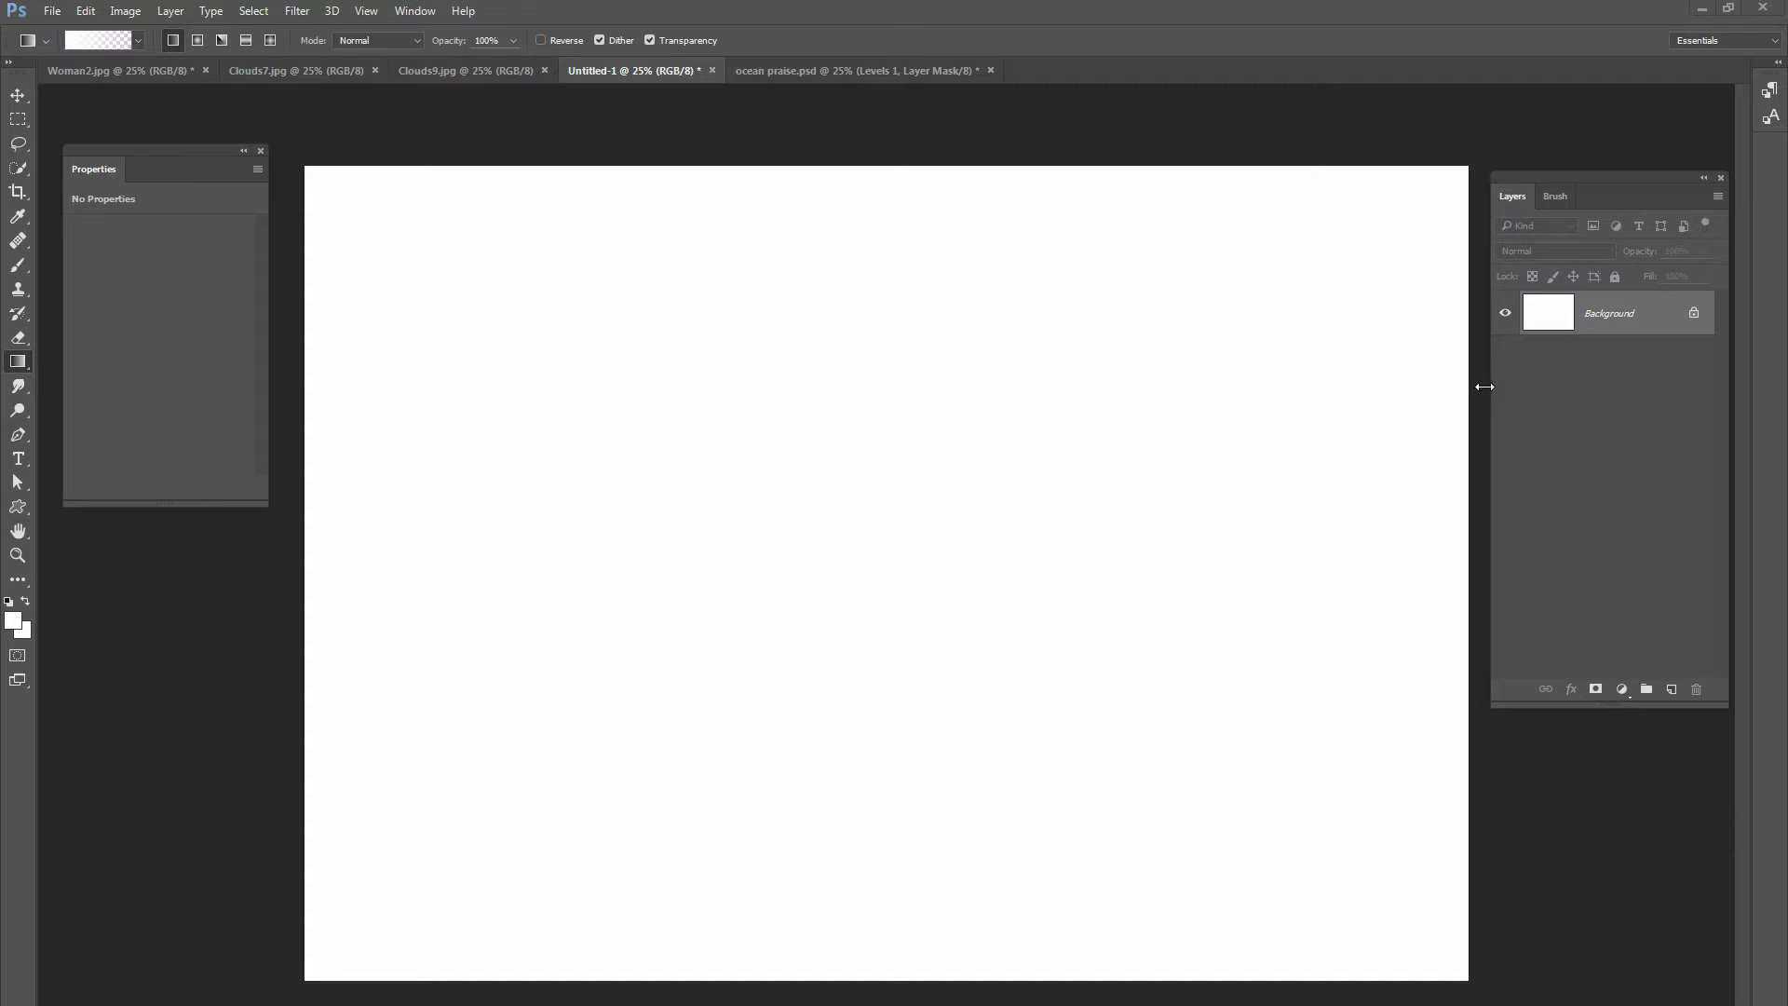
# - Look through the open Woman2, Clouds7 and Clouds9 photos and the blank Untitled-1 document
pyautogui.moveTo(1645, 176)
pyautogui.mouseDown()
pyautogui.moveTo(1621, 210)
pyautogui.moveTo(1639, 173)
pyautogui.mouseUp()
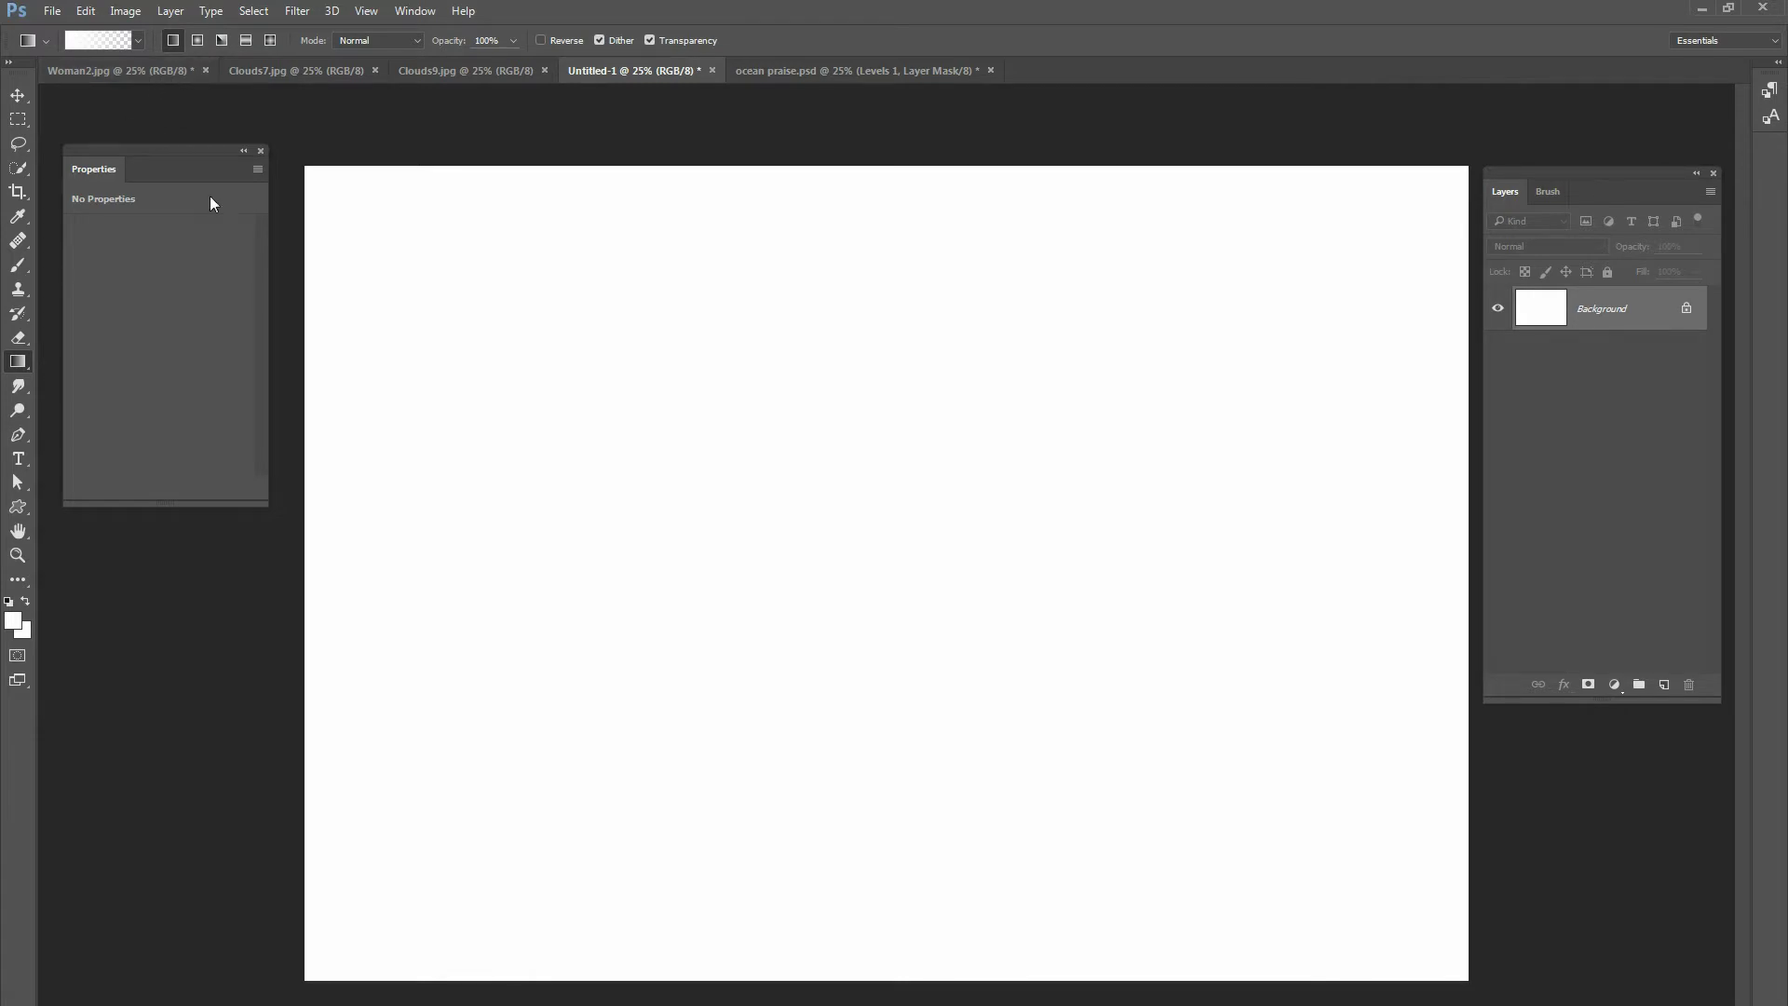
pyautogui.click(165, 73)
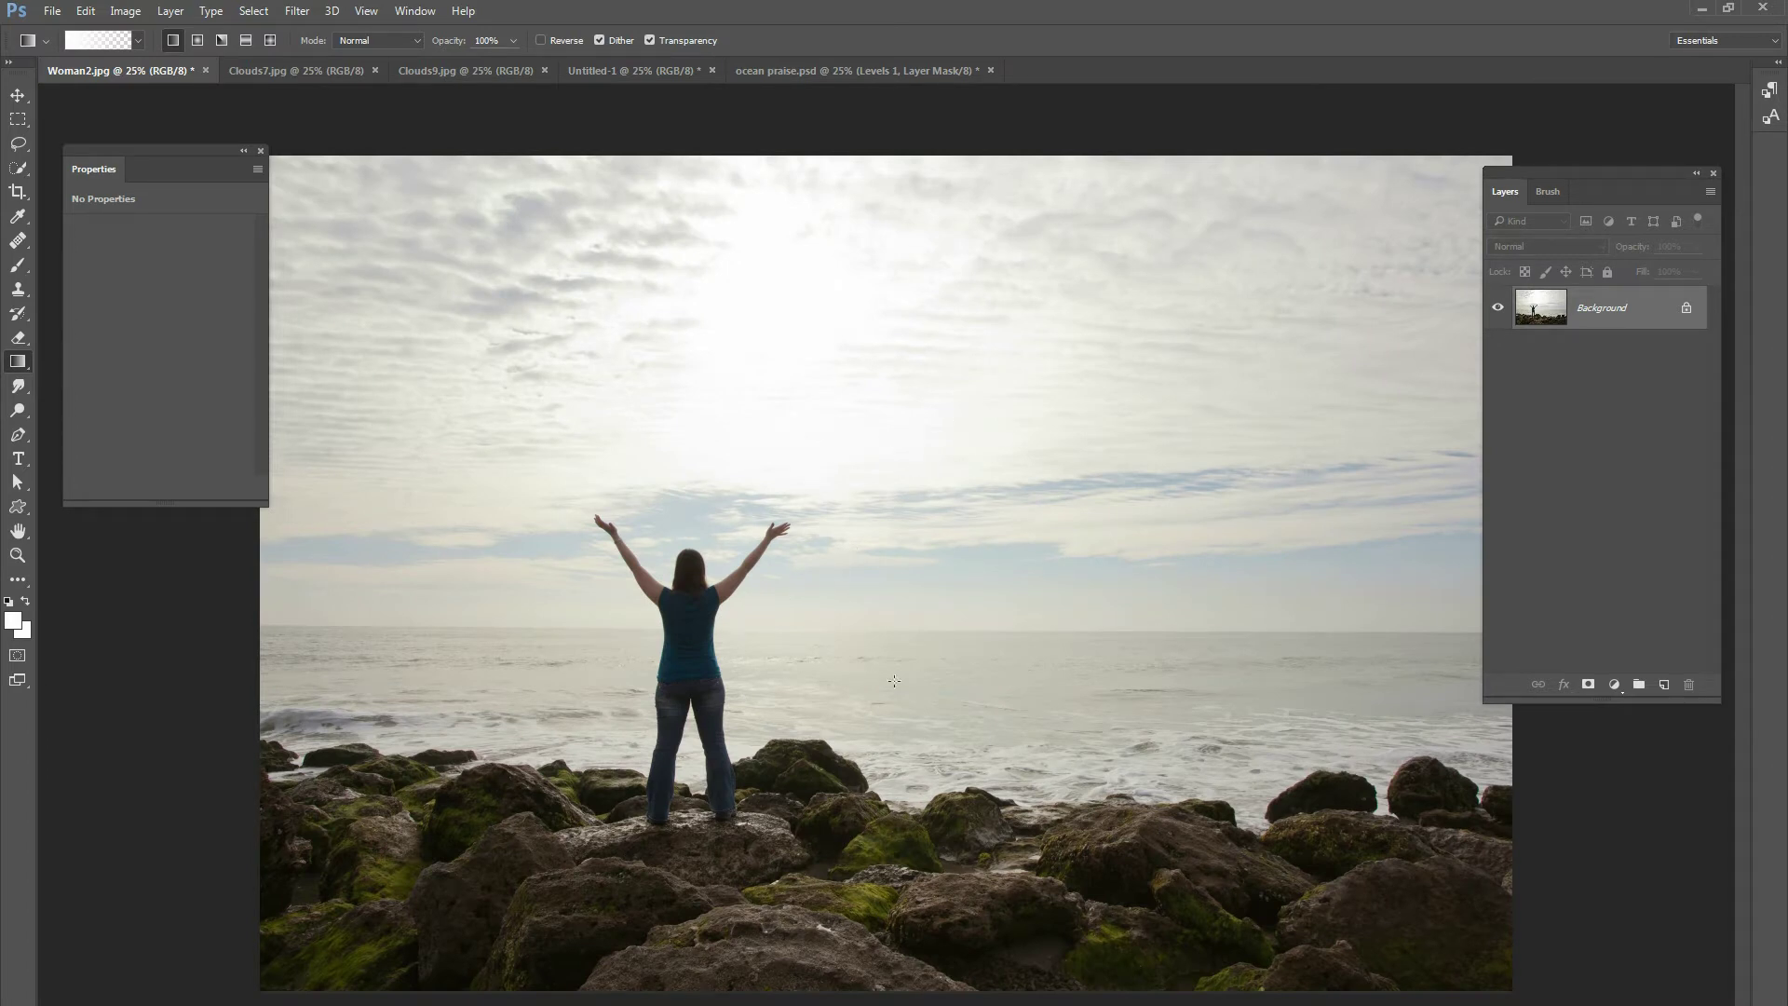
pyautogui.press('v')
pyautogui.click(315, 70)
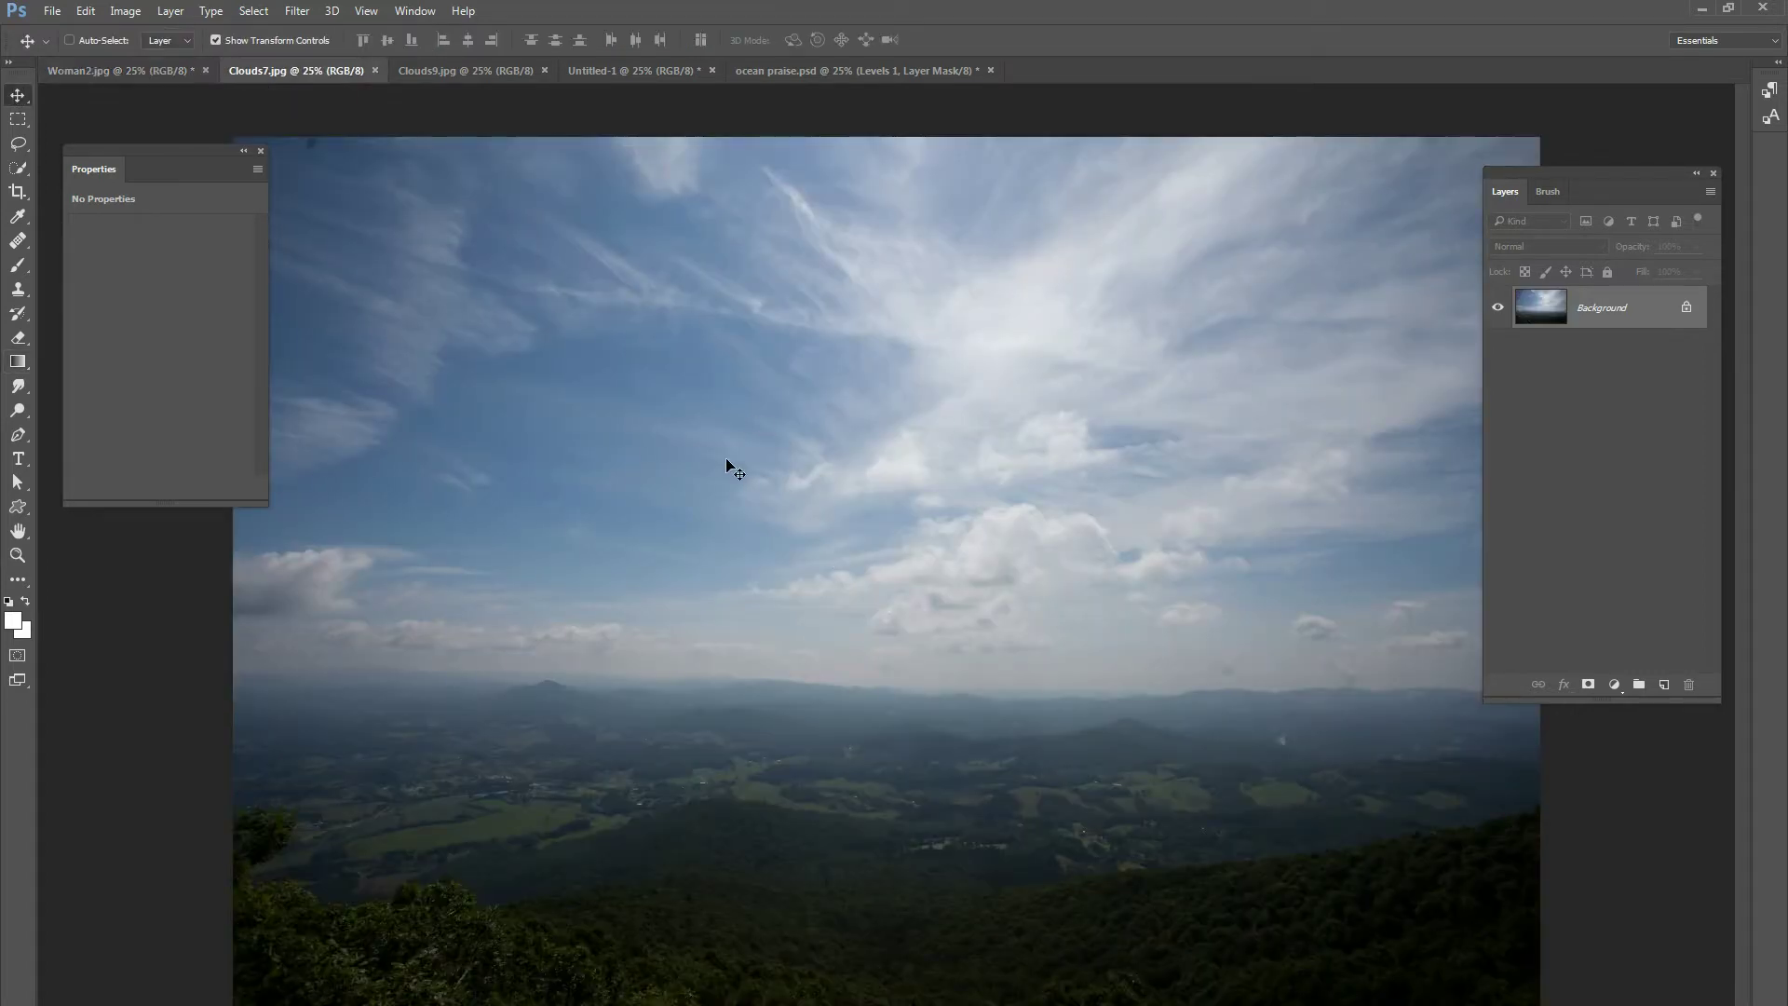
pyautogui.click(424, 69)
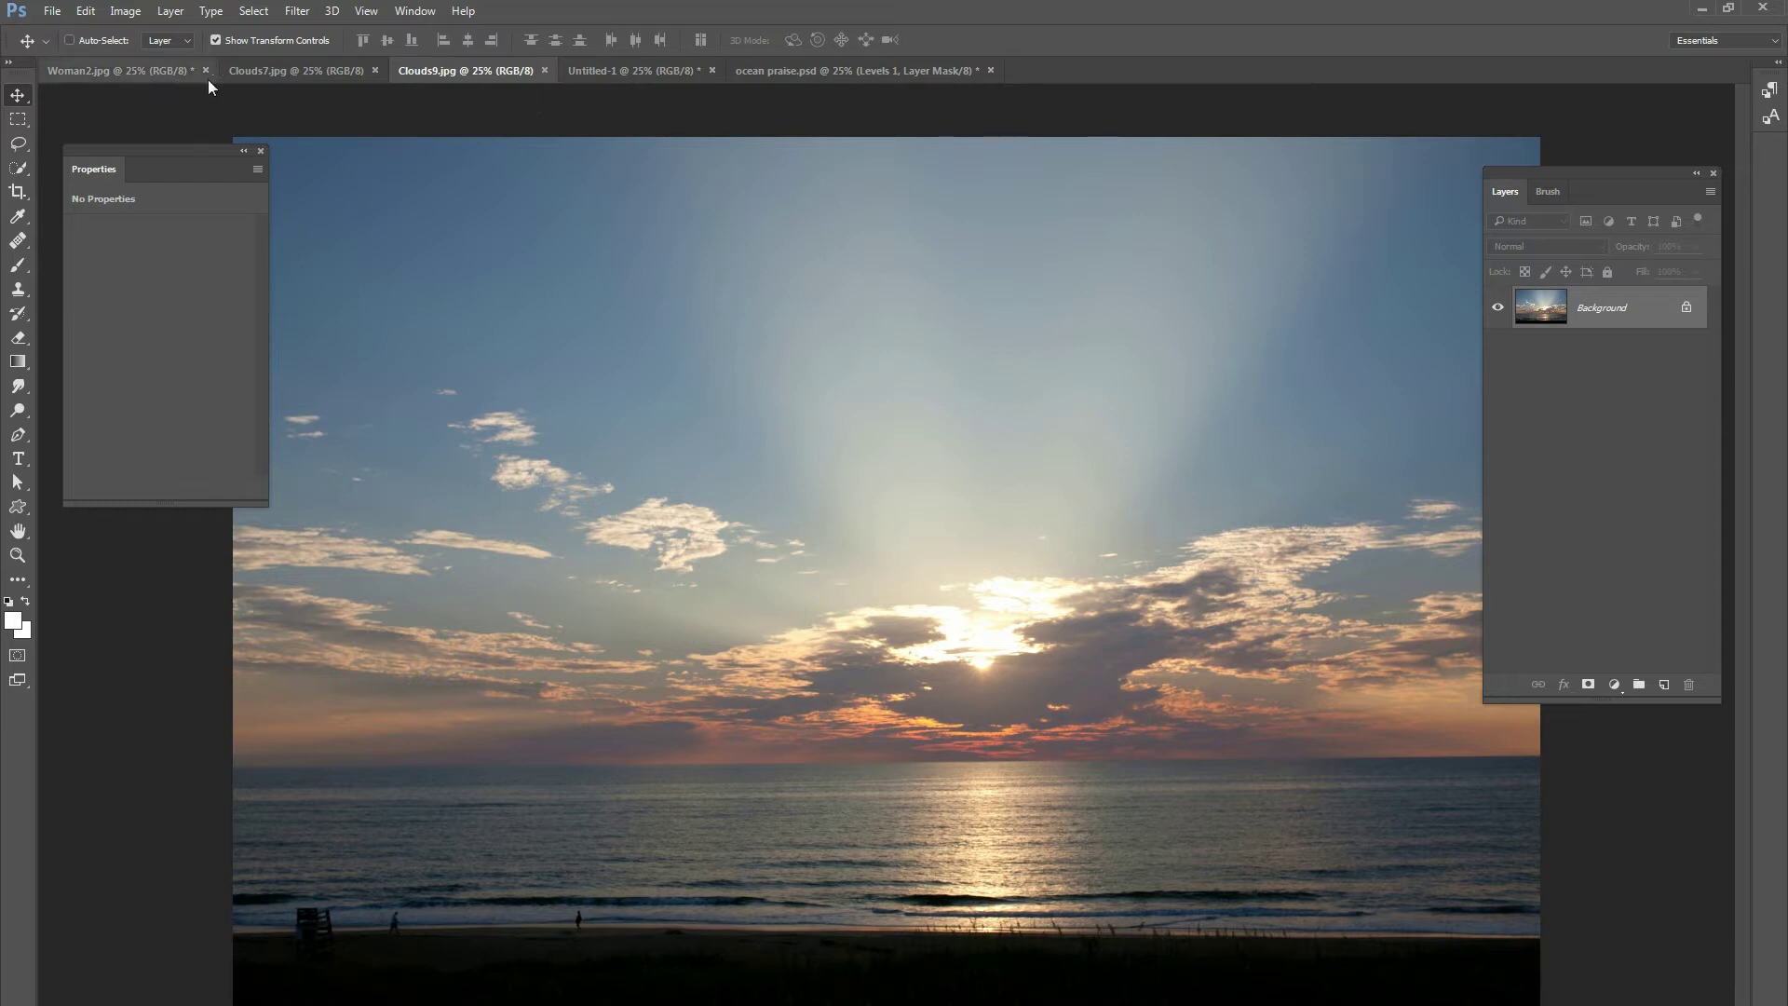
pyautogui.click(601, 71)
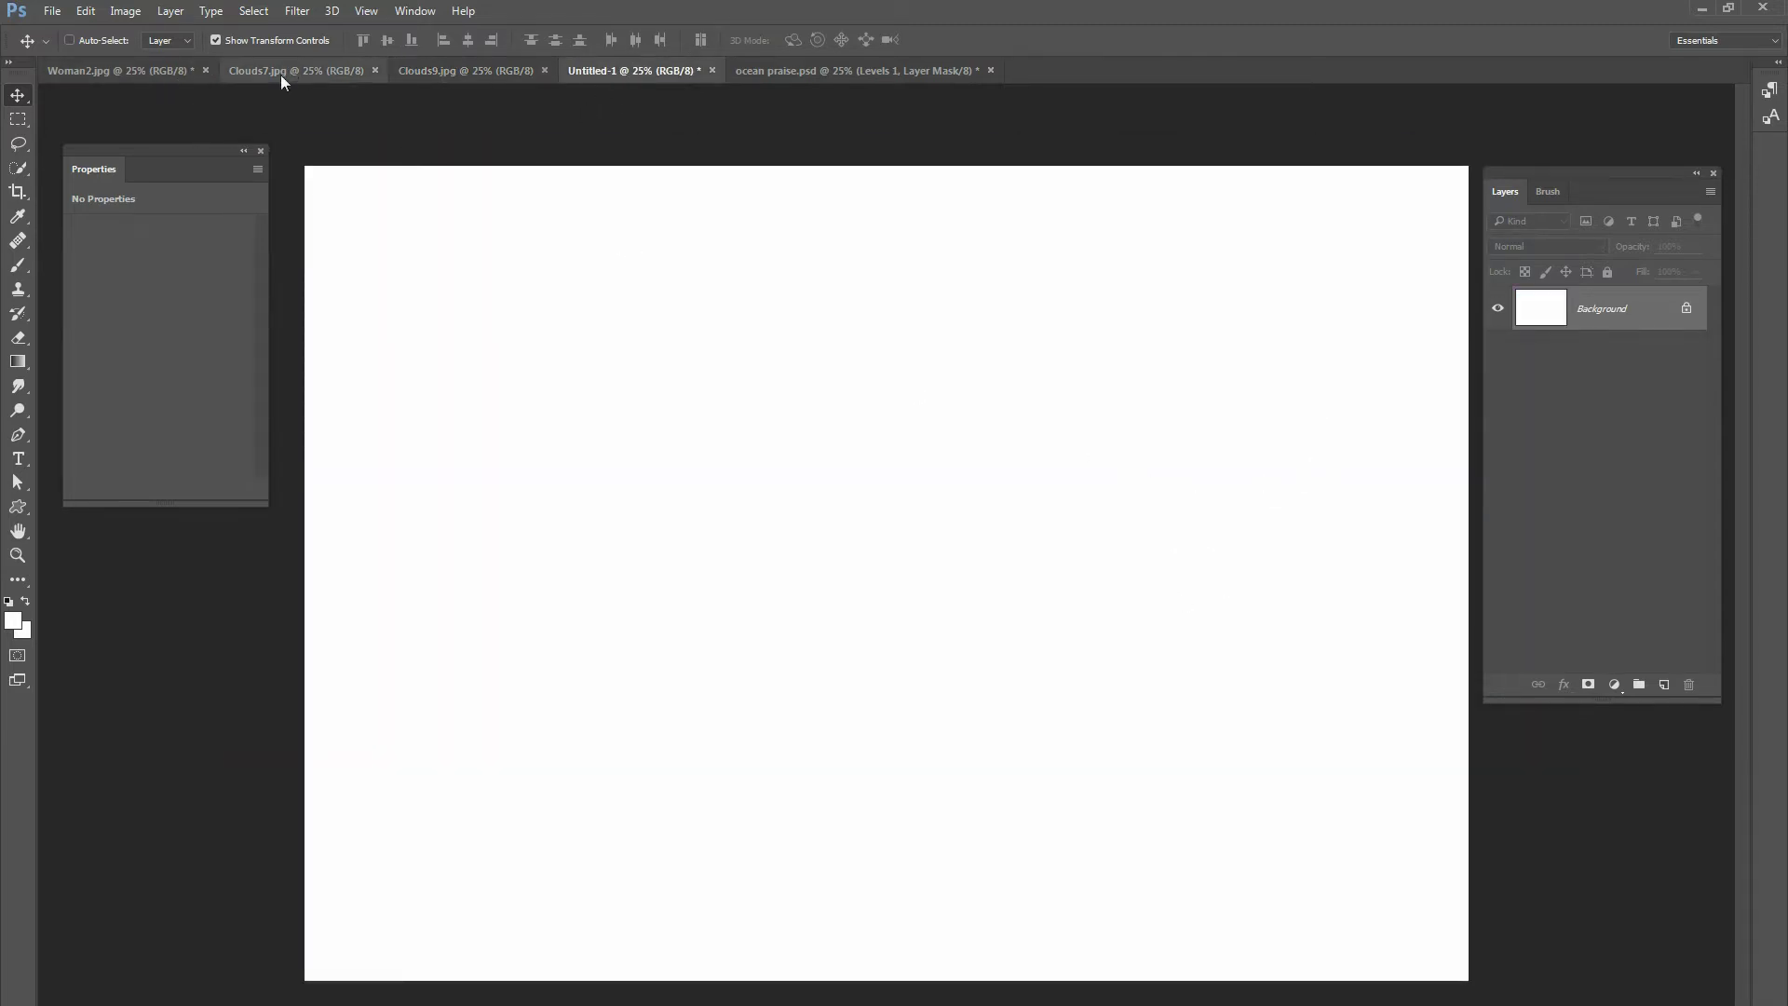
# - Copy the Woman2 photo into the Untitled-1 document as a new layer and position it to cover the whole canvas
pyautogui.click(168, 71)
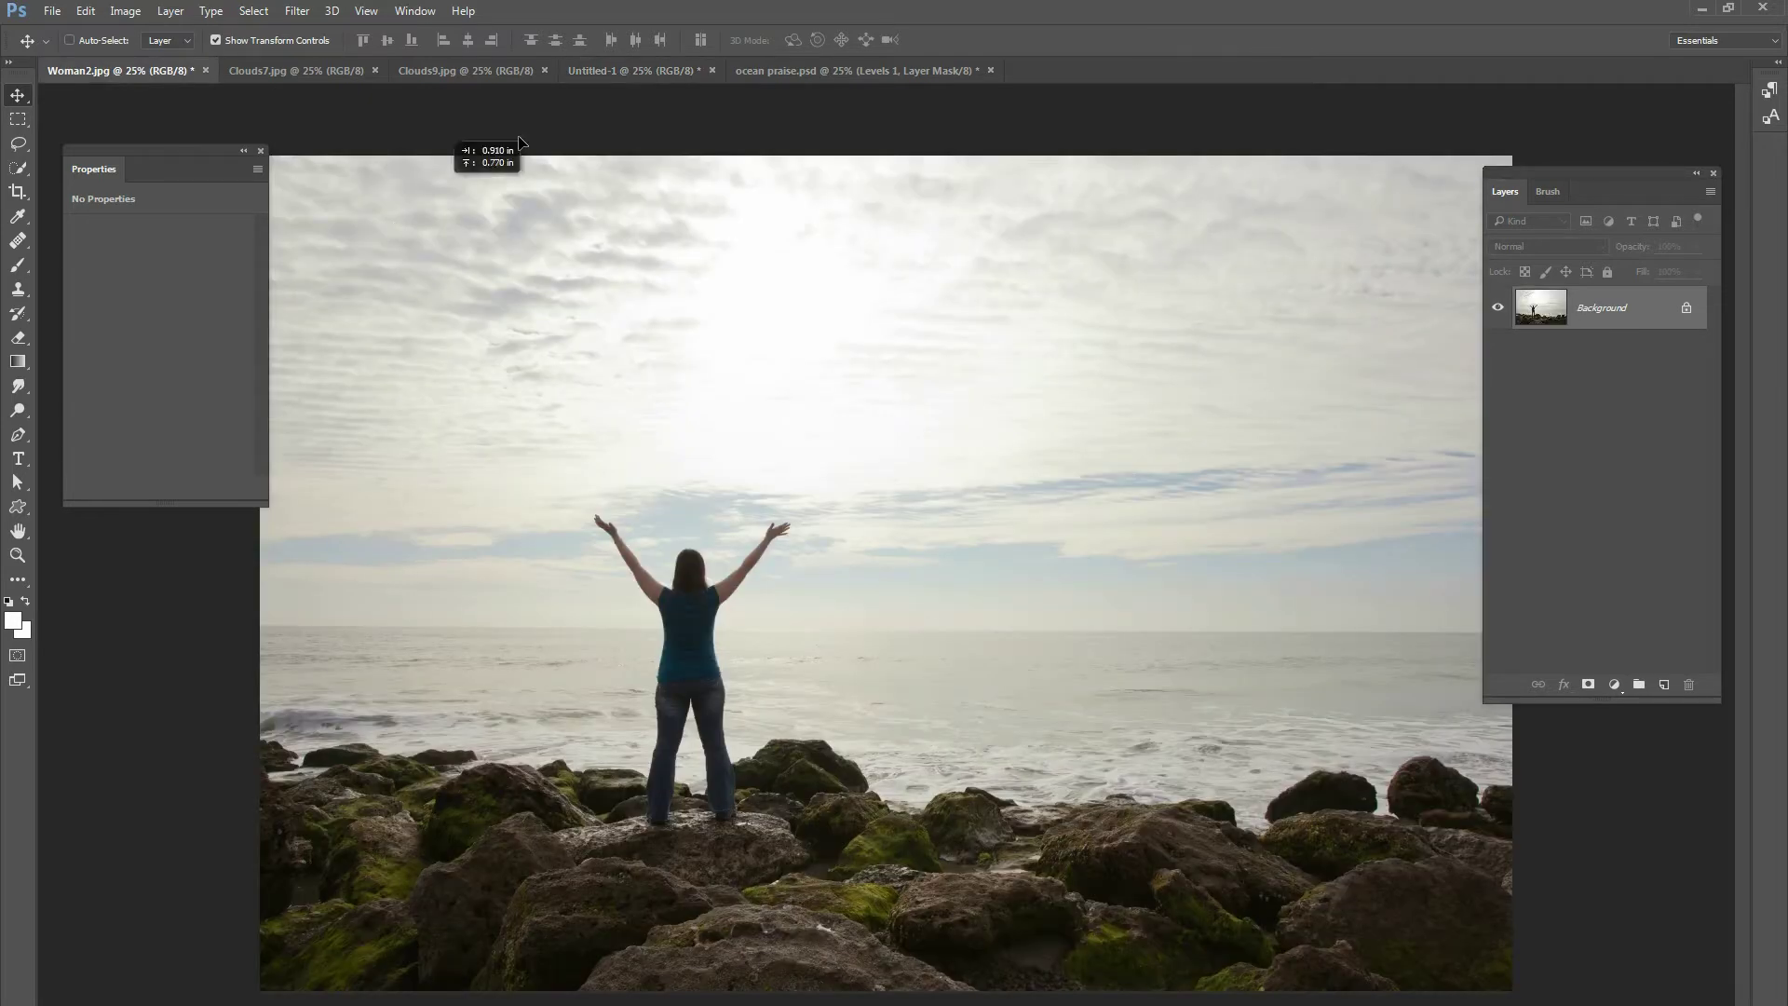
pyautogui.moveTo(612, 75); pyautogui.dragTo(850, 586)
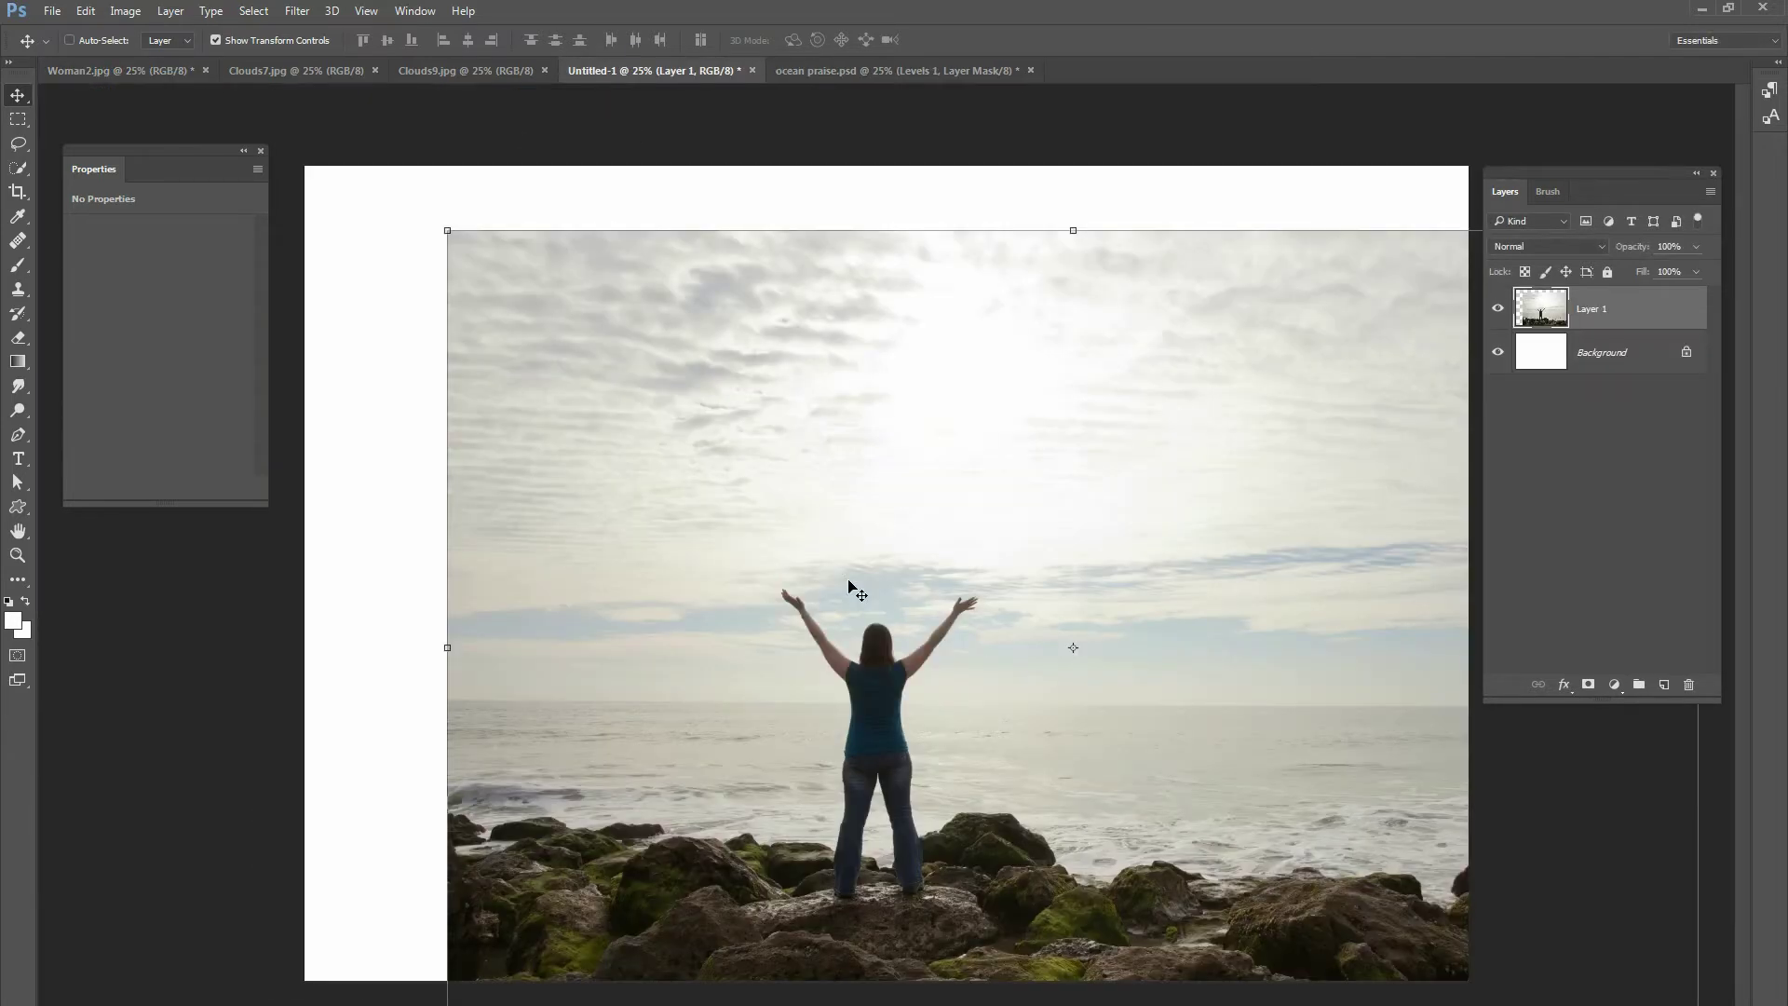
pyautogui.moveTo(928, 513); pyautogui.dragTo(964, 596)
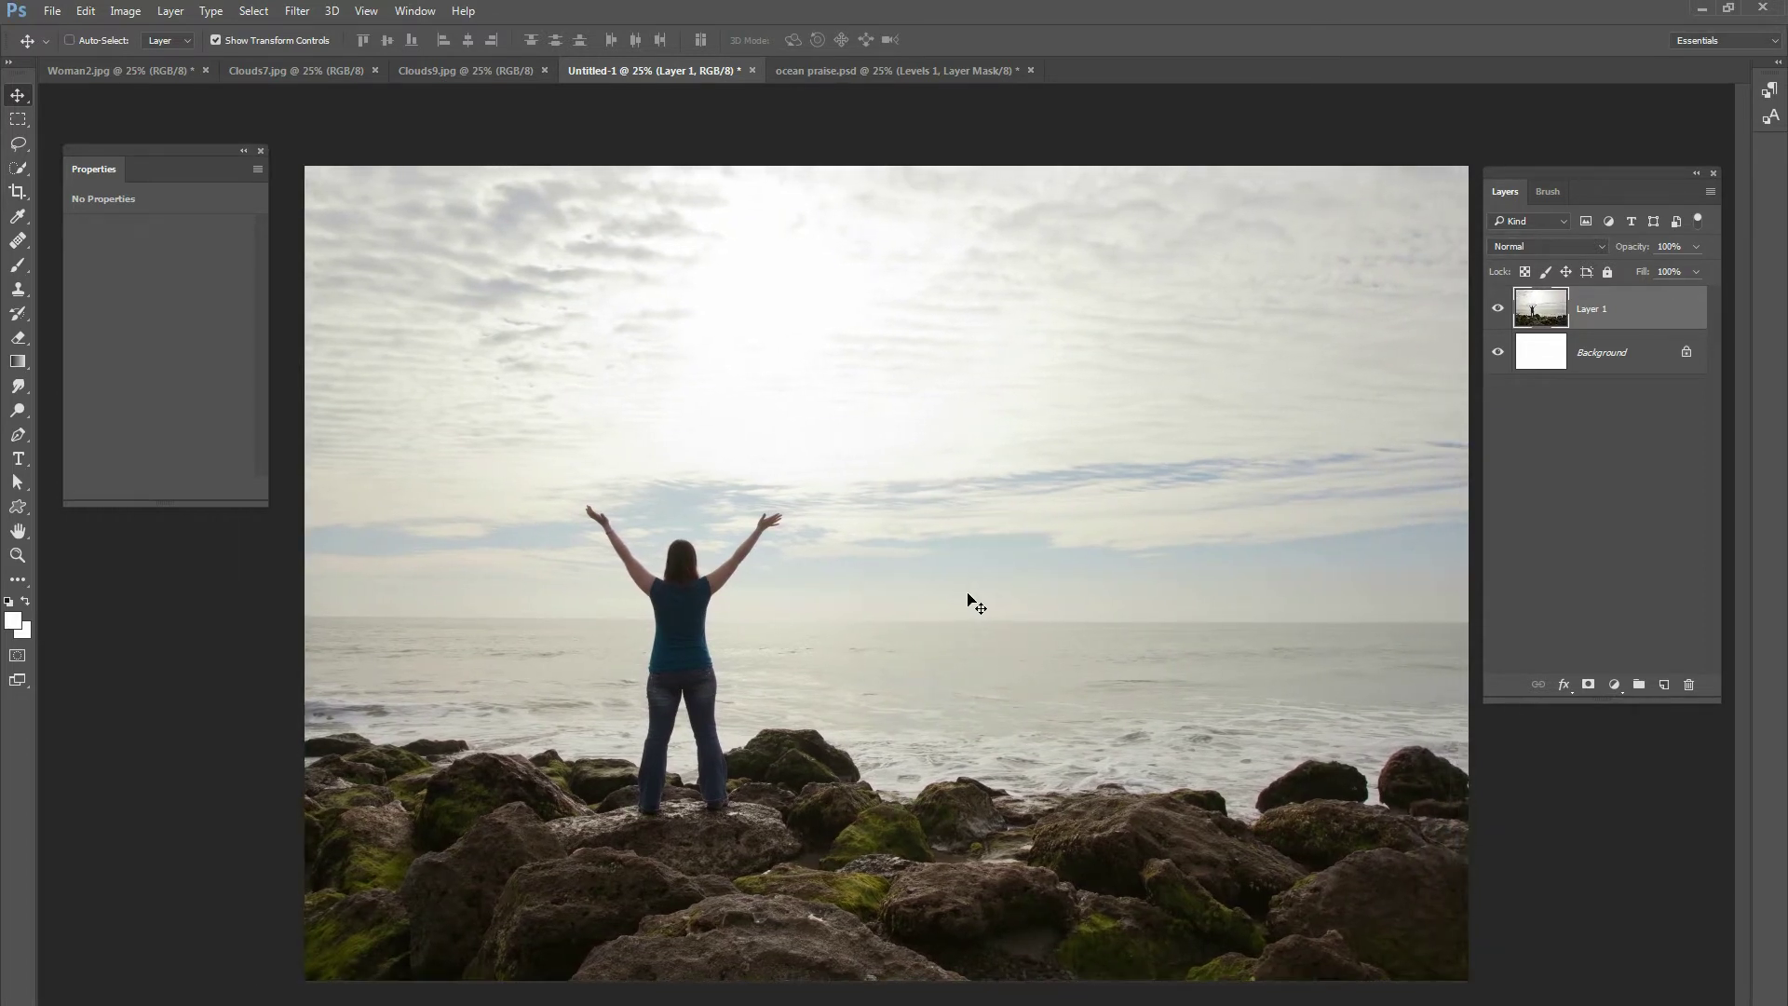
pyautogui.moveTo(958, 699)
pyautogui.mouseDown()
pyautogui.moveTo(959, 670)
pyautogui.moveTo(970, 710)
pyautogui.mouseUp()
pyautogui.moveTo(983, 590); pyautogui.dragTo(983, 586)
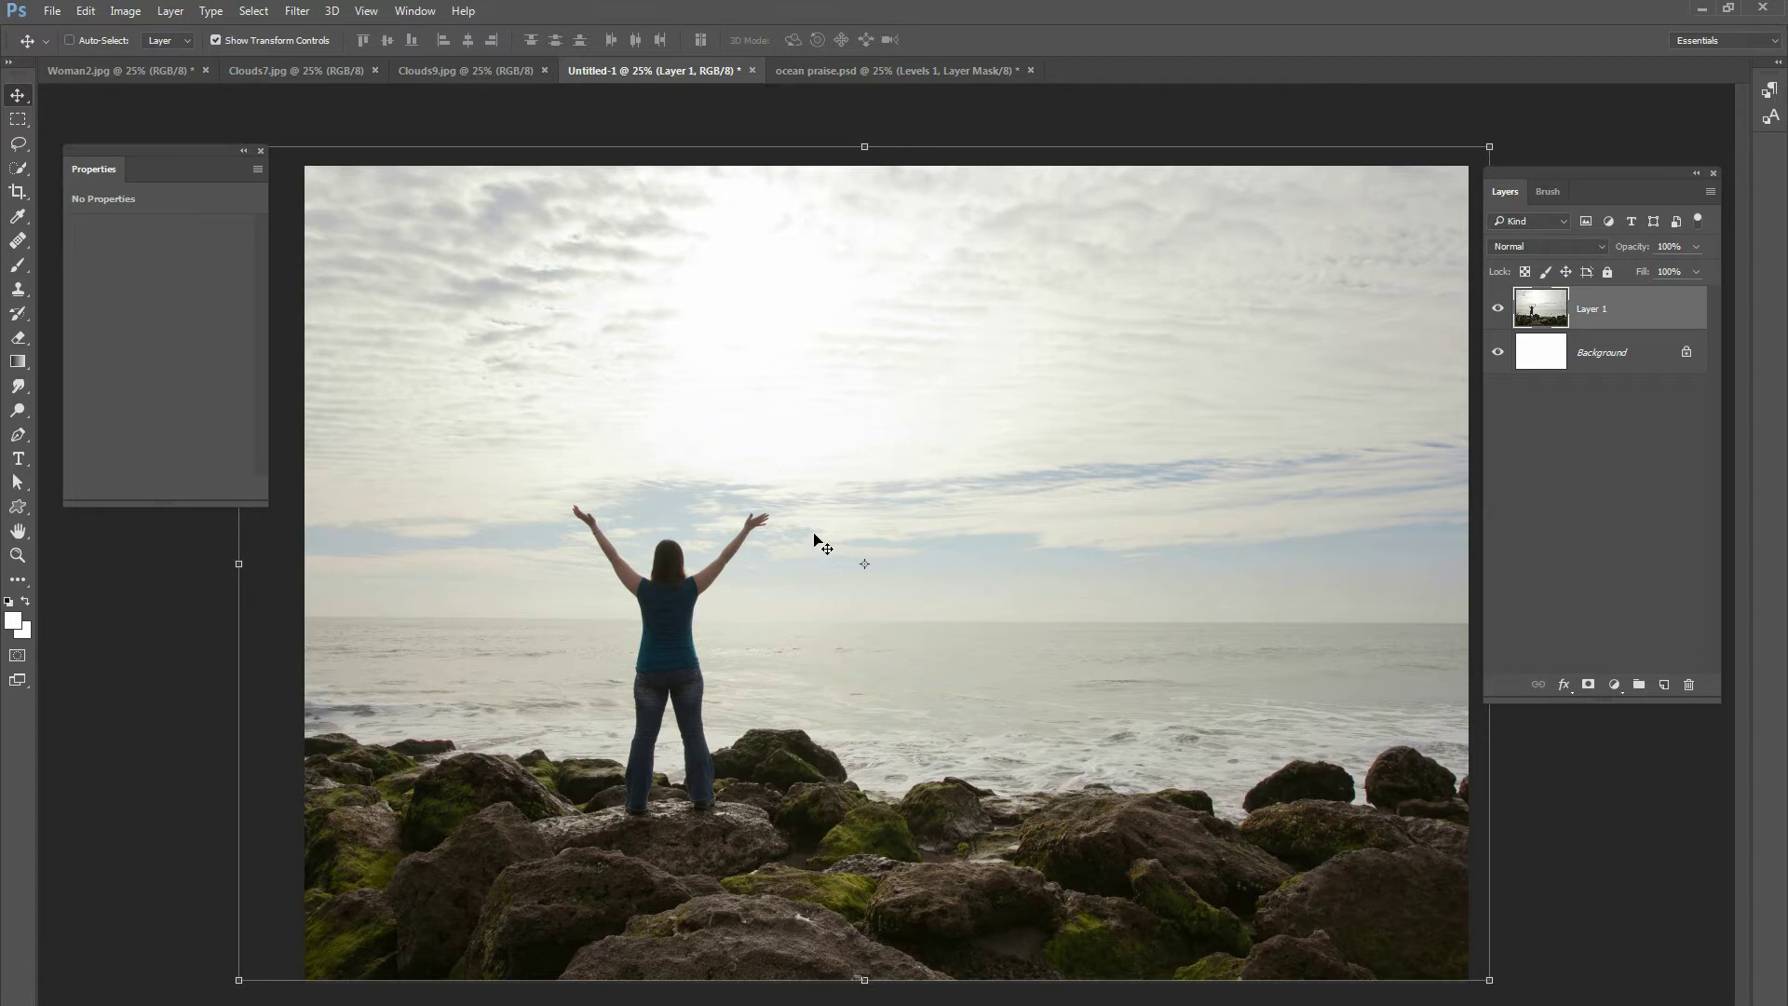
pyautogui.moveTo(925, 686); pyautogui.dragTo(929, 683)
pyautogui.moveTo(969, 571); pyautogui.dragTo(988, 563)
pyautogui.moveTo(962, 720); pyautogui.dragTo(957, 718)
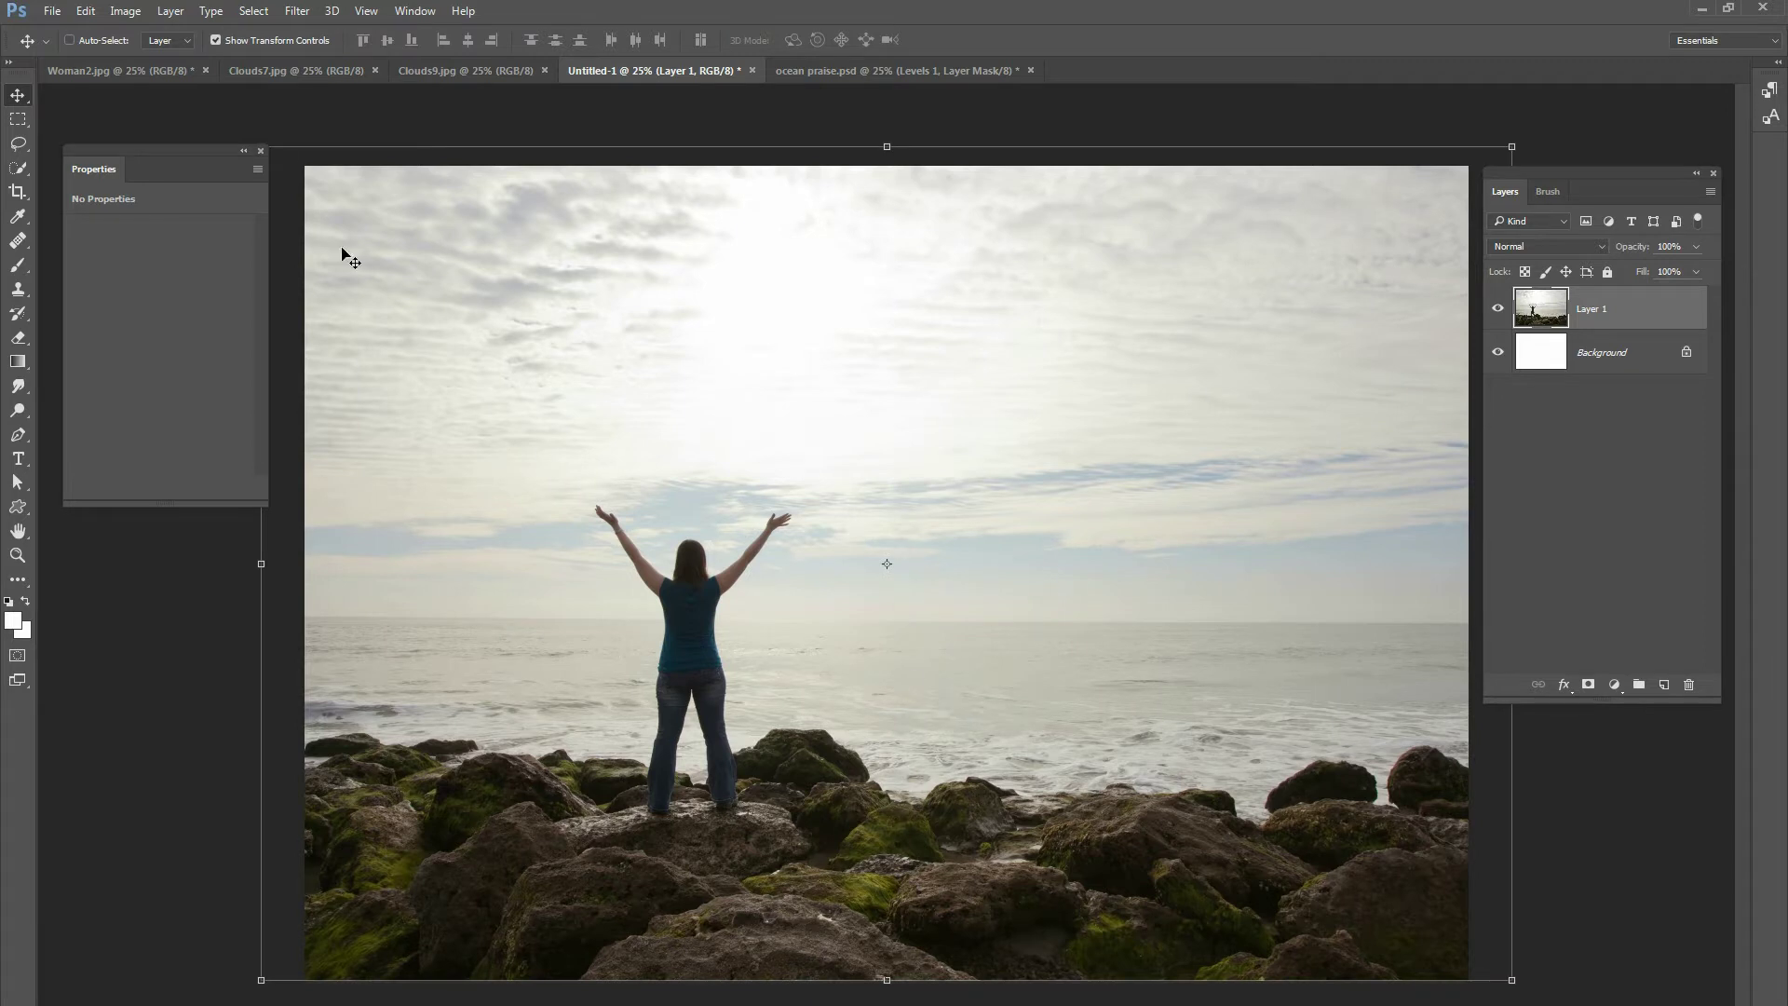
# - Flip the woman photo layer horizontally and reposition it so it still fills the canvas
pyautogui.click(86, 11)
pyautogui.moveTo(186, 396)
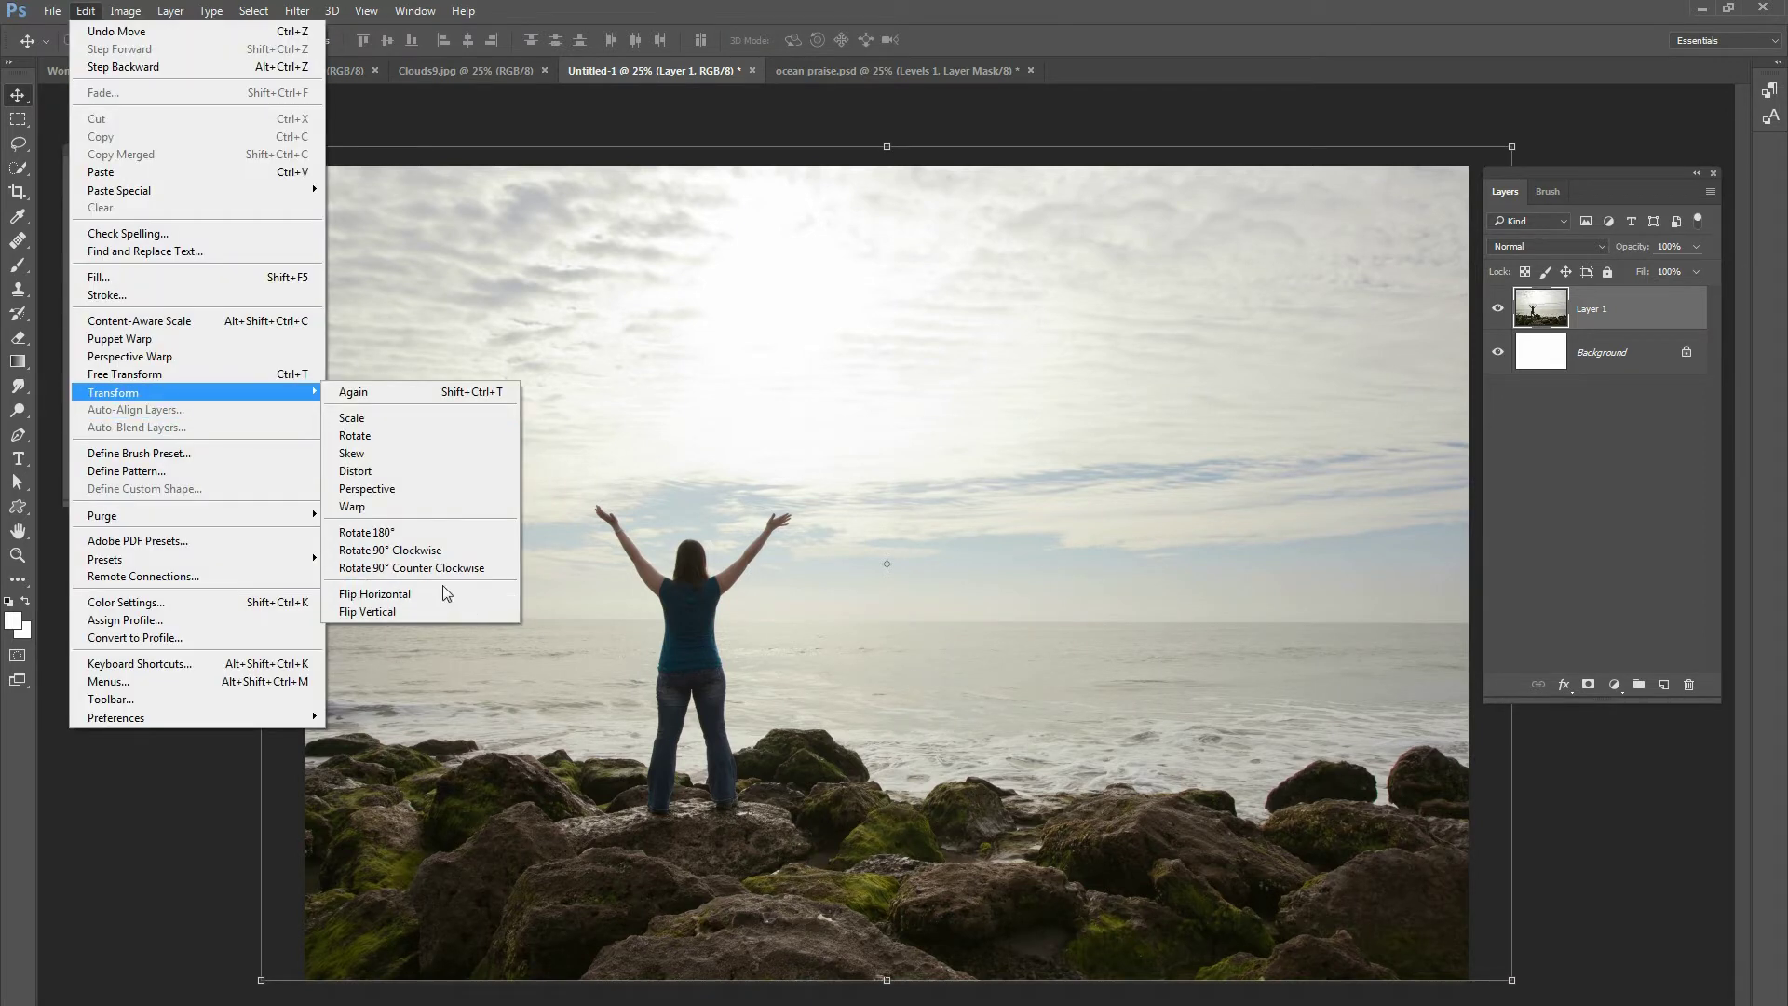
pyautogui.click(443, 586)
pyautogui.moveTo(1026, 749); pyautogui.dragTo(1010, 777)
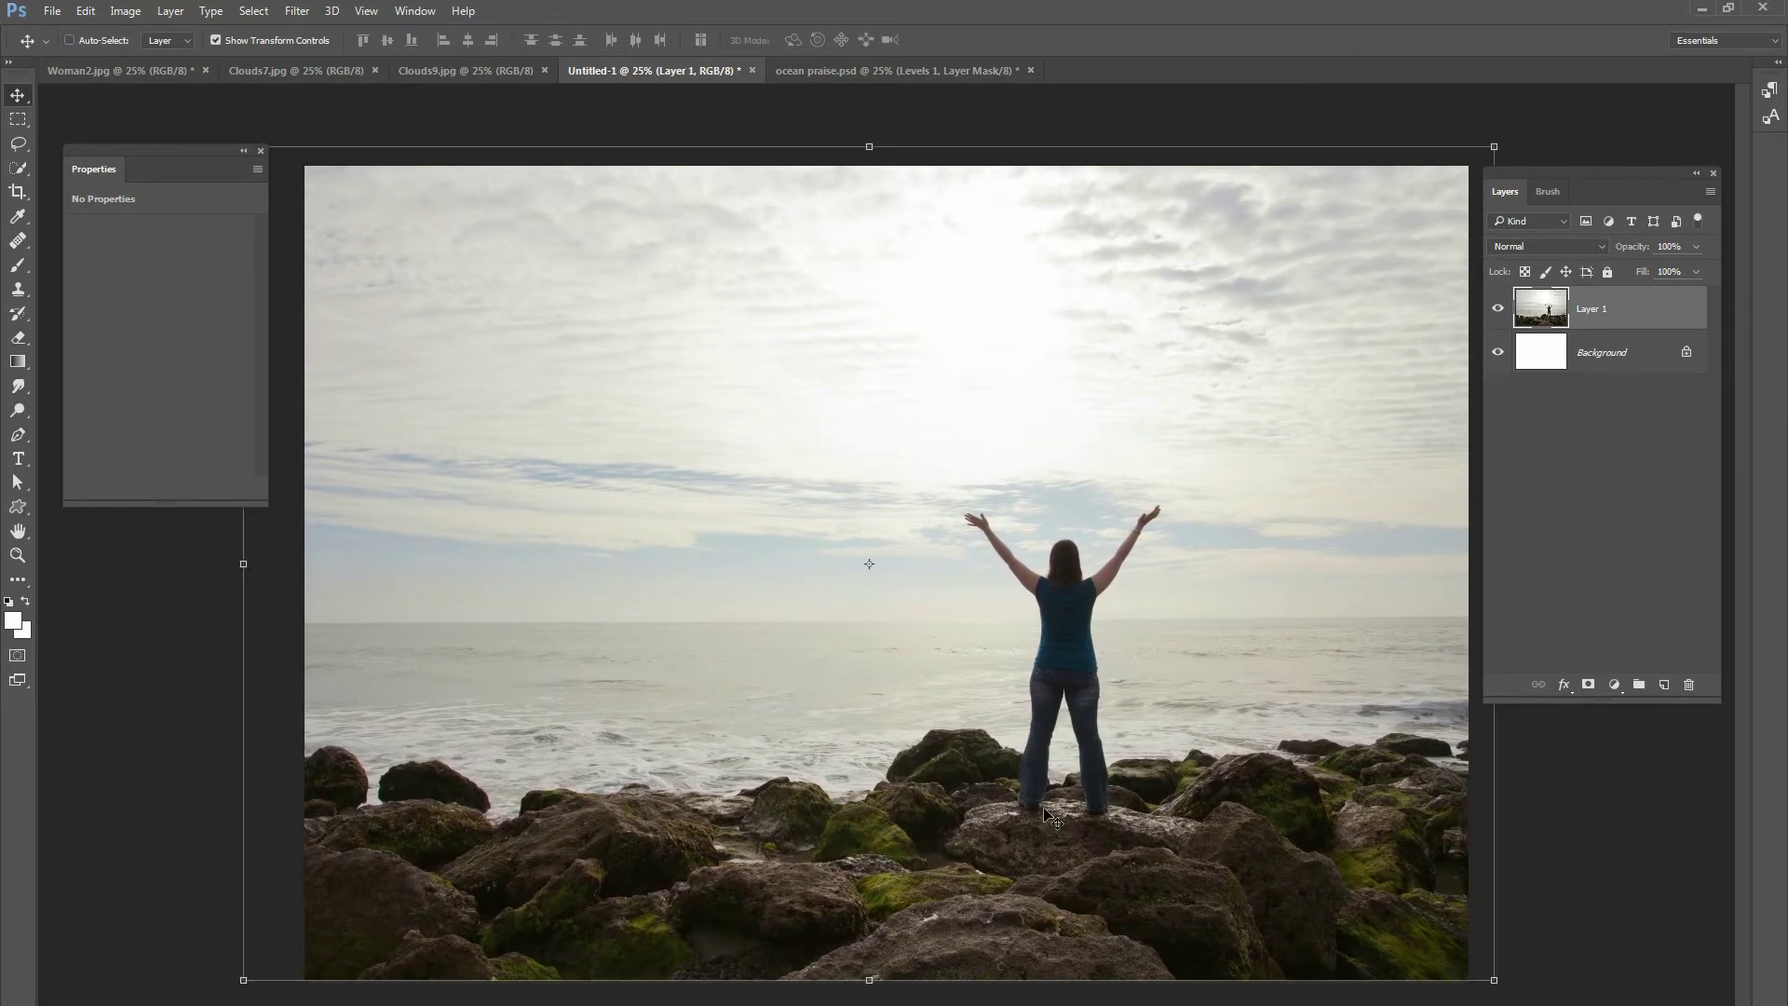
# - Select the entire Clouds9 sunset photo and copy it into Untitled-1 as a layer above the woman photo
pyautogui.click(451, 73)
pyautogui.click(268, 13)
pyautogui.click(270, 32)
pyautogui.moveTo(786, 72); pyautogui.dragTo(1295, 380)
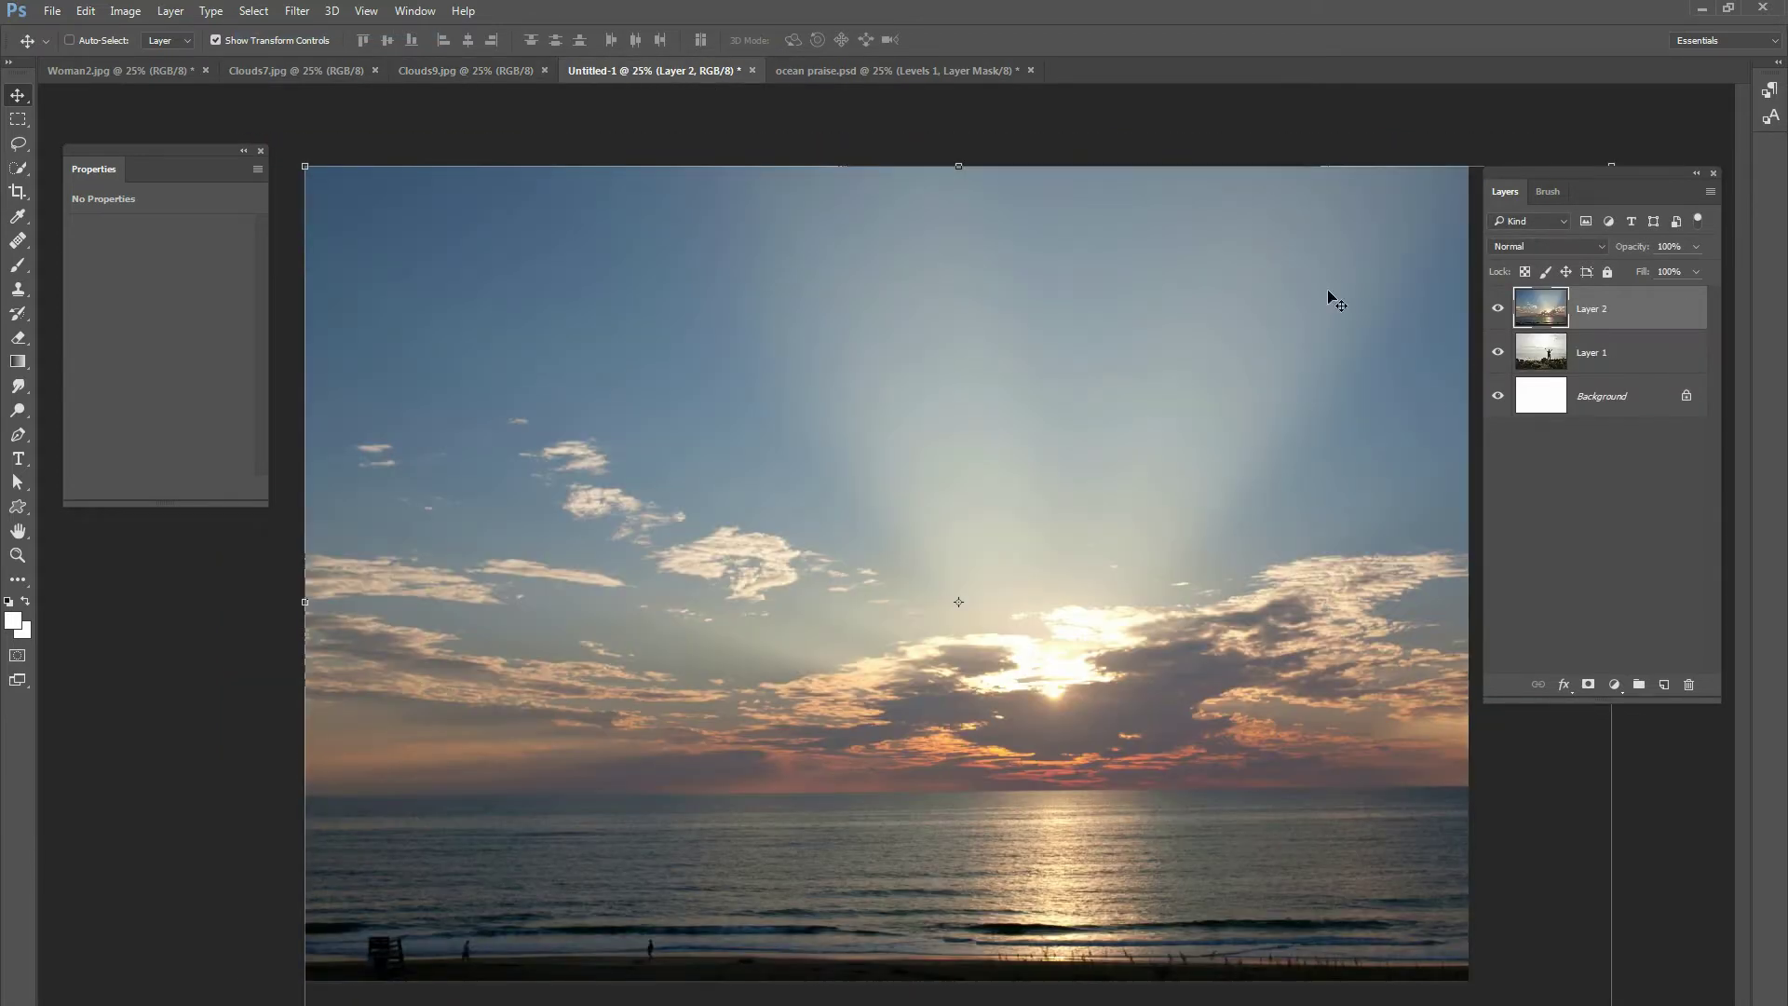
# - Check the woman photo beneath the sunset layer, and move the sunset so its horizon roughly matches and it spans the canvas width
pyautogui.moveTo(1216, 497); pyautogui.dragTo(841, 417)
pyautogui.hotkey('ctrl', ',')
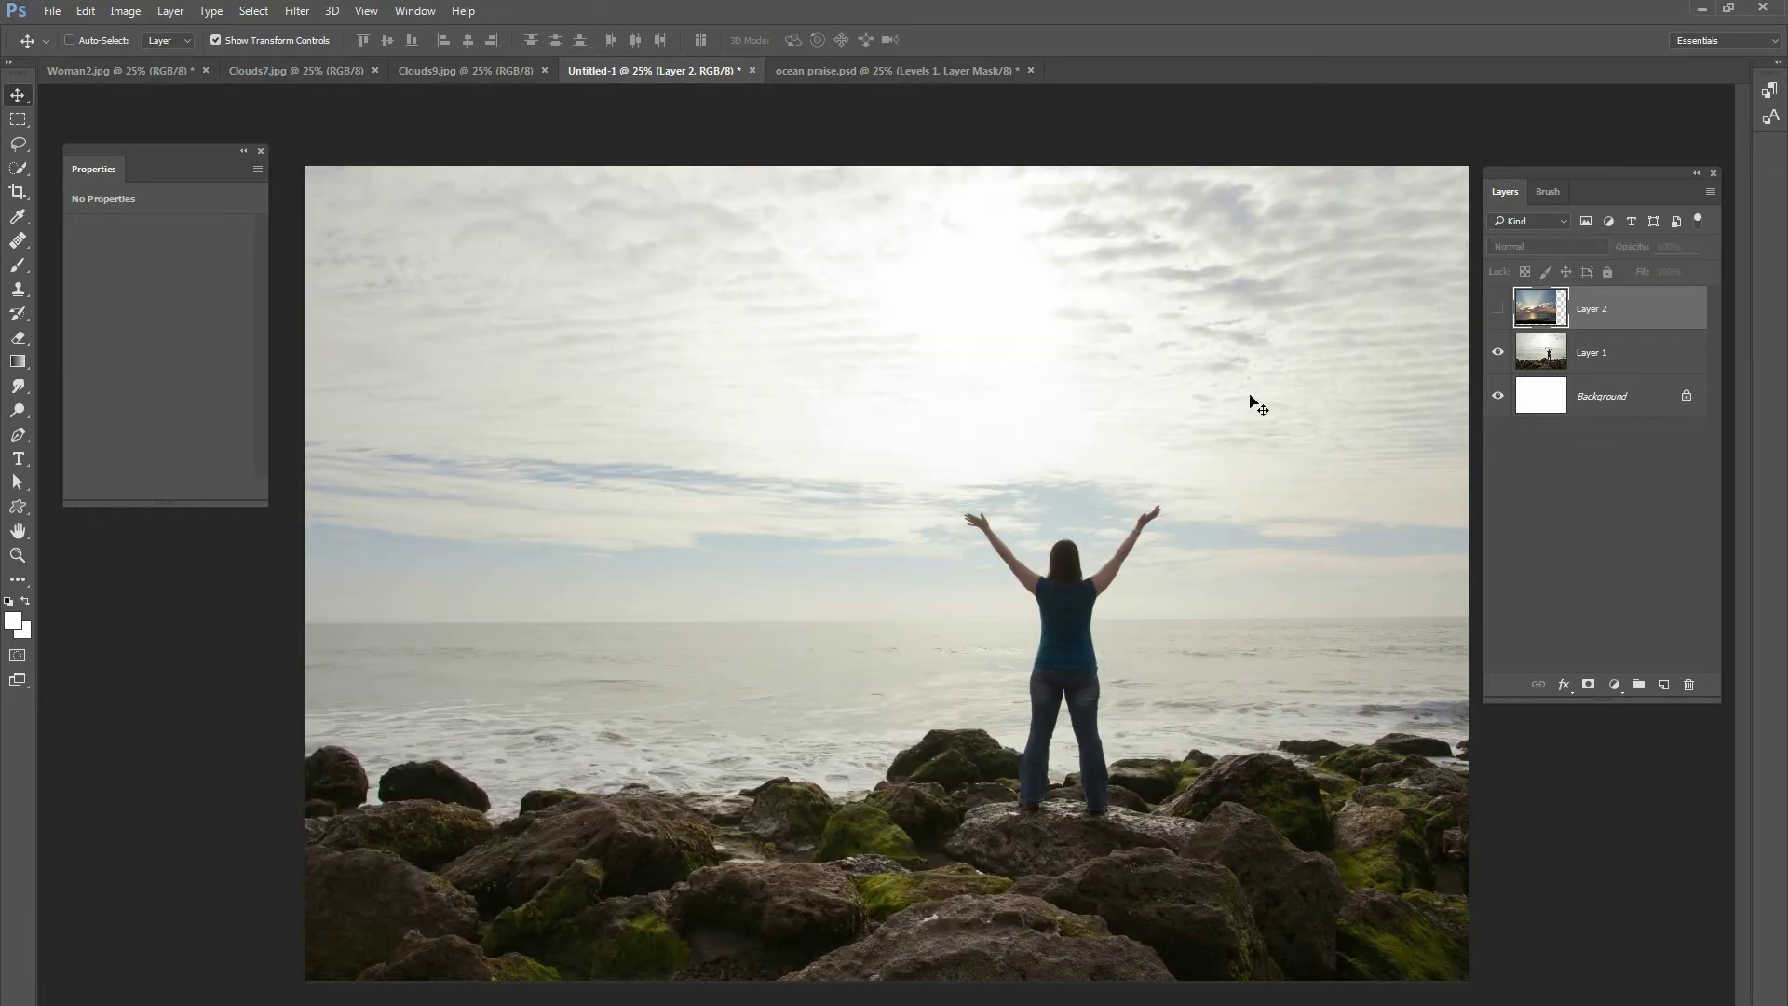
pyautogui.click(1496, 318)
pyautogui.moveTo(998, 607); pyautogui.dragTo(1144, 508)
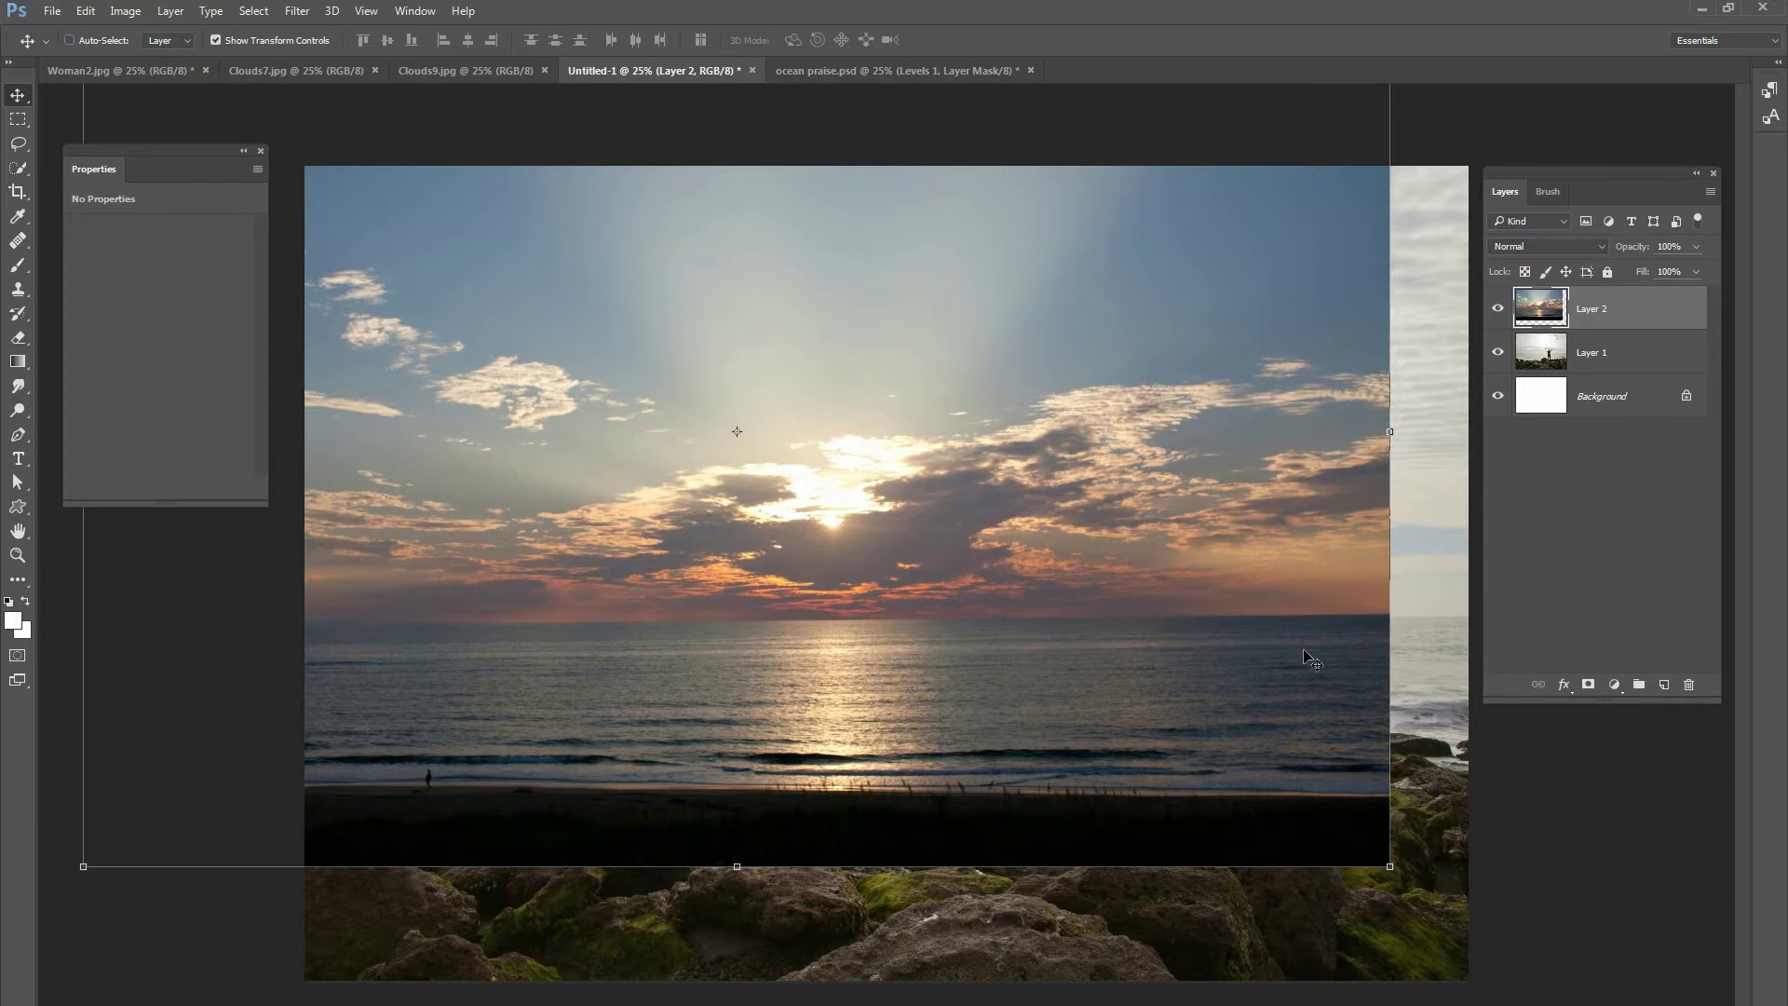
pyautogui.moveTo(1204, 647); pyautogui.dragTo(851, 652)
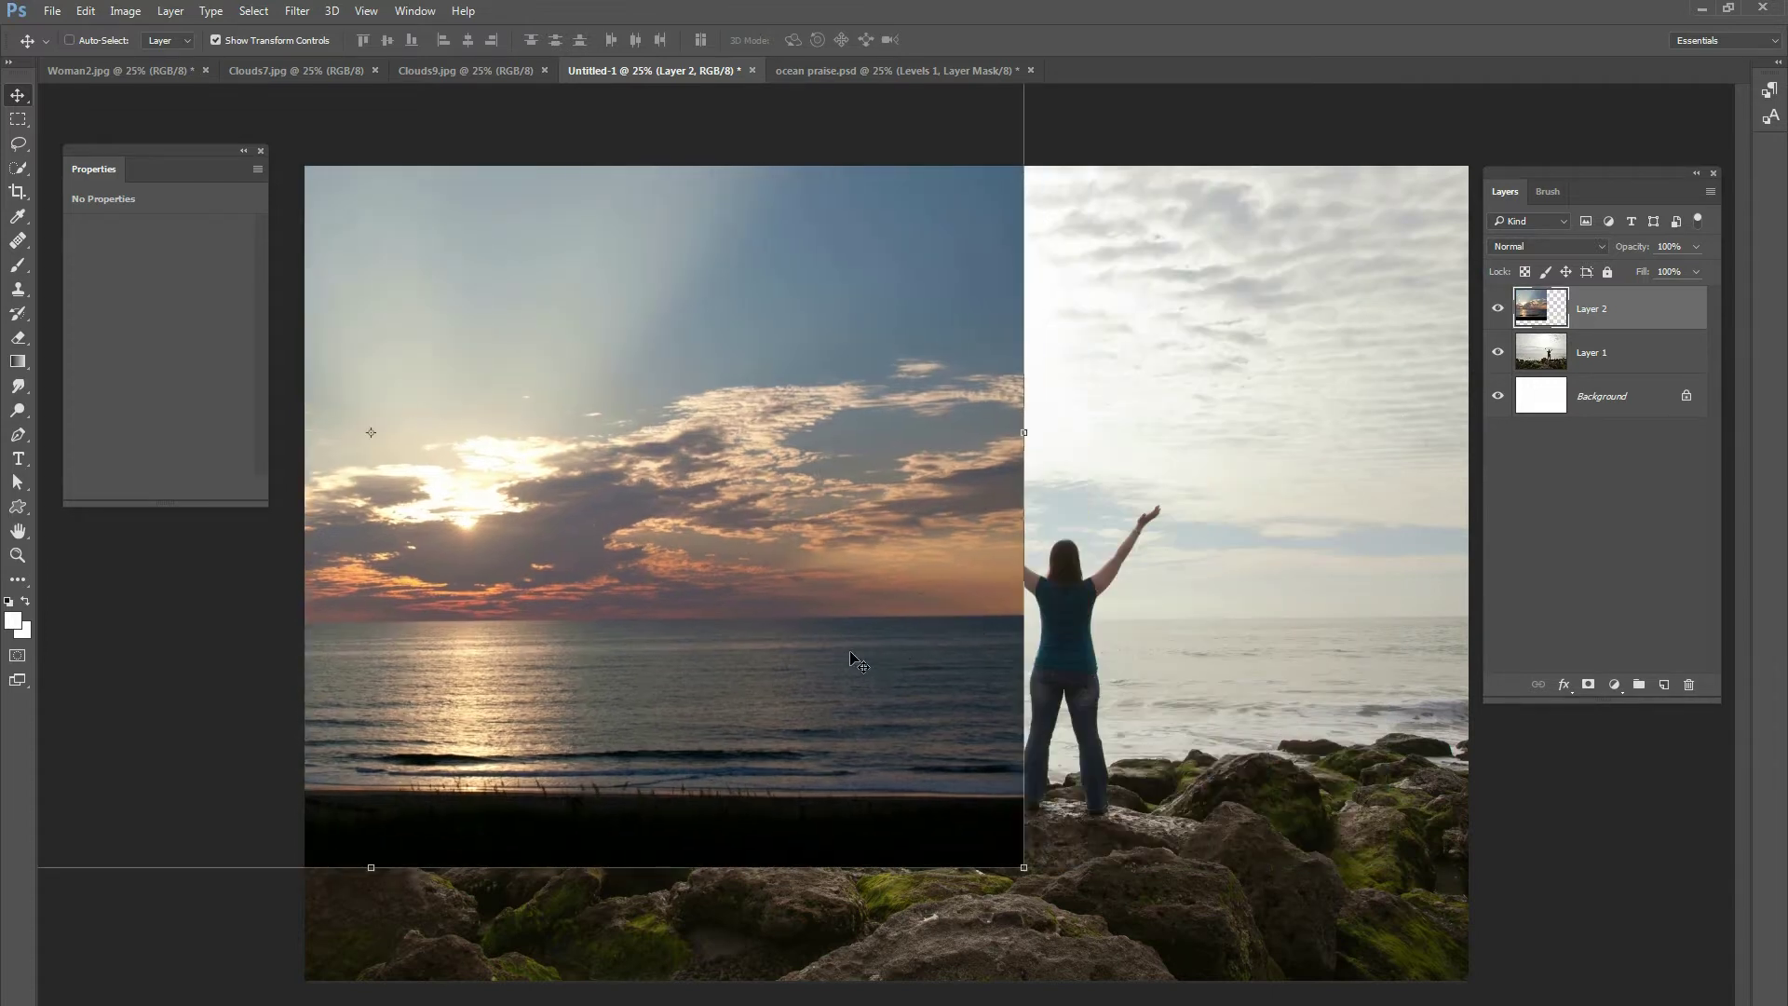
pyautogui.moveTo(879, 621); pyautogui.dragTo(1308, 596)
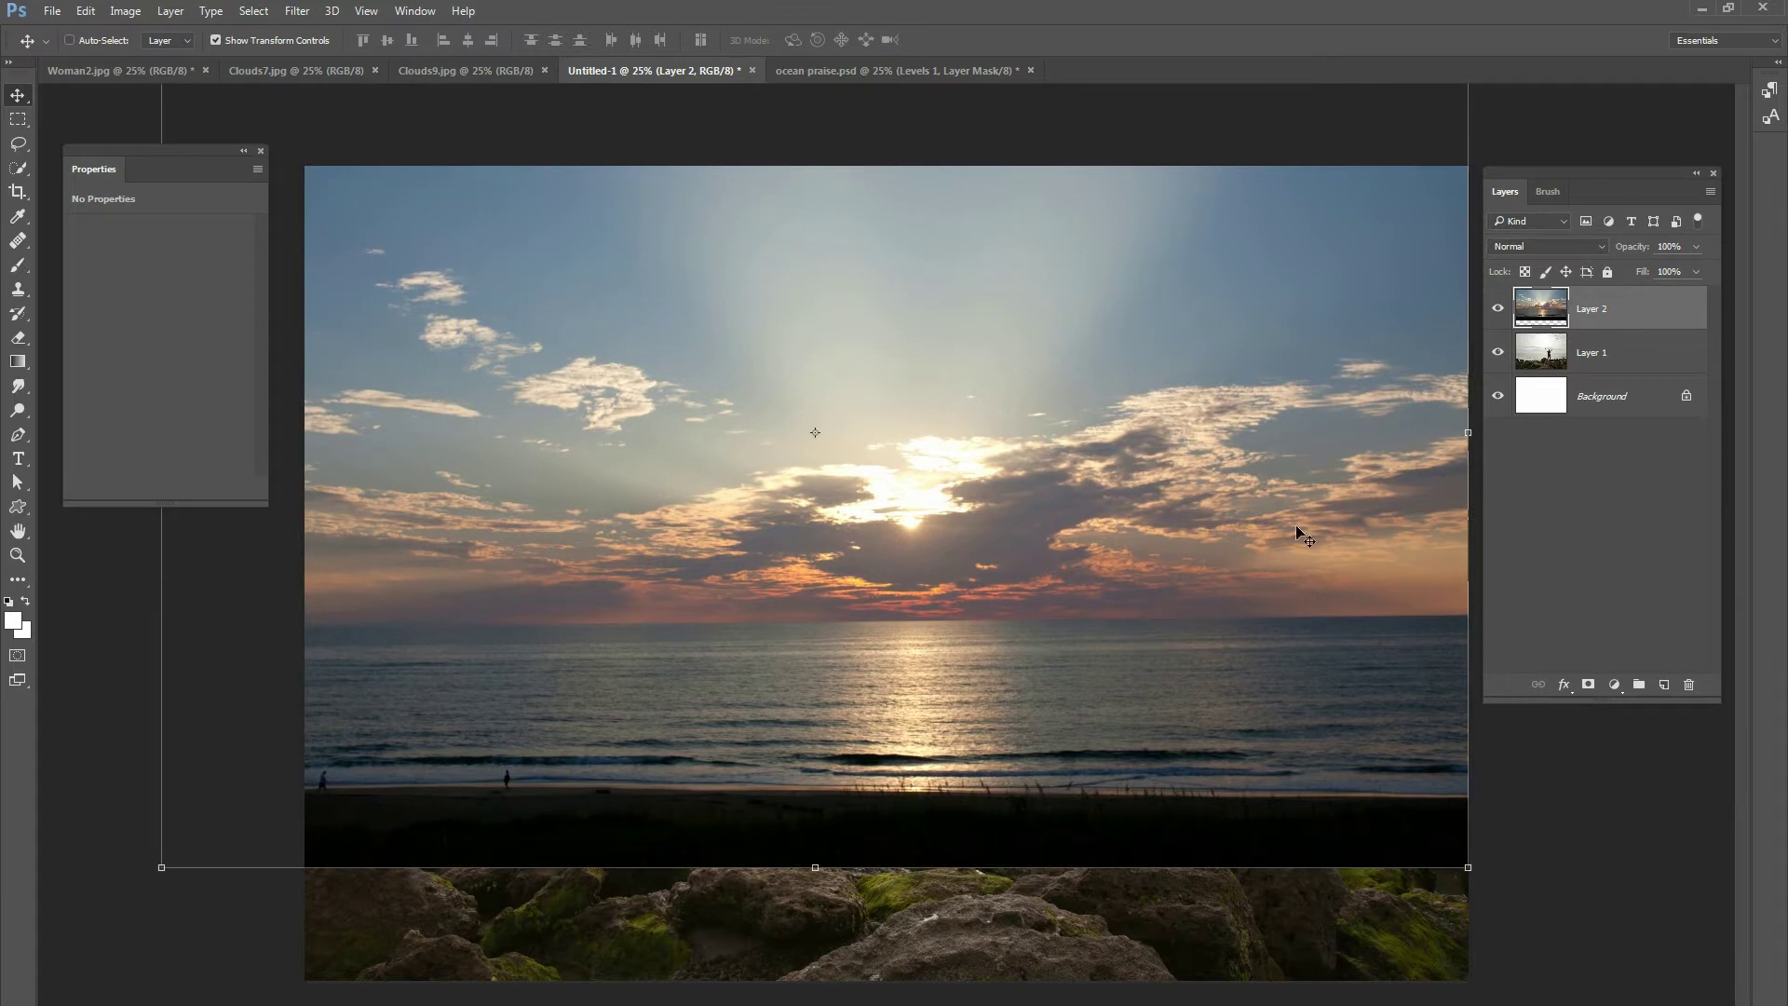
# - Lower the sunset layer's opacity to 53% and rotate it about 0.30° to align its horizon with the woman photo's horizon
pyautogui.click(1696, 245)
pyautogui.moveTo(1696, 268); pyautogui.dragTo(1654, 268)
pyautogui.moveTo(1127, 566)
pyautogui.mouseDown()
pyautogui.moveTo(1136, 512)
pyautogui.moveTo(1141, 567)
pyautogui.mouseUp()
pyautogui.hotkey('ctrl', 't')
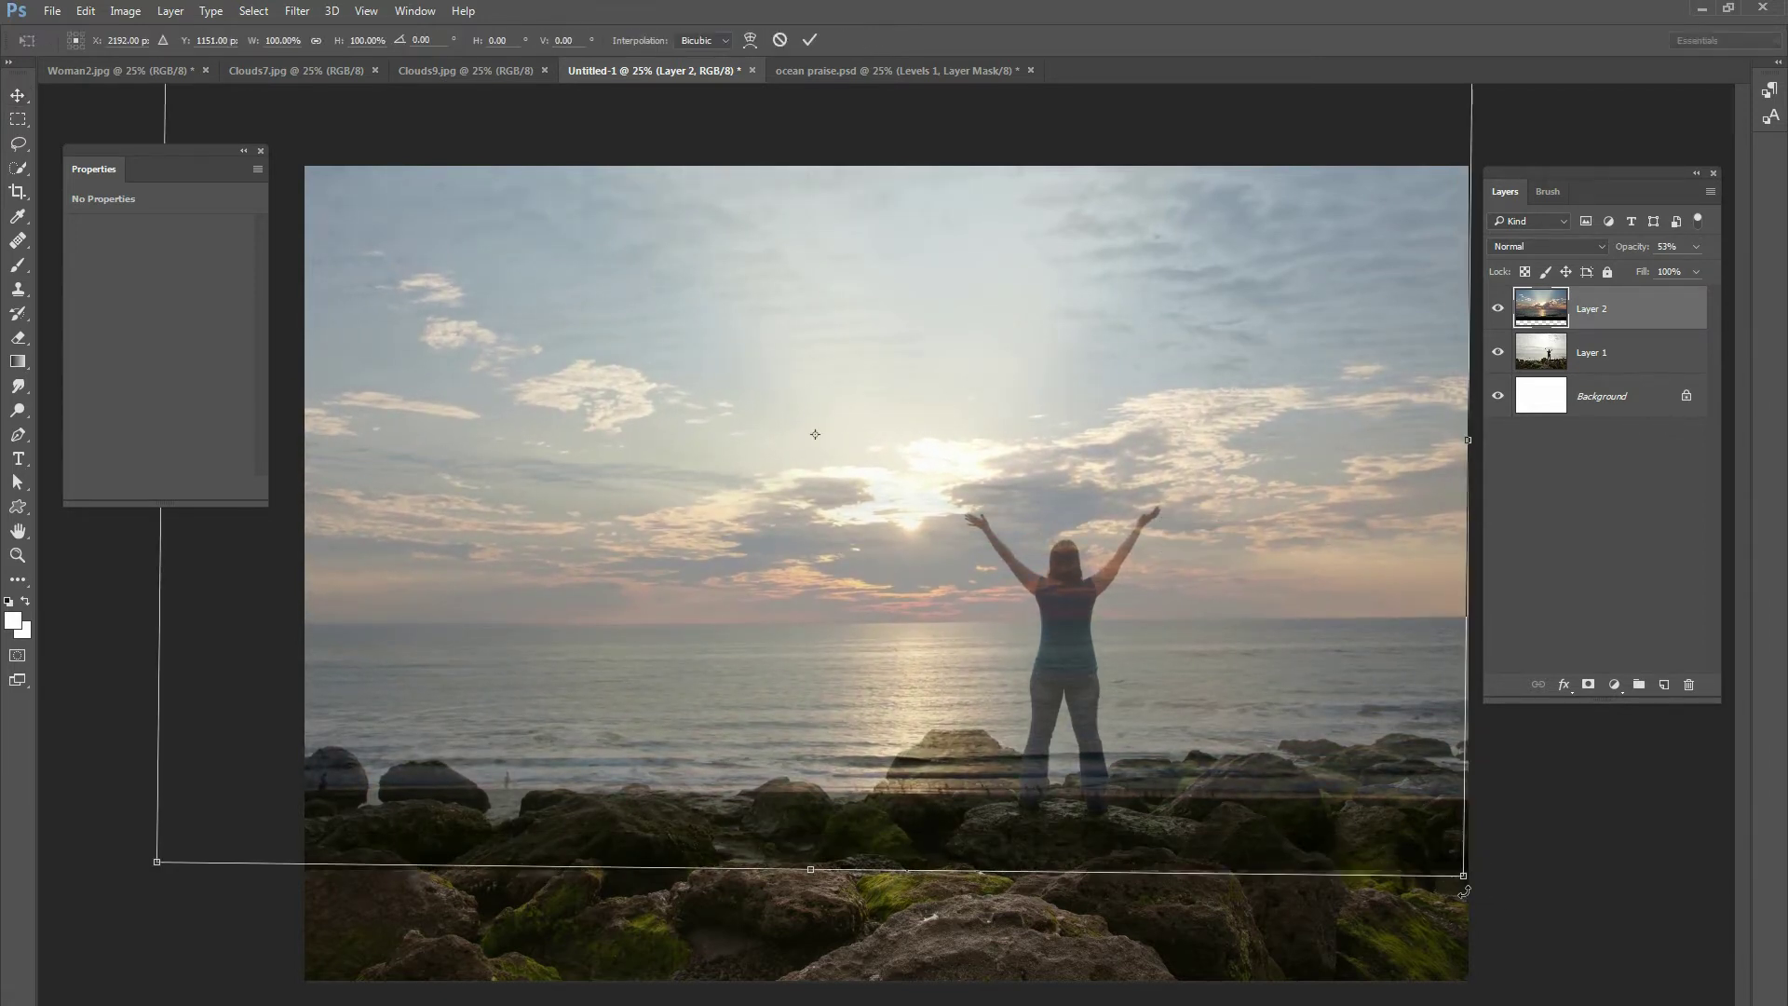
pyautogui.moveTo(1464, 892); pyautogui.dragTo(1465, 880)
pyautogui.moveTo(1252, 773)
pyautogui.mouseDown()
pyautogui.moveTo(1242, 722)
pyautogui.moveTo(1256, 762)
pyautogui.mouseUp()
pyautogui.moveTo(1493, 892); pyautogui.dragTo(1485, 887)
pyautogui.click(809, 40)
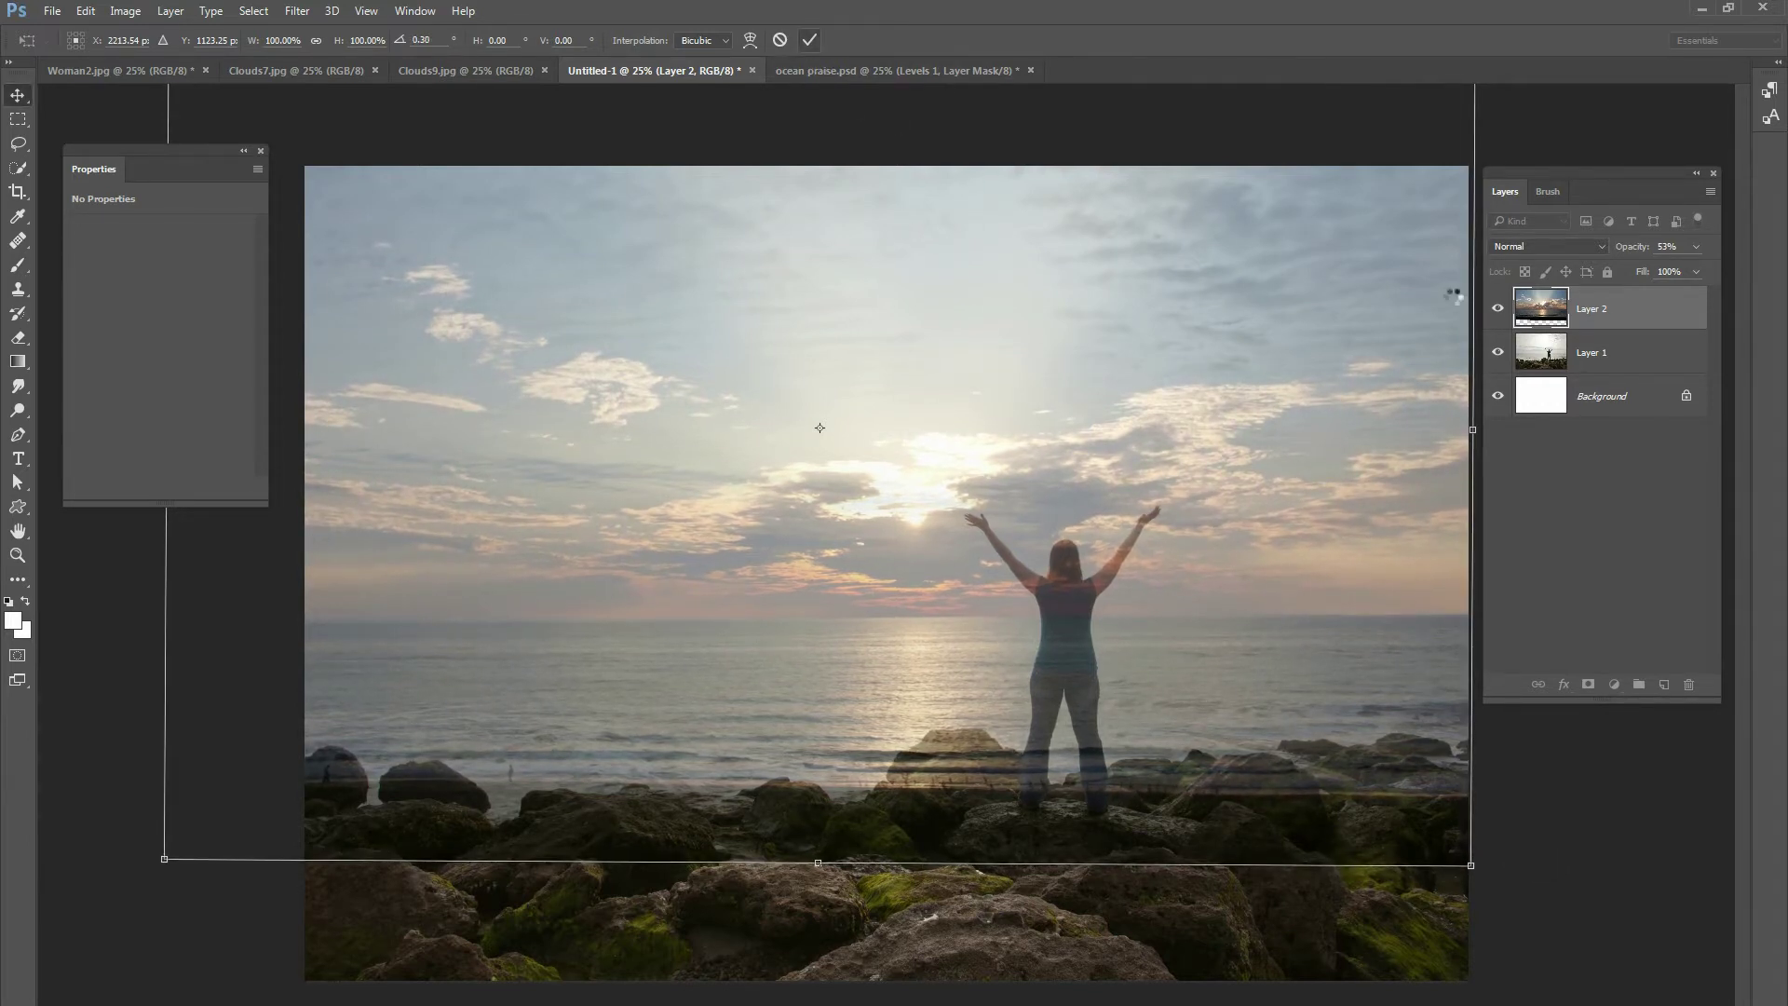
# - Restore the sunset layer's opacity to 100% and set its blend mode to Multiply
pyautogui.click(1695, 245)
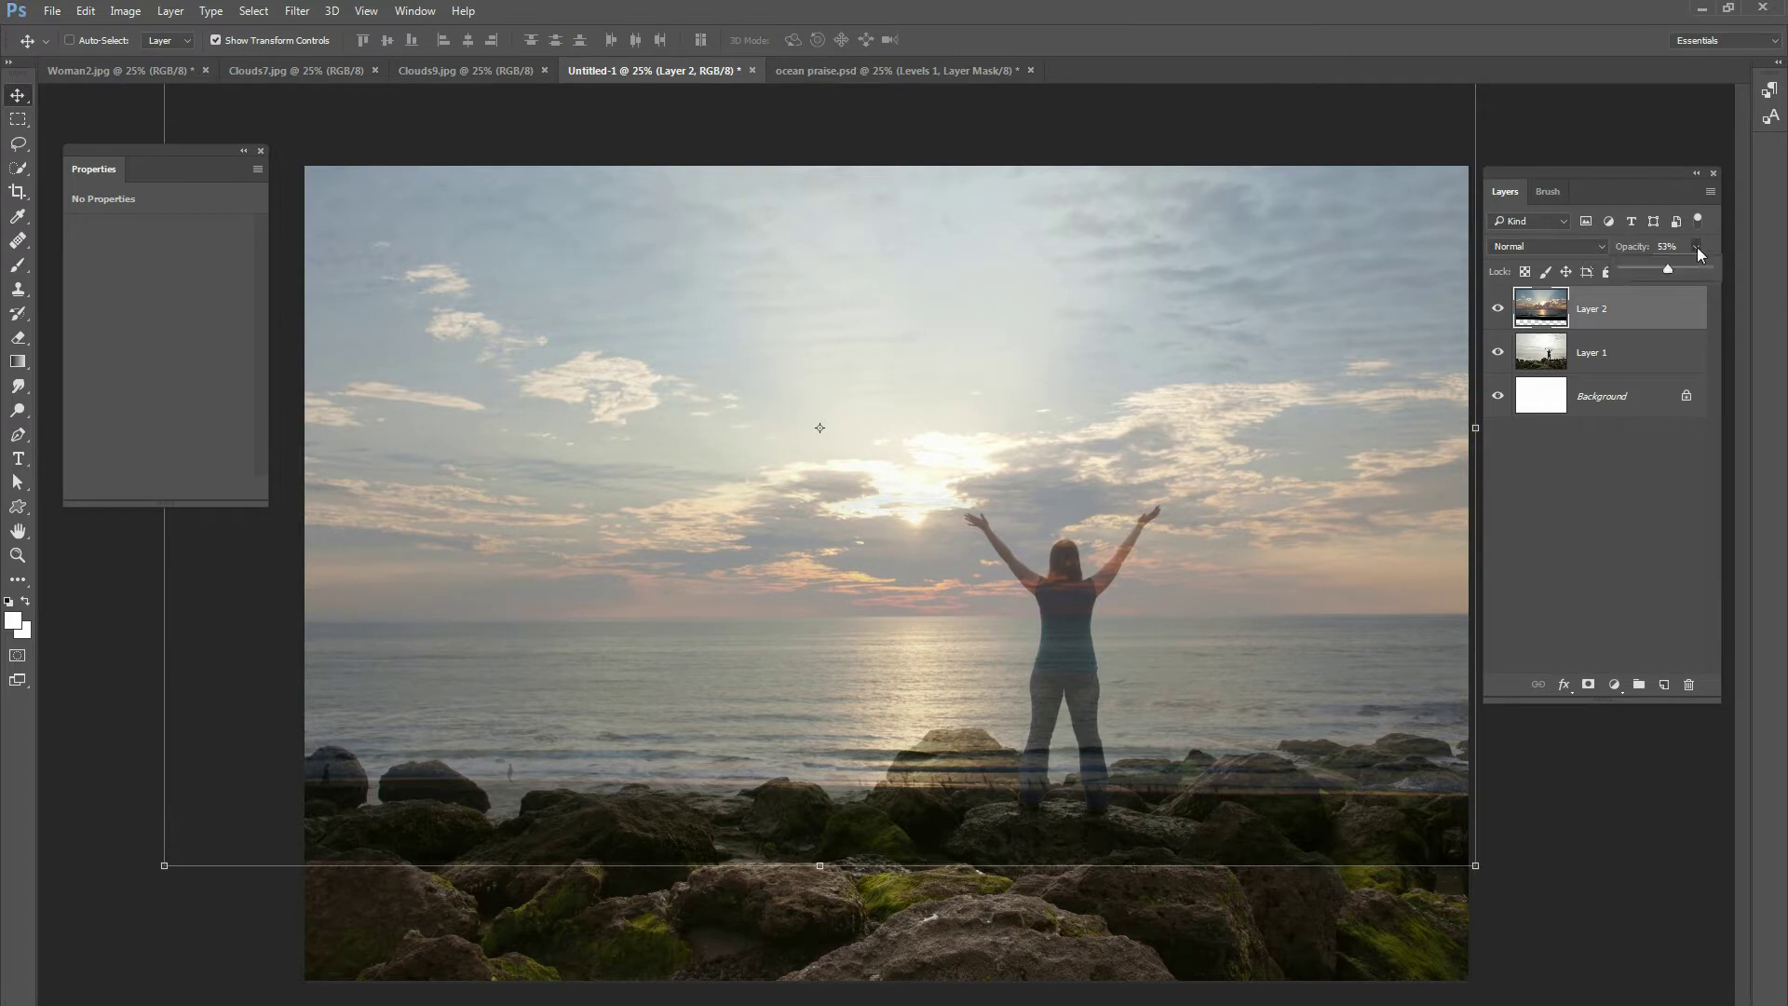
pyautogui.moveTo(1719, 268); pyautogui.dragTo(1700, 271)
pyautogui.click(1534, 246)
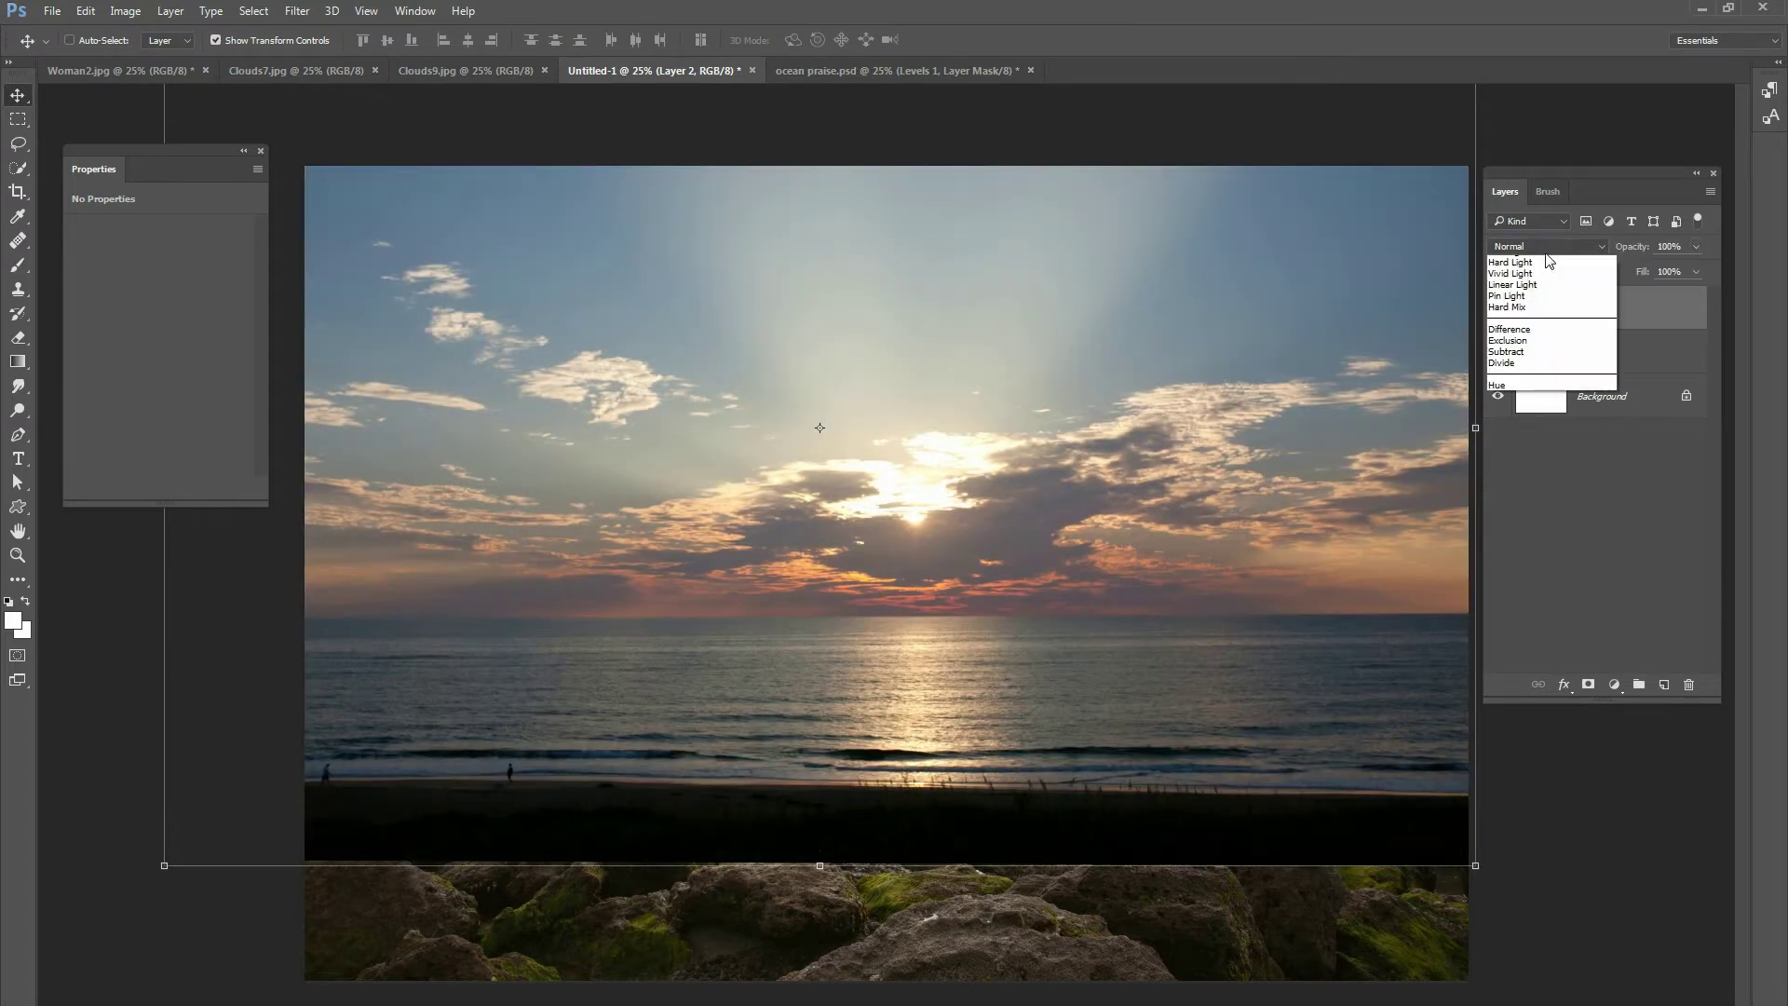
pyautogui.click(1539, 315)
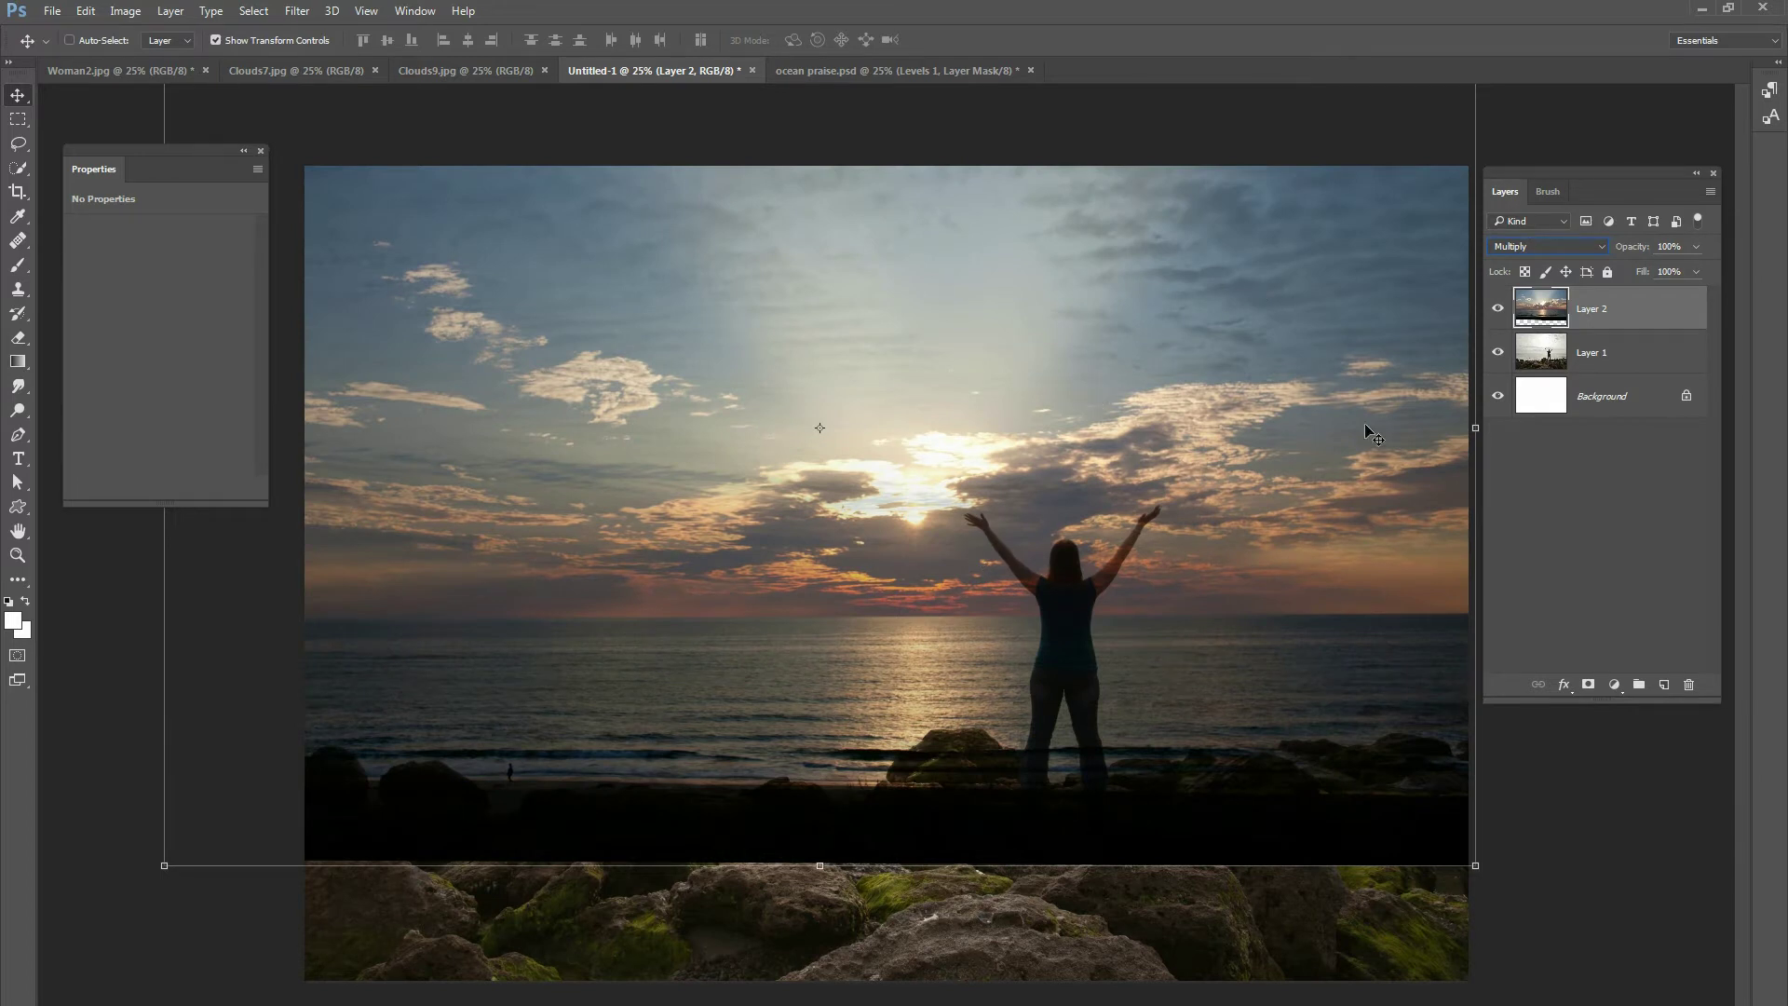
# - Compare the image with the sunset layer hidden and in Normal mode, and set its blend mode back to Multiply
pyautogui.click(1496, 308)
pyautogui.click(1497, 309)
pyautogui.scroll(3, 1543, 248)
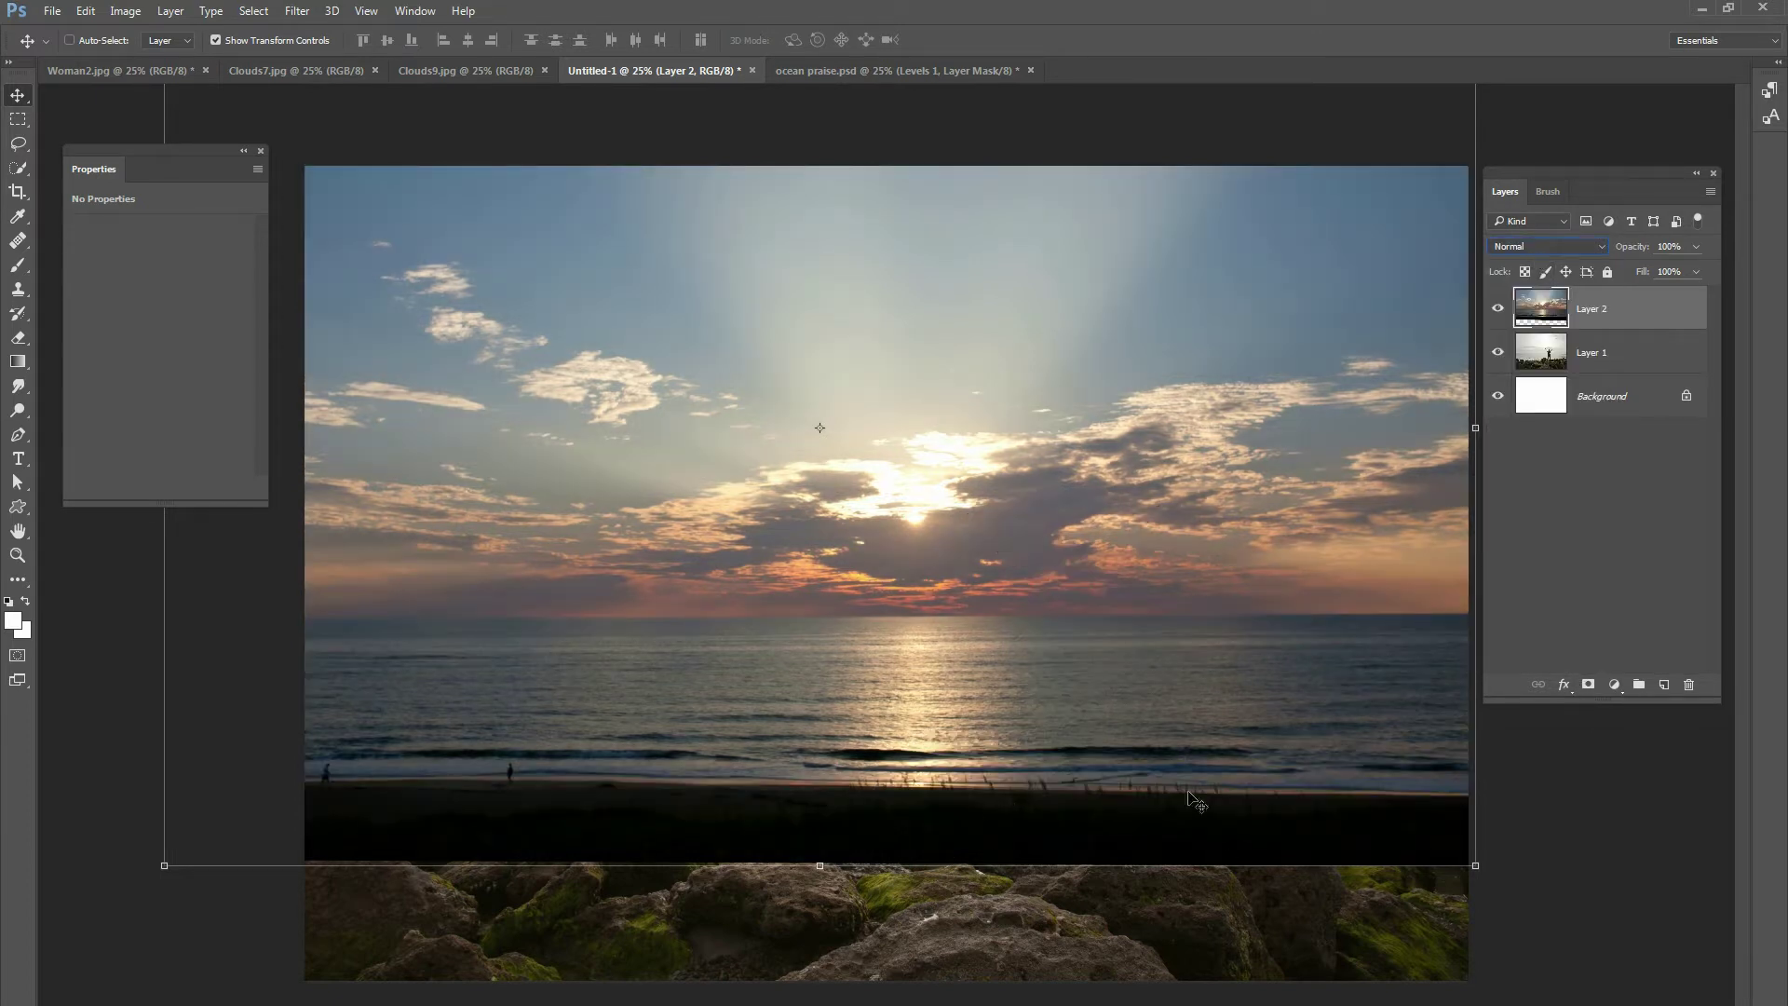
pyautogui.click(1545, 247)
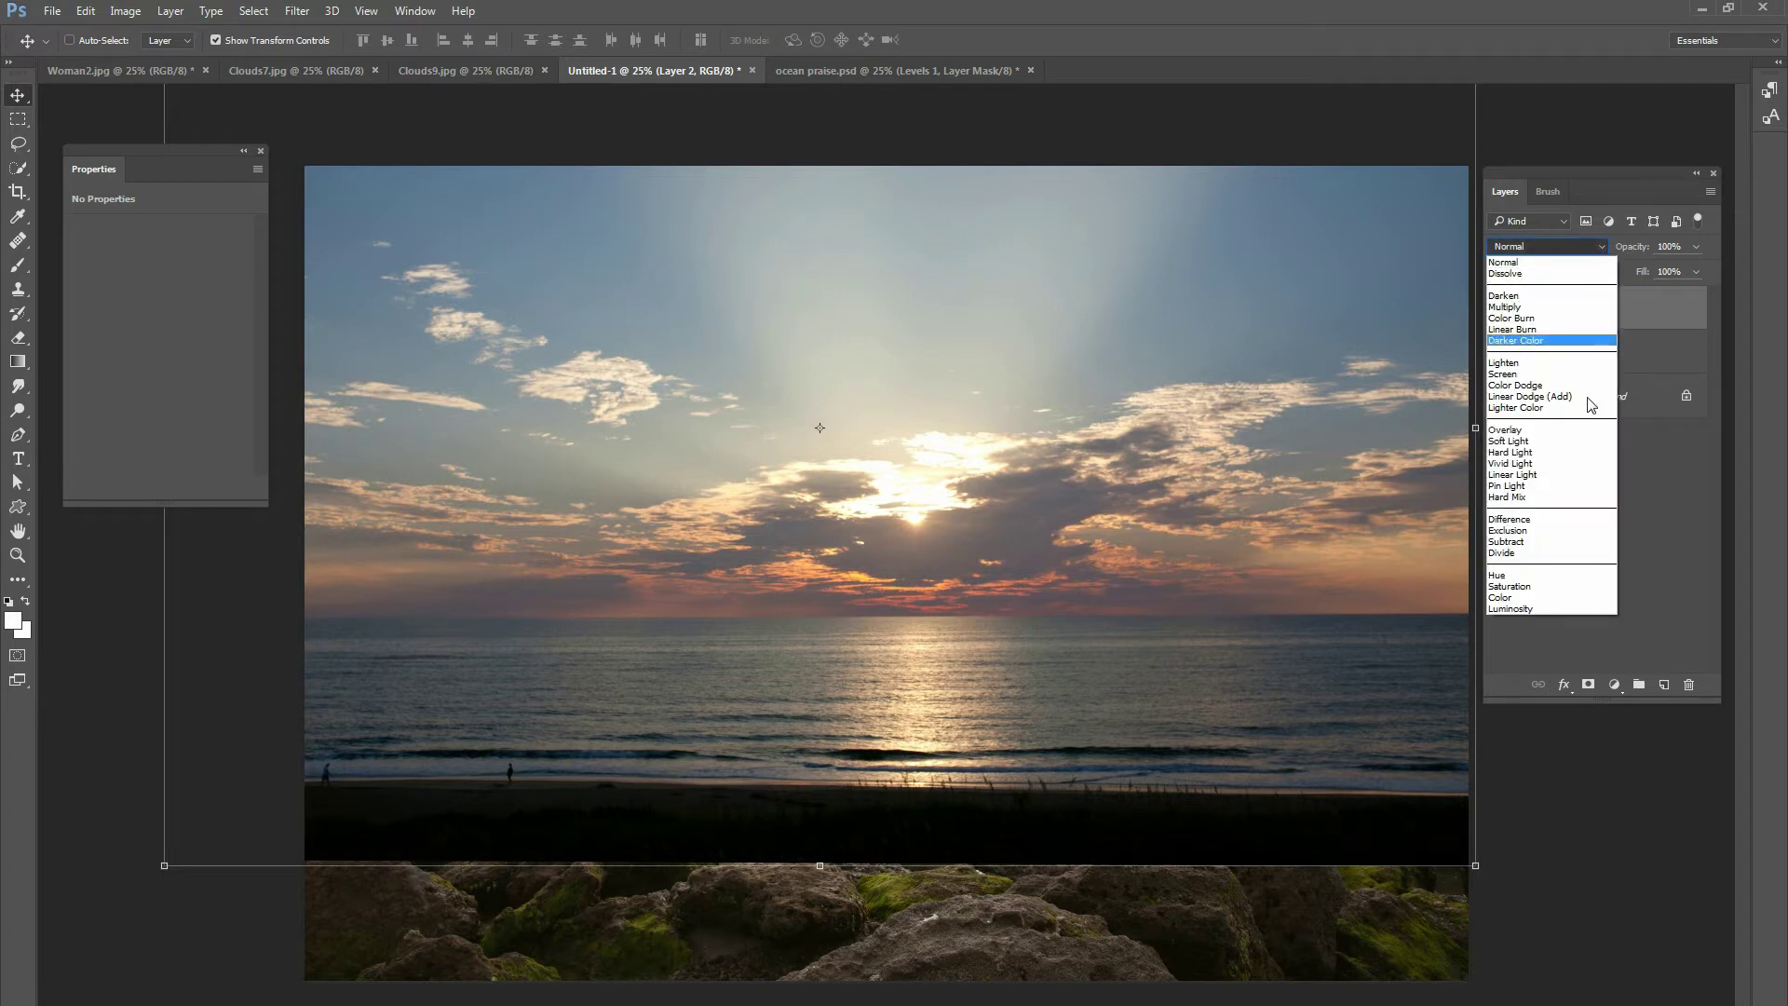
pyautogui.click(1505, 307)
# - Add a layer mask to the sunset layer and hide its lower part over the rocks with a black-to-transparent gradient
pyautogui.click(1589, 685)
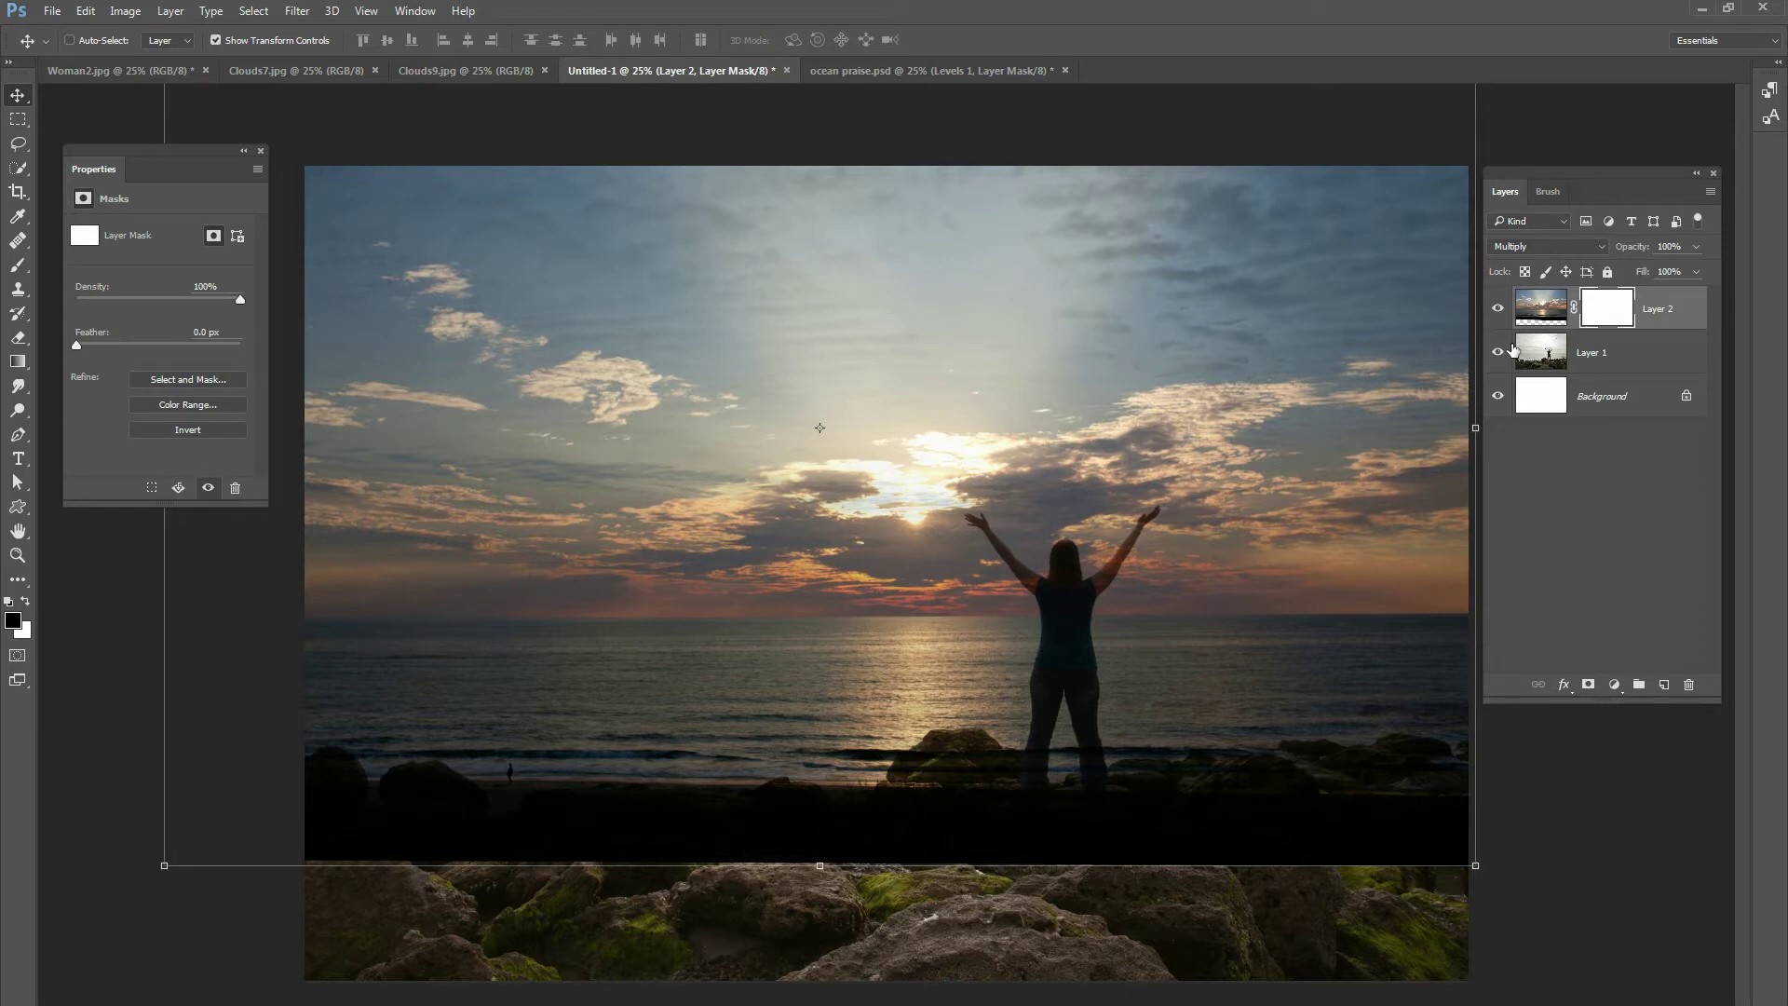
pyautogui.click(17, 362)
pyautogui.rightClick(46, 354)
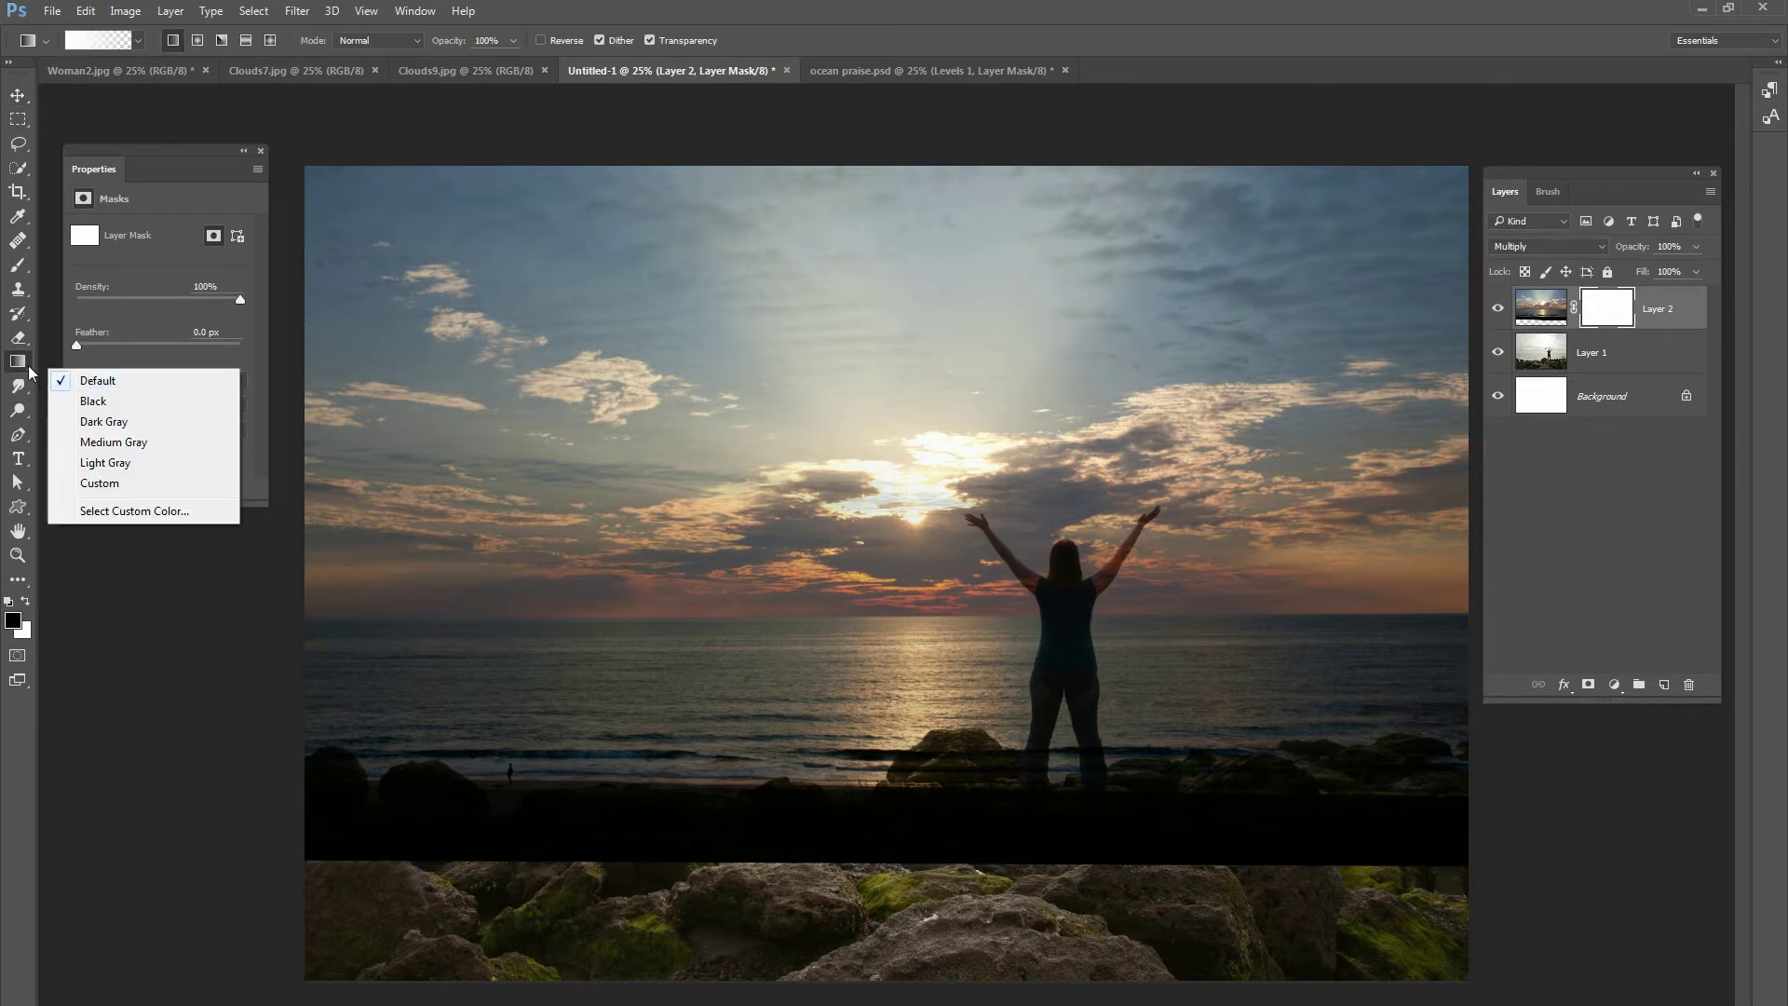
pyautogui.rightClick(17, 361)
pyautogui.click(58, 361)
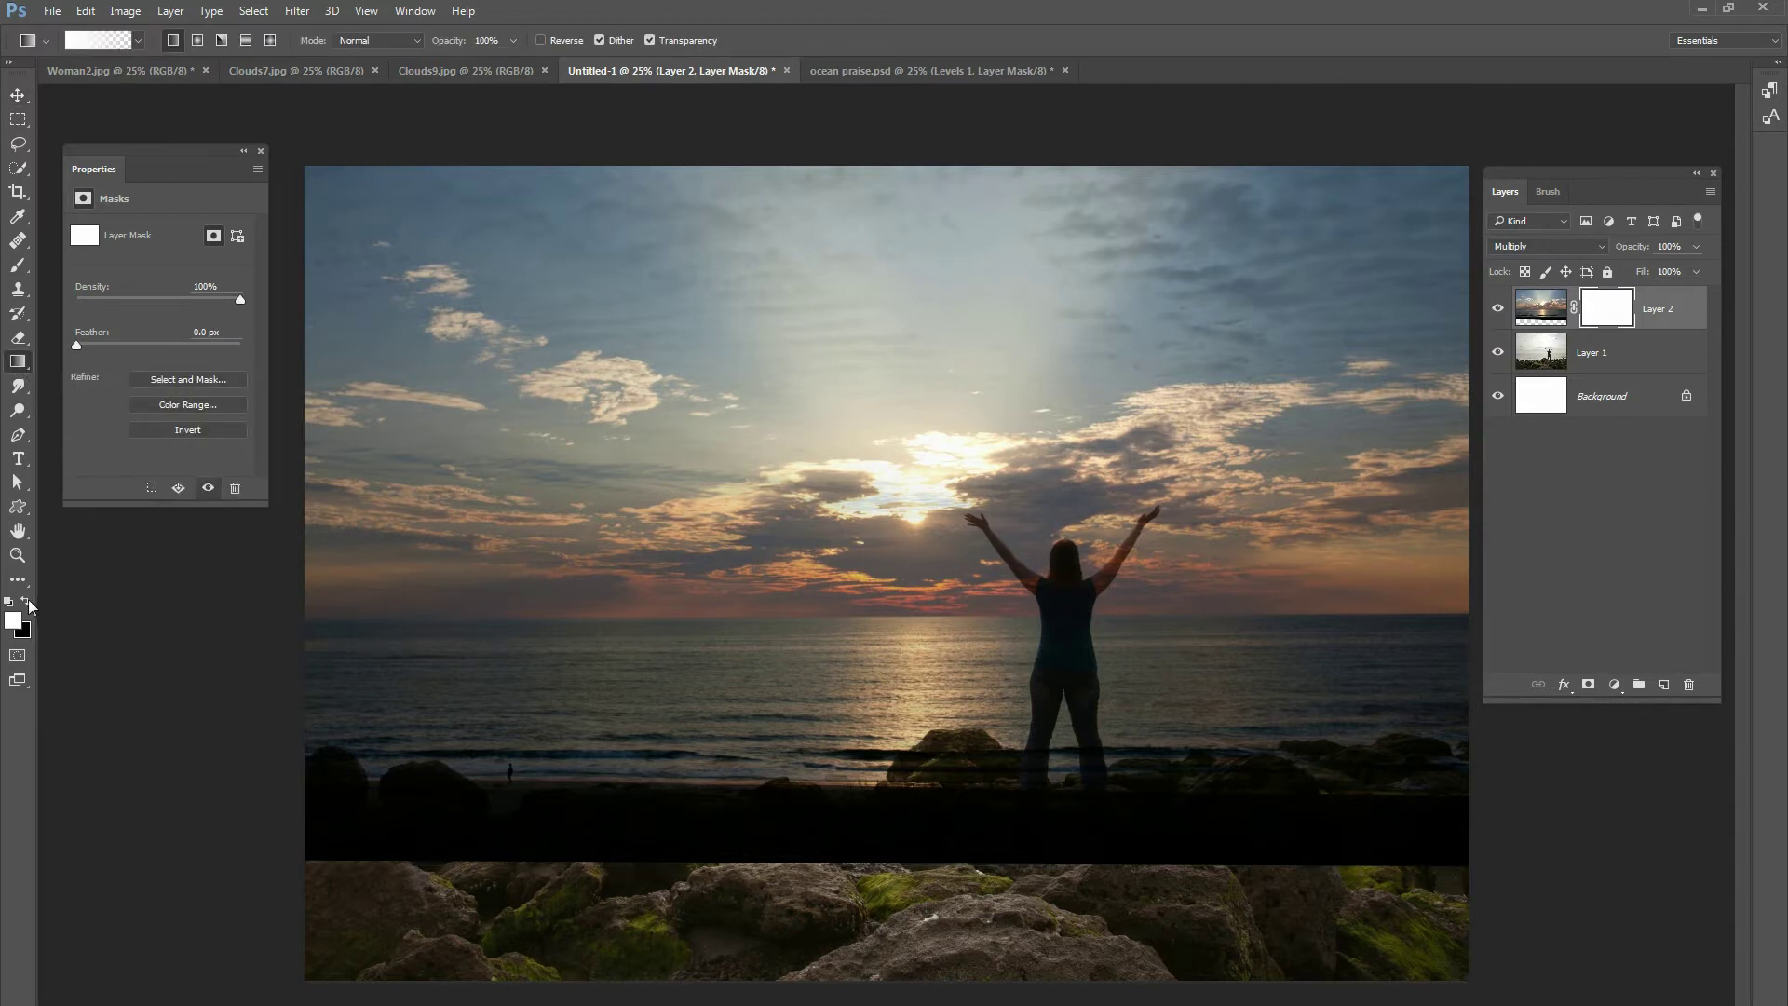
pyautogui.click(10, 603)
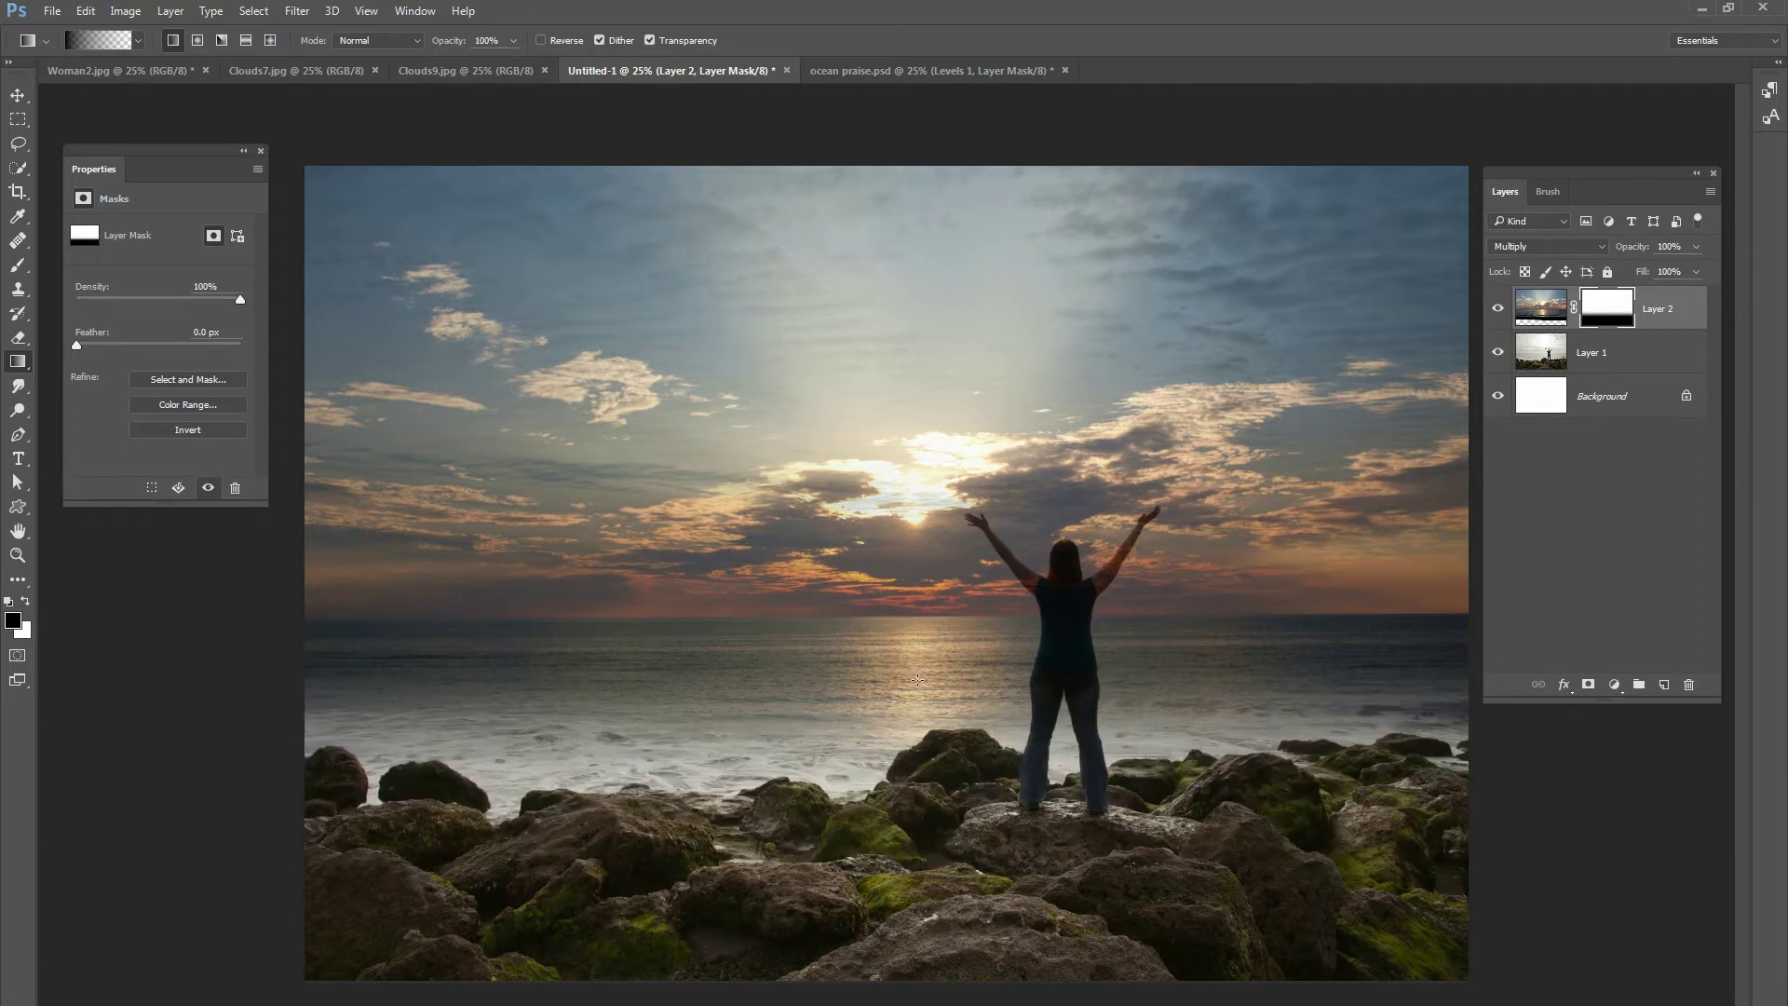
# - Move the sunset layer slightly lower and compare the composite with that layer hidden and shown
pyautogui.click(18, 95)
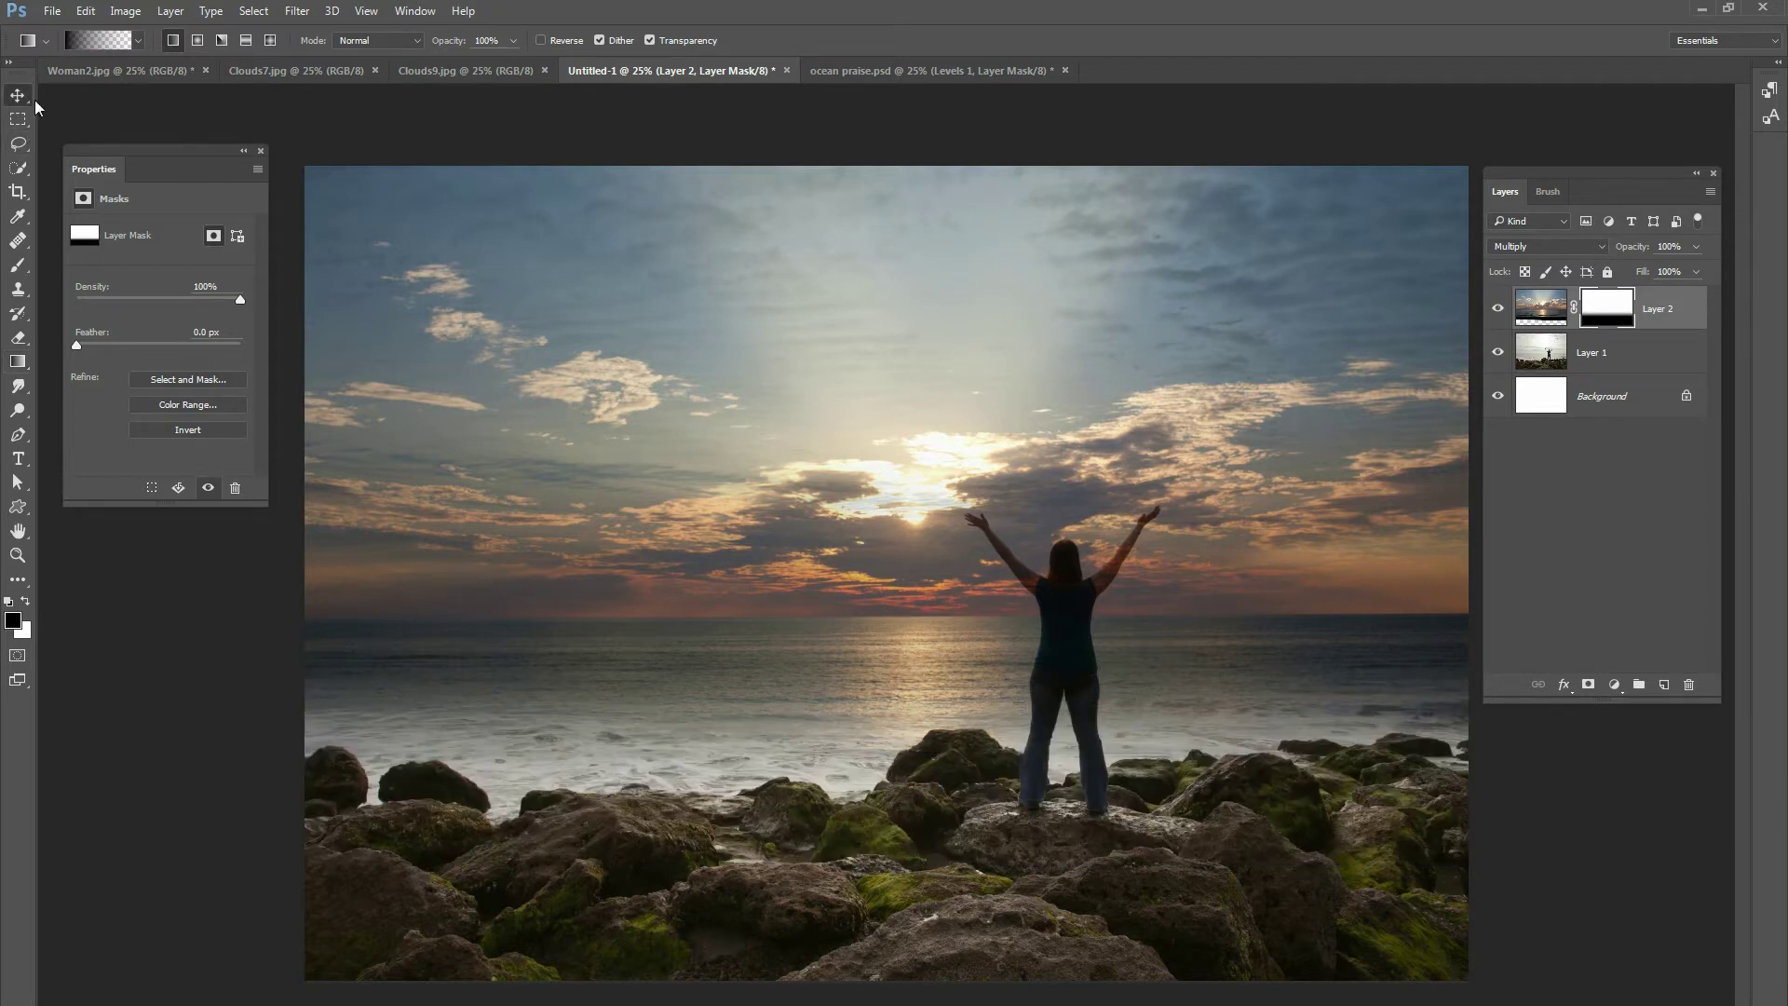
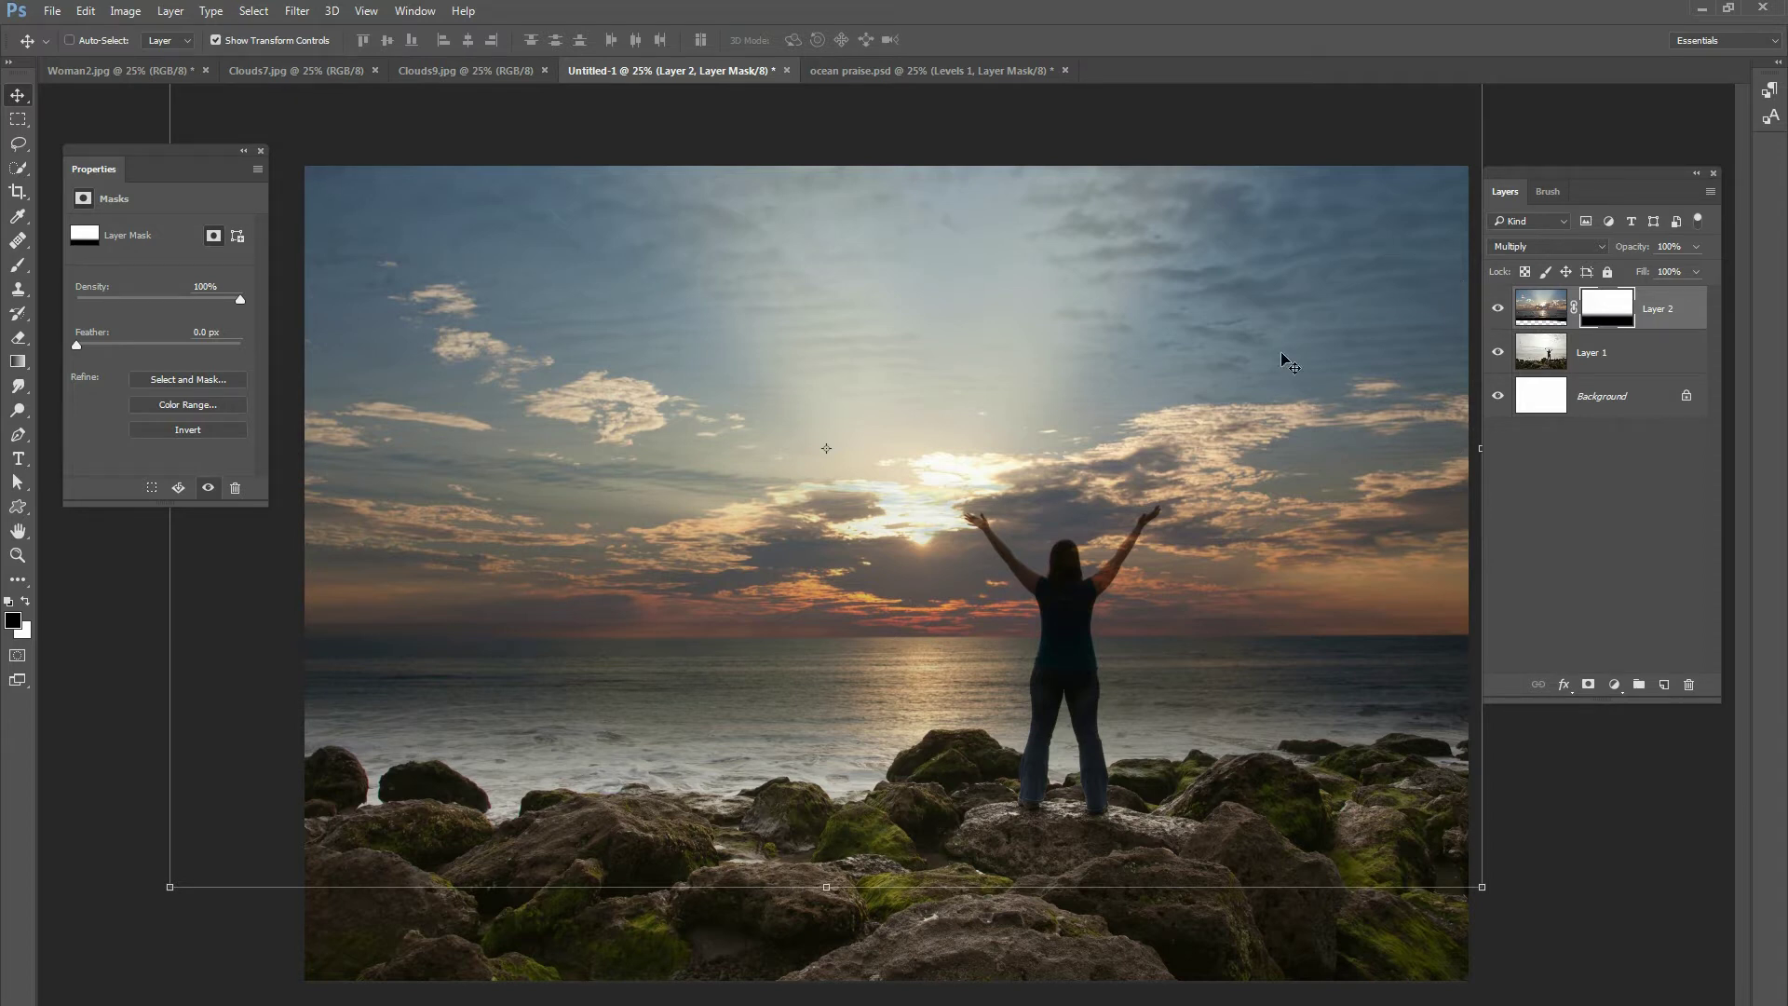
pyautogui.click(1496, 308)
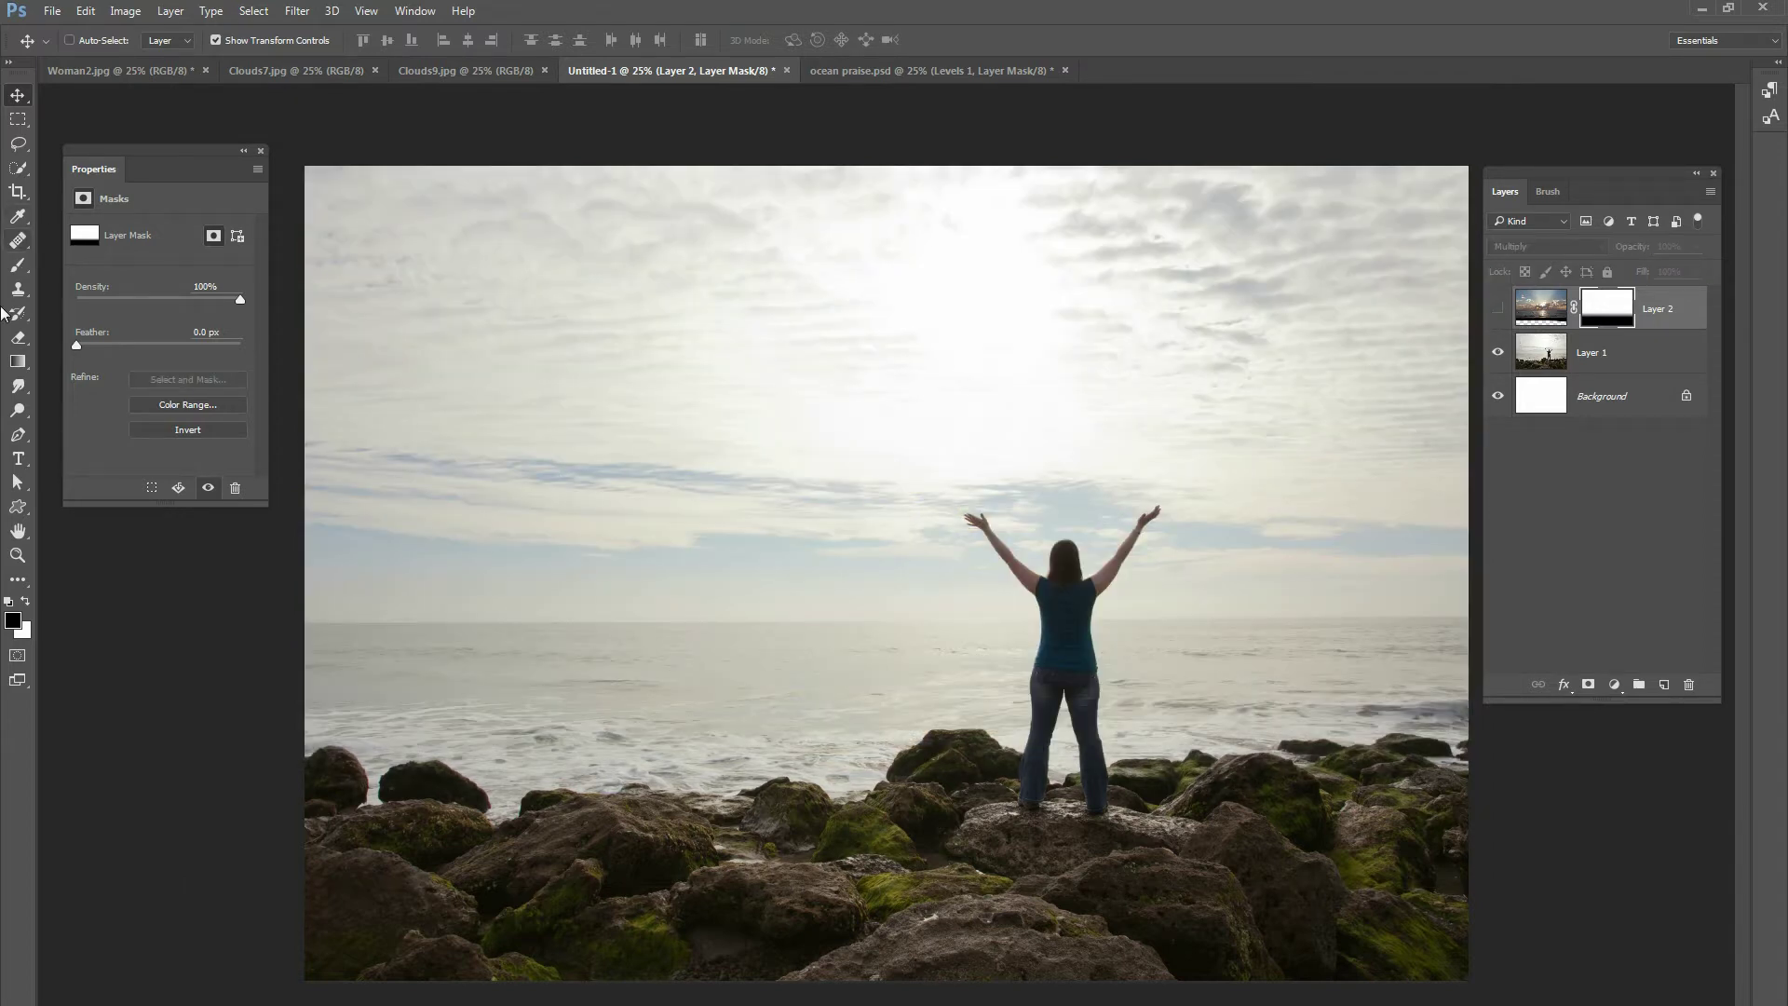
pyautogui.click(17, 265)
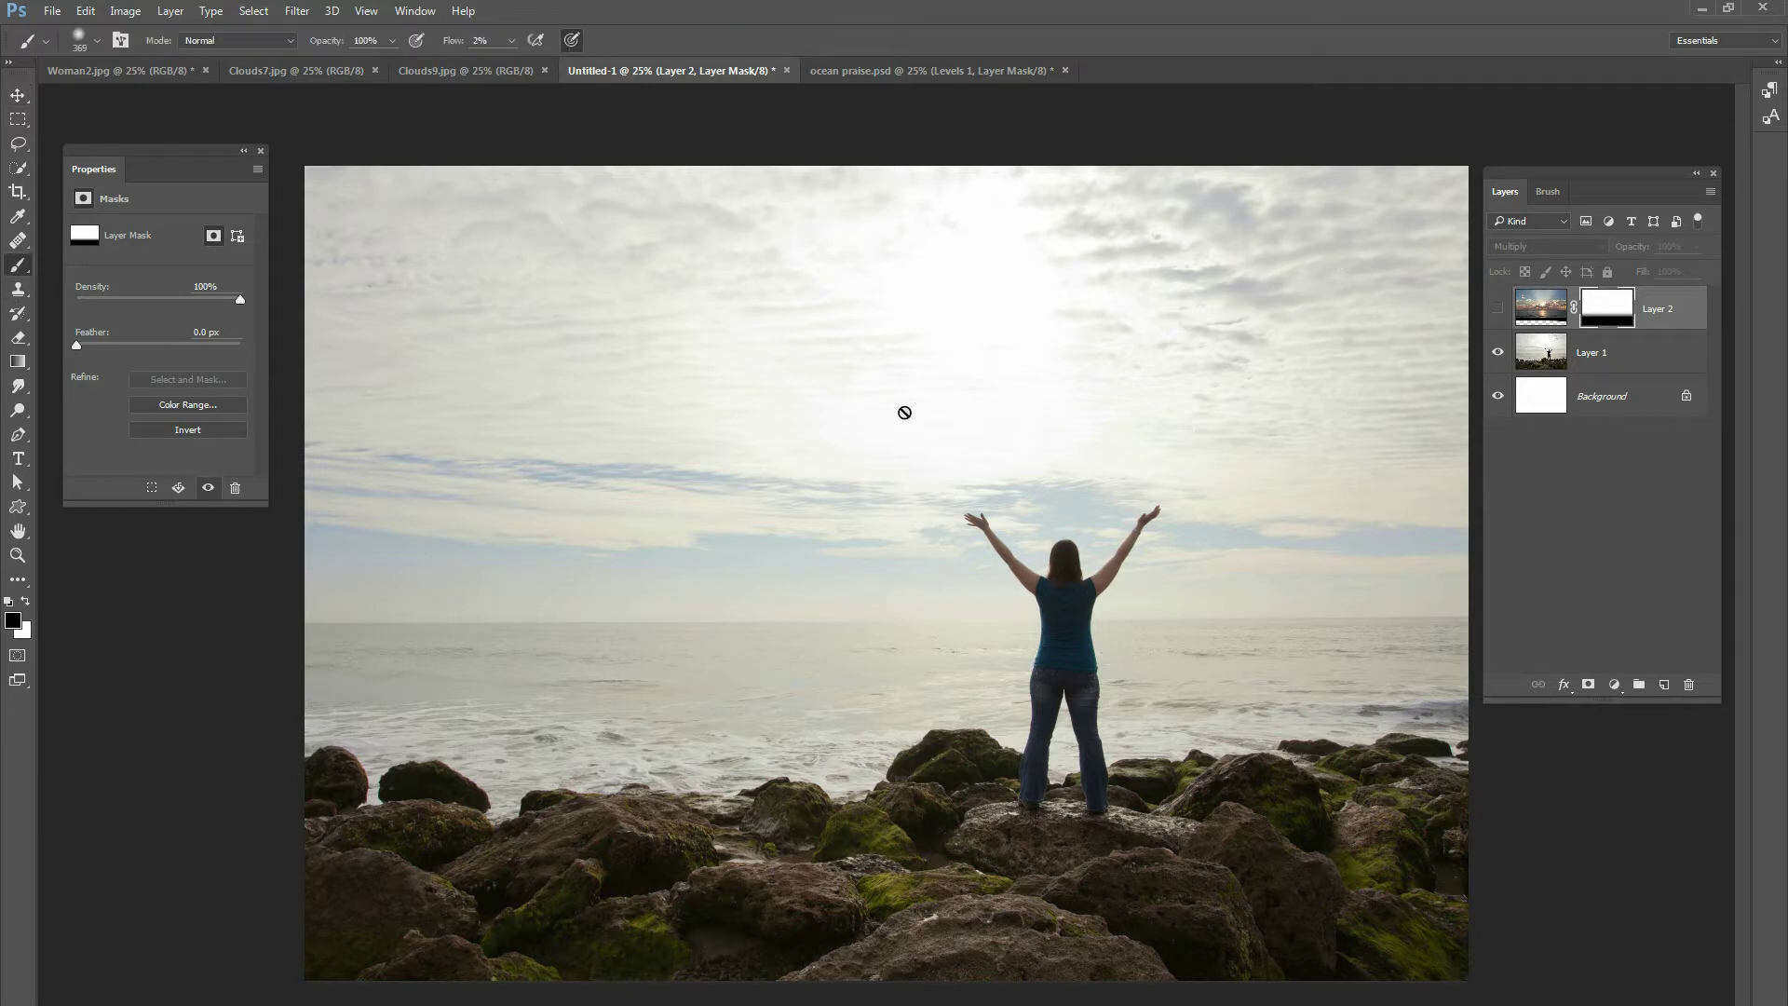
pyautogui.click(1496, 310)
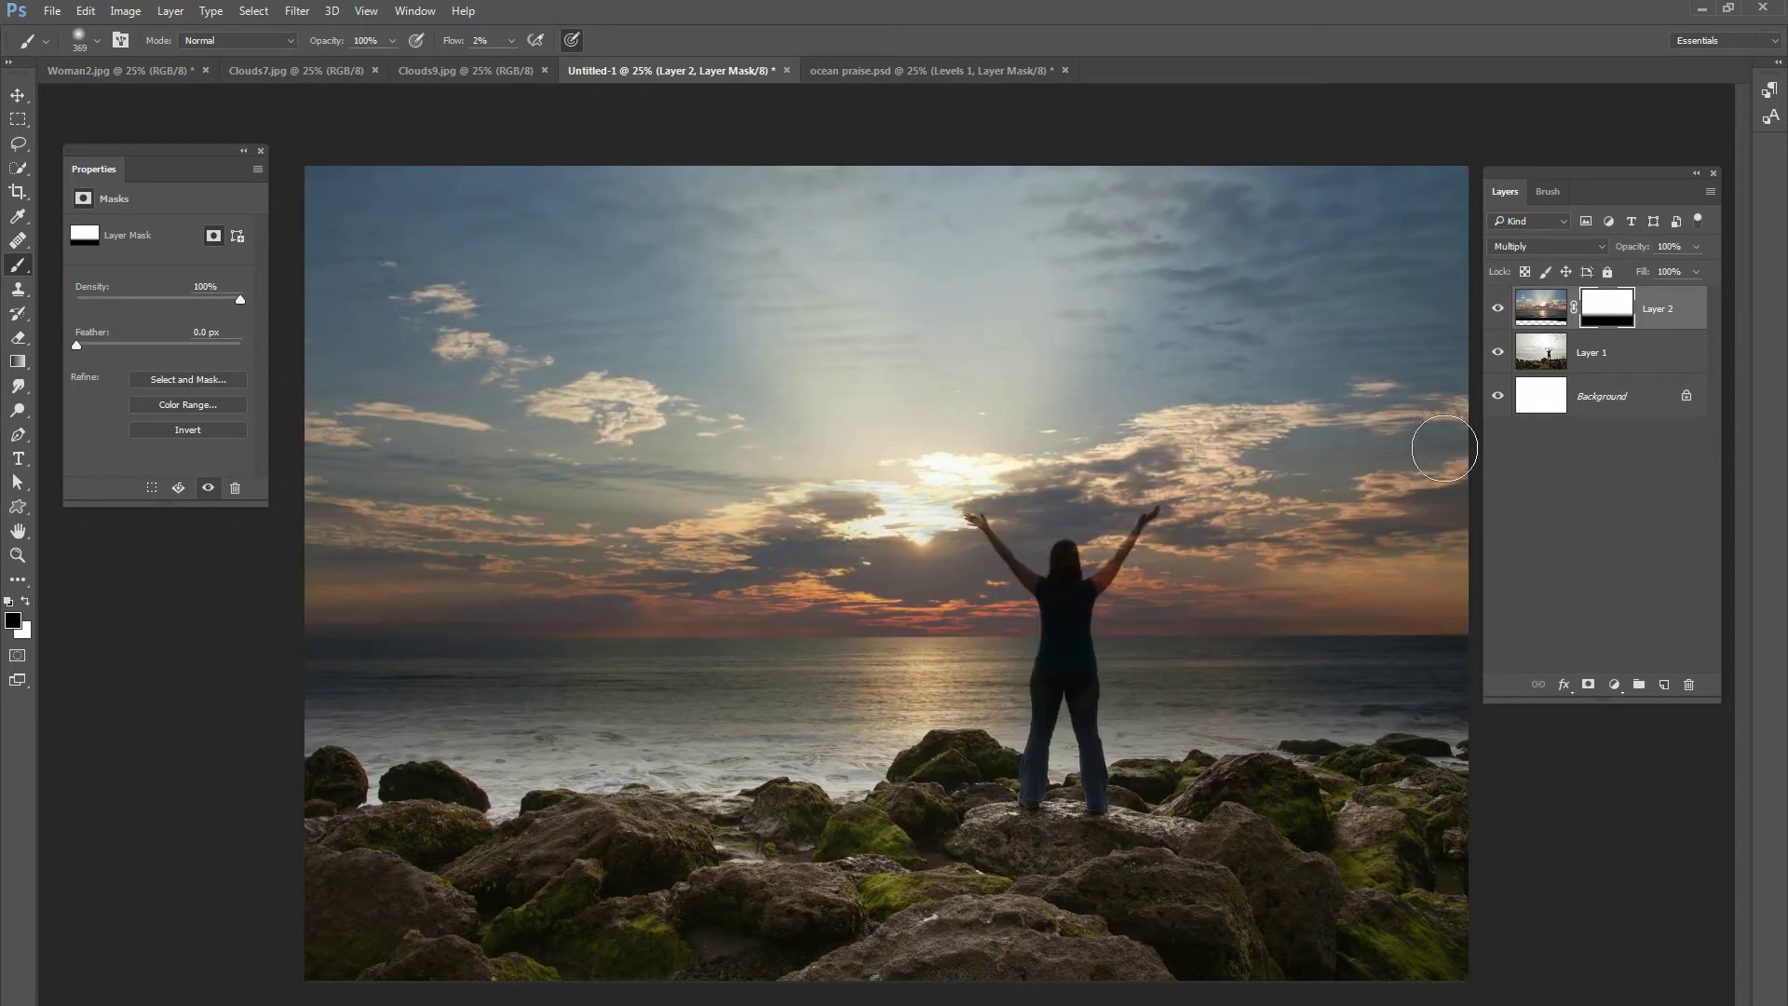
# - Hide the sunset layer and add a Selective Color adjustment layer above the photo of the woman
pyautogui.click(1497, 308)
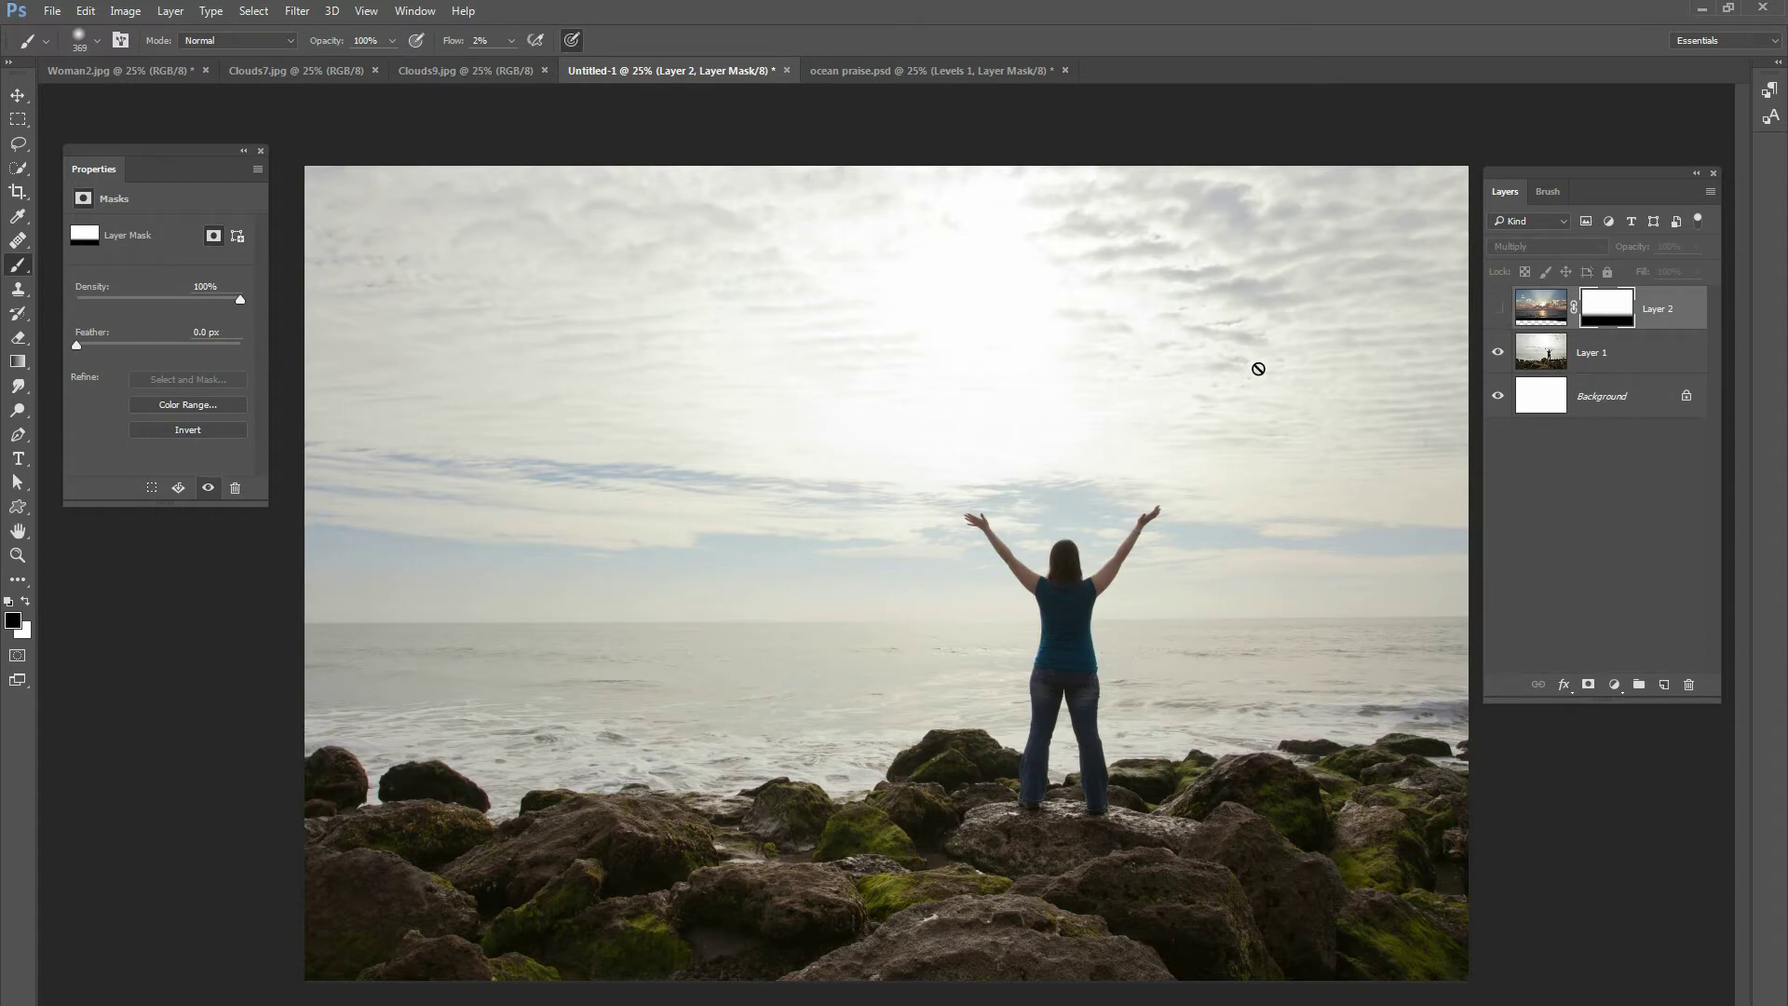
pyautogui.click(1607, 361)
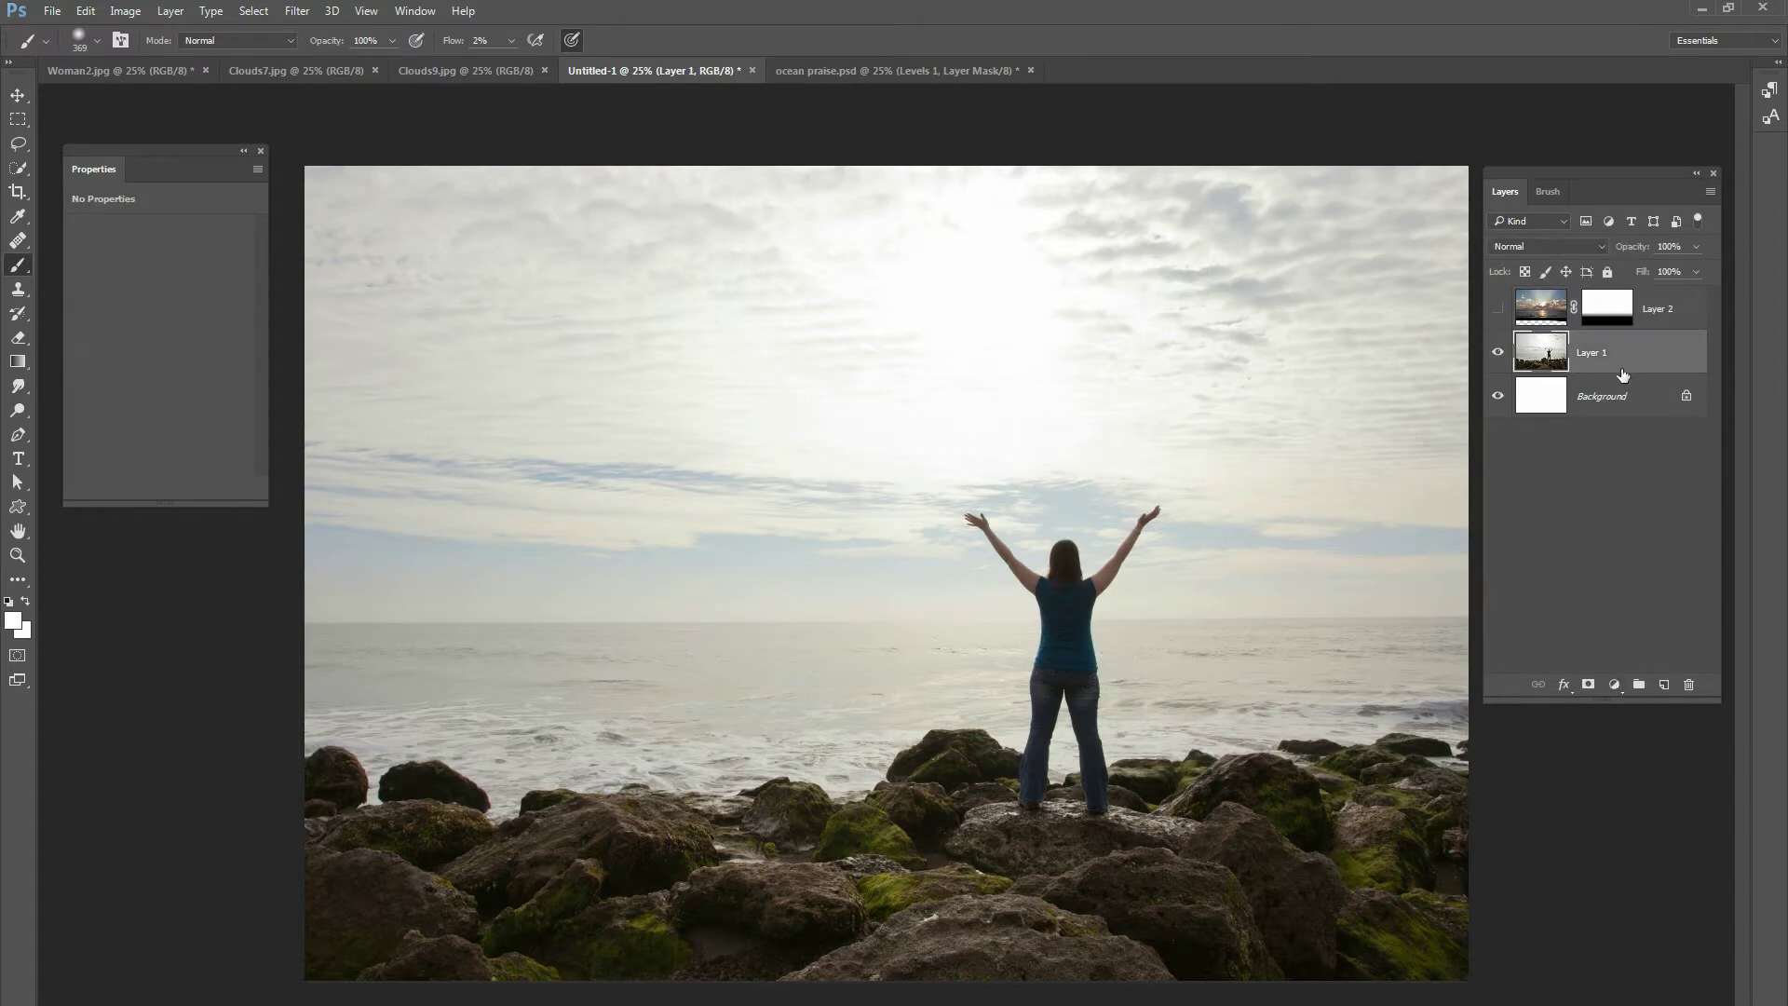
pyautogui.click(1612, 686)
pyautogui.click(1648, 671)
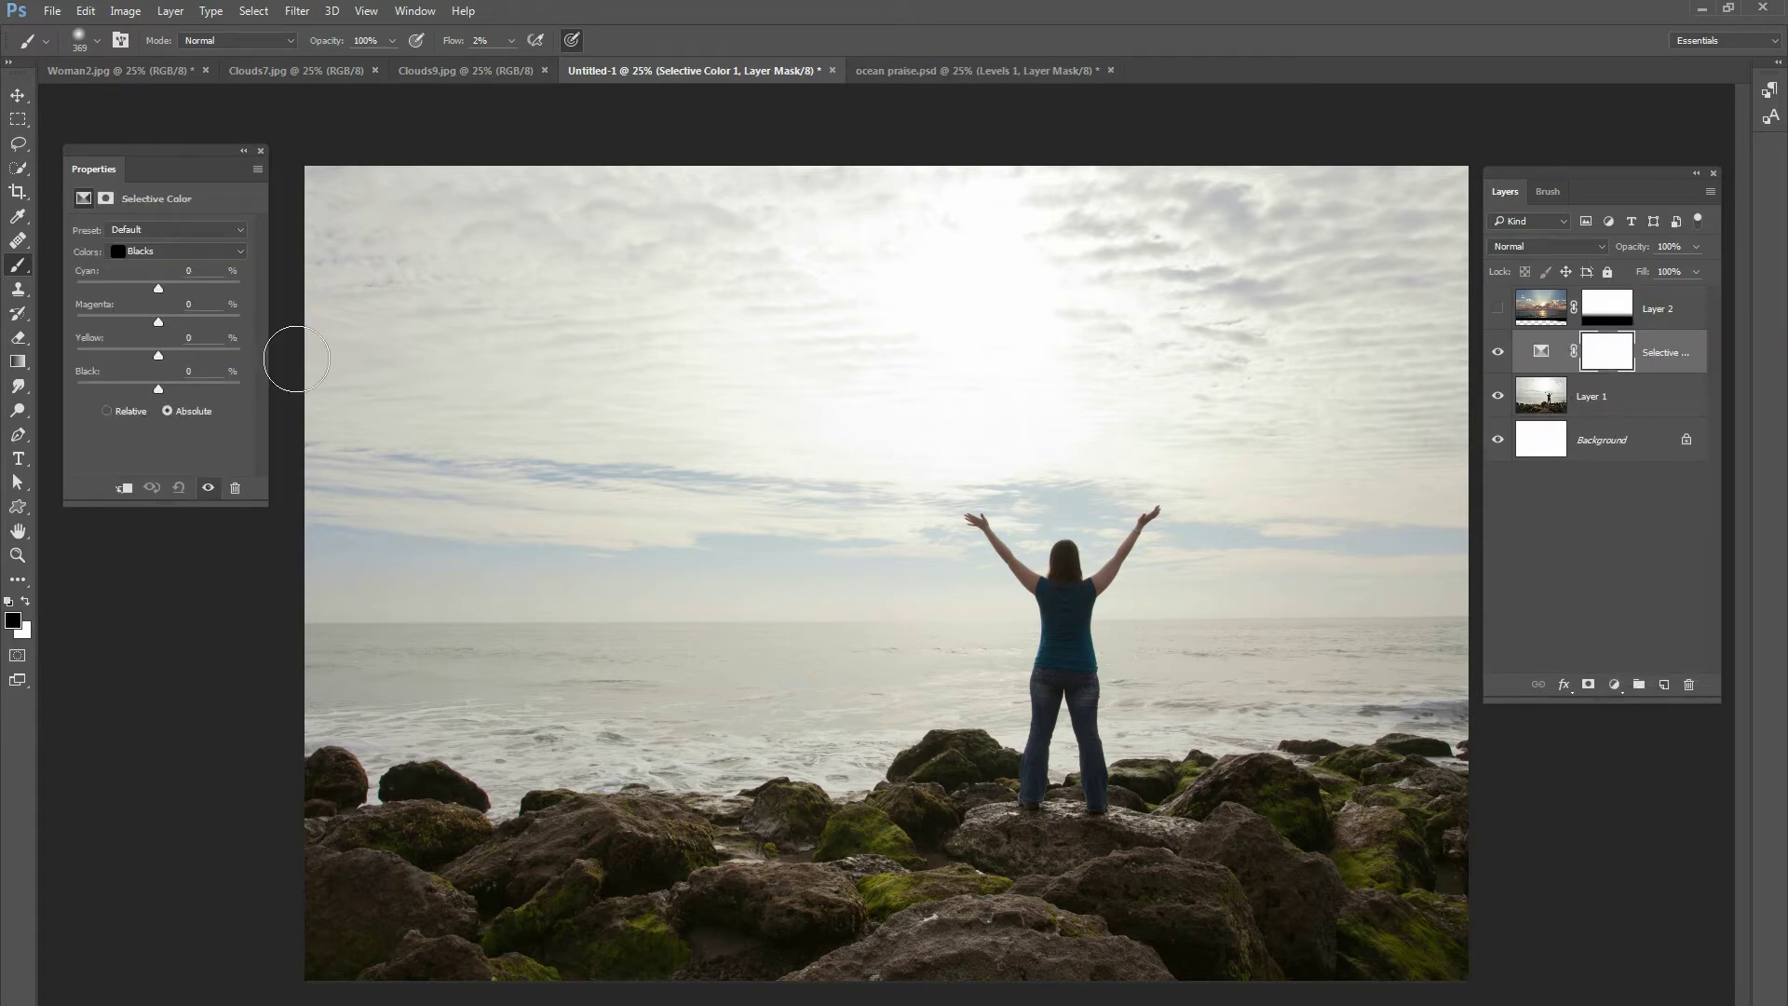
# - Set Black to -55% for the Whites in Selective Color and paint black on its mask over the water around the woman
pyautogui.click(136, 261)
pyautogui.click(151, 360)
pyautogui.moveTo(158, 389); pyautogui.dragTo(141, 390)
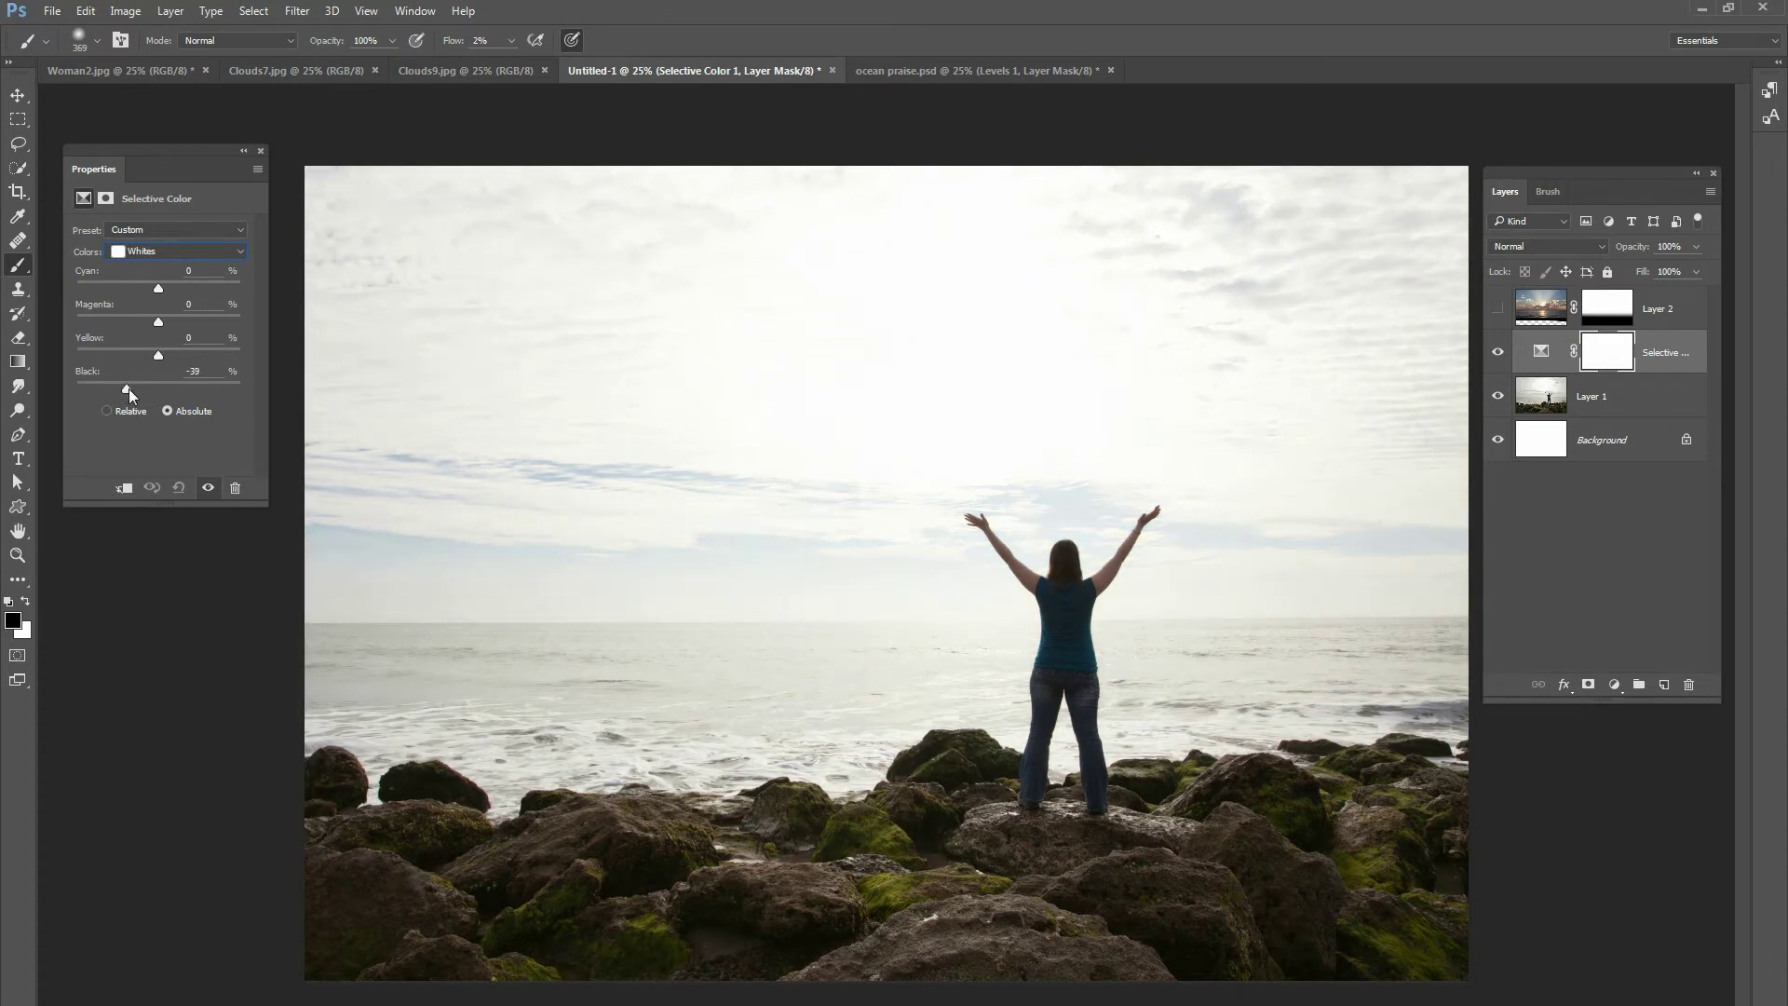
pyautogui.moveTo(133, 388); pyautogui.dragTo(70, 389)
pyautogui.moveTo(112, 389); pyautogui.dragTo(114, 389)
pyautogui.click(27, 602)
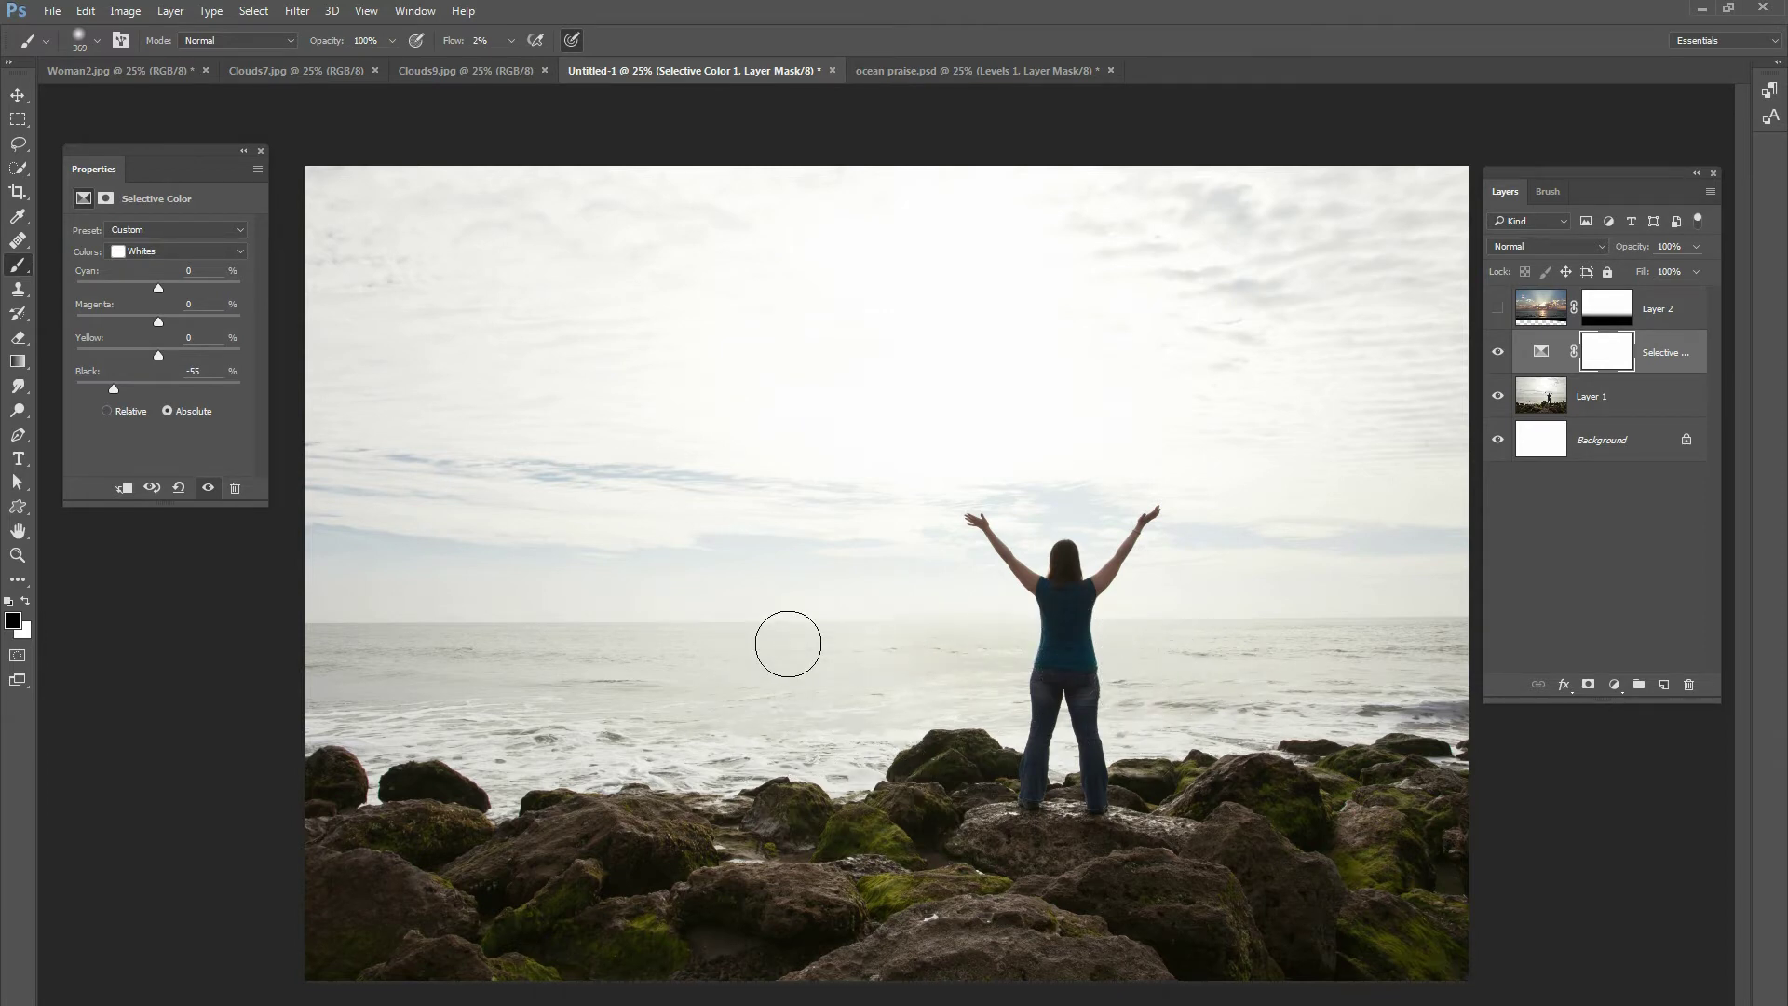
pyautogui.moveTo(1241, 627); pyautogui.dragTo(1197, 698)
# - Add a new layer above the adjustment, paint white over the sky's clouds at 100% flow, and continue with the sunset layer shown
pyautogui.click(1665, 684)
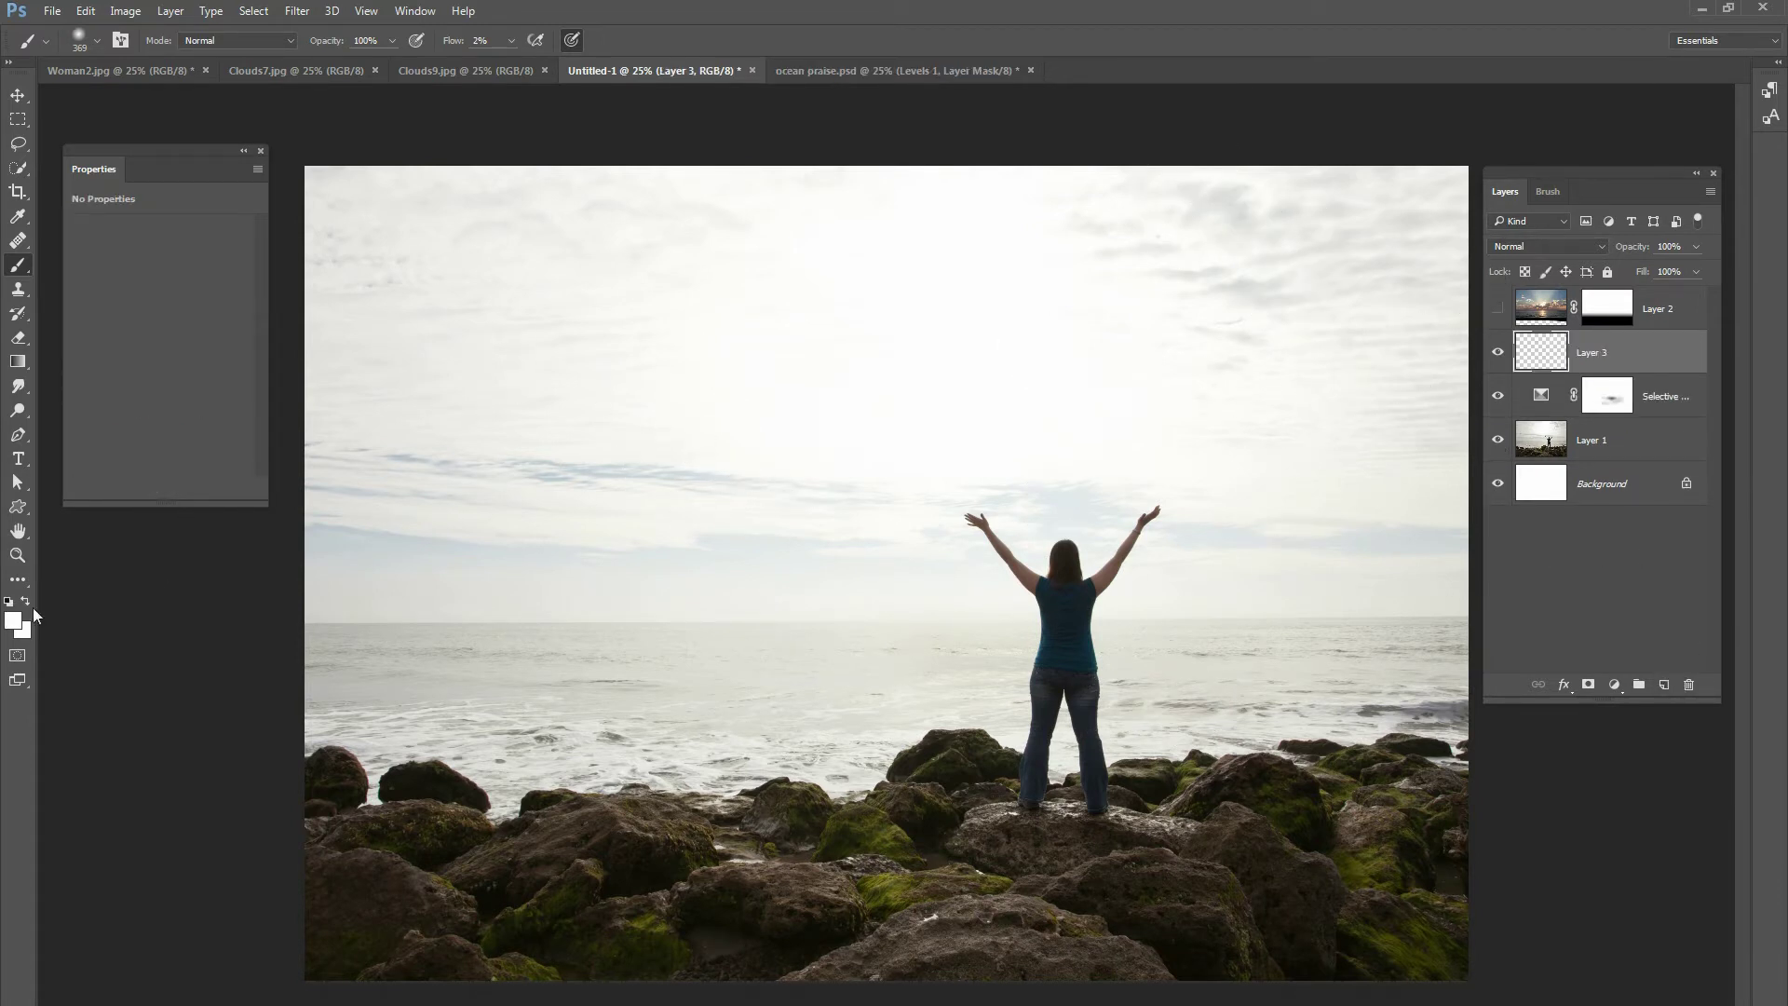
pyautogui.moveTo(512, 41); pyautogui.dragTo(573, 74)
pyautogui.moveTo(445, 286)
pyautogui.mouseDown()
pyautogui.moveTo(372, 199)
pyautogui.moveTo(321, 193)
pyautogui.mouseUp()
pyautogui.moveTo(667, 412)
pyautogui.mouseDown()
pyautogui.moveTo(630, 531)
pyautogui.moveTo(591, 563)
pyautogui.moveTo(399, 467)
pyautogui.moveTo(300, 441)
pyautogui.moveTo(667, 363)
pyautogui.moveTo(1137, 304)
pyautogui.moveTo(1428, 343)
pyautogui.moveTo(1363, 534)
pyautogui.moveTo(1400, 522)
pyautogui.moveTo(1412, 562)
pyautogui.moveTo(1454, 199)
pyautogui.moveTo(1379, 267)
pyautogui.moveTo(985, 367)
pyautogui.moveTo(814, 535)
pyautogui.moveTo(372, 576)
pyautogui.moveTo(487, 578)
pyautogui.moveTo(339, 567)
pyautogui.moveTo(419, 559)
pyautogui.mouseUp()
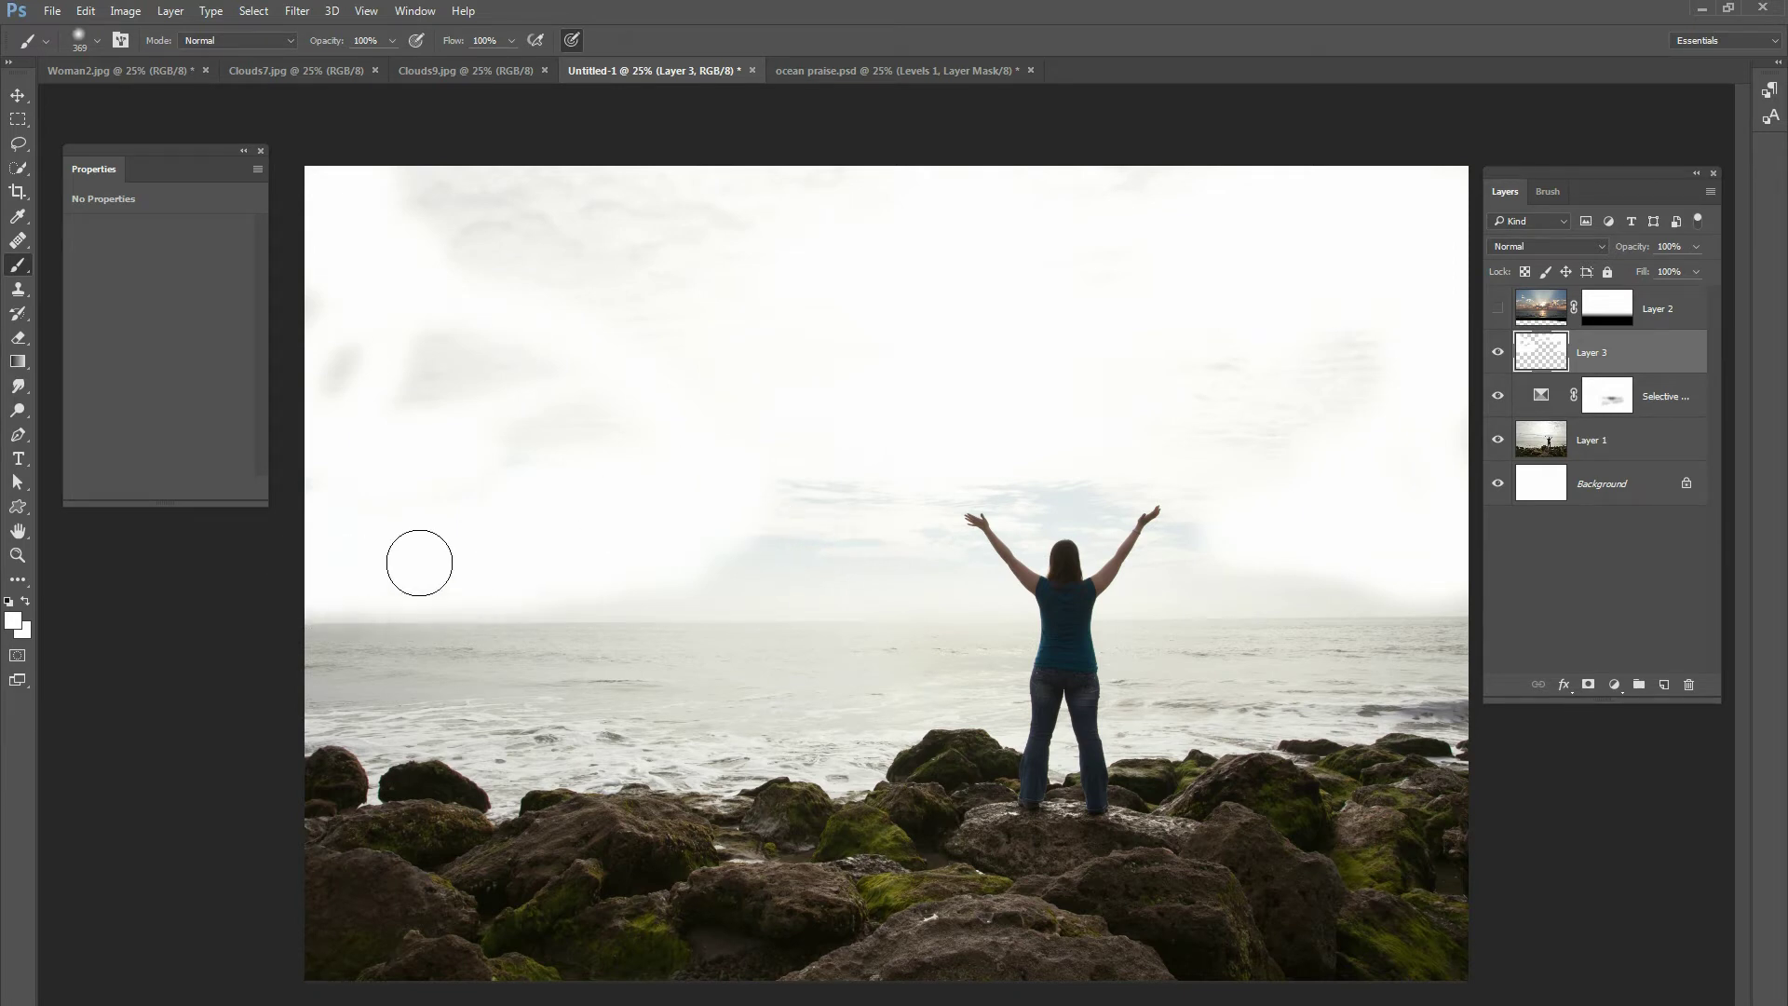
pyautogui.click(1498, 308)
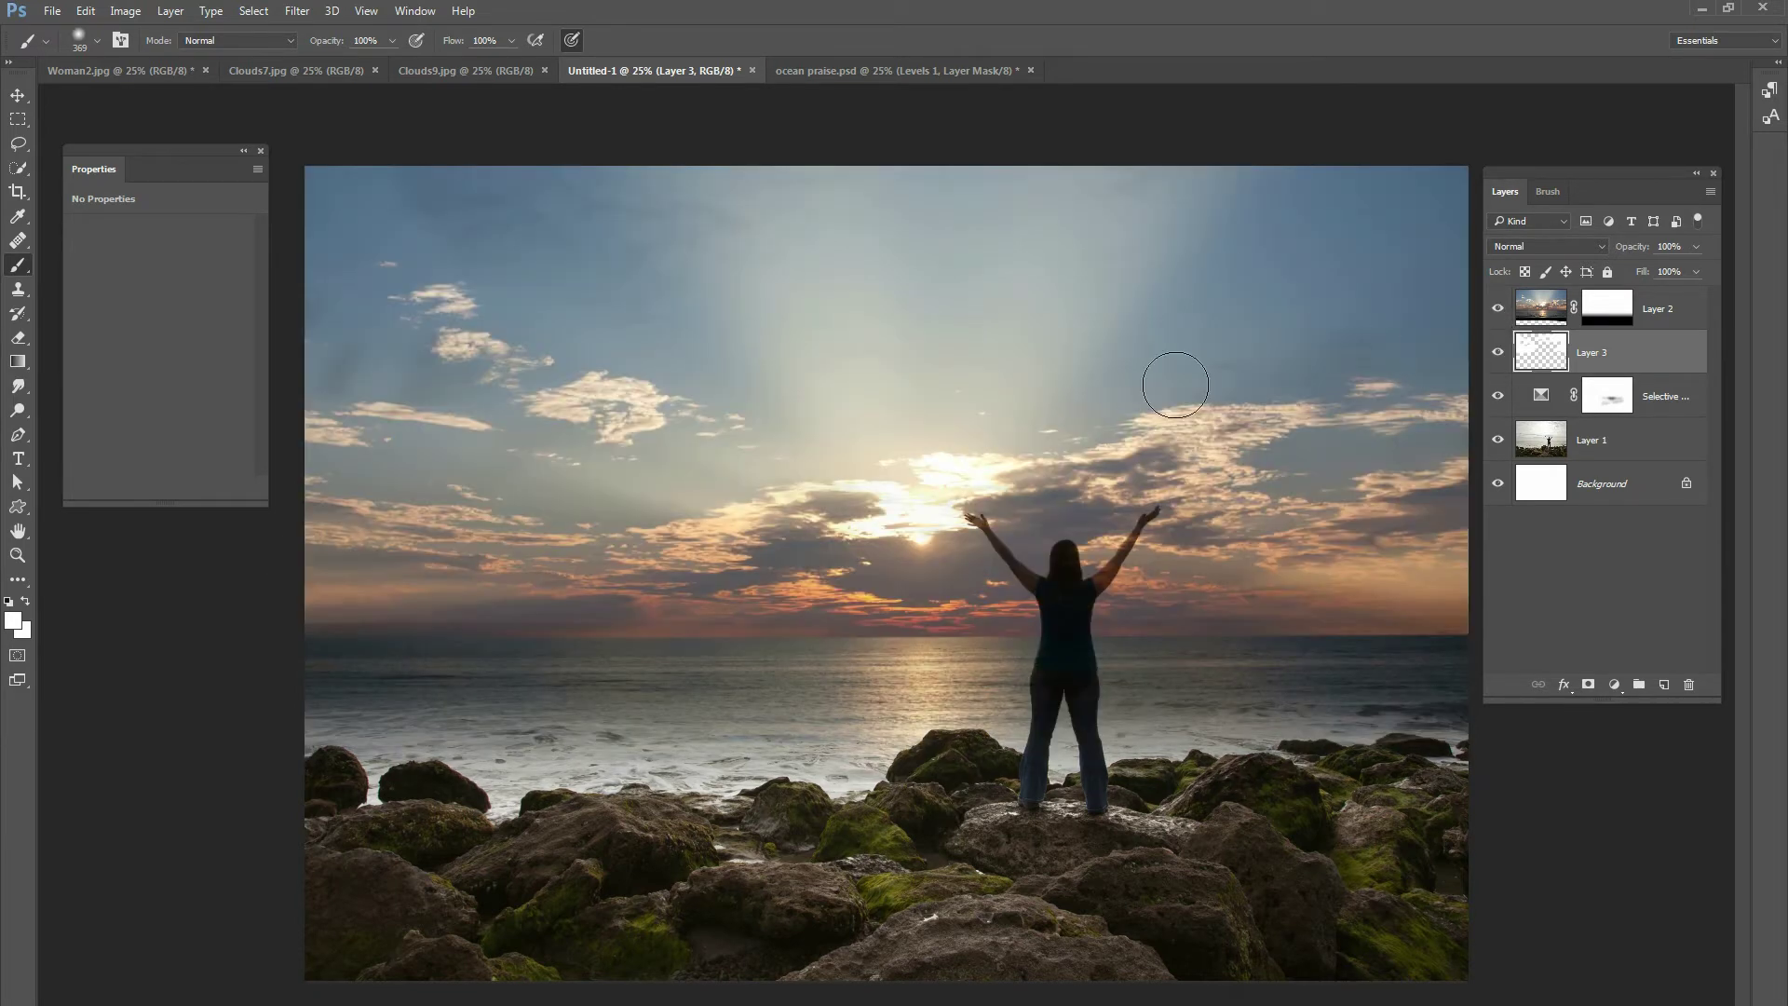
pyautogui.moveTo(648, 210)
pyautogui.mouseDown()
pyautogui.moveTo(467, 231)
pyautogui.moveTo(447, 205)
pyautogui.moveTo(599, 184)
pyautogui.moveTo(455, 211)
pyautogui.moveTo(411, 361)
pyautogui.moveTo(360, 338)
pyautogui.moveTo(647, 320)
pyautogui.moveTo(547, 373)
pyautogui.moveTo(404, 397)
pyautogui.moveTo(492, 229)
pyautogui.moveTo(727, 324)
pyautogui.moveTo(1055, 324)
pyautogui.moveTo(1225, 384)
pyautogui.mouseUp()
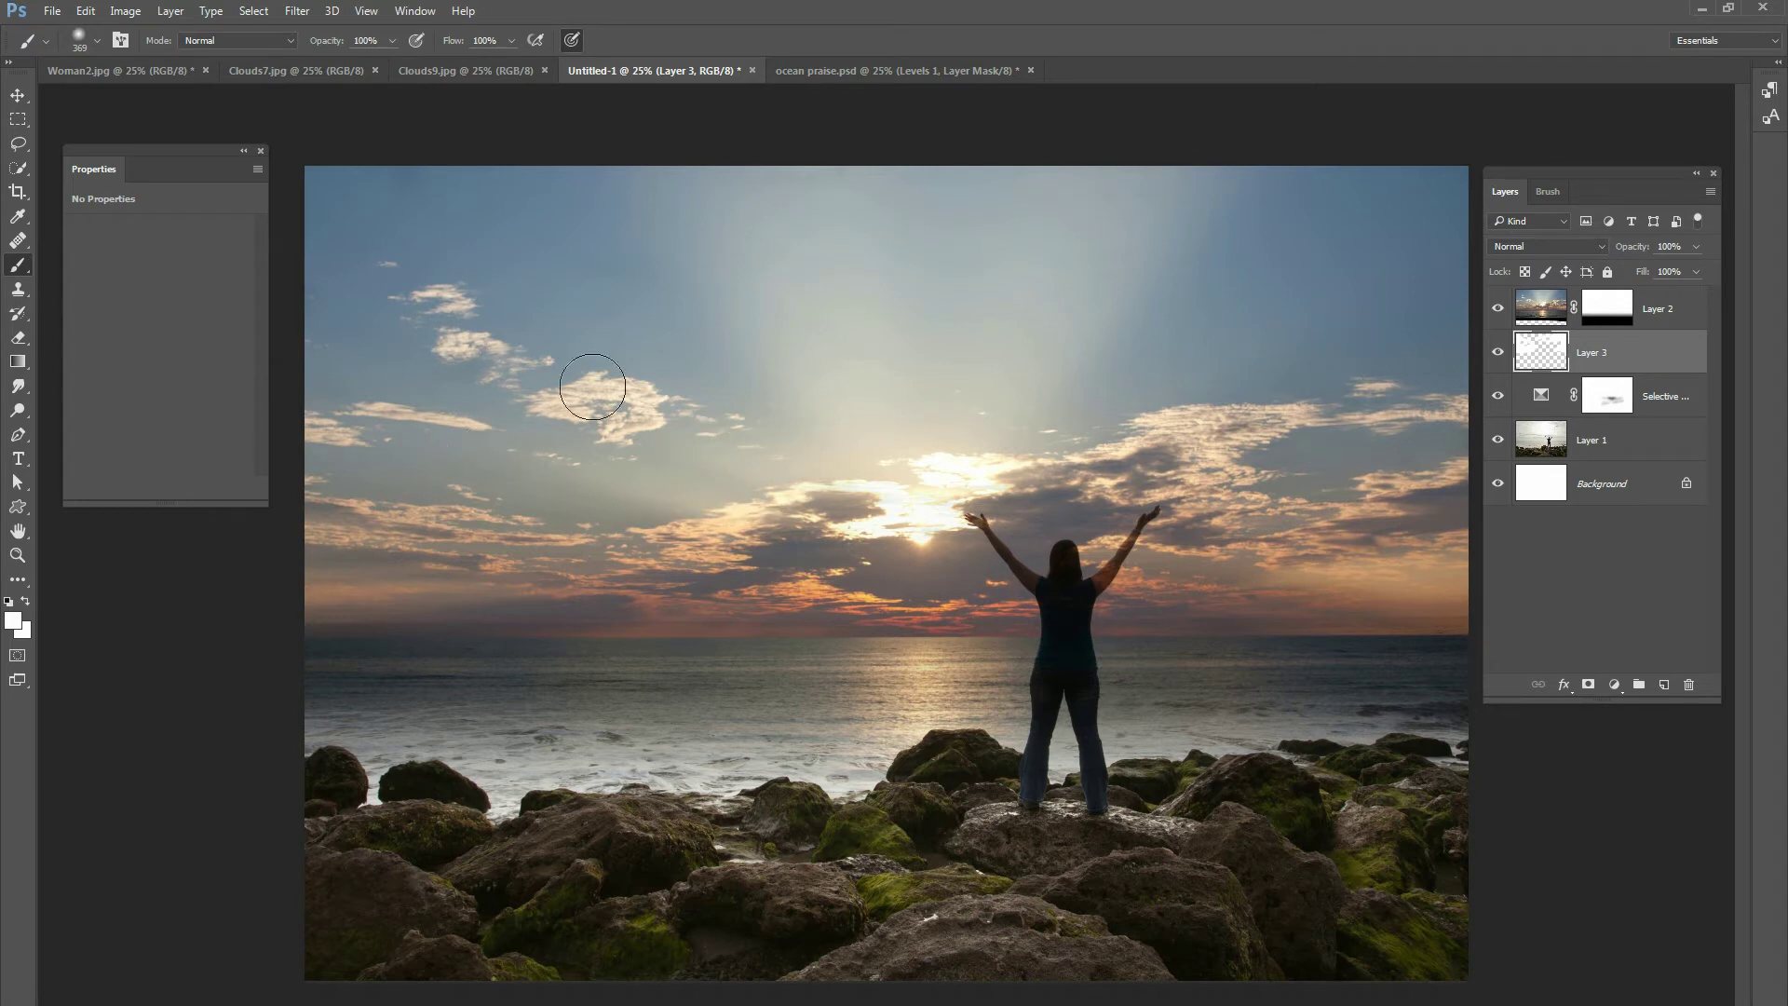
# - With the sunset layer hidden, brush white along the horizon beside the woman at 12% flow, then show the sunset layer again
pyautogui.click(1497, 310)
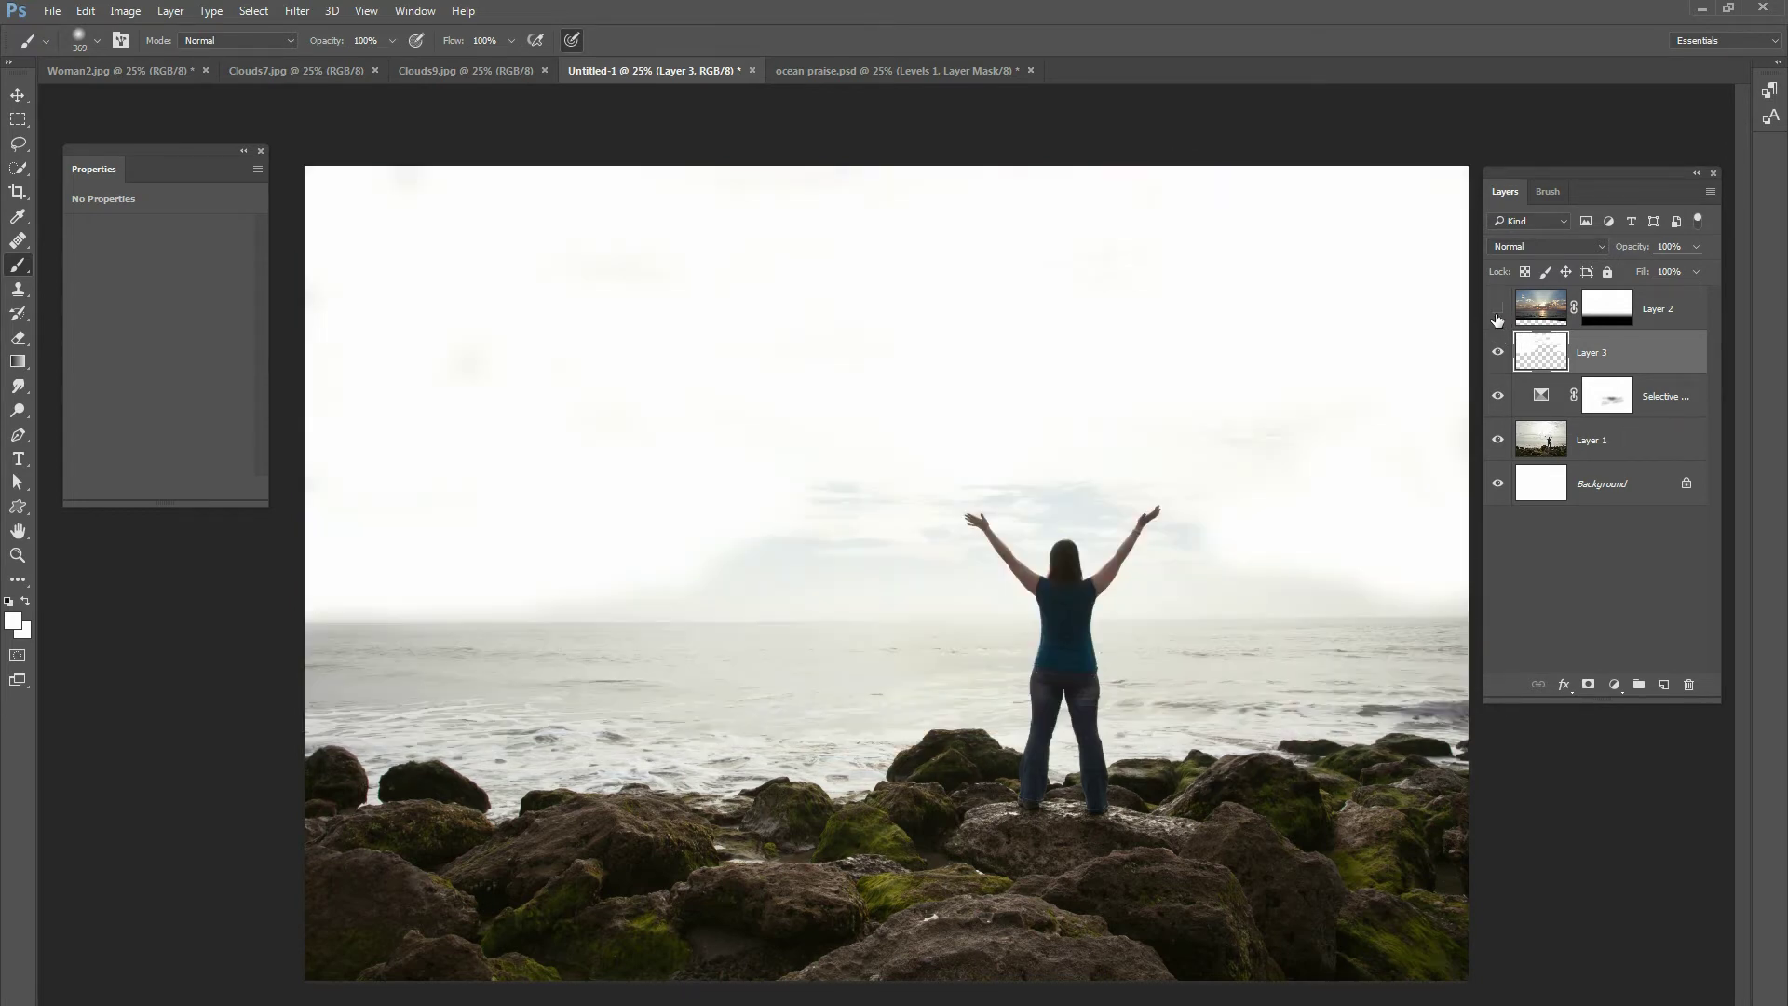
pyautogui.click(511, 40)
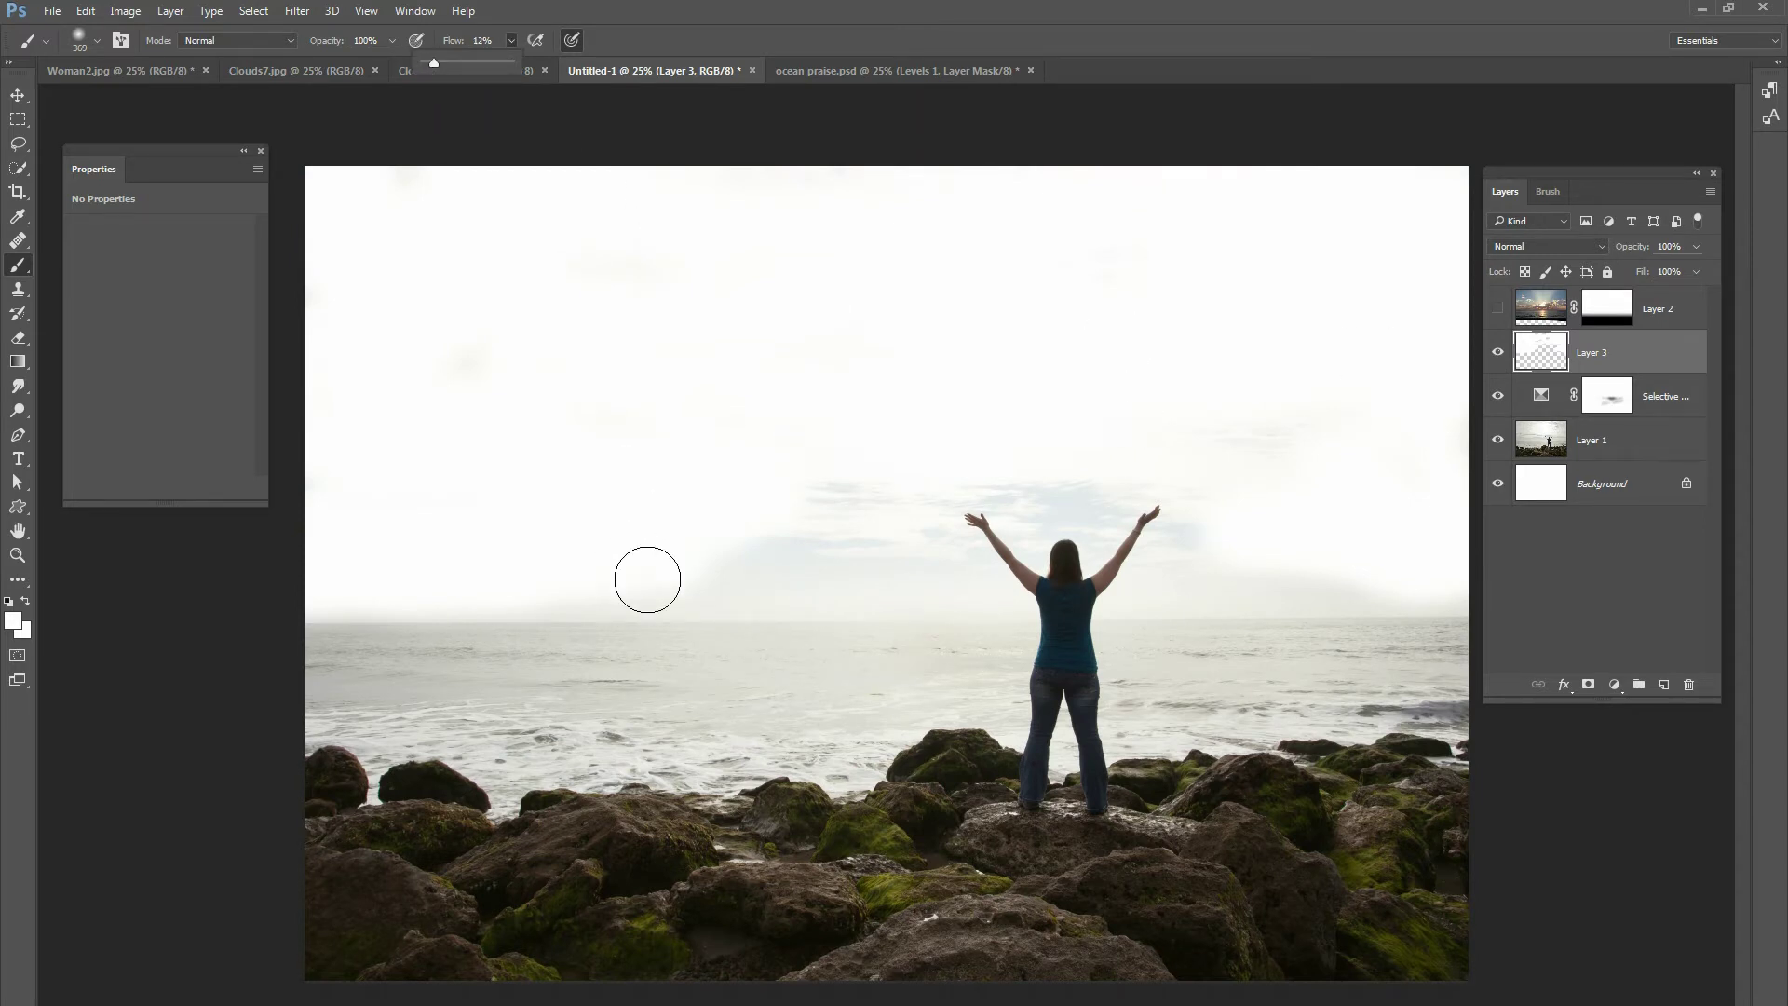
pyautogui.click(619, 594)
pyautogui.moveTo(432, 606); pyautogui.dragTo(1353, 603)
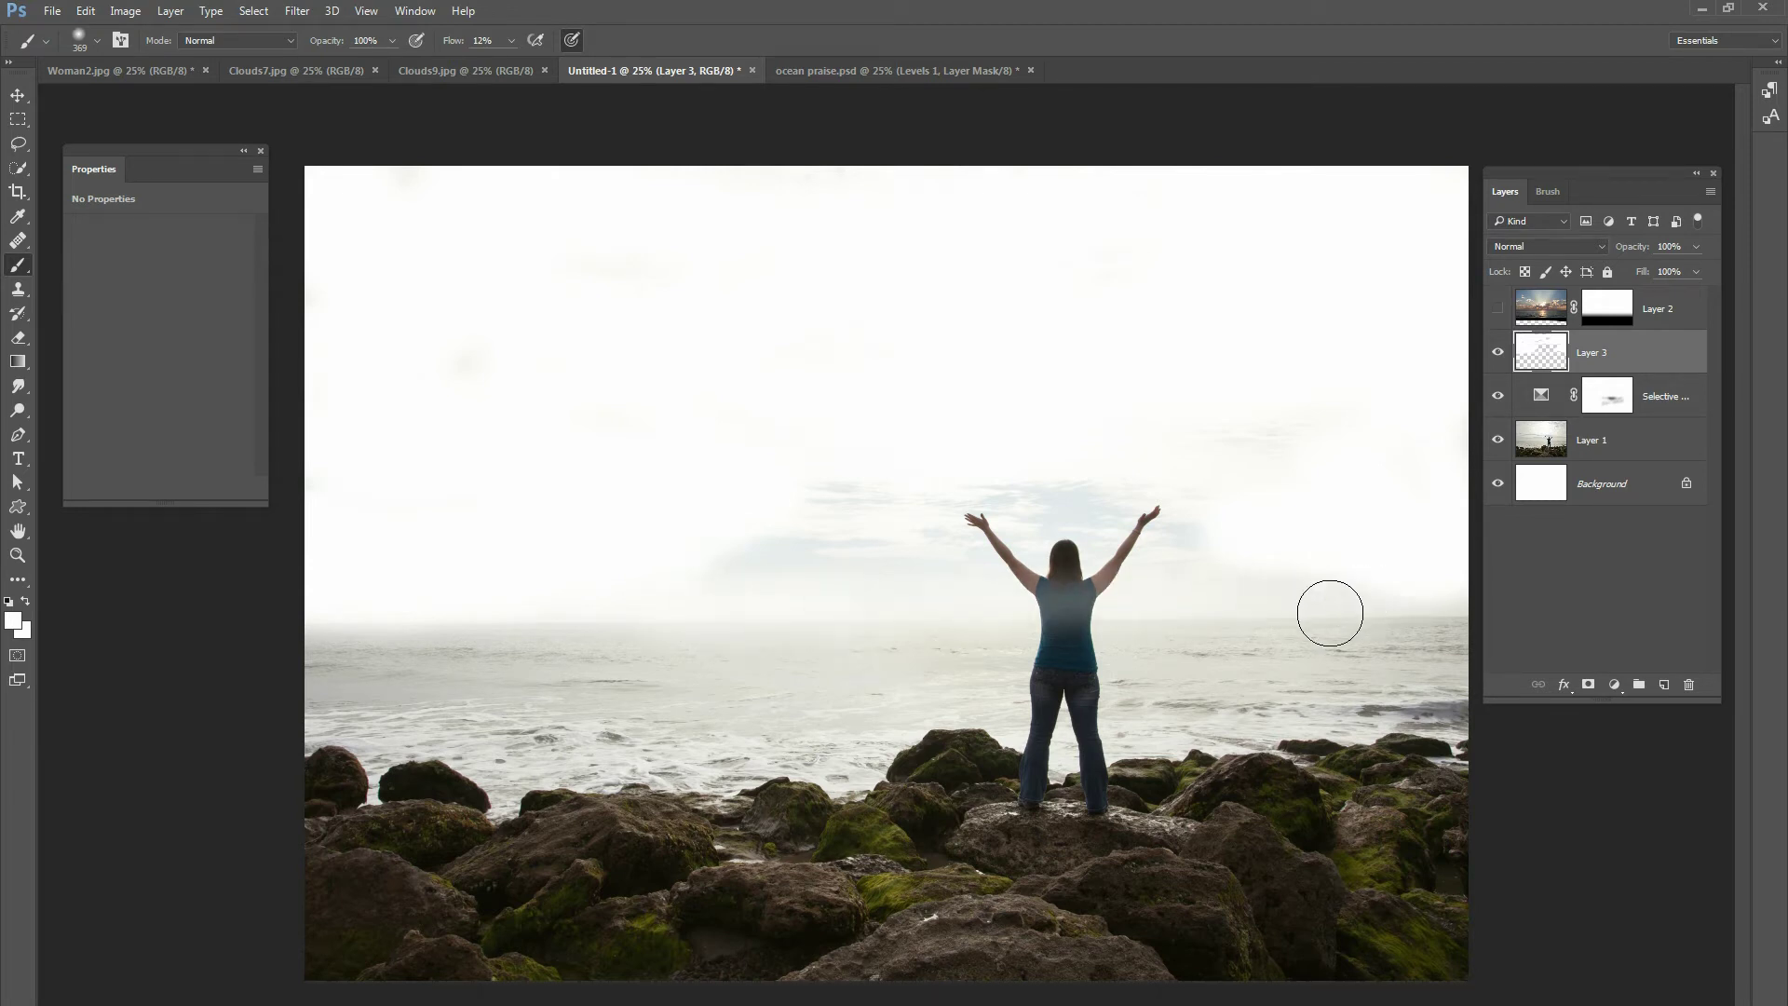
pyautogui.hotkey('ctrl', 'z')
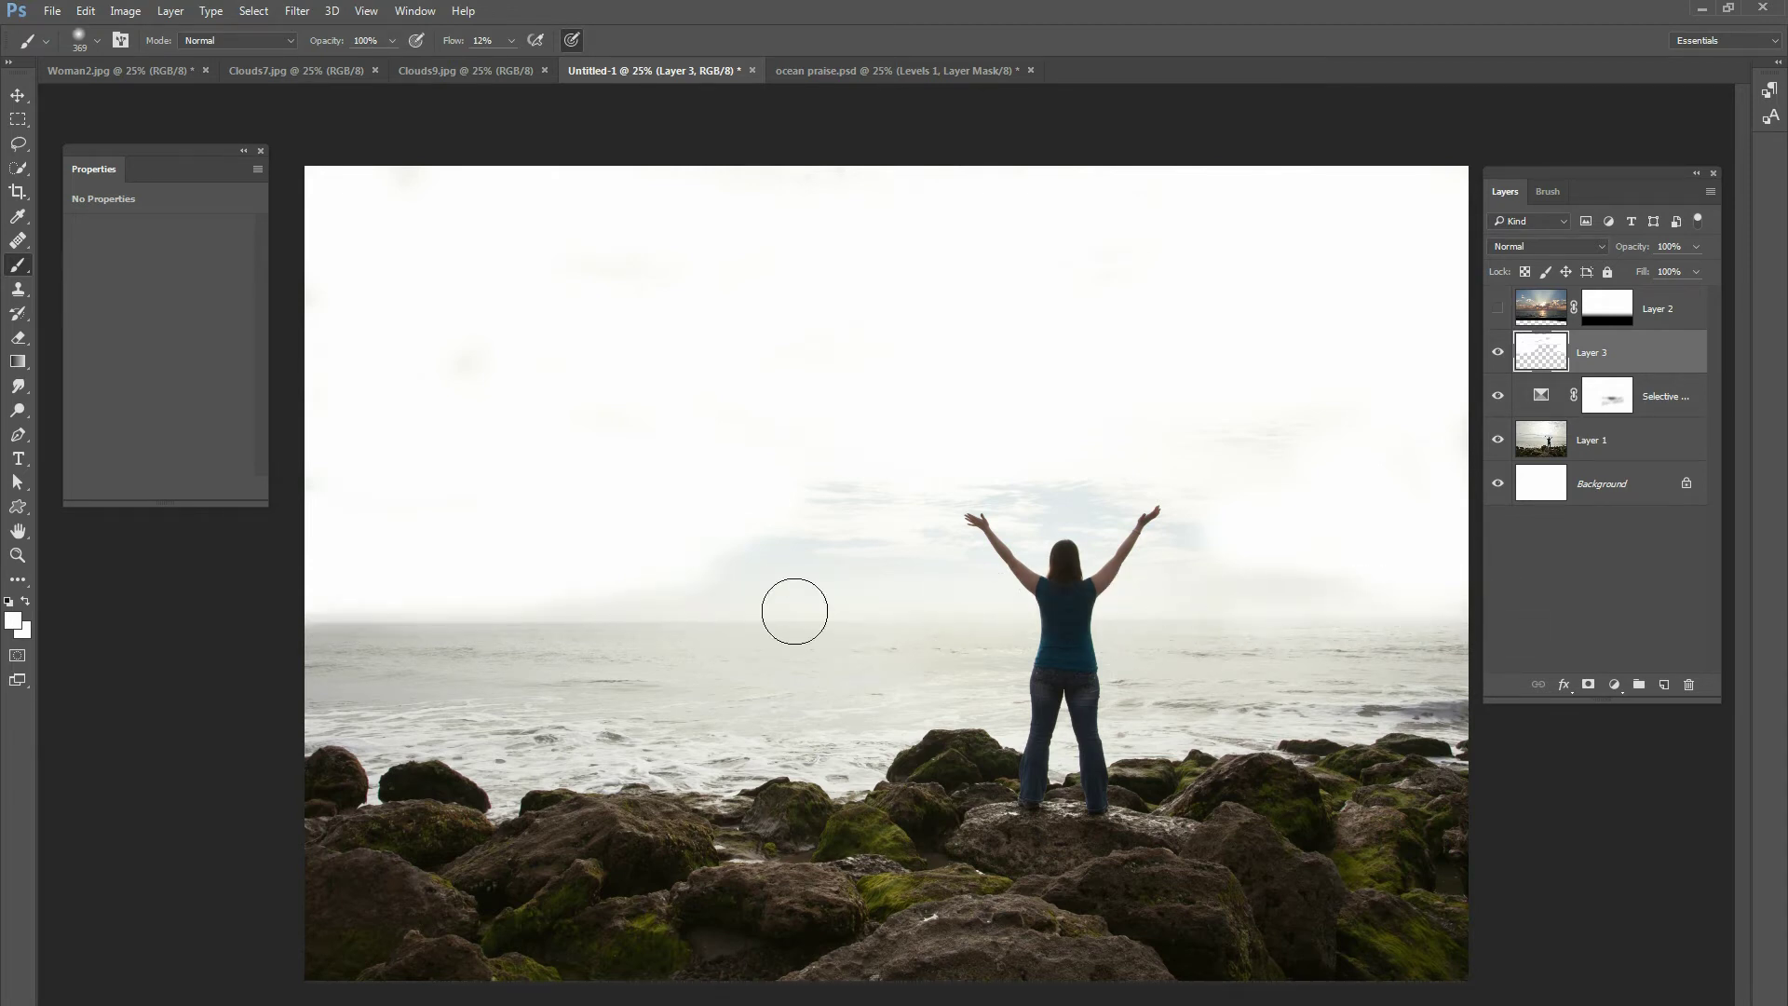
pyautogui.moveTo(606, 597); pyautogui.dragTo(311, 618)
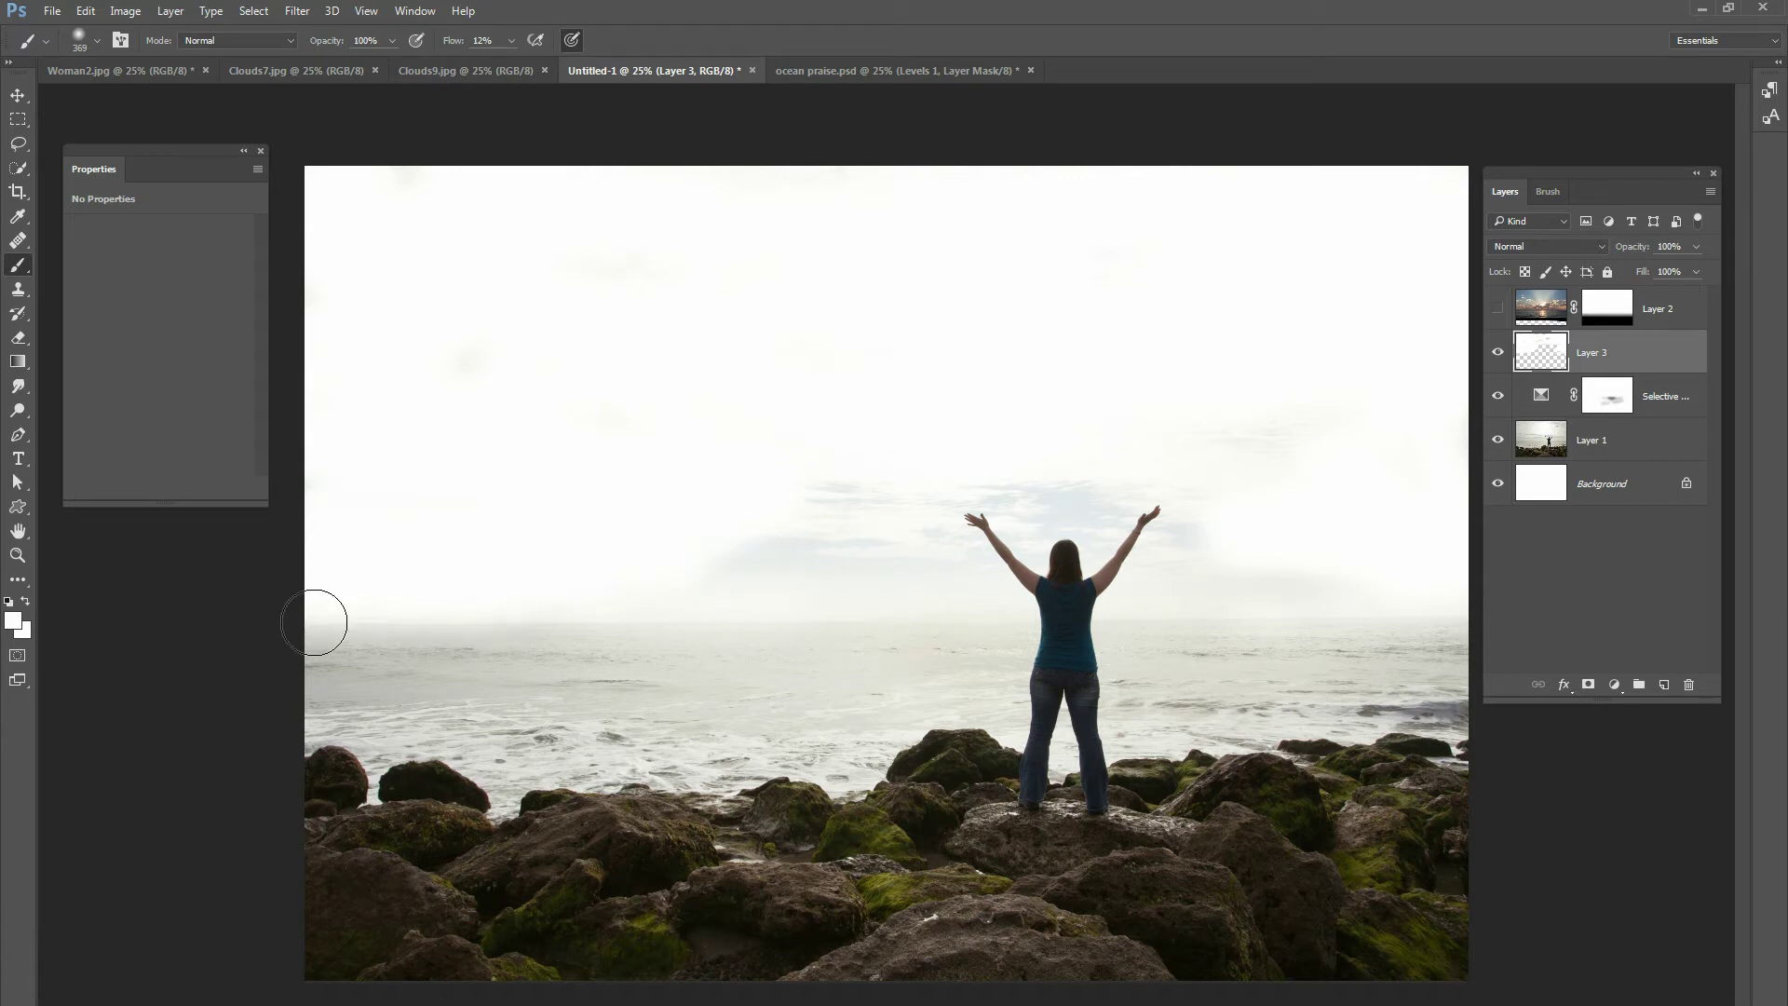
pyautogui.moveTo(455, 618); pyautogui.dragTo(316, 624)
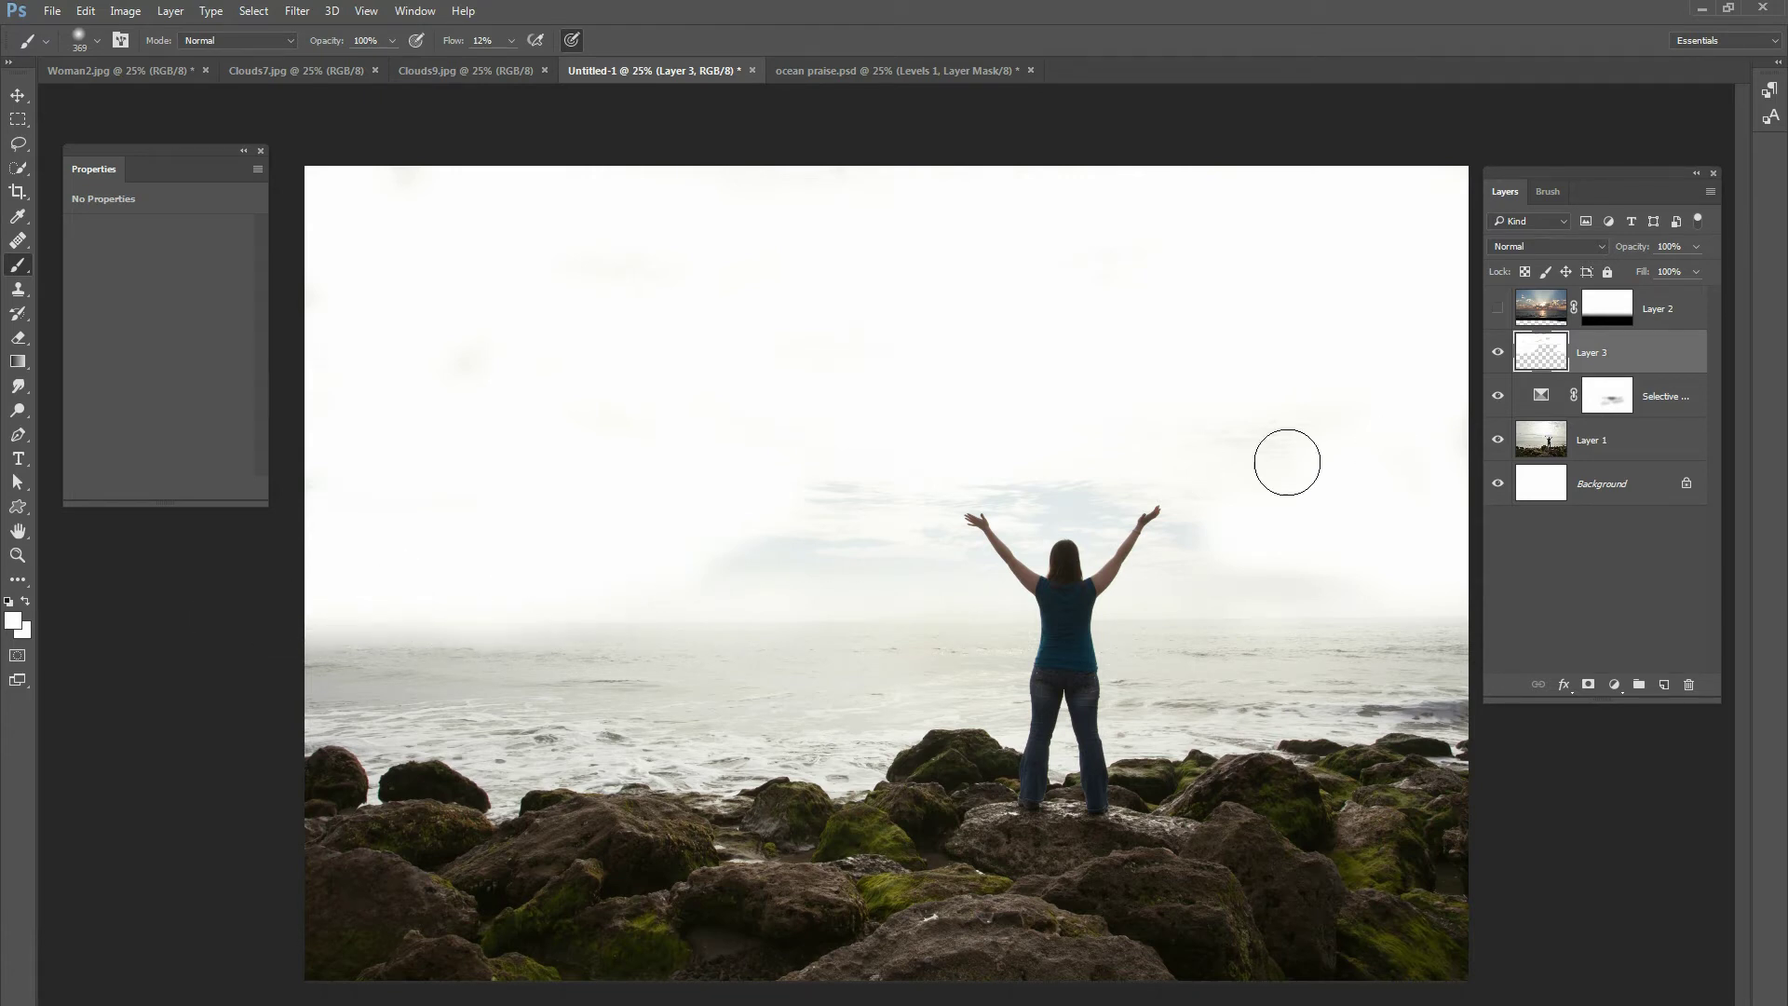
pyautogui.click(1497, 308)
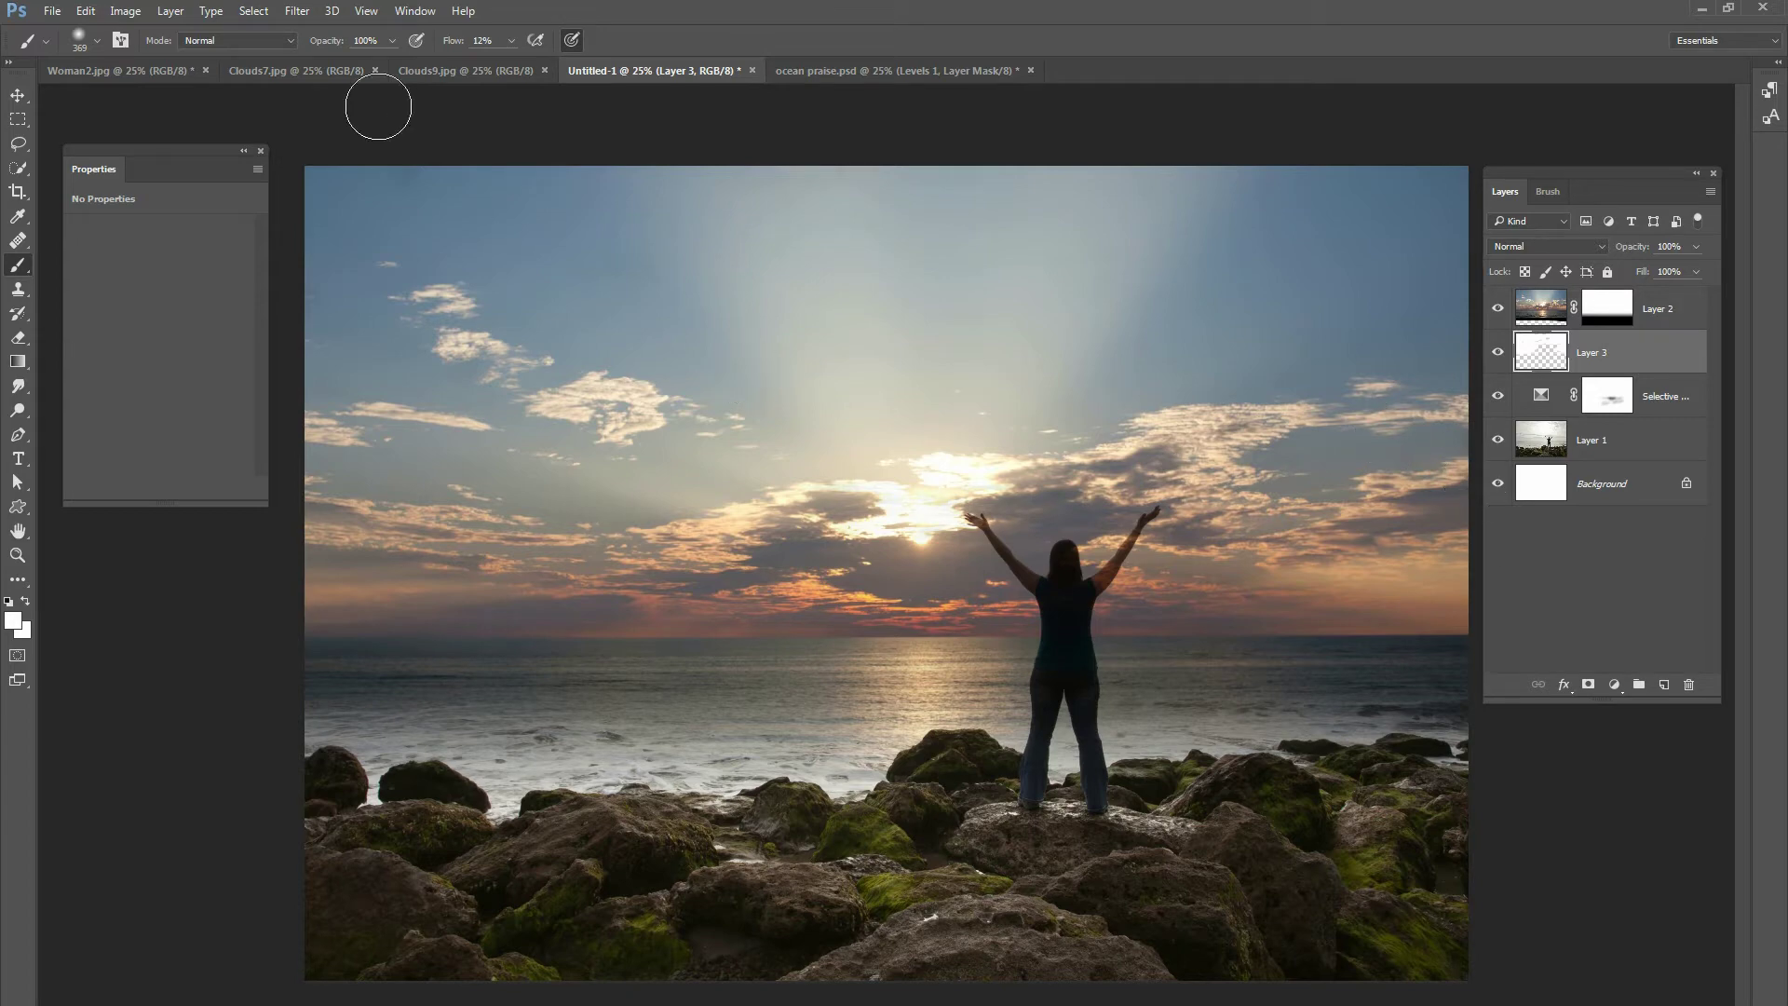
# - Copy the entire Clouds7.jpg image and paste it as a new layer into the Untitled-1 composite
pyautogui.click(296, 76)
pyautogui.click(264, 11)
pyautogui.click(270, 31)
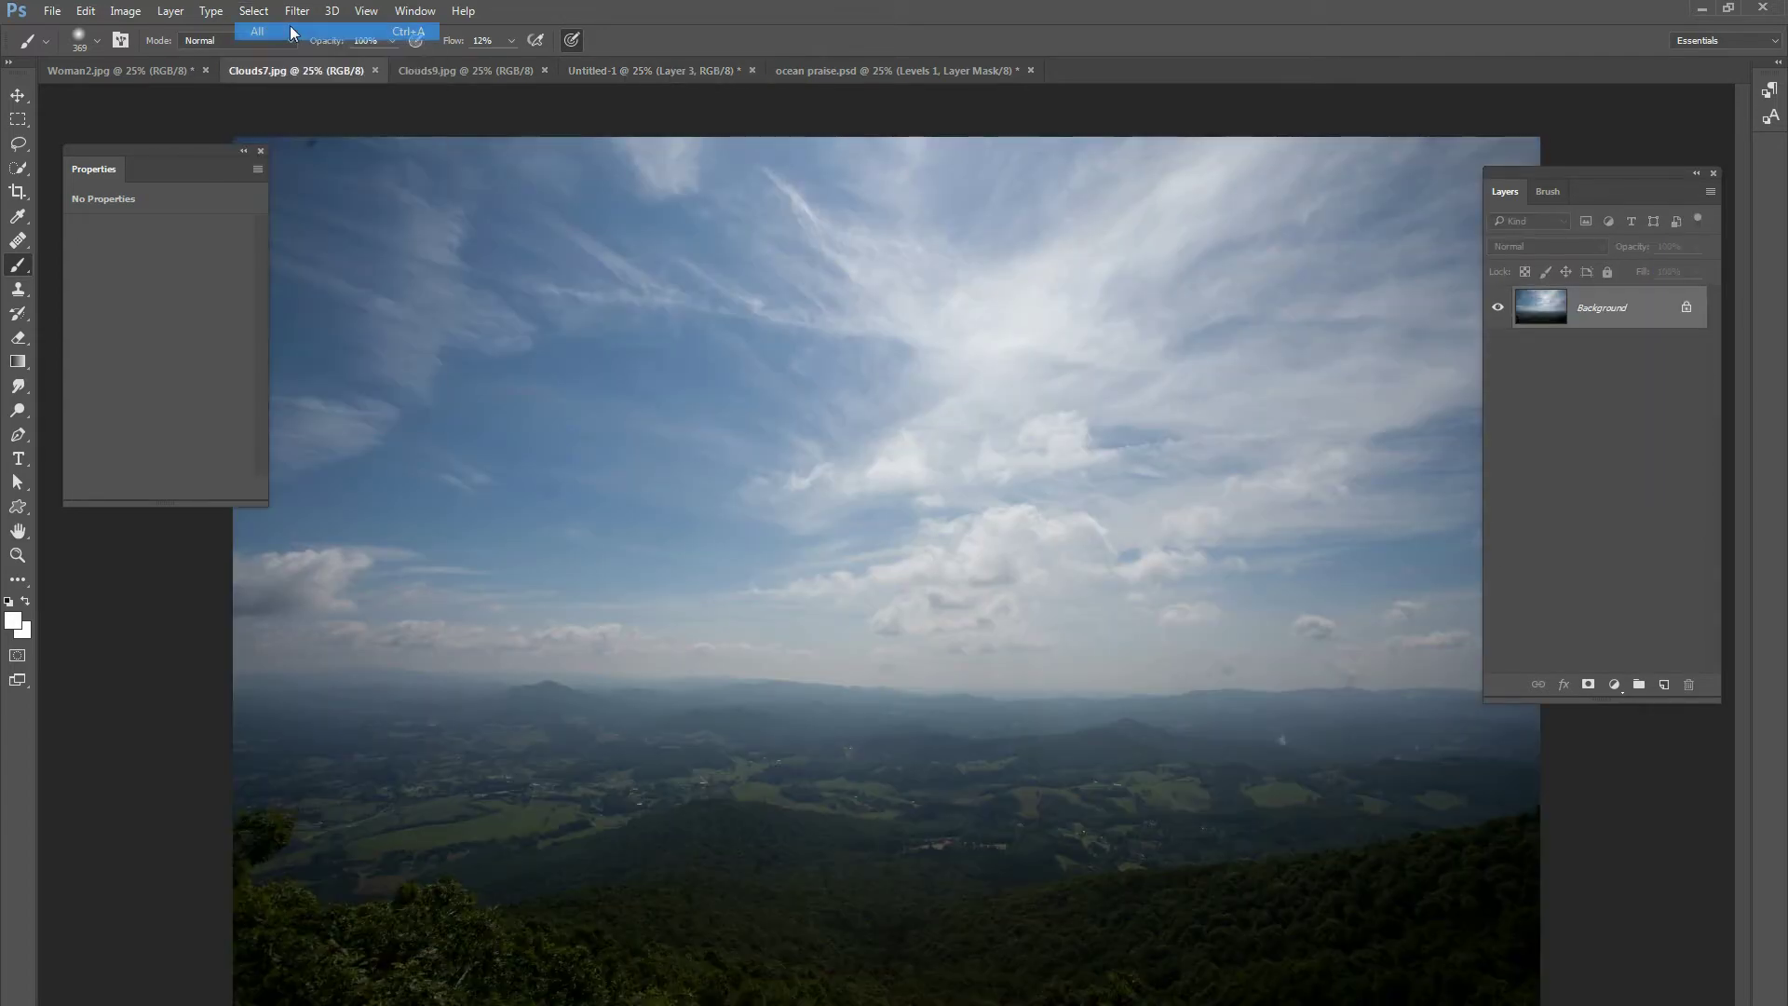
pyautogui.click(700, 69)
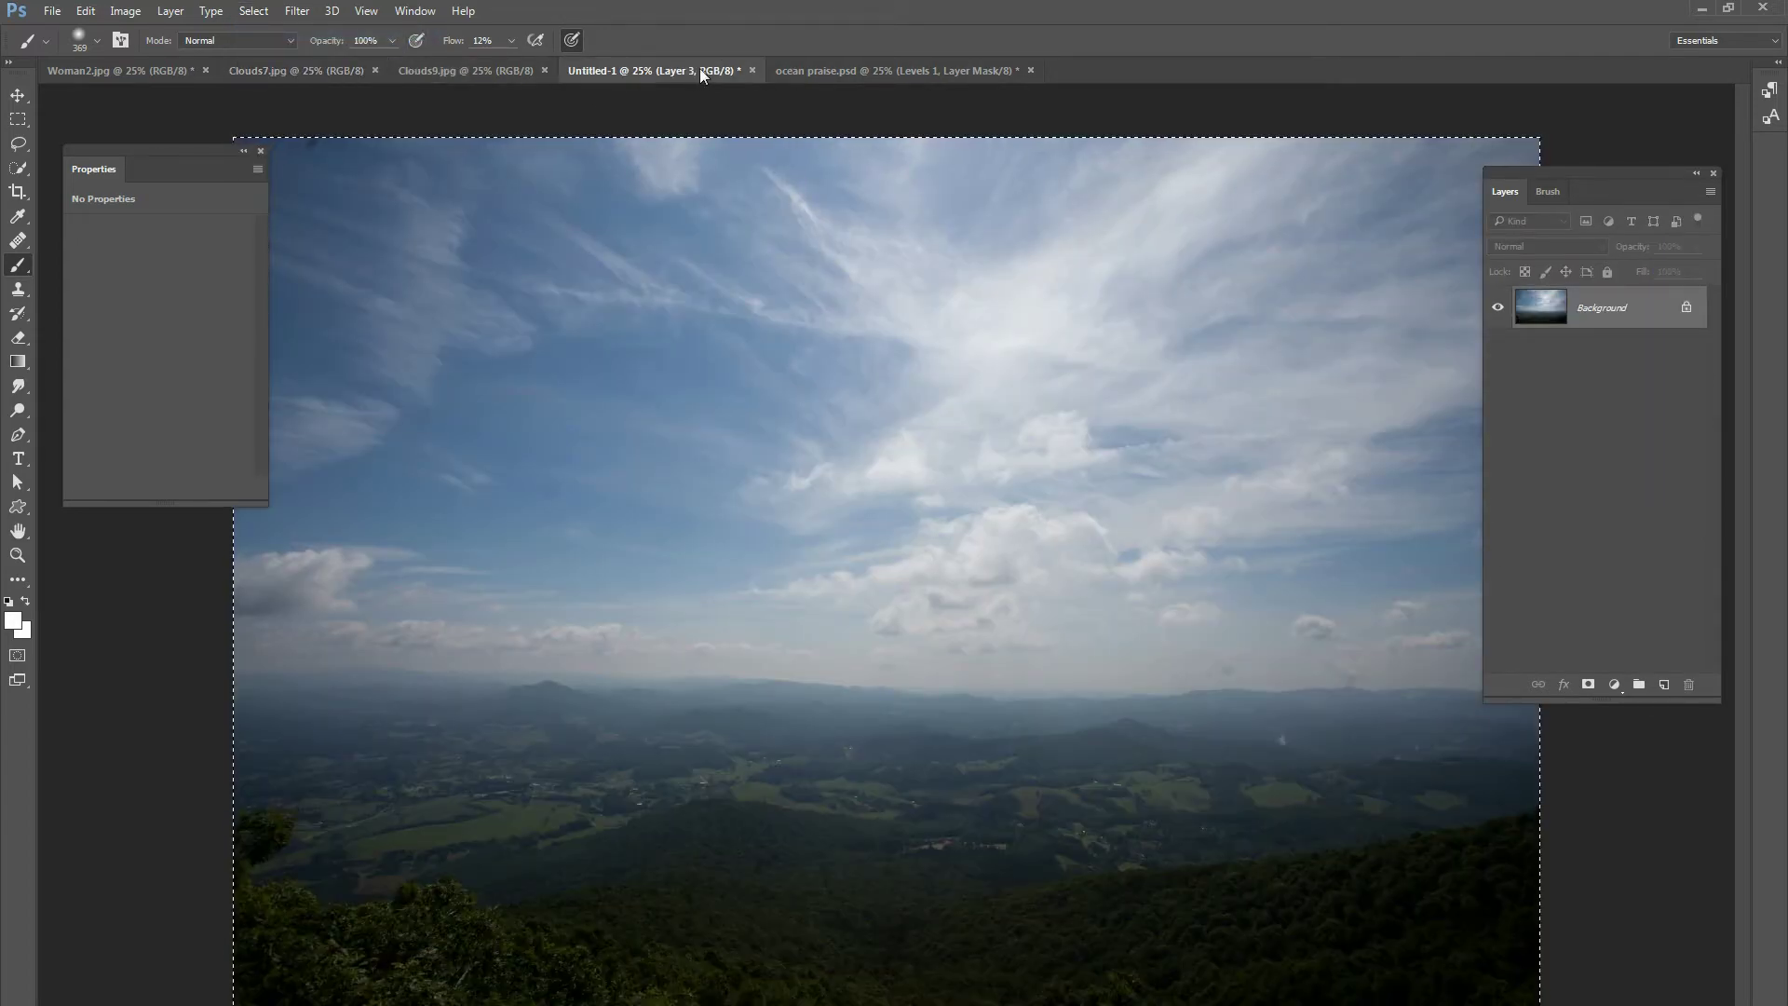
pyautogui.hotkey('ctrl', 'v')
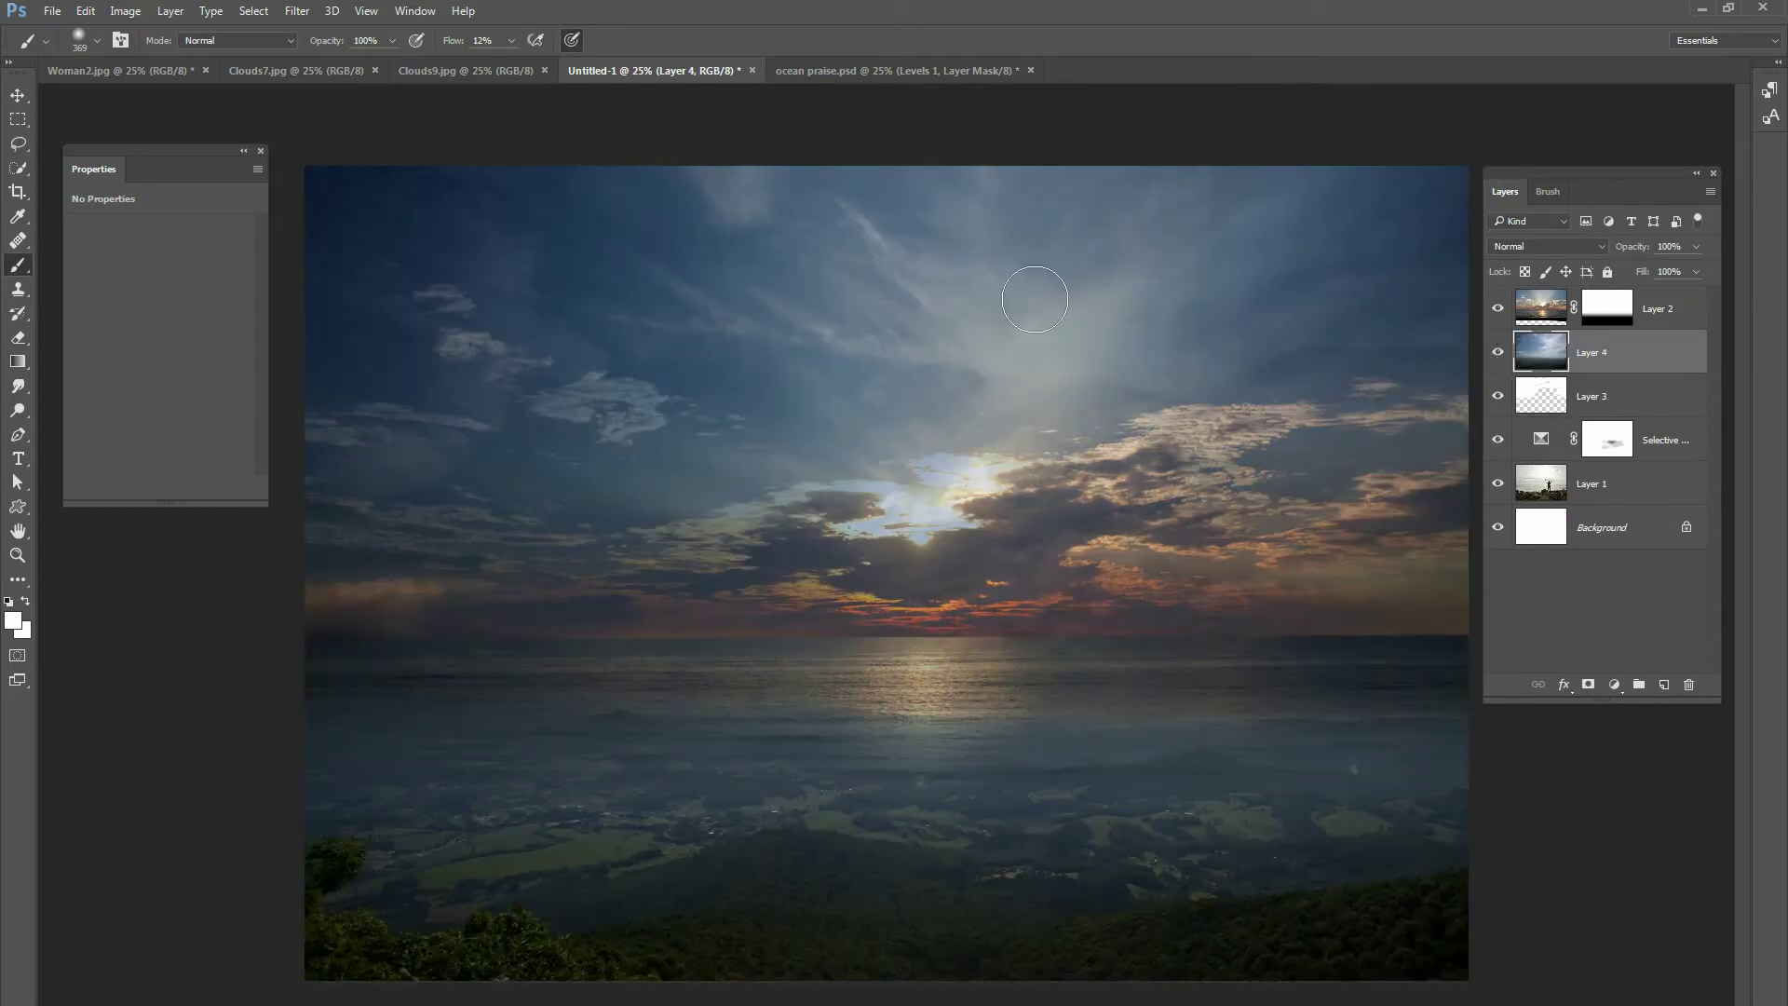
# - Move the pasted clouds layer to the top of the layer stack, reduce its height, and align its horizon with the sea's
pyautogui.click(17, 95)
pyautogui.moveTo(1182, 613); pyautogui.dragTo(1074, 523)
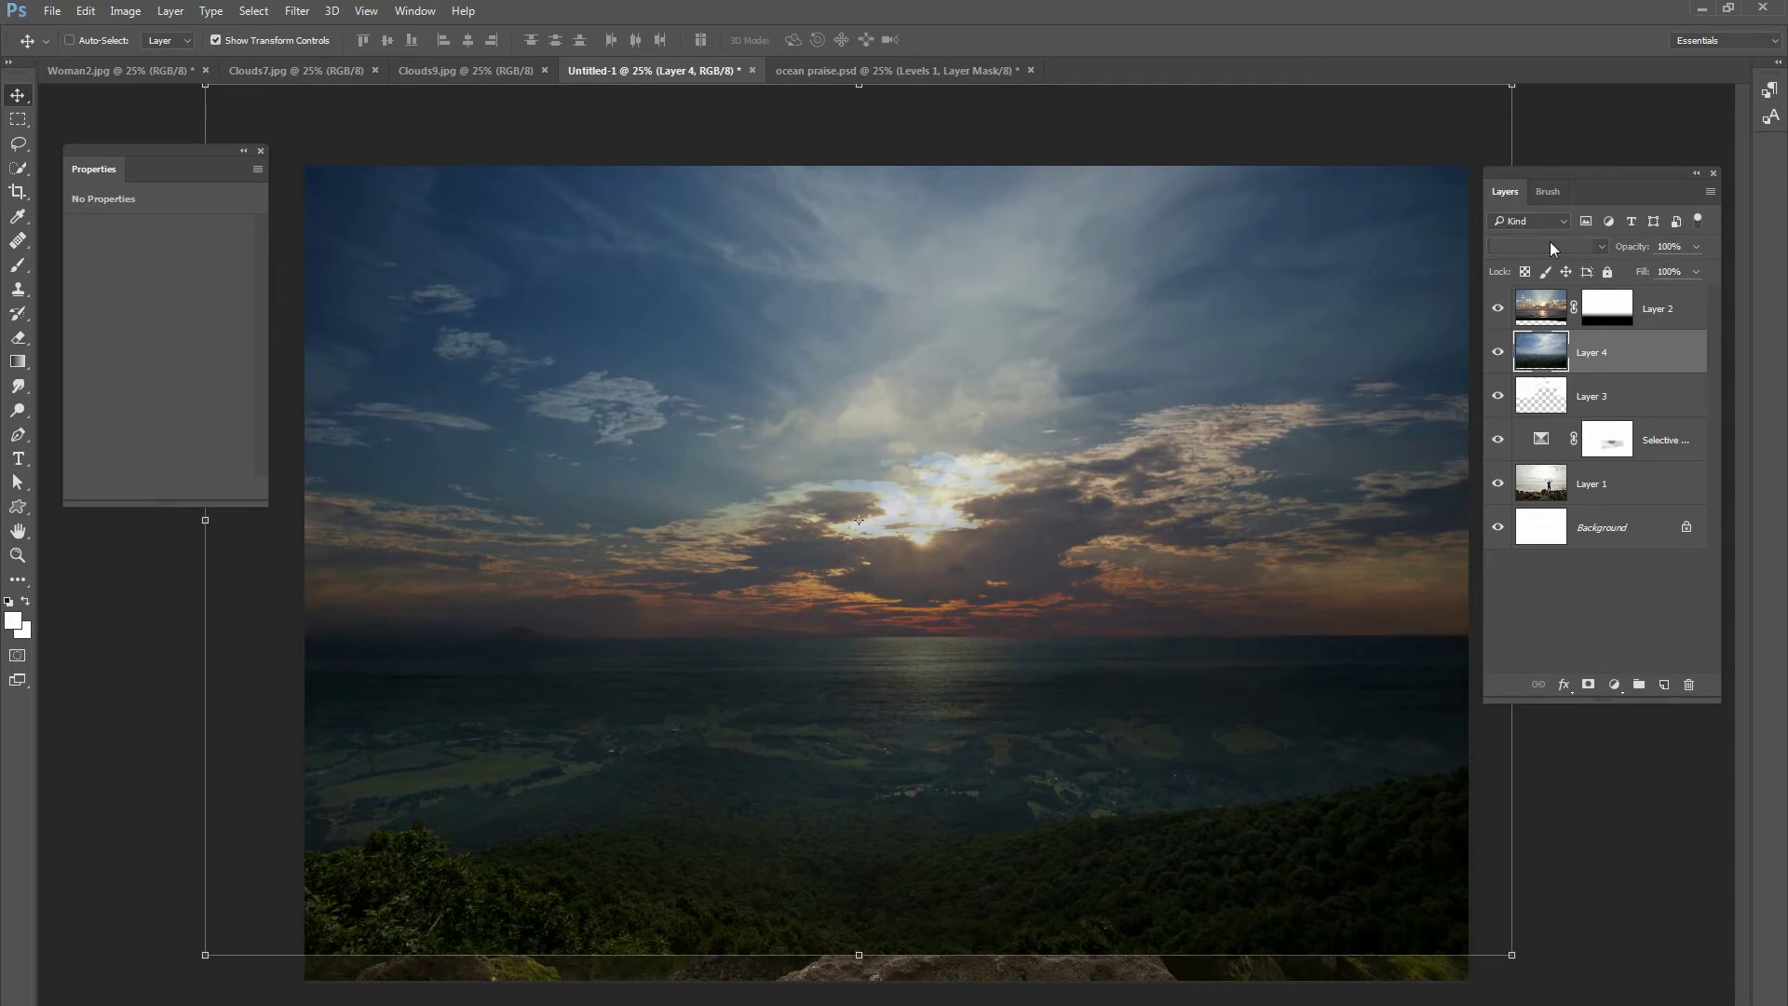
pyautogui.moveTo(1602, 345); pyautogui.dragTo(1598, 296)
pyautogui.moveTo(1089, 578)
pyautogui.mouseDown()
pyautogui.moveTo(1091, 552)
pyautogui.moveTo(1129, 559)
pyautogui.moveTo(1099, 565)
pyautogui.mouseUp()
pyautogui.moveTo(1231, 645)
pyautogui.mouseDown()
pyautogui.moveTo(1185, 639)
pyautogui.moveTo(1199, 652)
pyautogui.mouseUp()
pyautogui.moveTo(839, 950); pyautogui.dragTo(838, 835)
pyautogui.moveTo(946, 701); pyautogui.dragTo(962, 770)
pyautogui.click(810, 40)
# - Try Multiply on the pasted clouds layer, set its blend mode to Overlay, and nudge it slightly to the right
pyautogui.click(1521, 245)
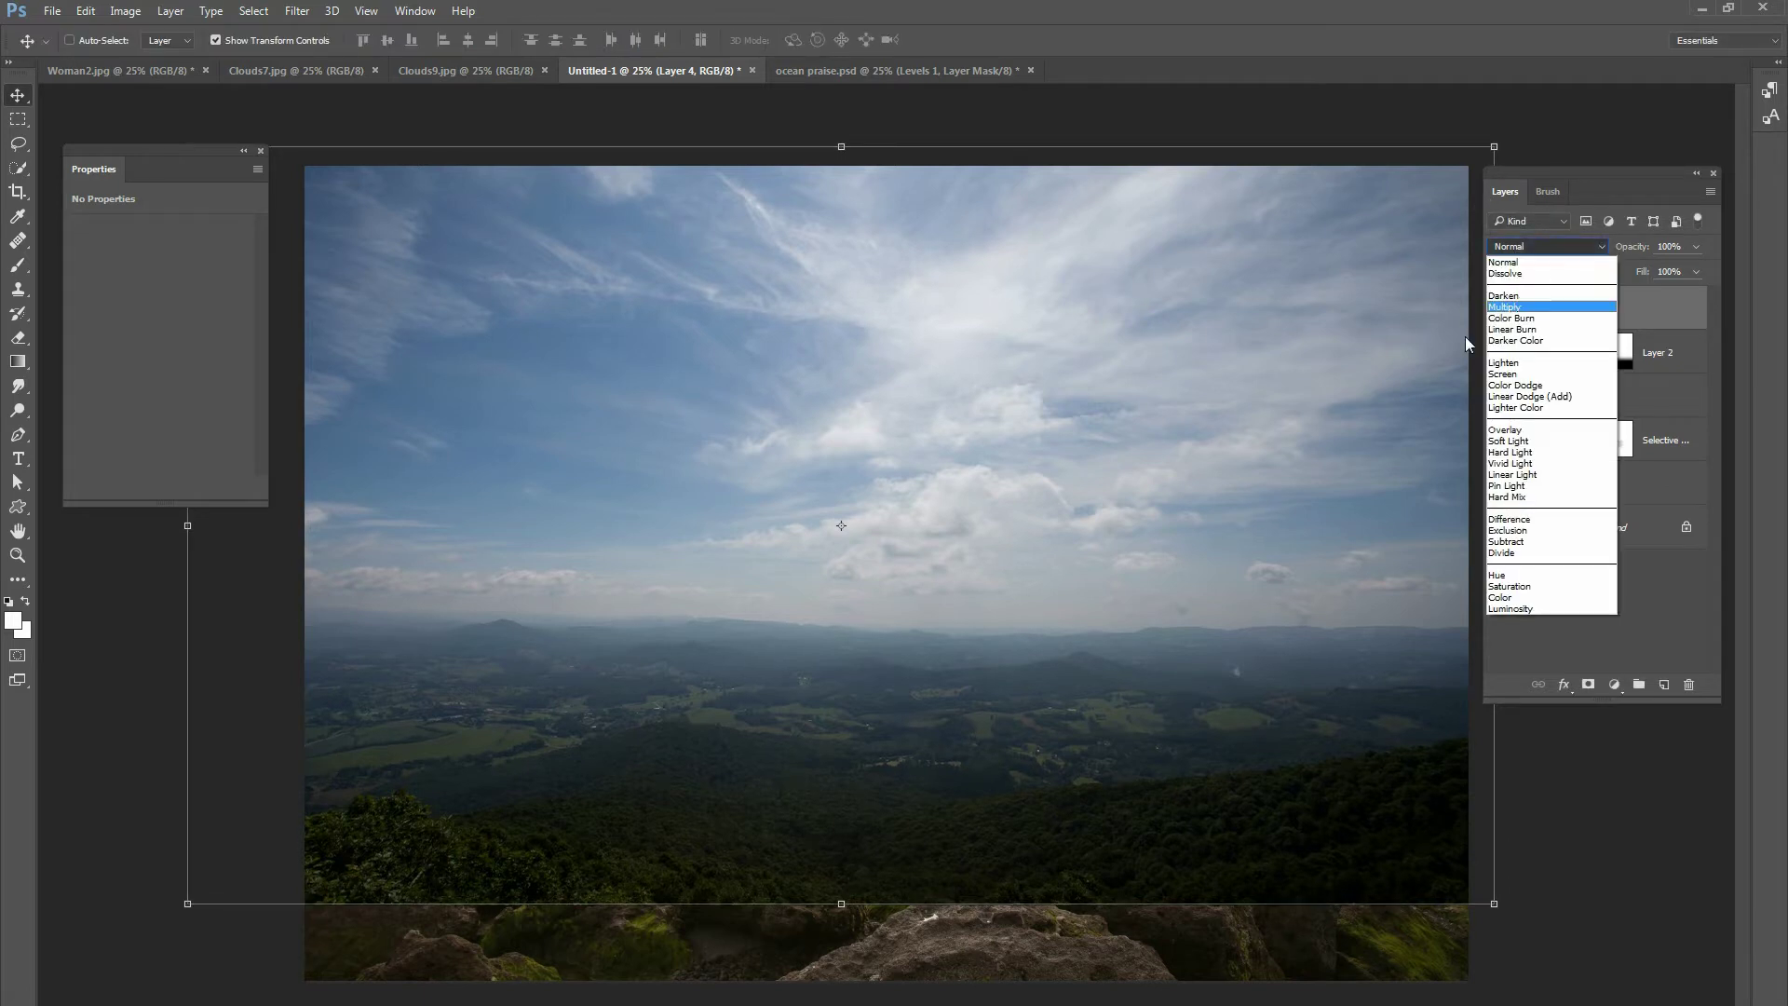
pyautogui.click(1516, 307)
pyautogui.click(1550, 246)
pyautogui.click(1520, 400)
pyautogui.moveTo(1245, 500); pyautogui.dragTo(1254, 501)
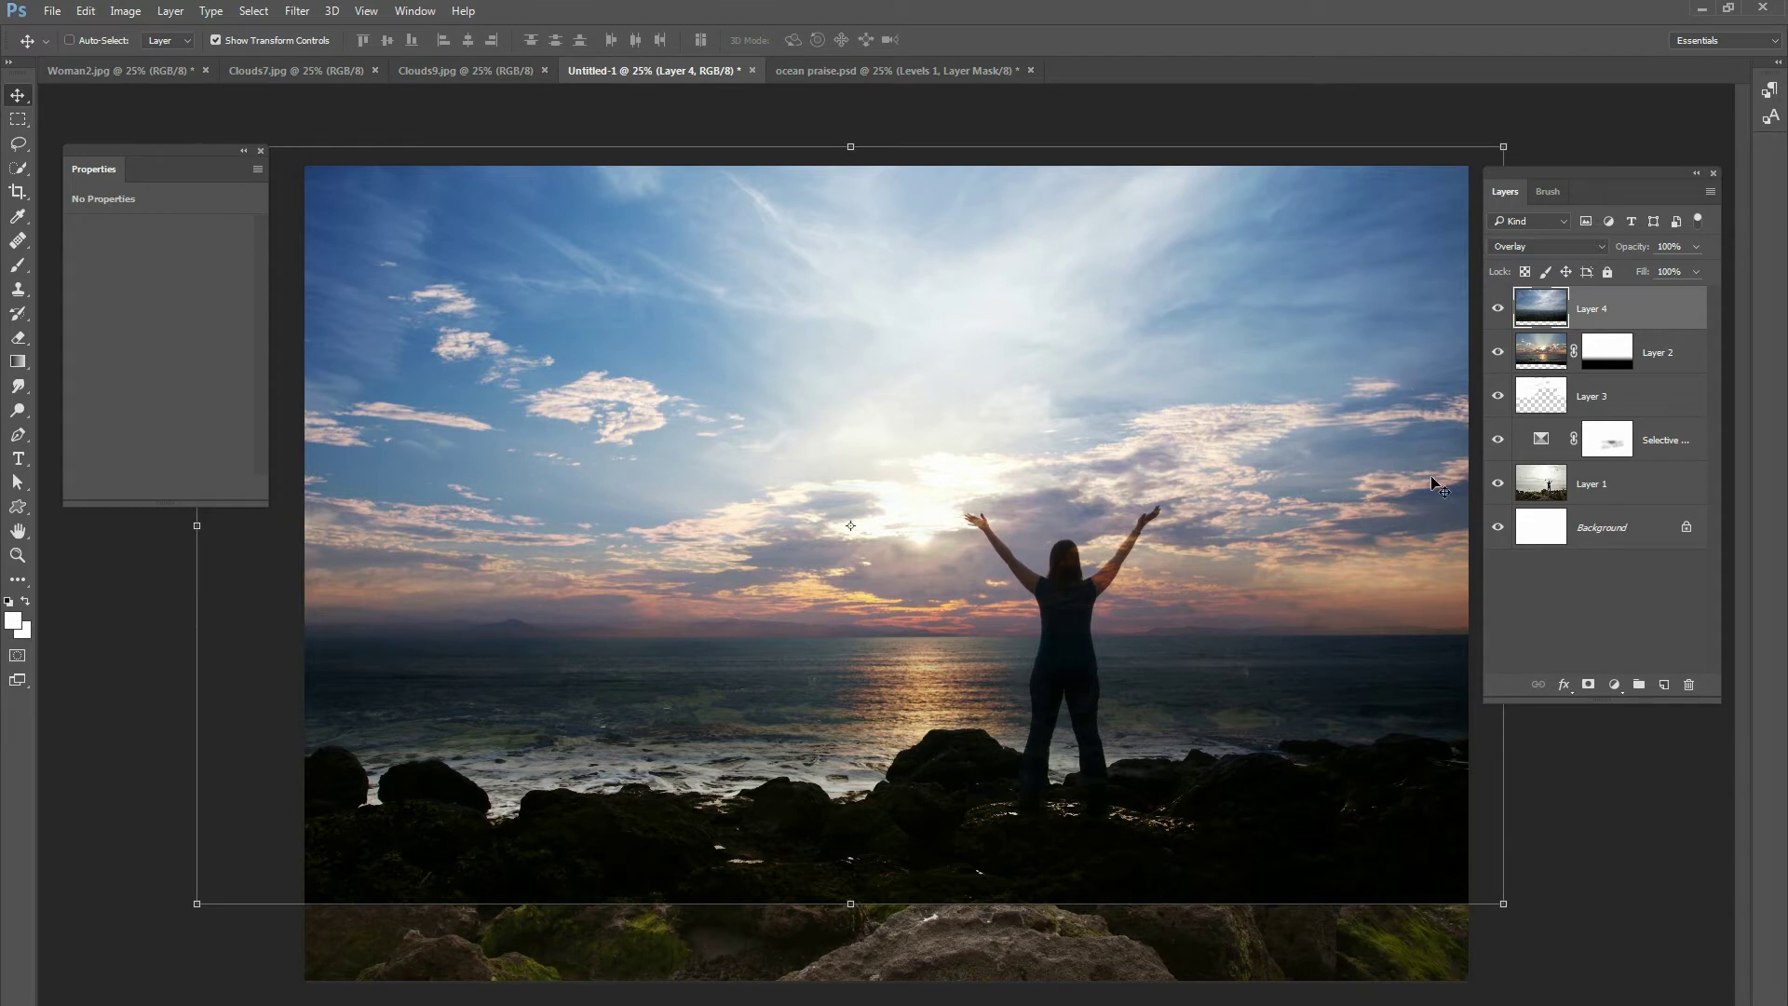
# - Compare the pasted clouds layer in Normal mode and set its blend mode back to Overlay
pyautogui.scroll(12, 1530, 245)
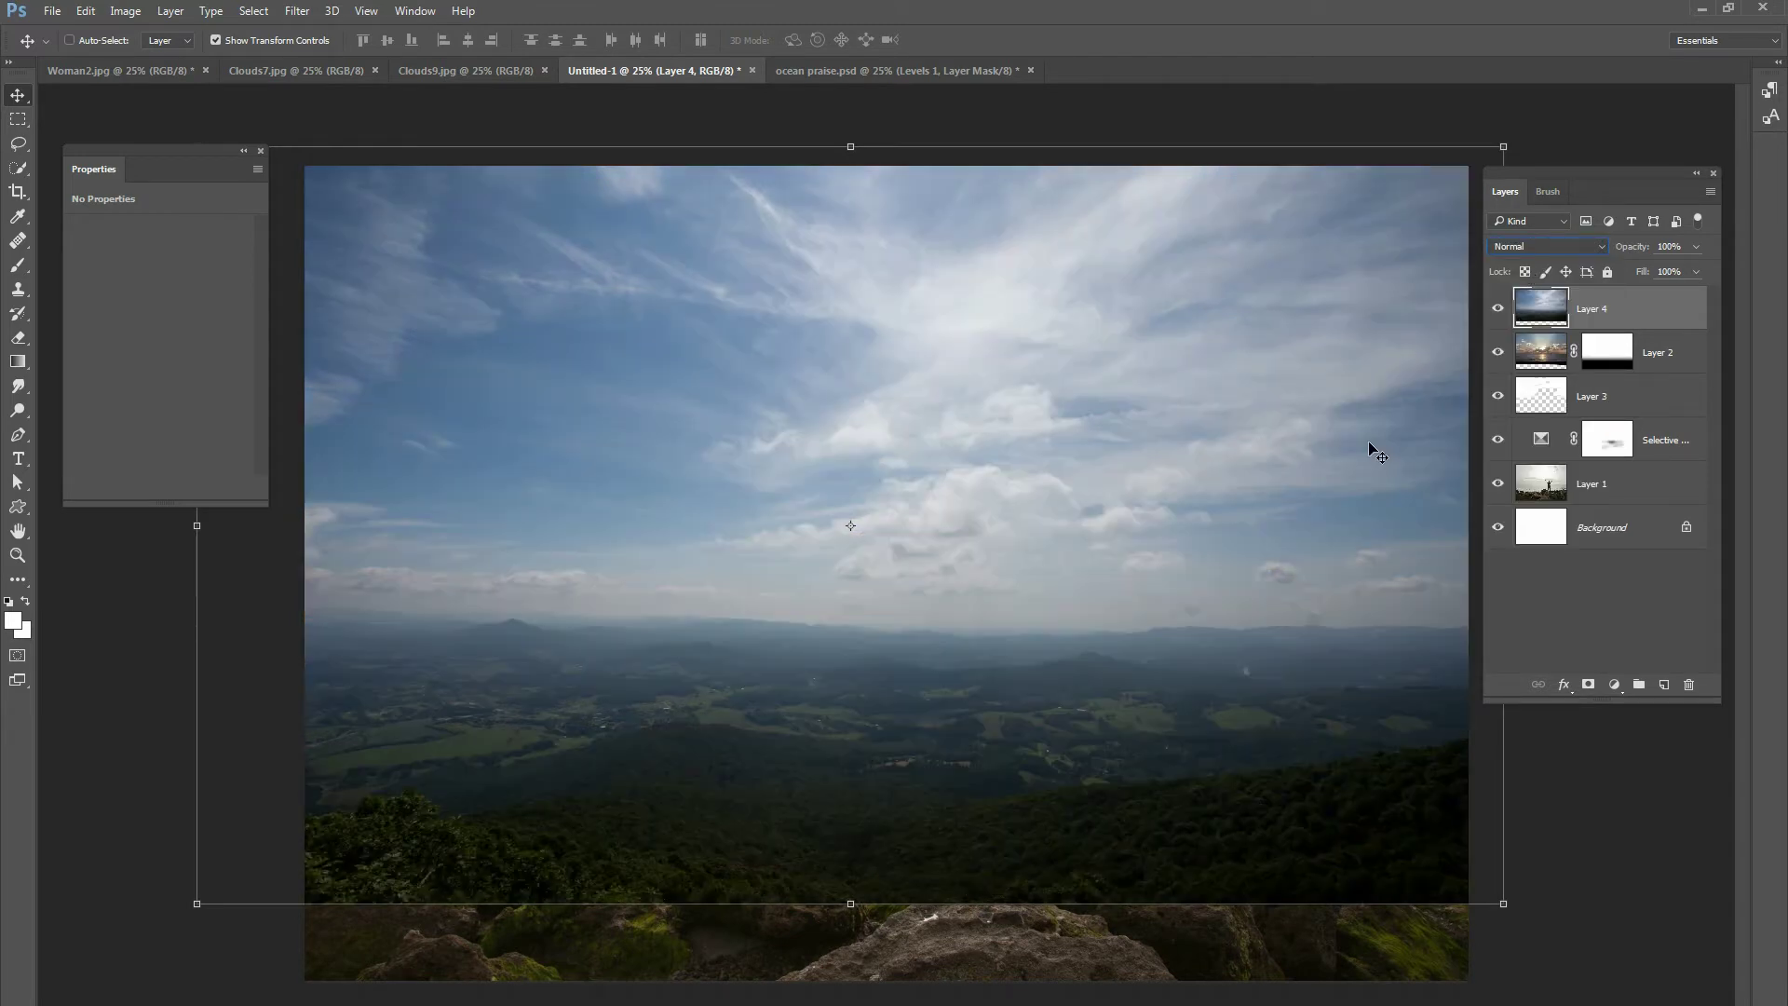
pyautogui.click(1546, 245)
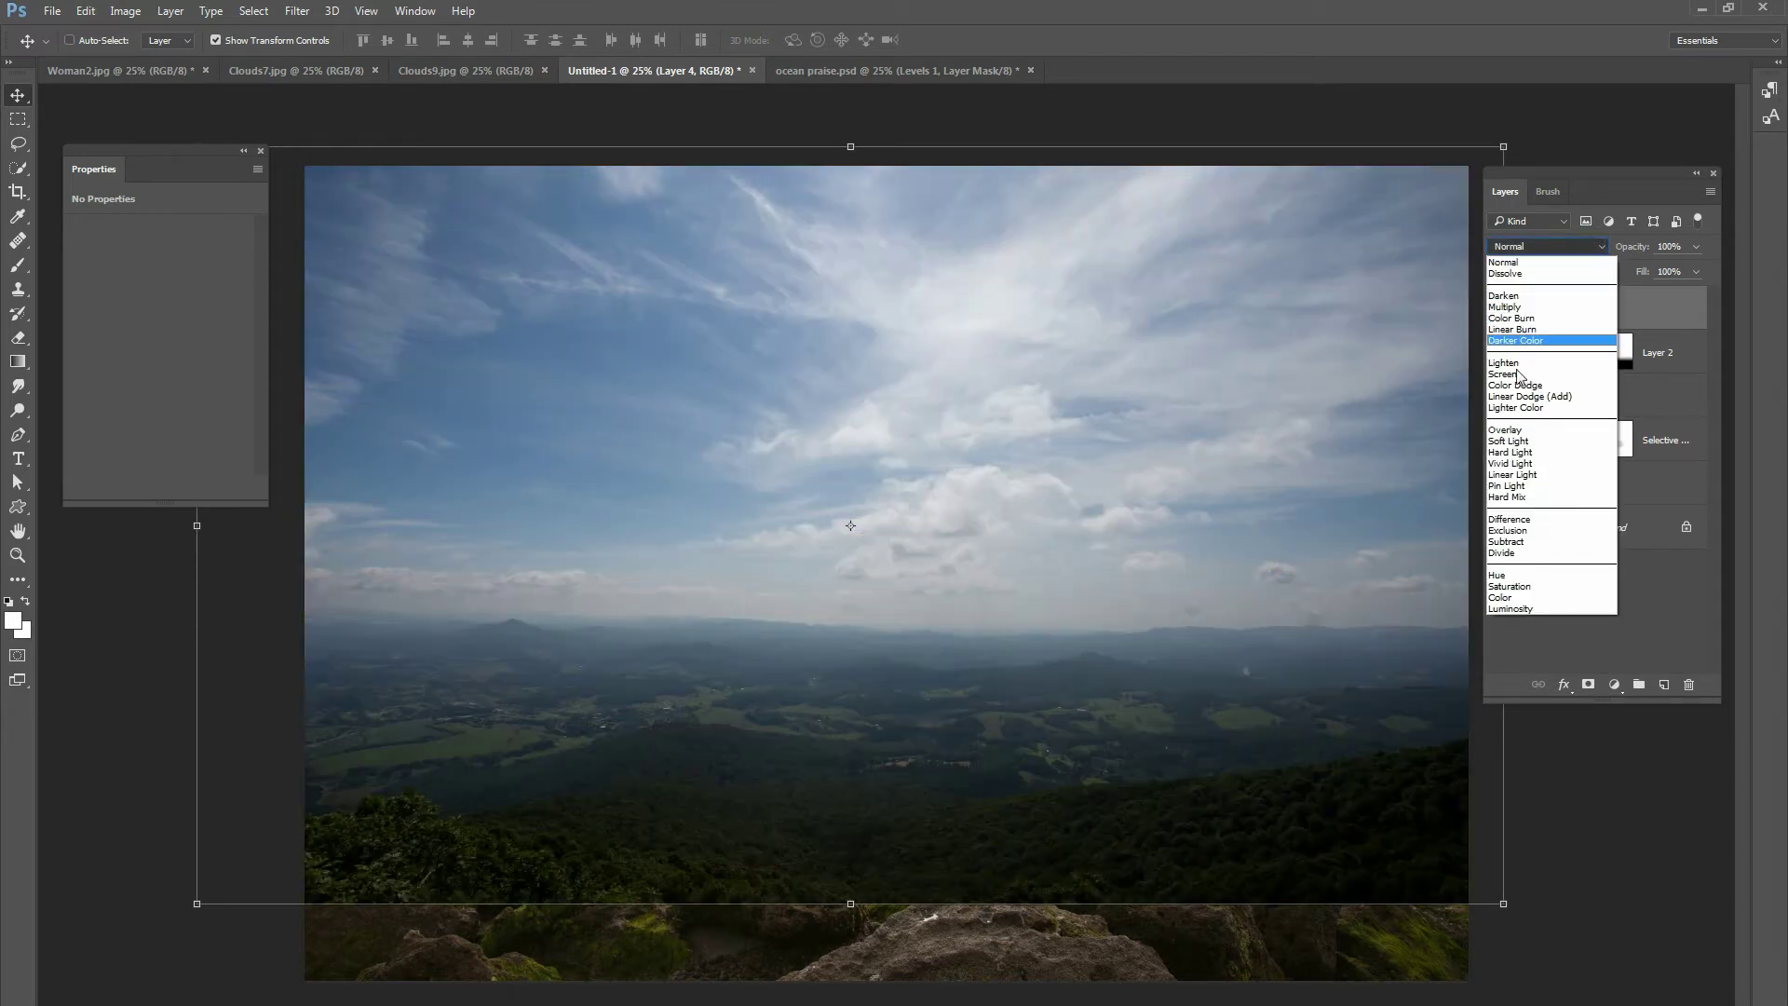
pyautogui.click(1573, 430)
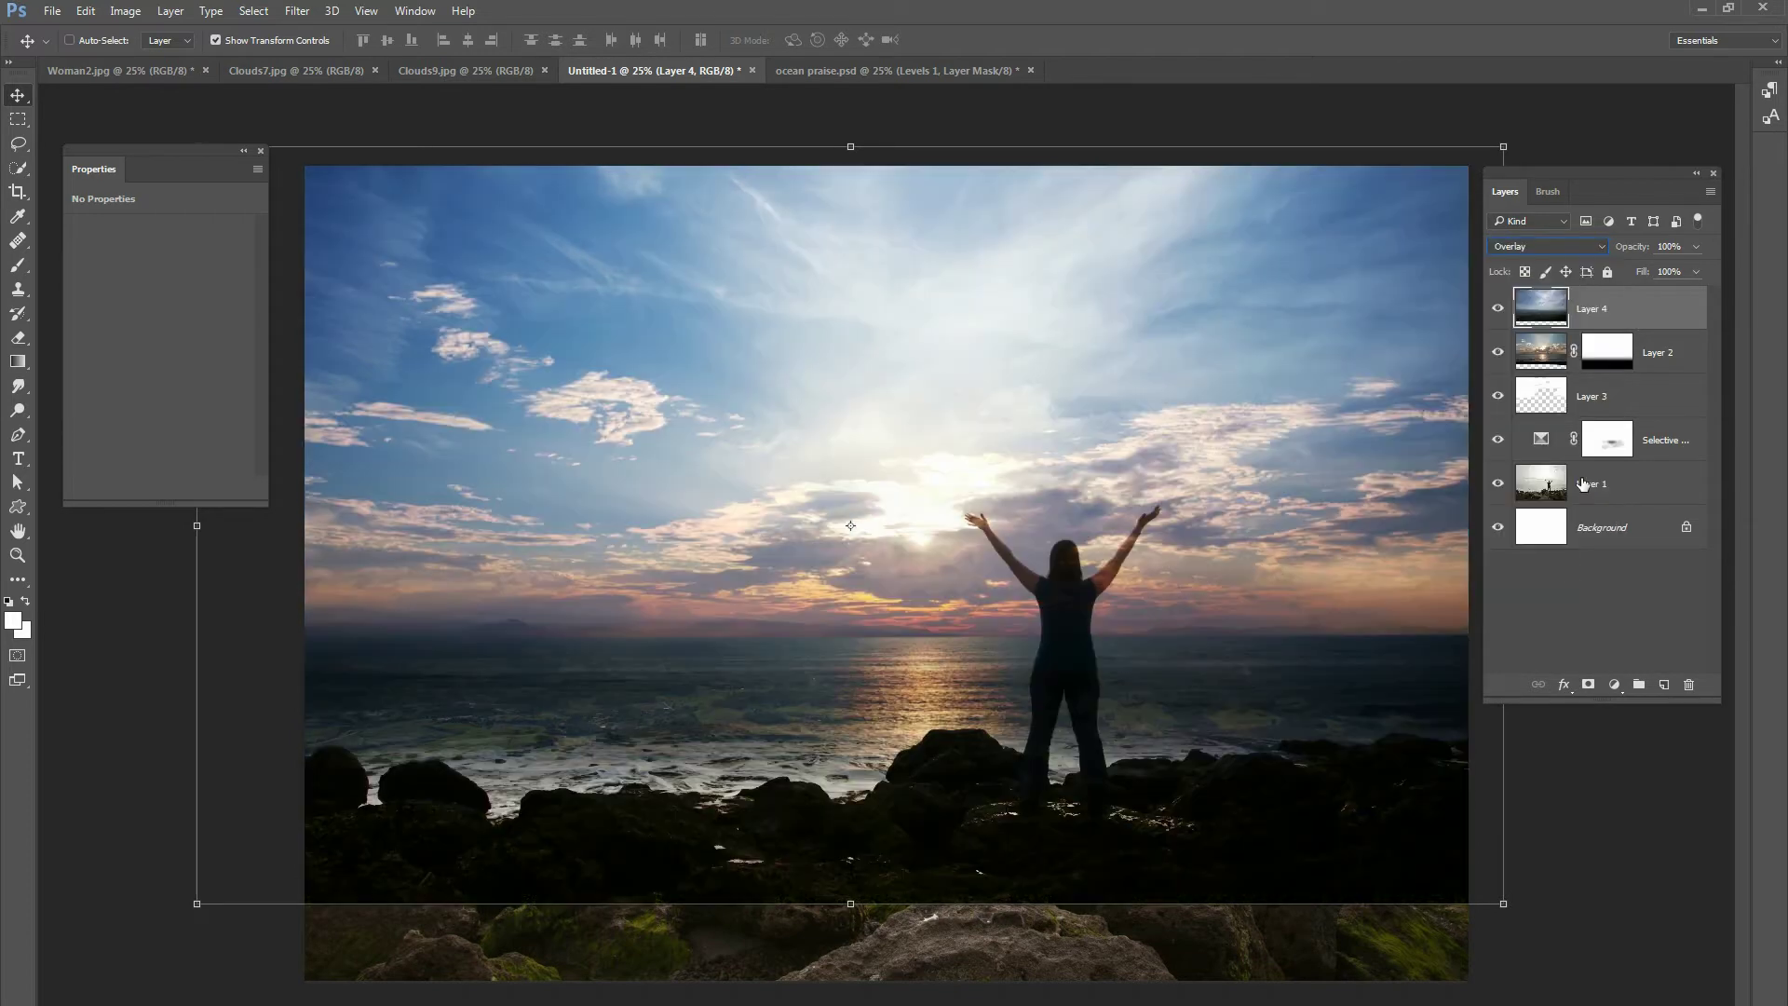
# - Add a layer mask to the pasted clouds layer and hide its lower part over the sea and rocks with a black-to-transparent gradient
pyautogui.click(1587, 685)
pyautogui.click(18, 362)
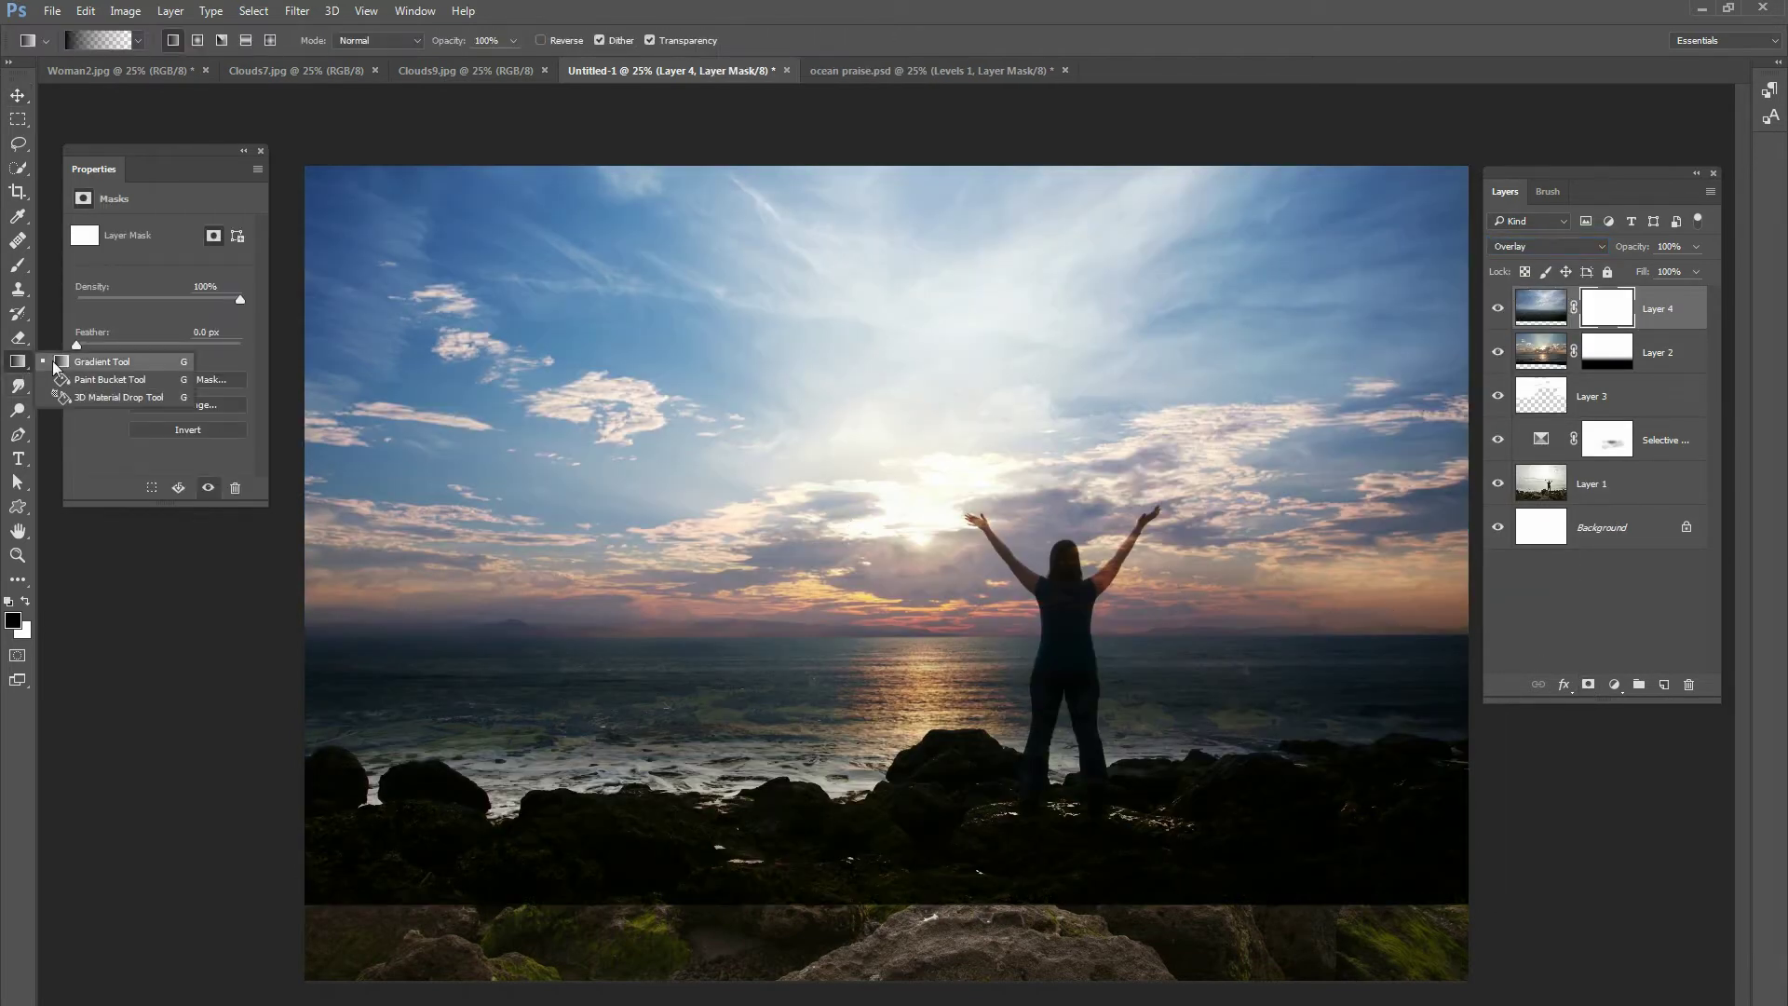
pyautogui.moveTo(819, 475); pyautogui.dragTo(804, 479)
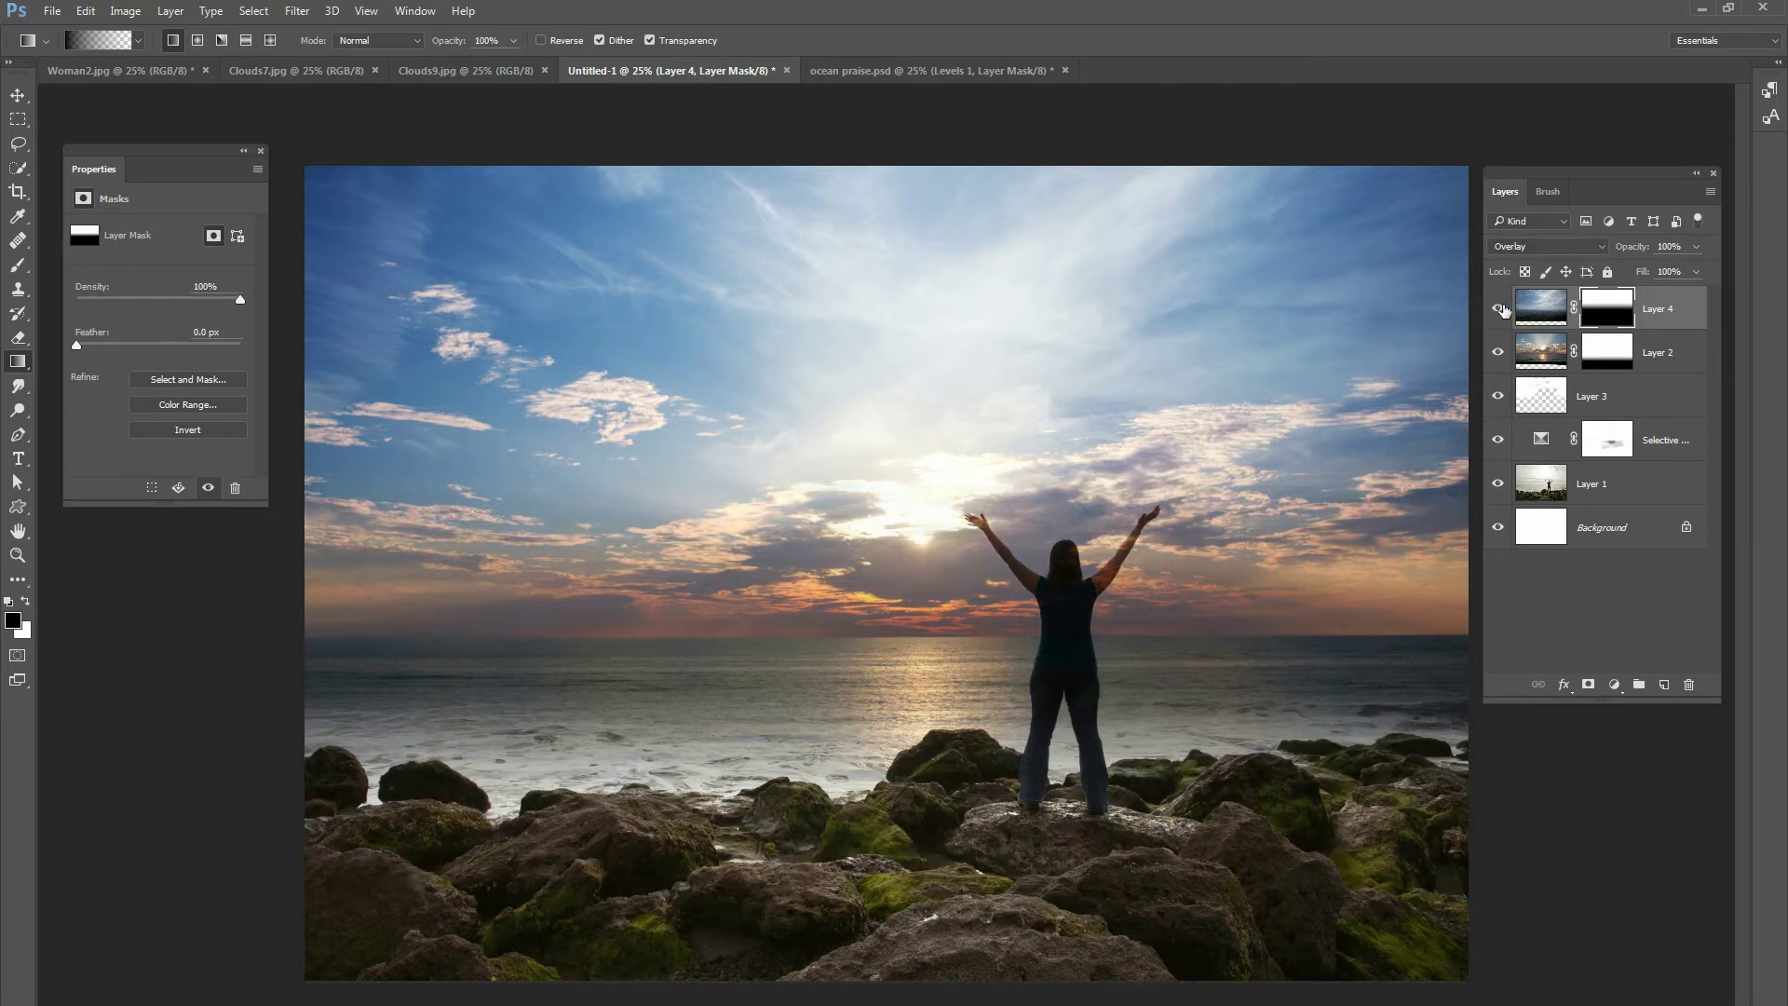
pyautogui.hotkey('ctrl', 'z')
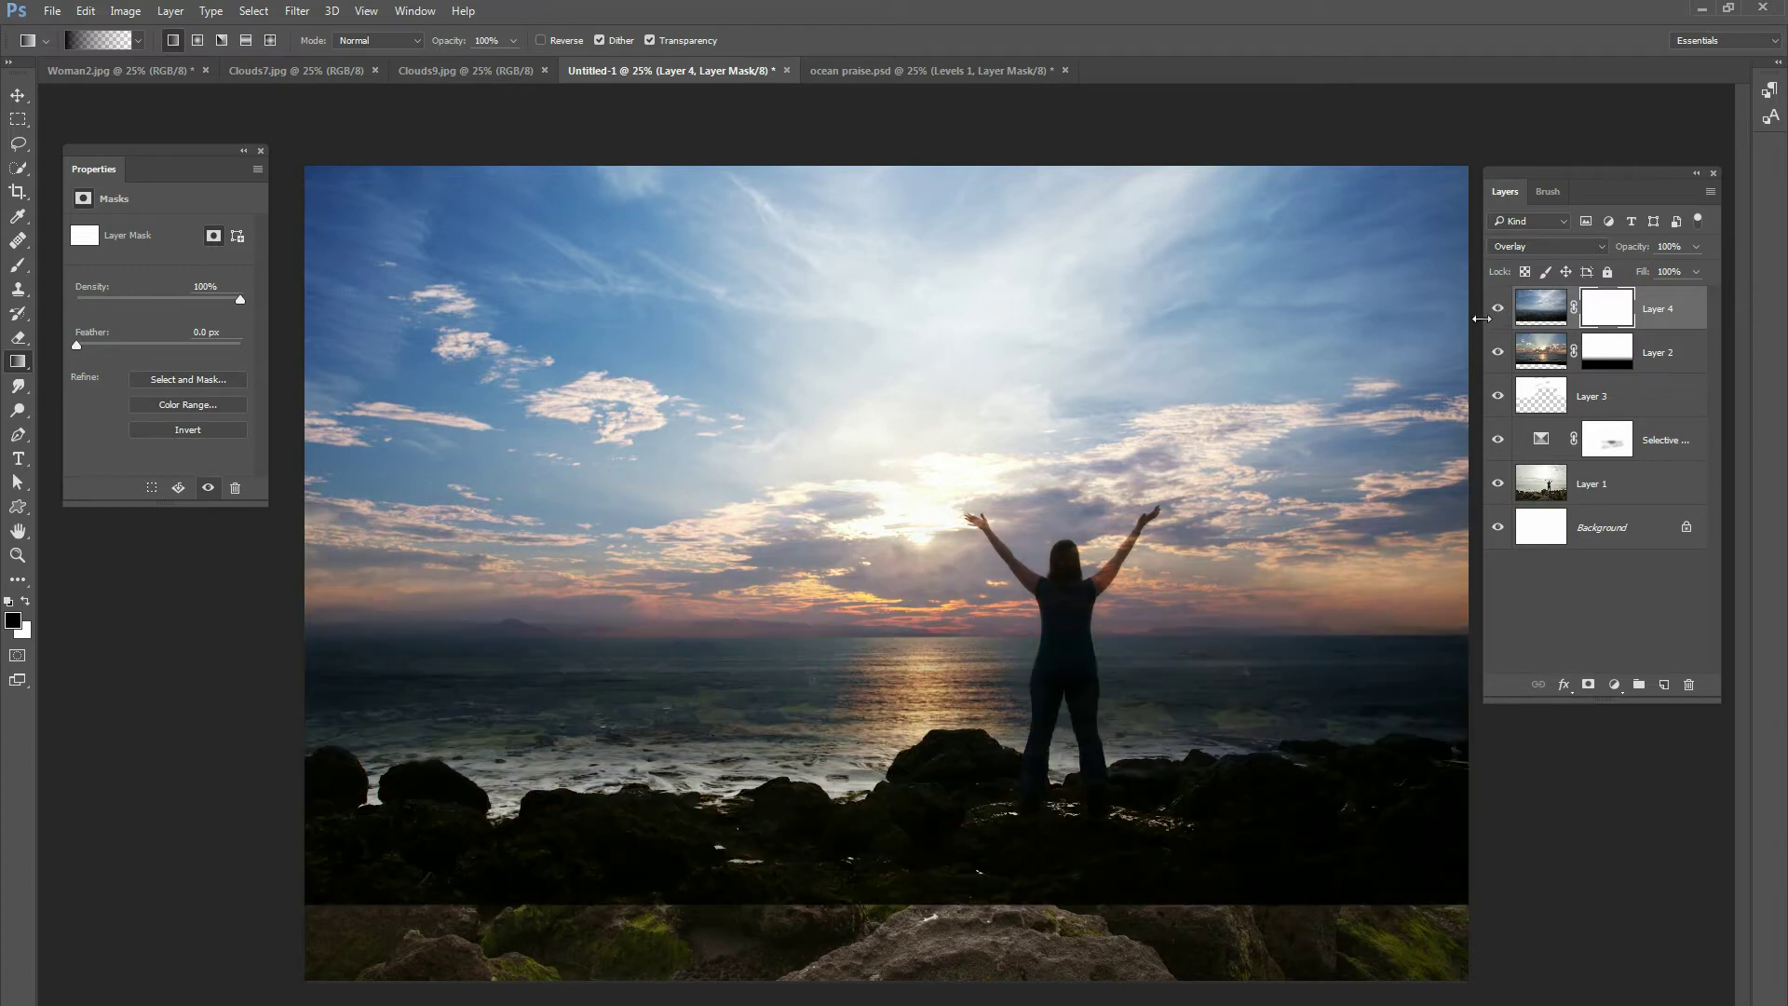
pyautogui.hotkey('ctrl', 'z')
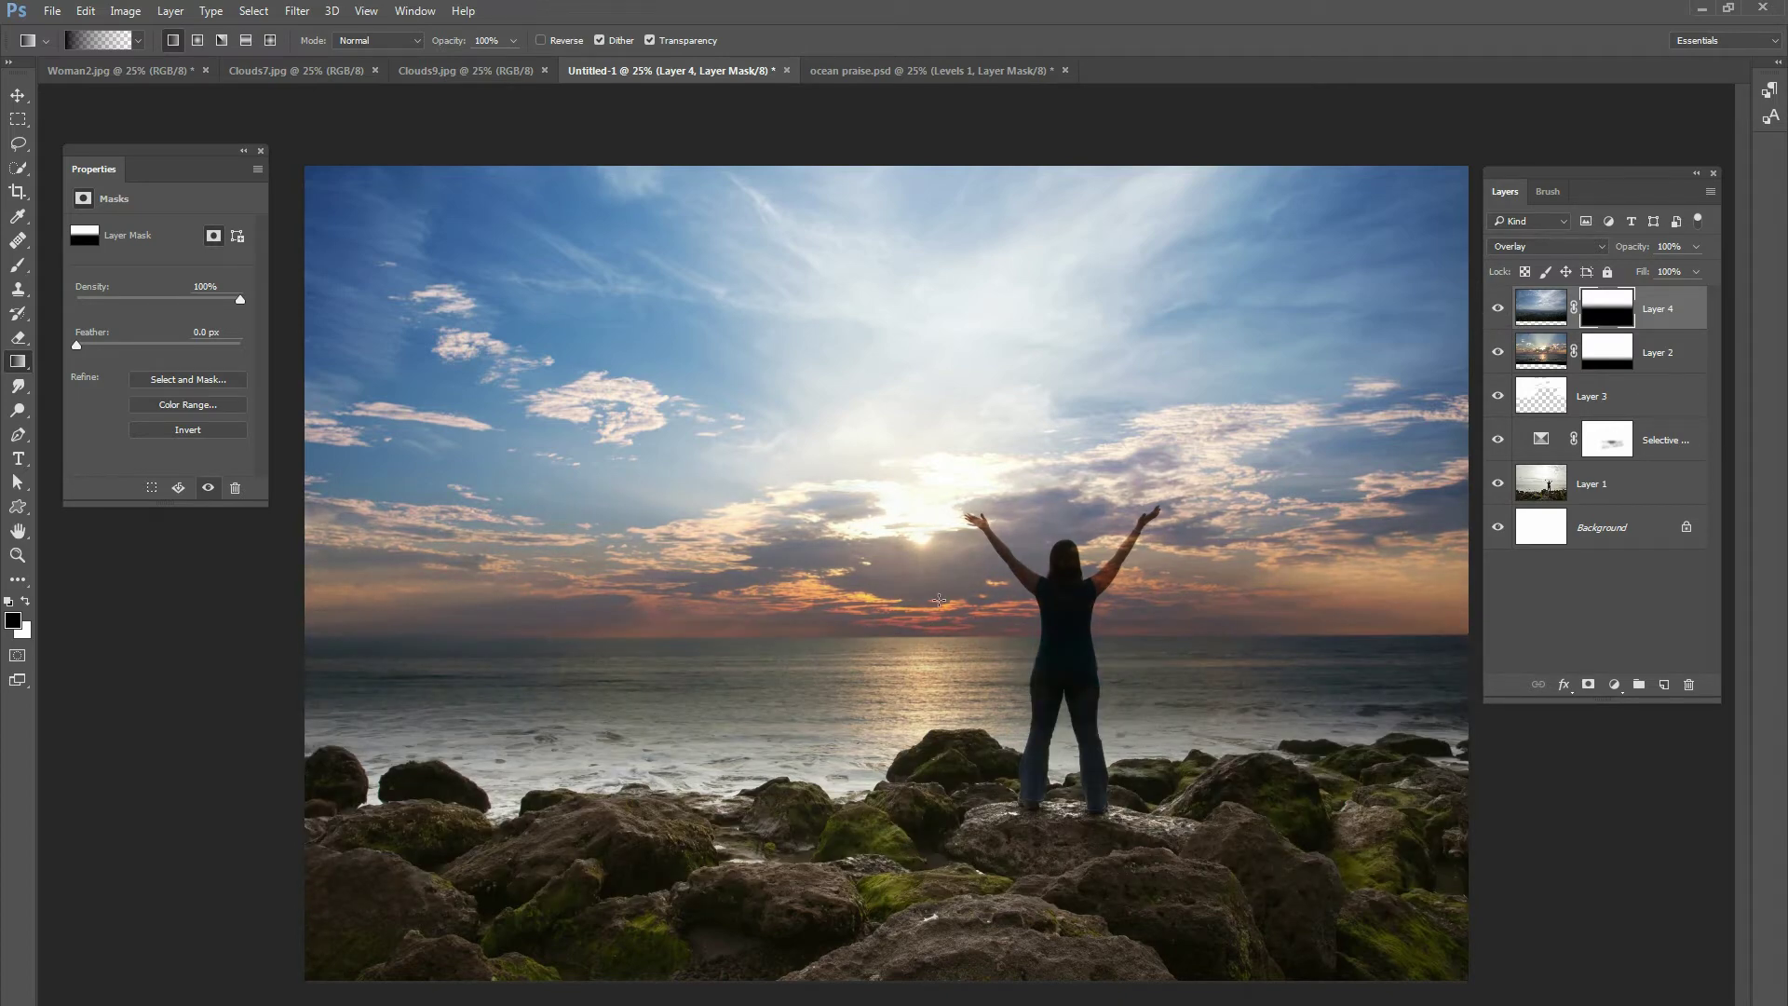
pyautogui.moveTo(939, 600); pyautogui.dragTo(1409, 379)
pyautogui.hotkey('ctrl', 'z')
# - Compare the composite with the pasted clouds layer hidden and shown, and check the sunset layer's visibility
pyautogui.click(1499, 311)
pyautogui.click(1499, 311)
pyautogui.click(1498, 352)
# - Hide the pasted clouds layer, compare the sunset layer in Normal mode, and set its blend mode back to Multiply
pyautogui.click(1541, 352)
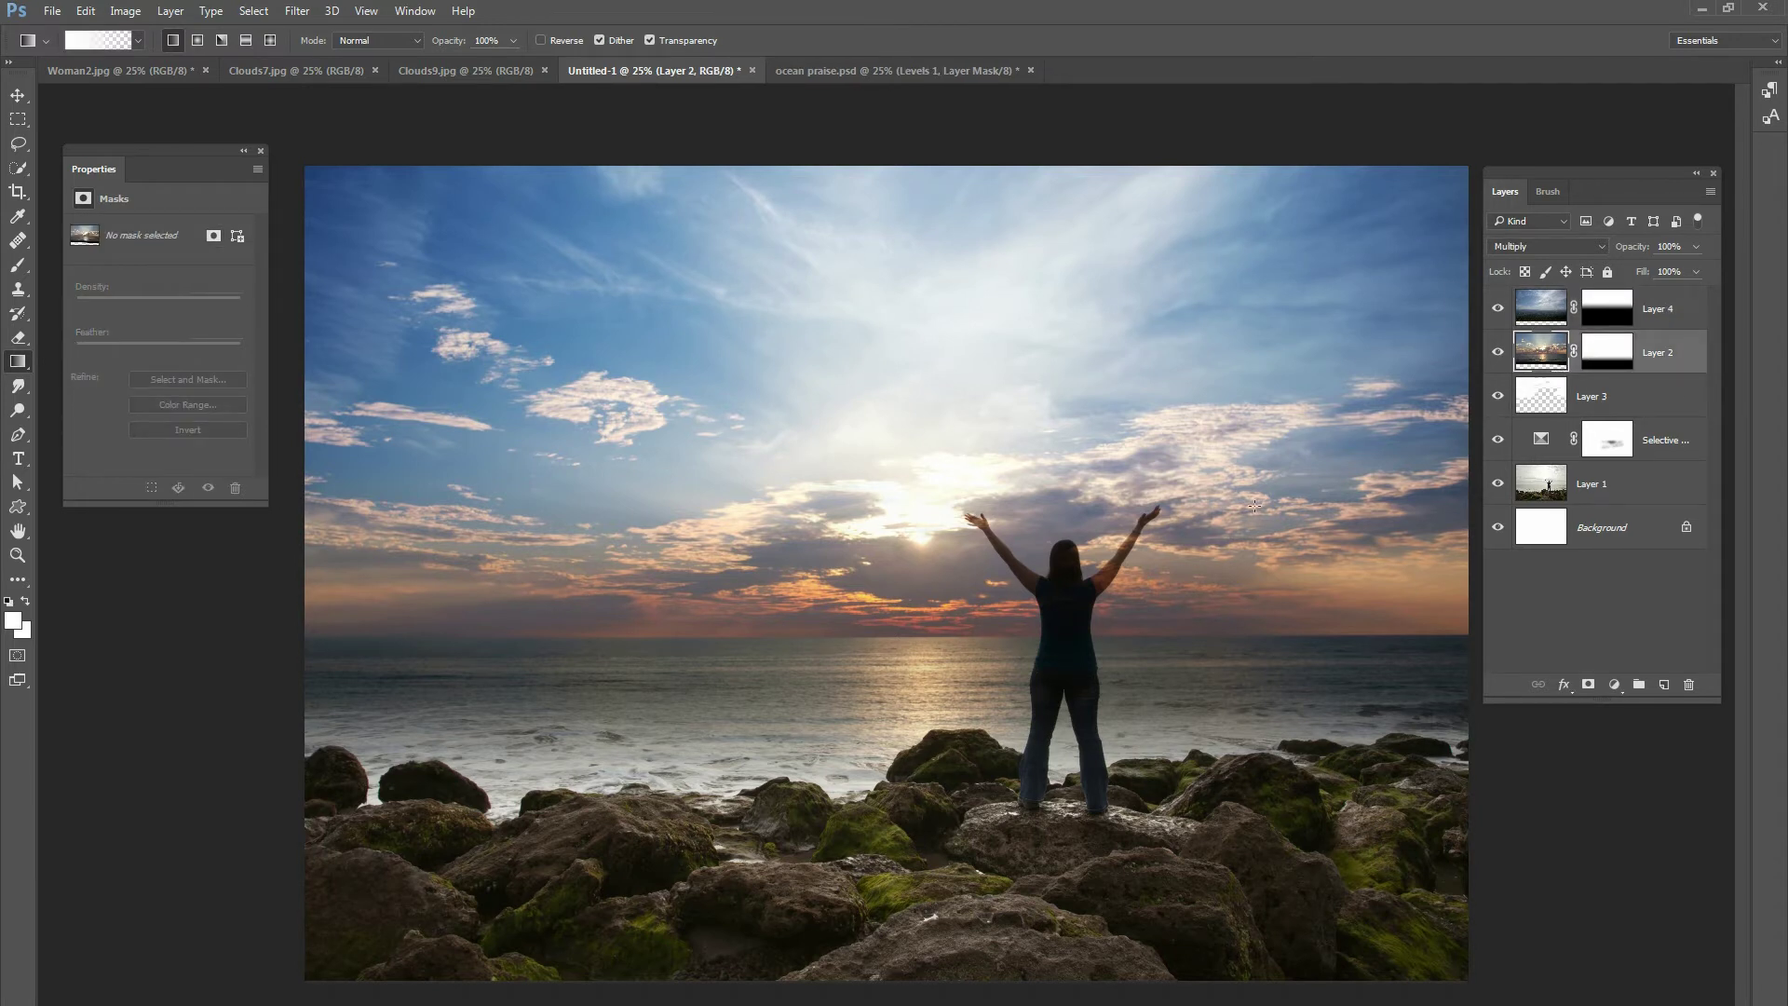
pyautogui.click(1496, 309)
pyautogui.click(1545, 246)
pyautogui.click(1512, 259)
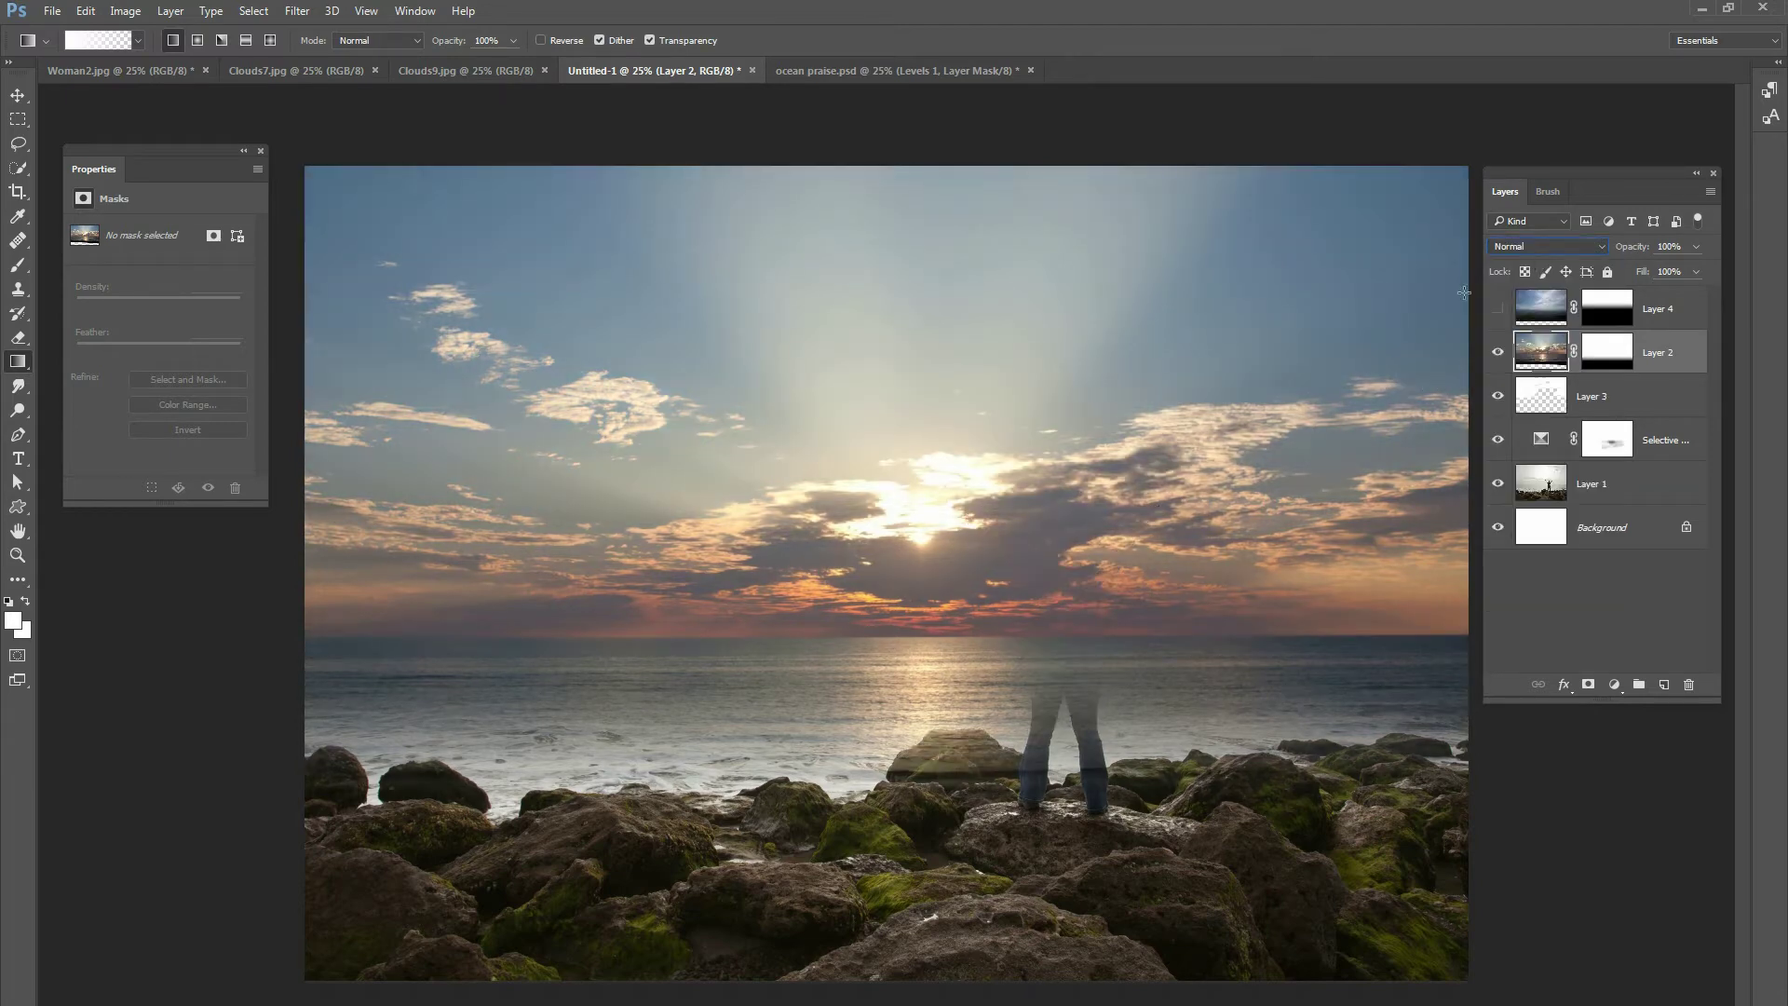
pyautogui.click(1546, 246)
pyautogui.click(1512, 305)
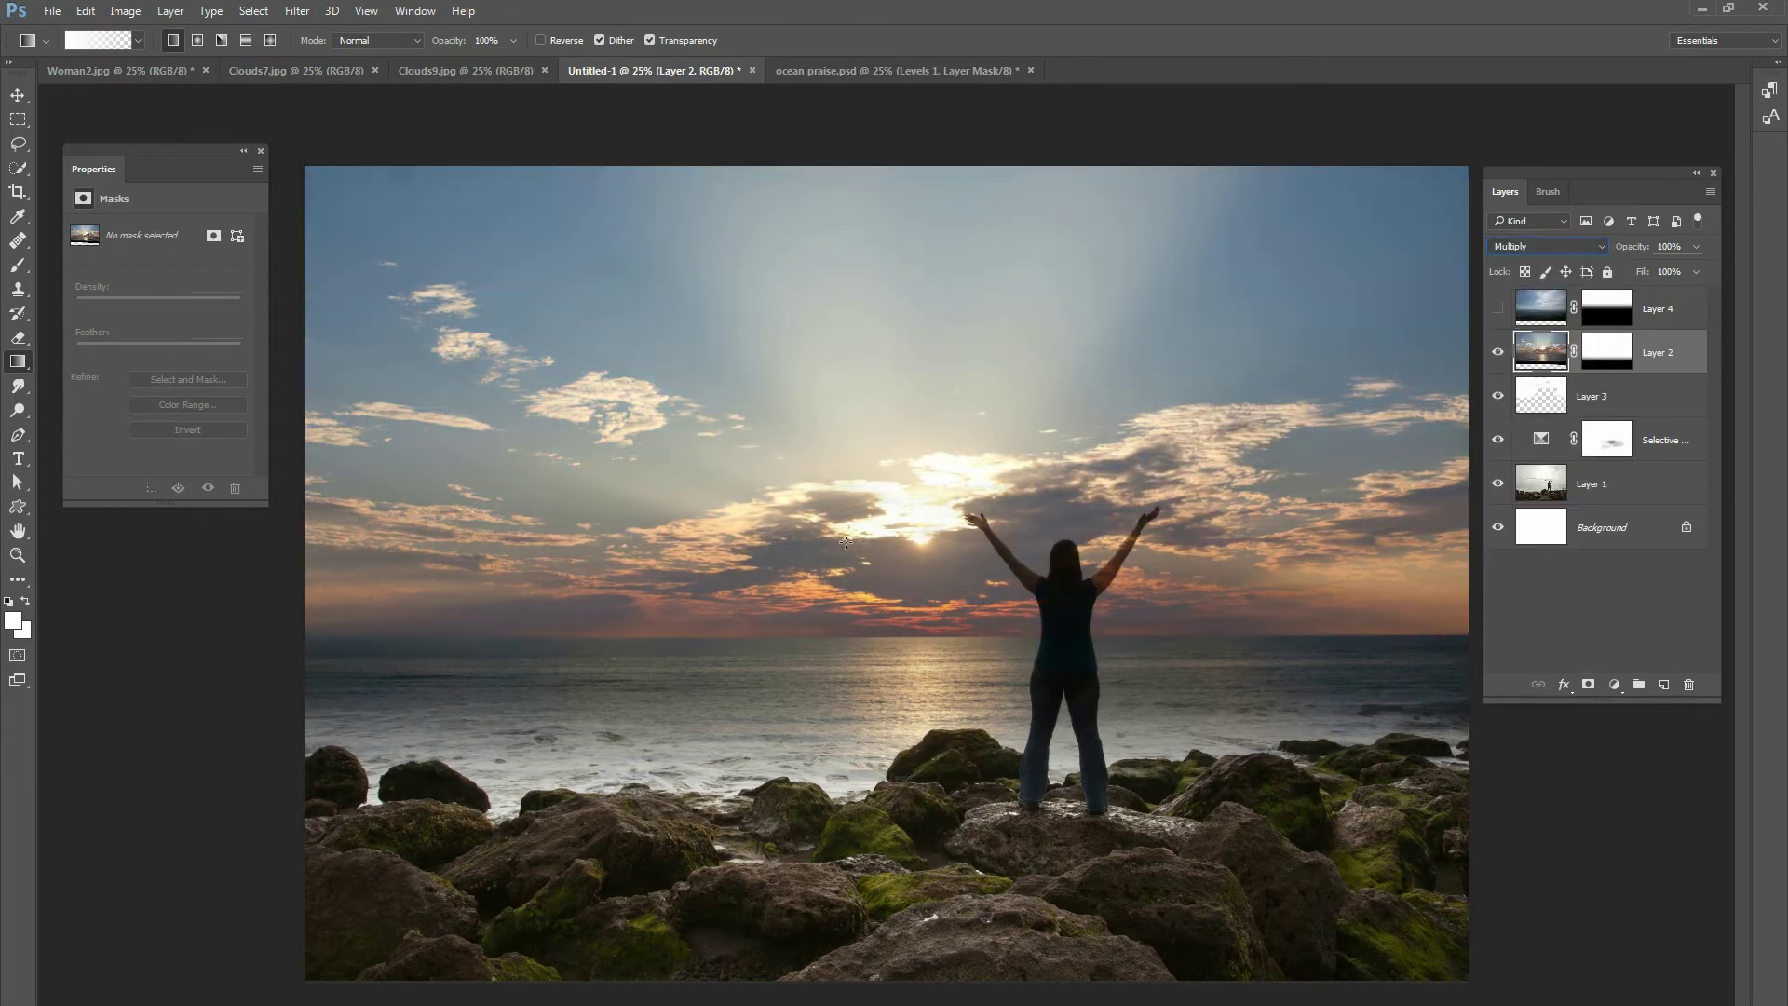
# - Compare the sunset layer with its layer mask disabled and enabled
pyautogui.click(17, 265)
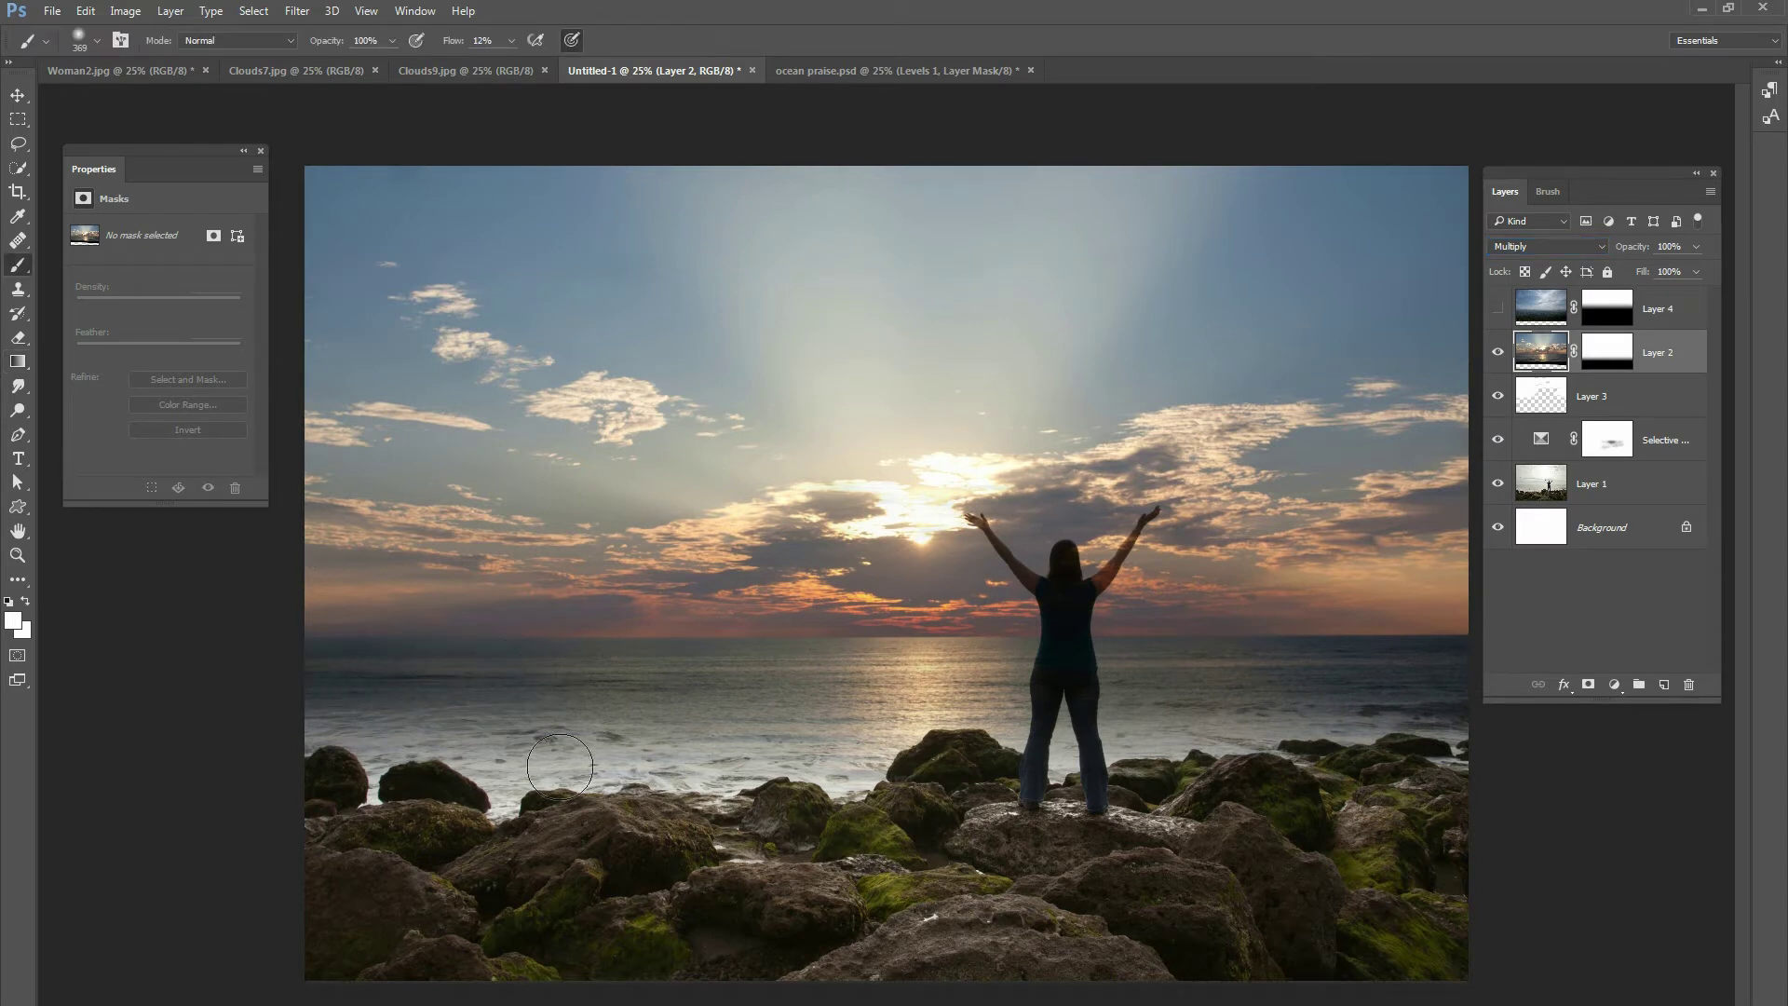
pyautogui.rightClick(1607, 359)
pyautogui.click(1615, 368)
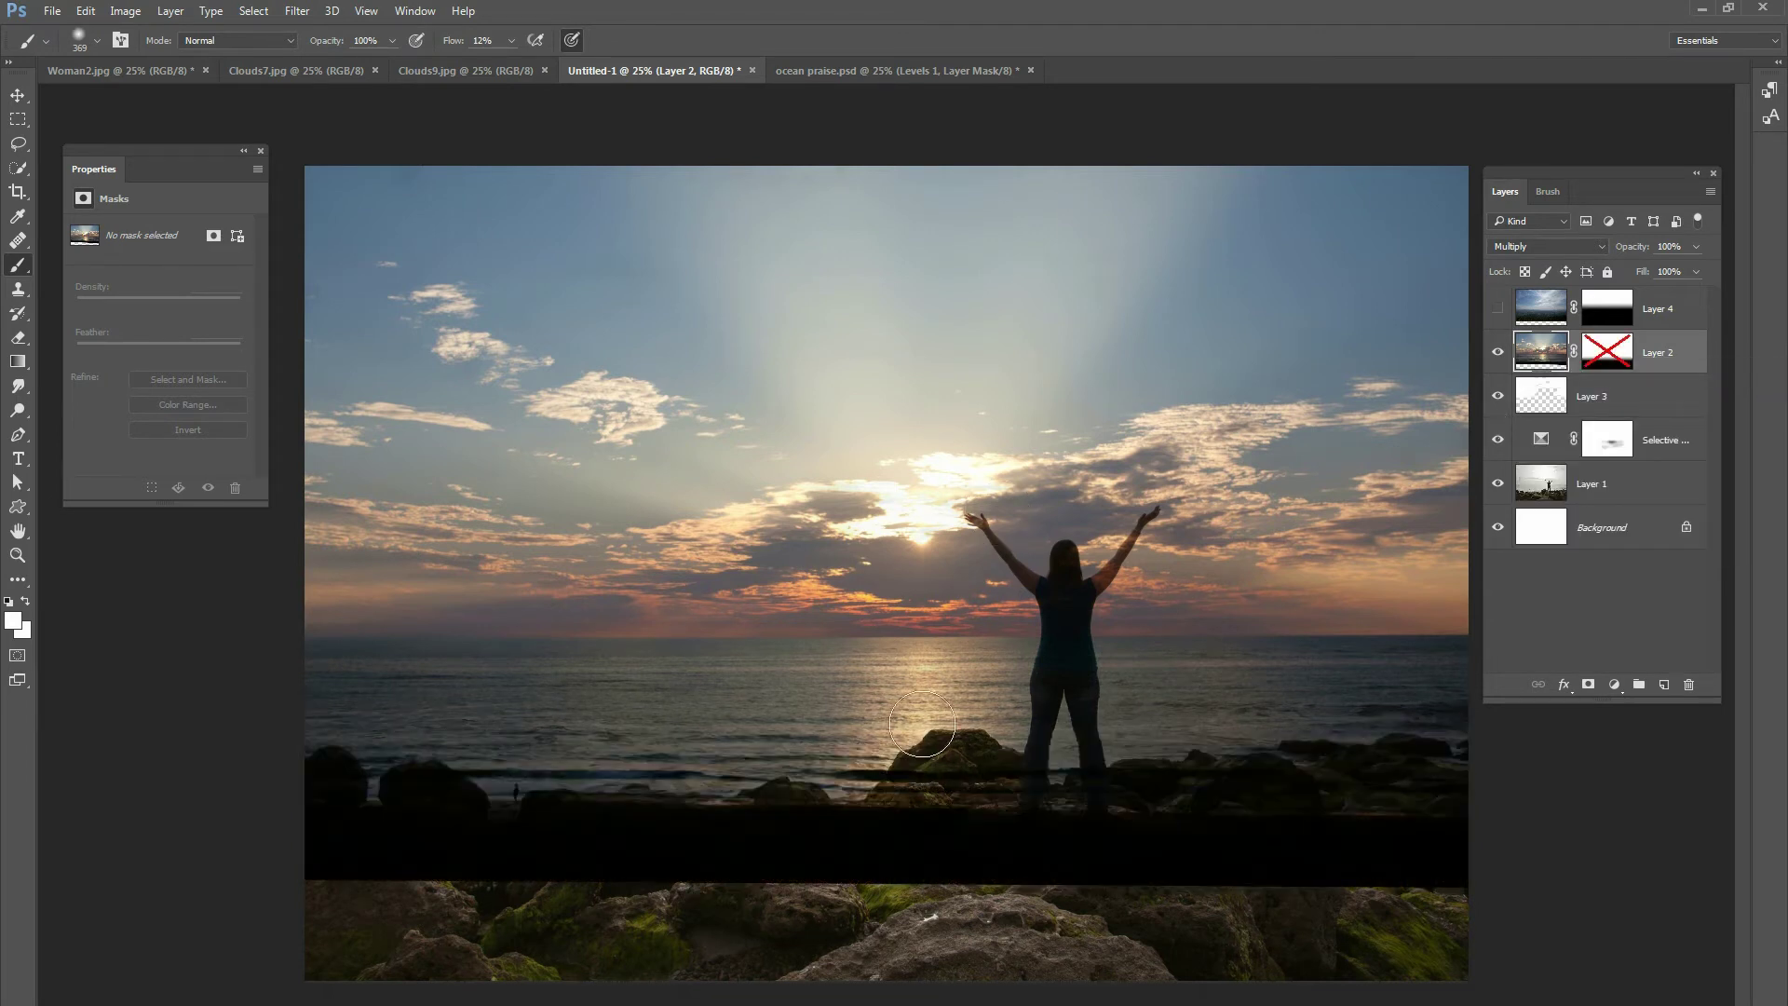
pyautogui.rightClick(1603, 358)
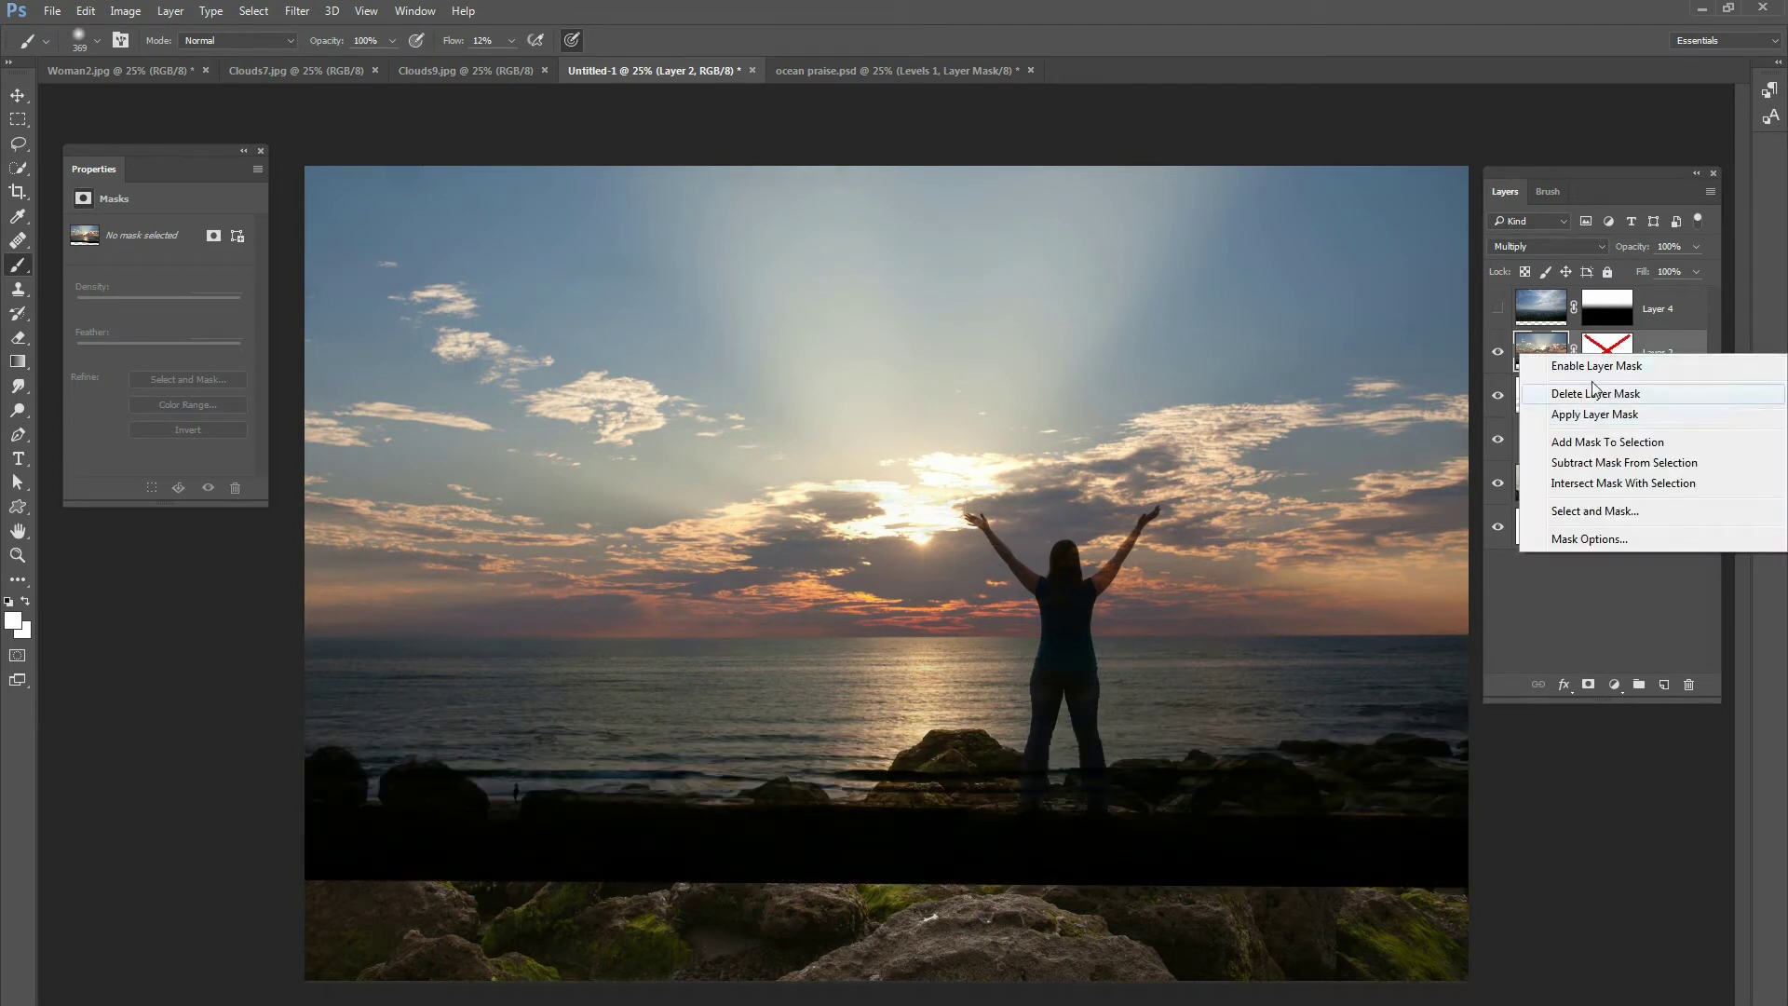
pyautogui.click(1613, 365)
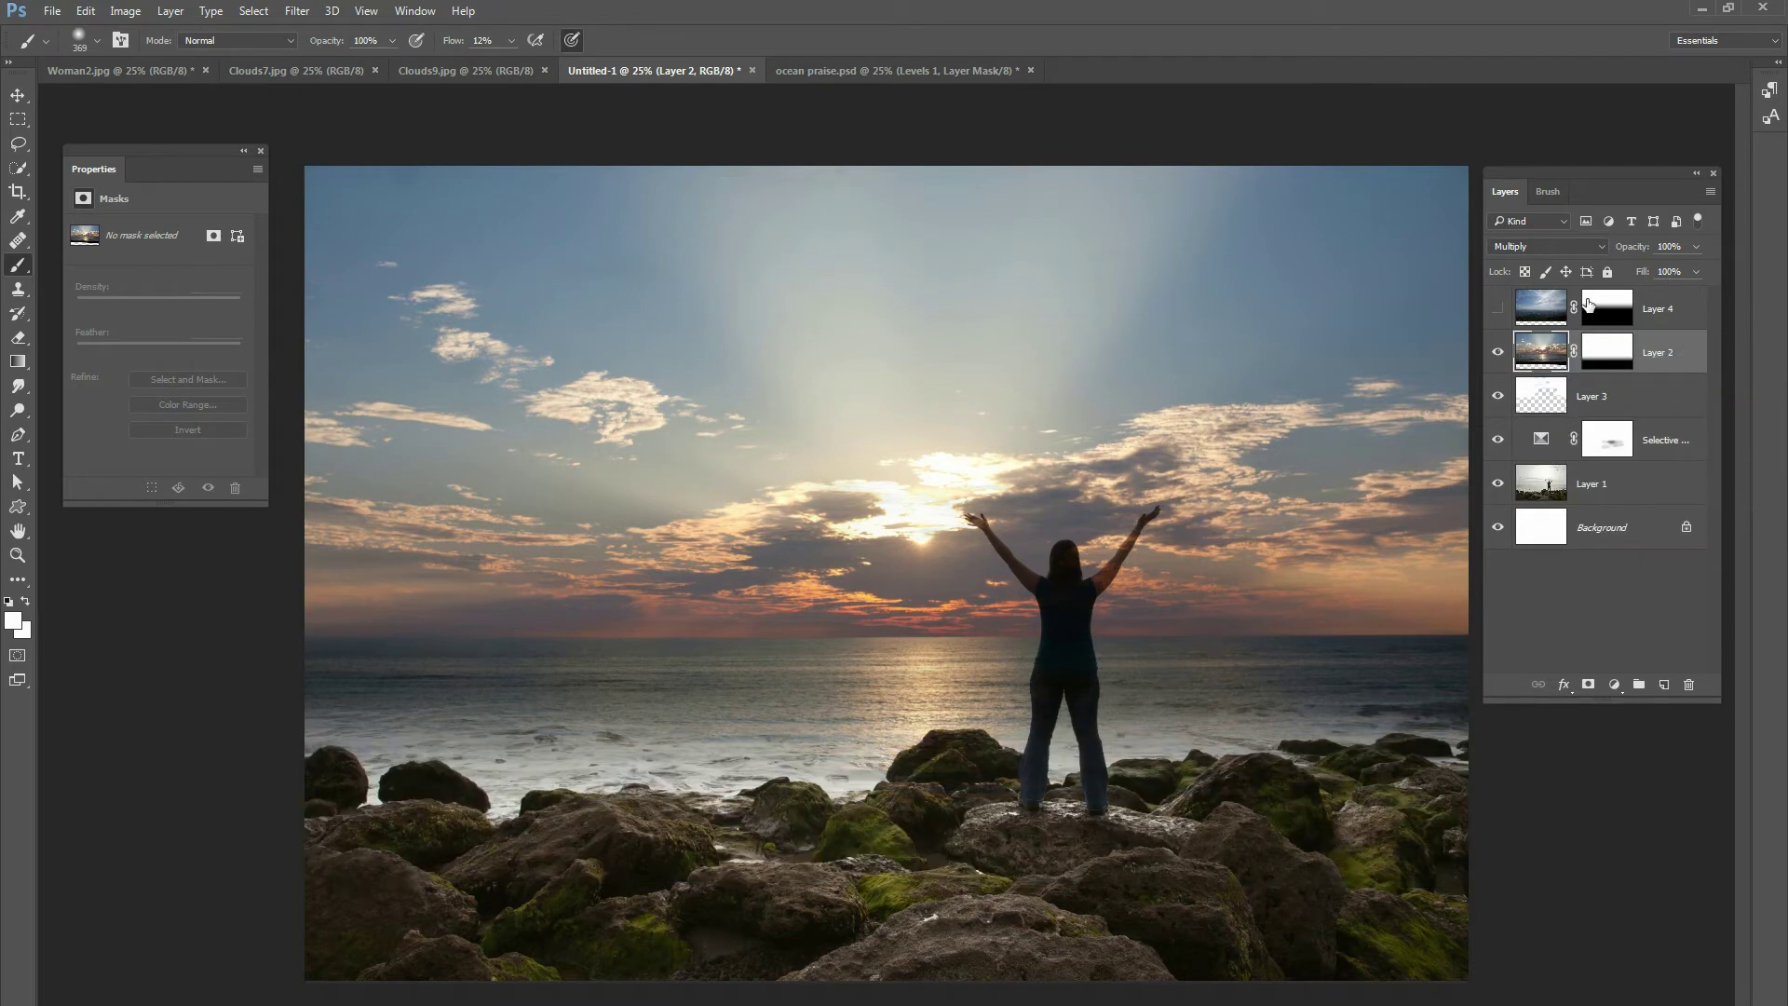
# - Disable the sunset layer's mask and set the layer's blend mode to Normal
pyautogui.rightClick(1611, 369)
pyautogui.click(1604, 365)
pyautogui.click(1548, 246)
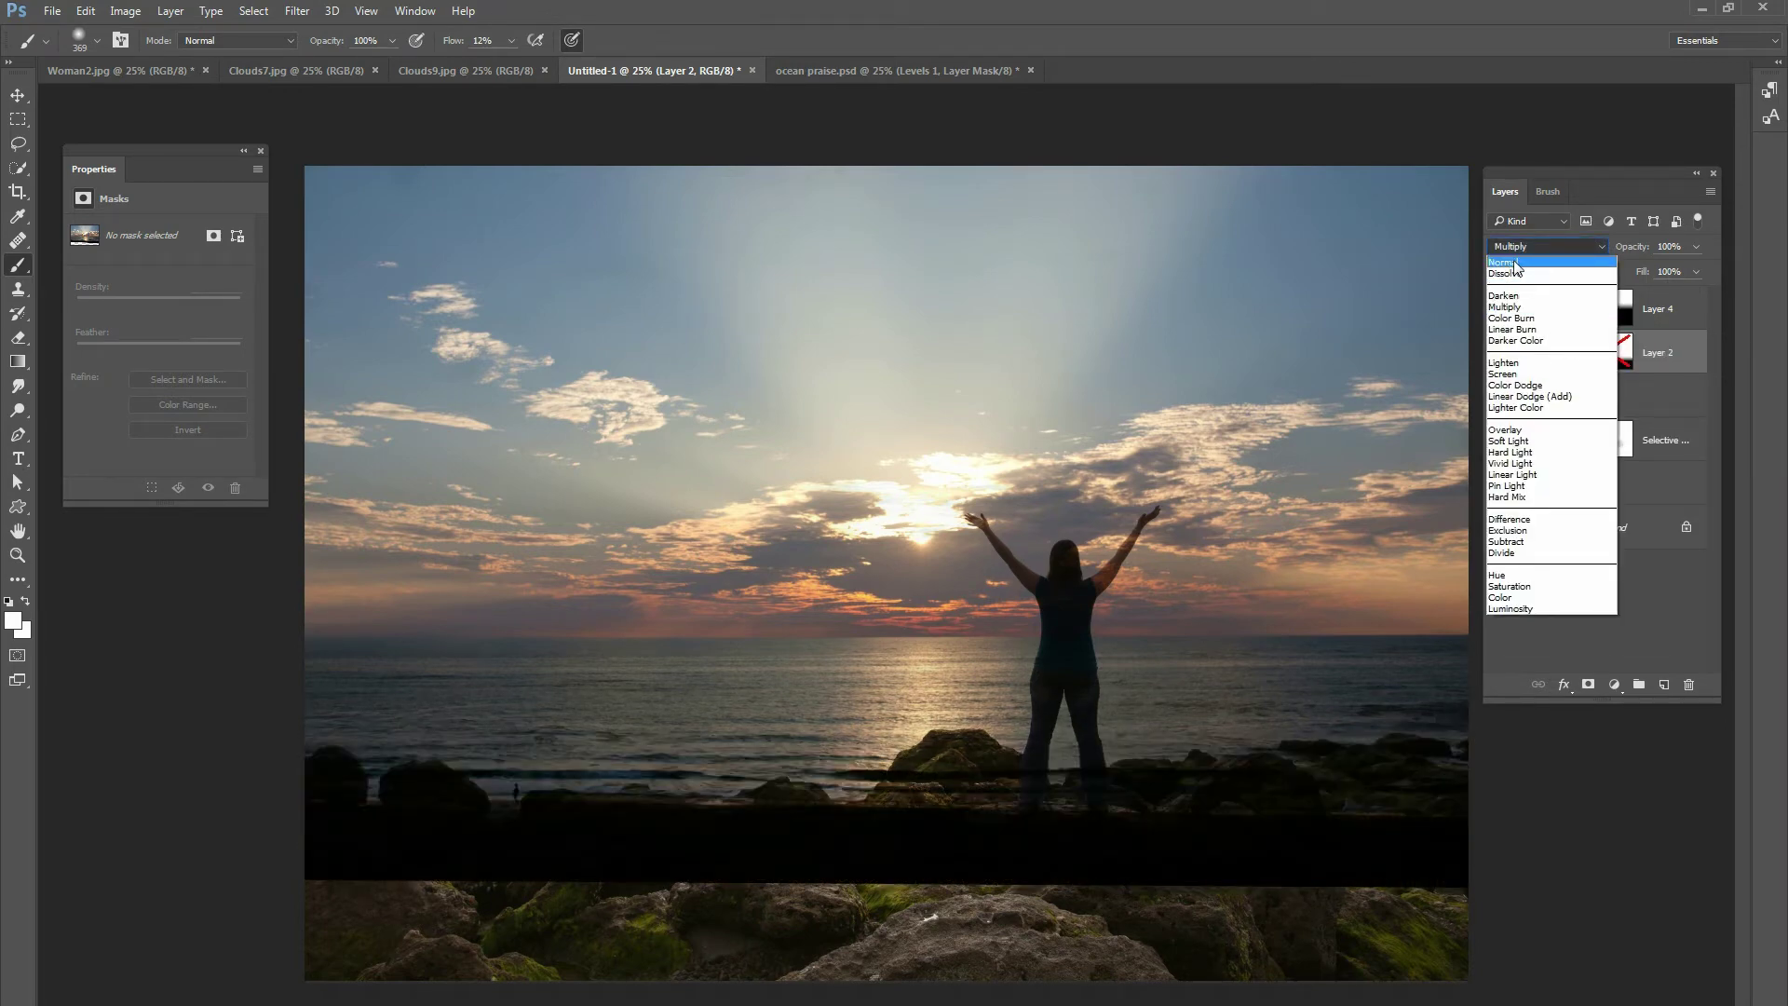
pyautogui.click(1513, 265)
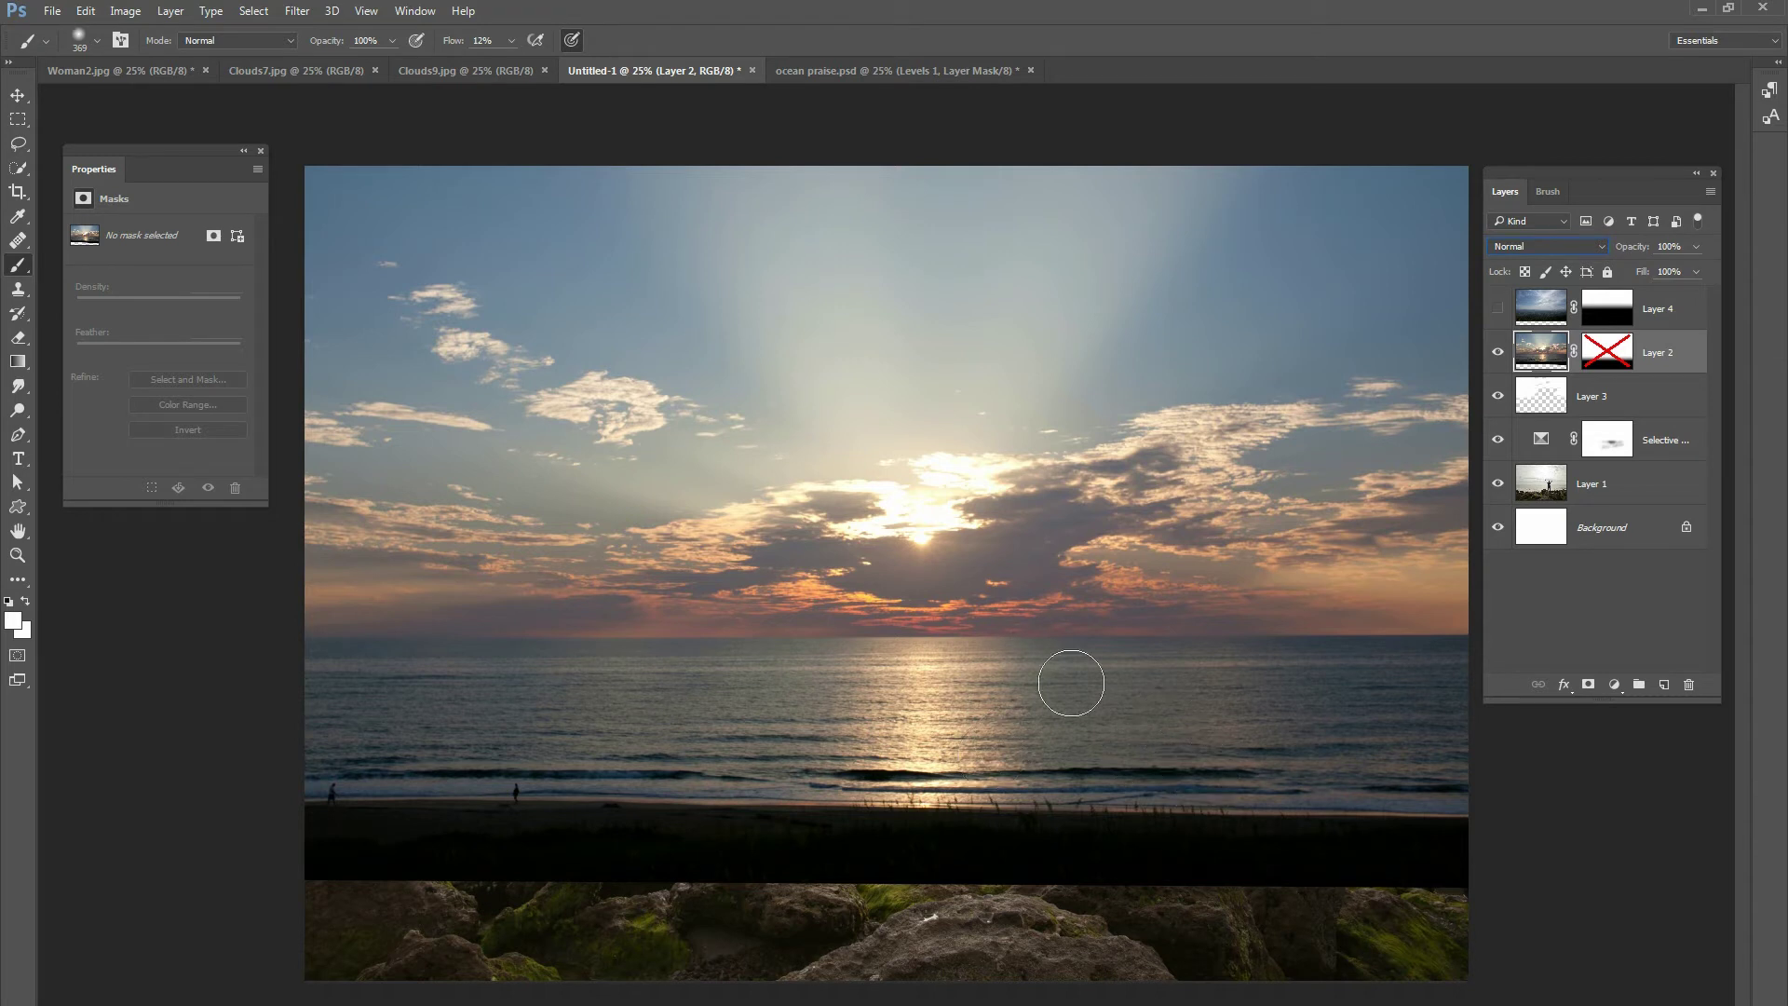
# - Paint over the dark beach and lower sea of the sunset layer with gray sampled from its water, using a soft 446 px brush
pyautogui.press('alt')
pyautogui.moveTo(504, 679); pyautogui.dragTo(483, 666)
pyautogui.rightClick(579, 683)
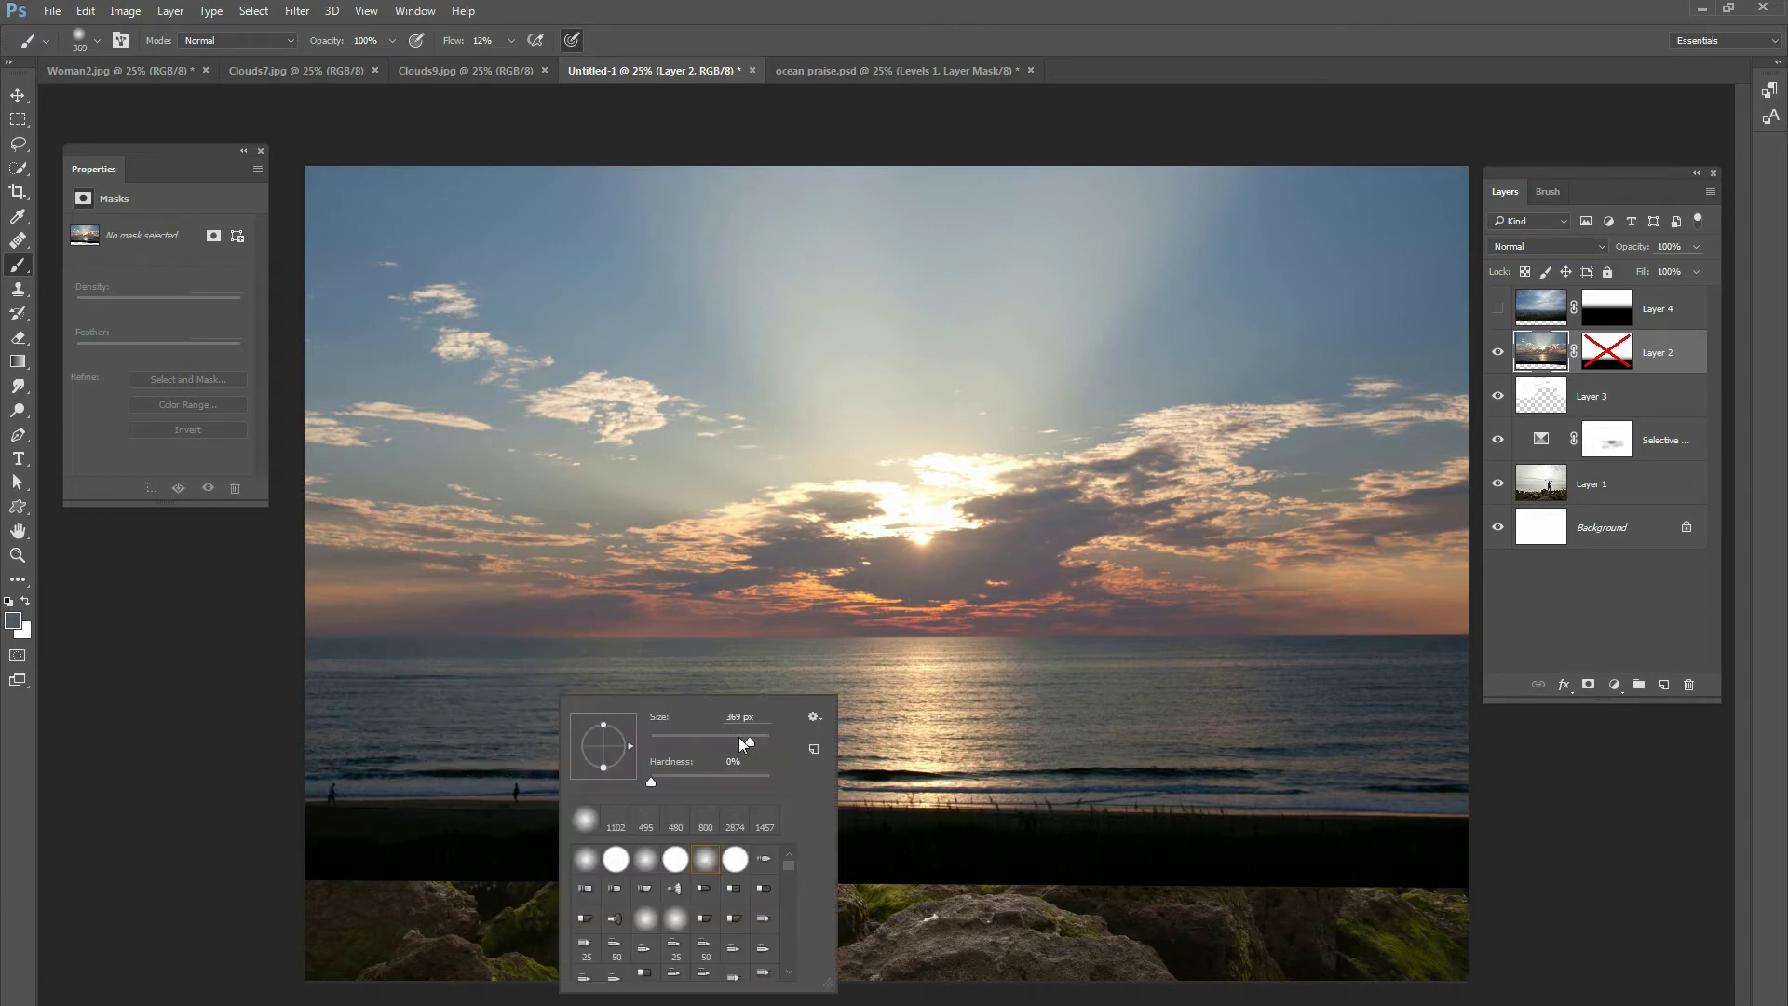
pyautogui.moveTo(754, 745); pyautogui.dragTo(756, 743)
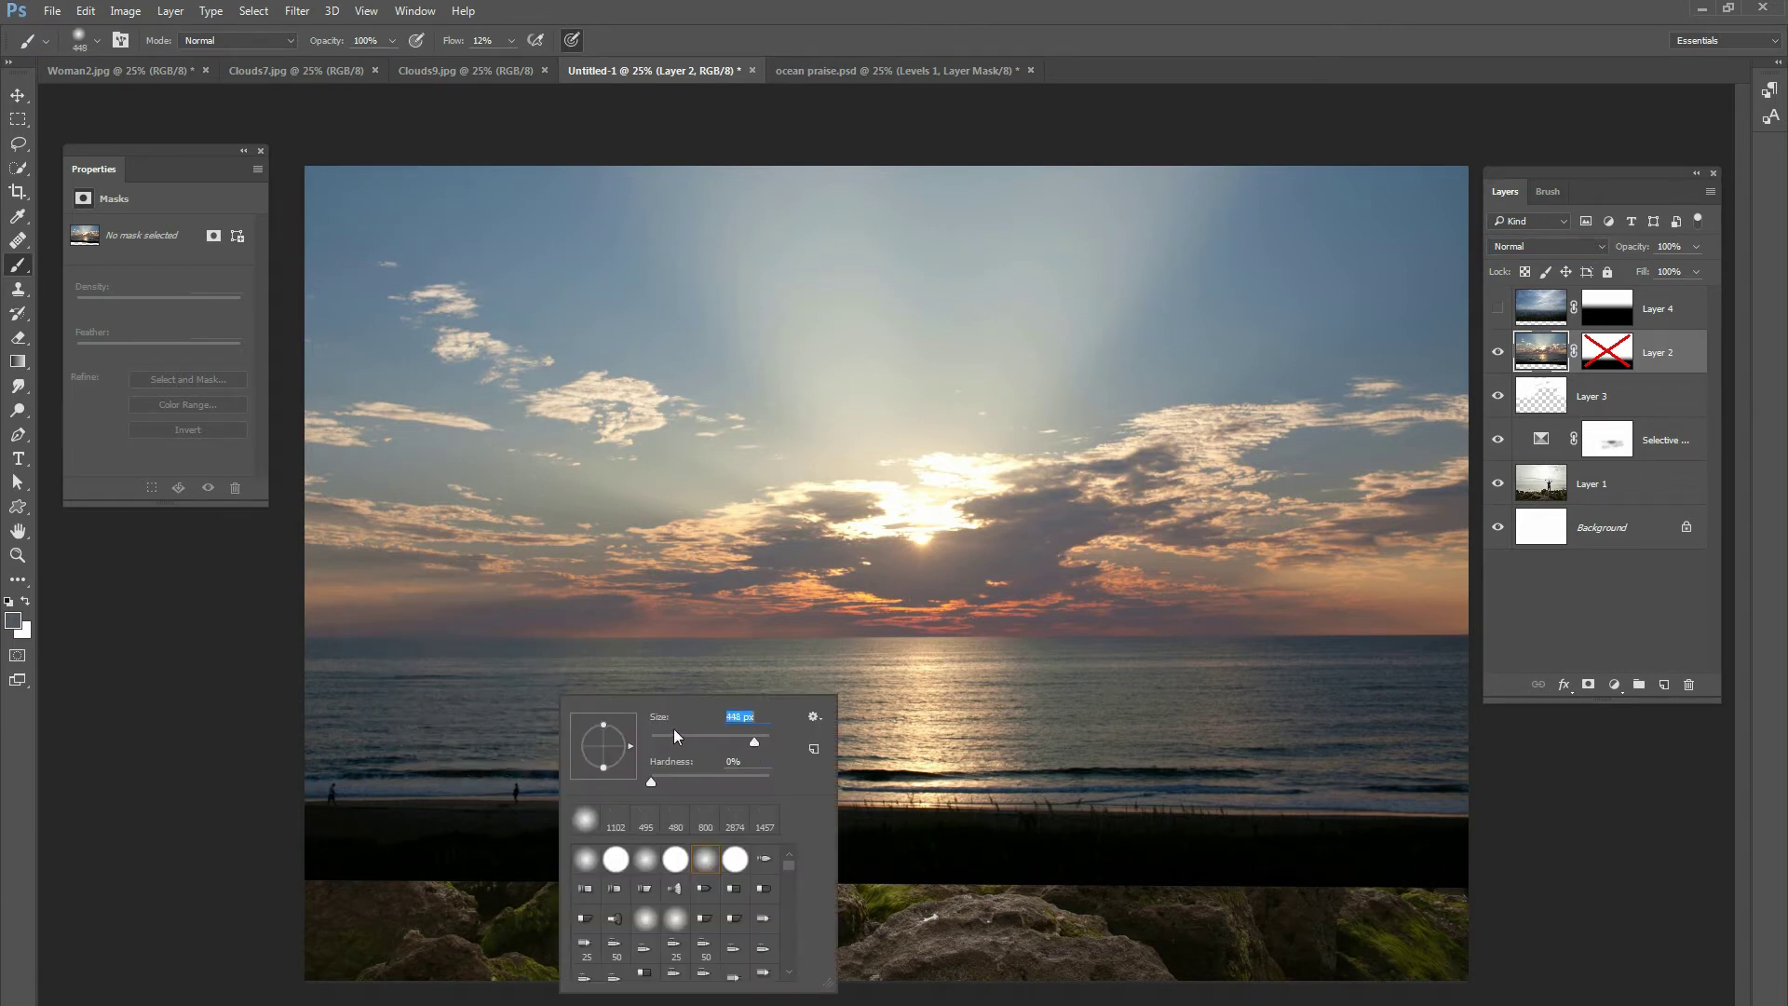
pyautogui.click(487, 683)
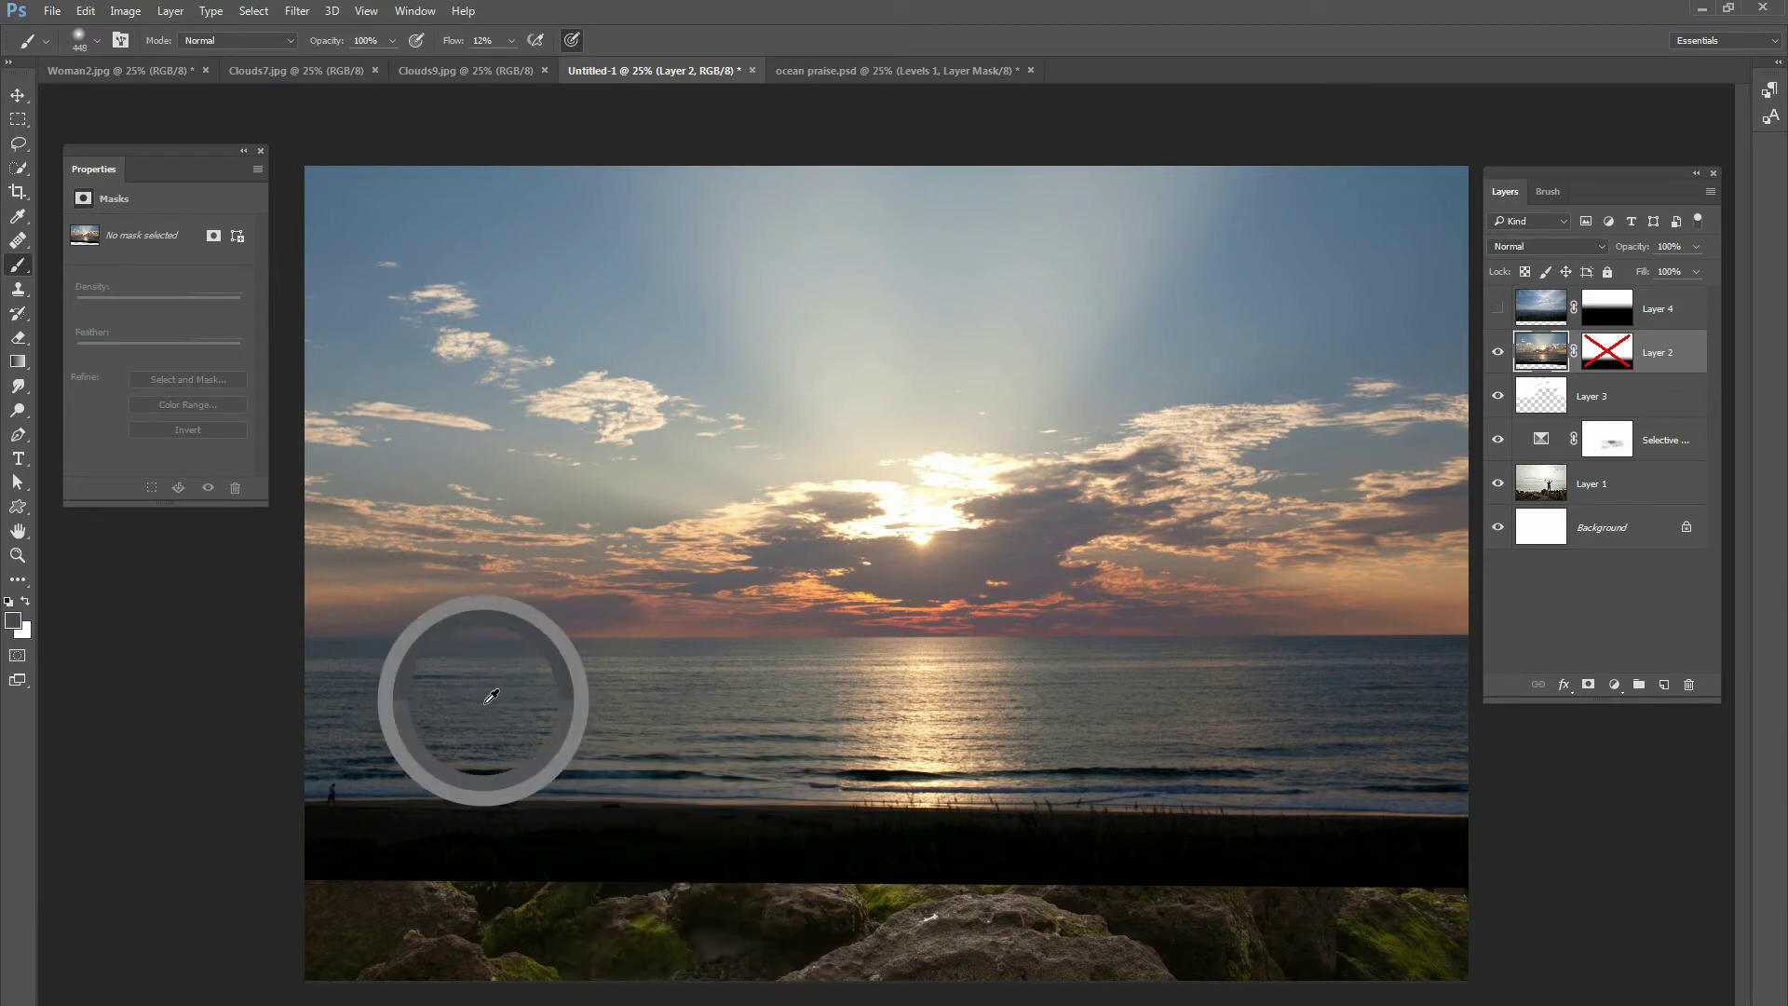
pyautogui.moveTo(482, 780)
pyautogui.mouseDown()
pyautogui.moveTo(674, 830)
pyautogui.moveTo(332, 854)
pyautogui.moveTo(1493, 875)
pyautogui.moveTo(1253, 866)
pyautogui.moveTo(1085, 807)
pyautogui.moveTo(1090, 782)
pyautogui.moveTo(1509, 802)
pyautogui.moveTo(1248, 858)
pyautogui.moveTo(1481, 894)
pyautogui.moveTo(1480, 969)
pyautogui.moveTo(920, 925)
pyautogui.moveTo(1210, 959)
pyautogui.moveTo(894, 886)
pyautogui.moveTo(878, 969)
pyautogui.moveTo(823, 893)
pyautogui.moveTo(419, 909)
pyautogui.moveTo(439, 962)
pyautogui.moveTo(595, 886)
pyautogui.moveTo(386, 819)
pyautogui.moveTo(583, 790)
pyautogui.moveTo(1412, 783)
pyautogui.moveTo(1307, 764)
pyautogui.moveTo(1281, 958)
pyautogui.moveTo(562, 886)
pyautogui.moveTo(543, 819)
pyautogui.moveTo(287, 806)
pyautogui.moveTo(407, 797)
pyautogui.moveTo(391, 941)
pyautogui.moveTo(632, 965)
pyautogui.moveTo(160, 956)
pyautogui.moveTo(279, 940)
pyautogui.moveTo(1497, 964)
pyautogui.moveTo(1314, 964)
pyautogui.moveTo(1260, 893)
pyautogui.moveTo(1461, 722)
pyautogui.moveTo(802, 738)
pyautogui.moveTo(757, 780)
pyautogui.moveTo(283, 763)
pyautogui.moveTo(559, 890)
pyautogui.moveTo(267, 950)
pyautogui.moveTo(1154, 959)
pyautogui.moveTo(1010, 906)
pyautogui.moveTo(1226, 850)
pyautogui.moveTo(786, 822)
pyautogui.moveTo(318, 845)
pyautogui.moveTo(1217, 866)
pyautogui.moveTo(1345, 758)
pyautogui.moveTo(905, 751)
pyautogui.moveTo(961, 943)
pyautogui.moveTo(934, 944)
pyautogui.mouseUp()
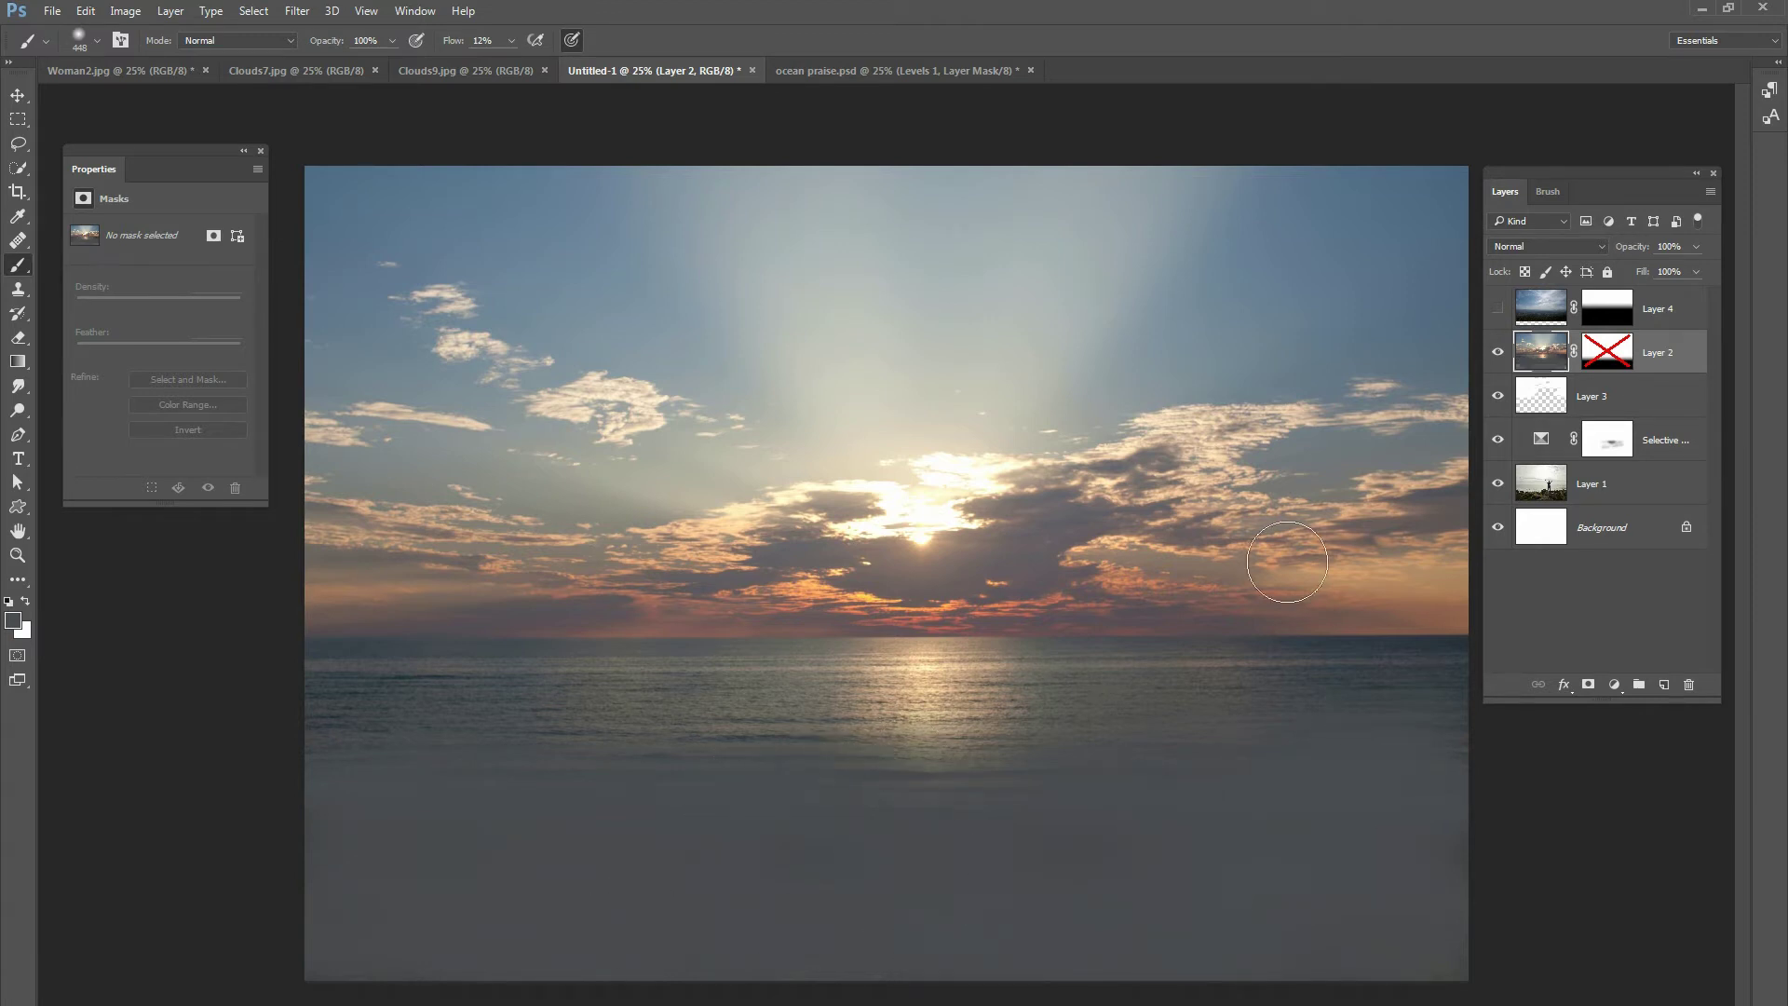
# - Delete the sunset layer's mask and set the layer's blend mode to Multiply
pyautogui.rightClick(1601, 351)
pyautogui.click(1668, 382)
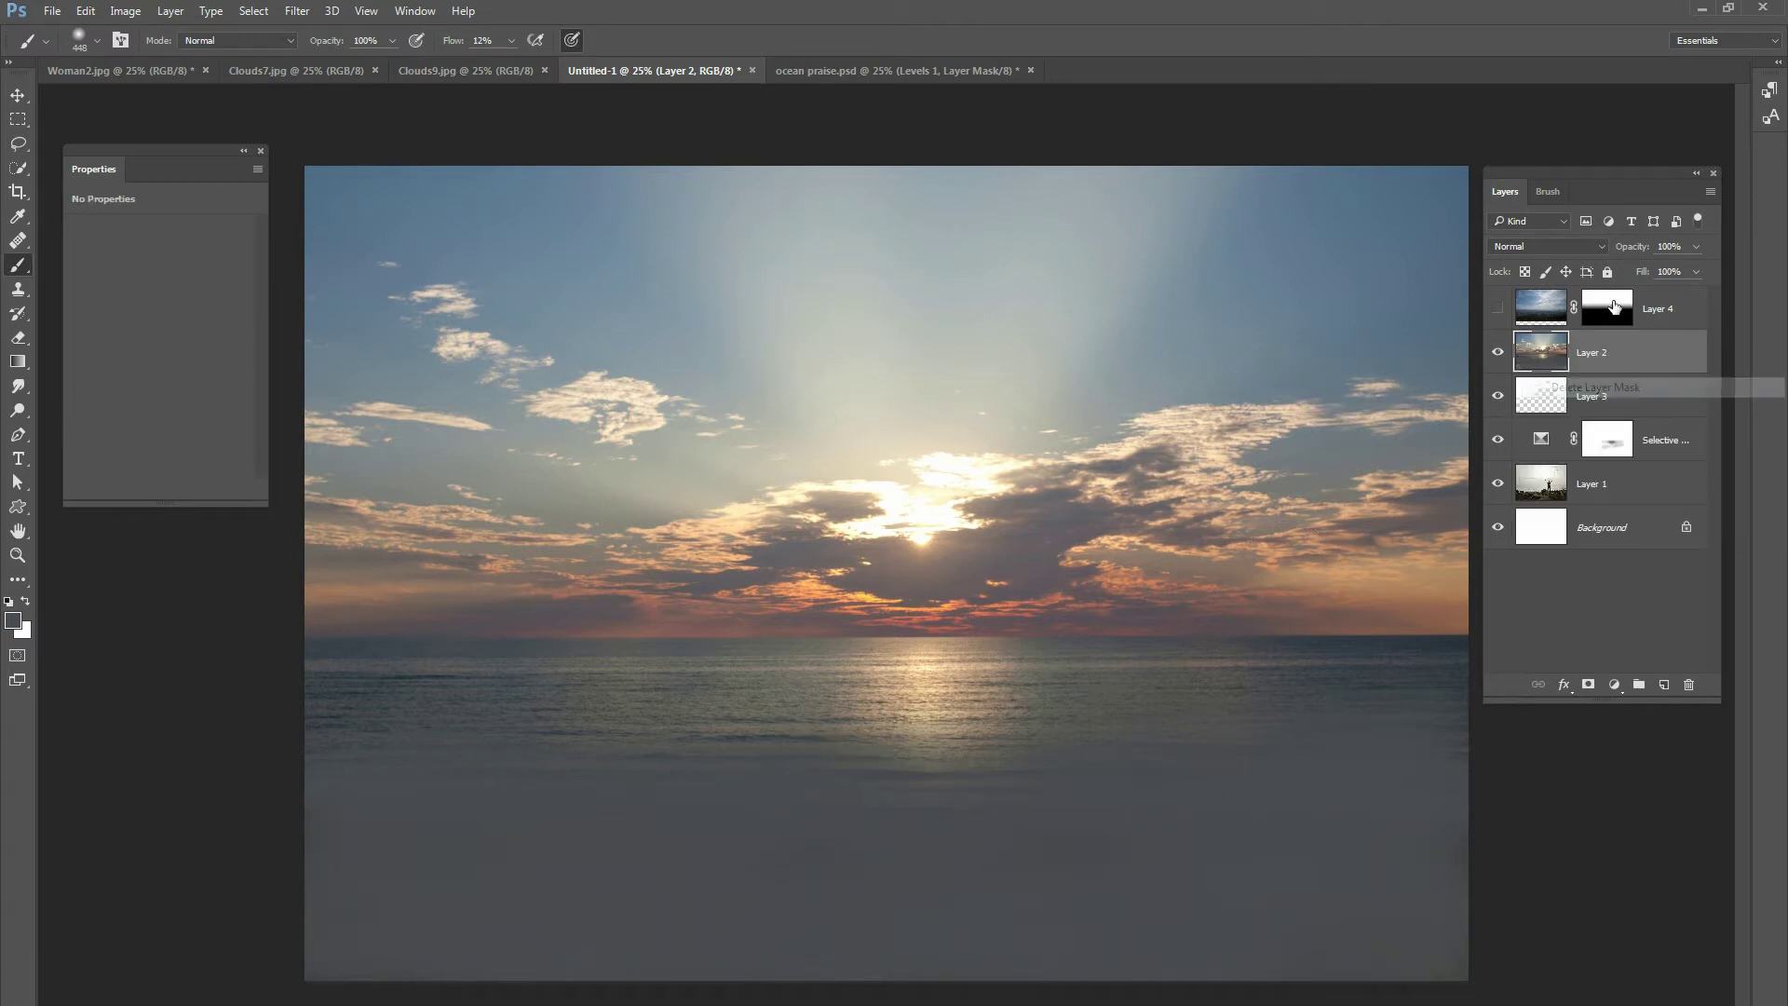
pyautogui.click(1553, 246)
pyautogui.click(1541, 306)
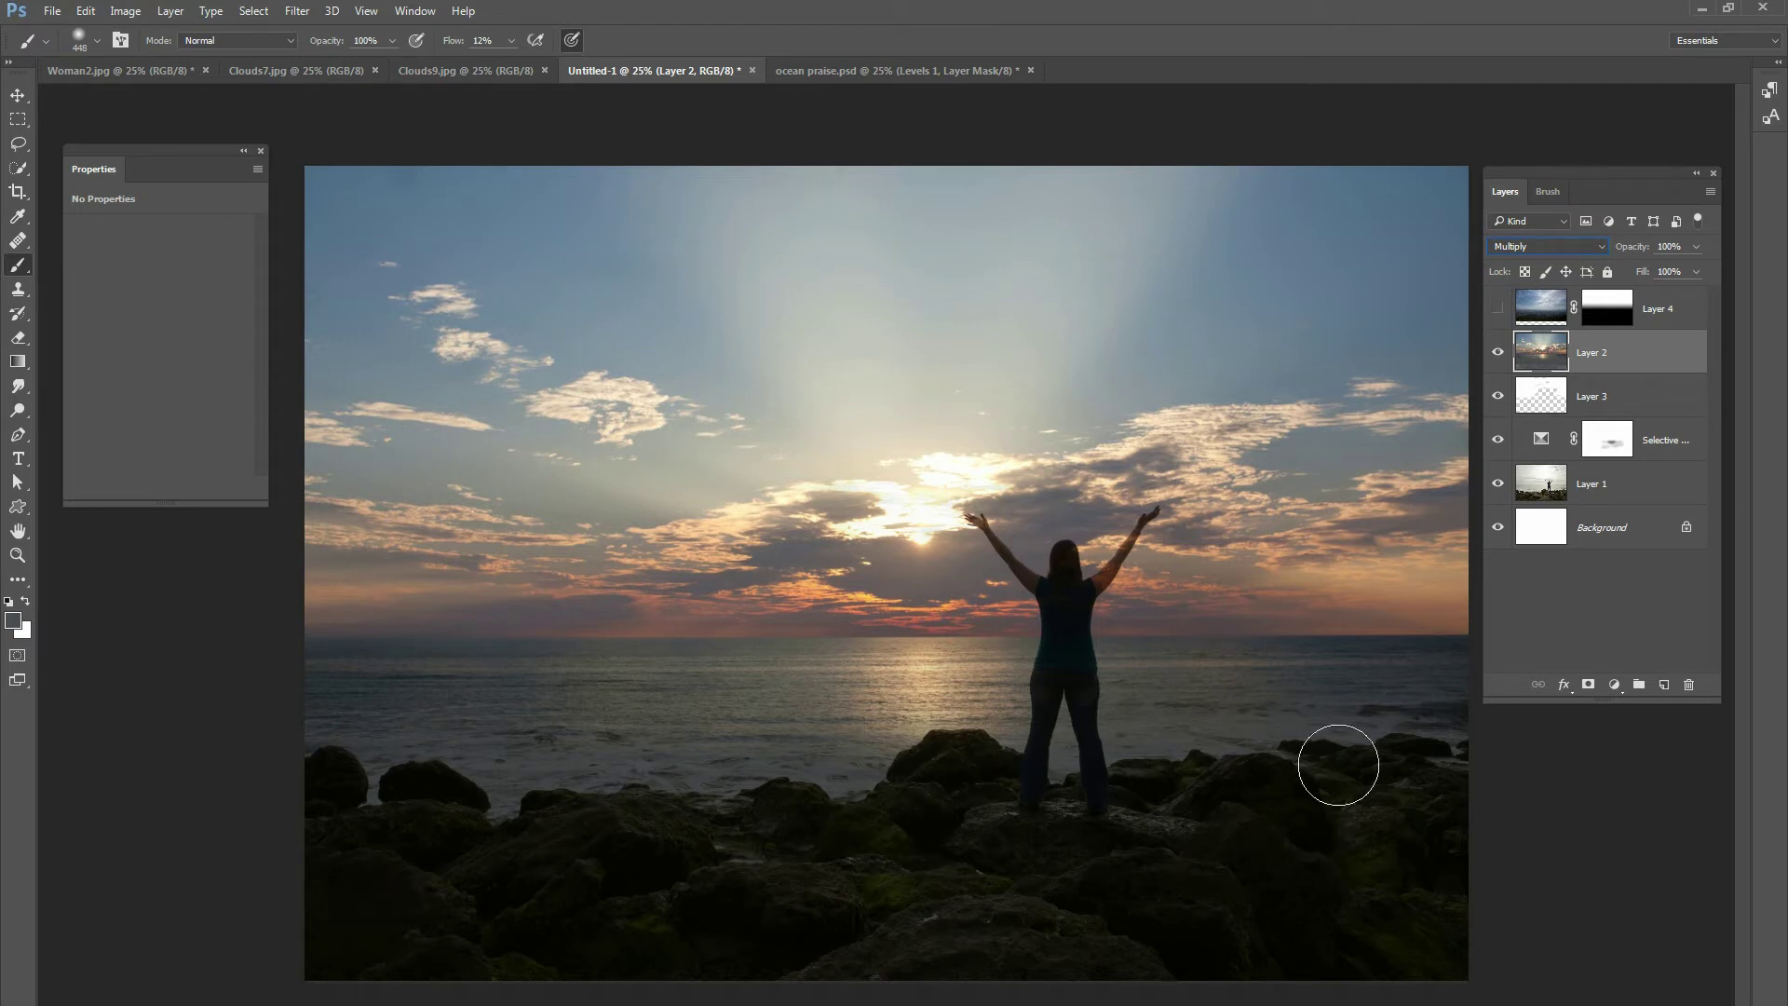
# - Show and select the blue clouds layer, and compare the woman's area with the sky layers hidden and shown
pyautogui.click(1497, 309)
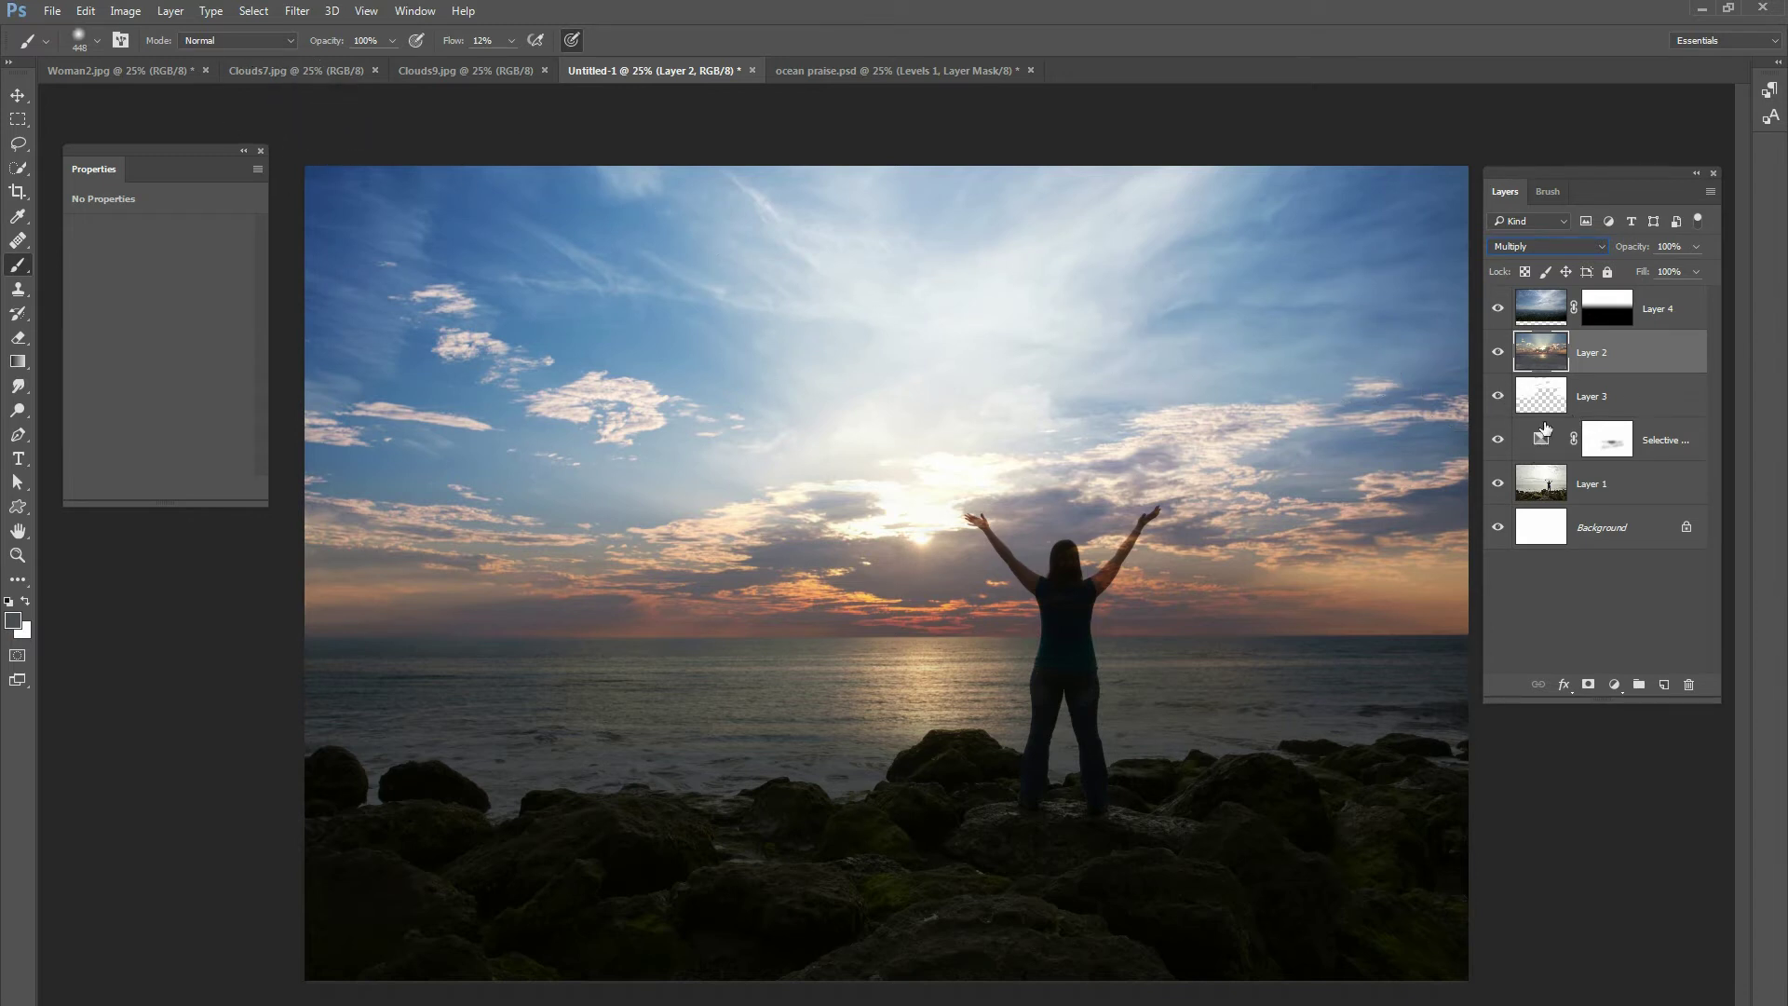
pyautogui.click(1659, 322)
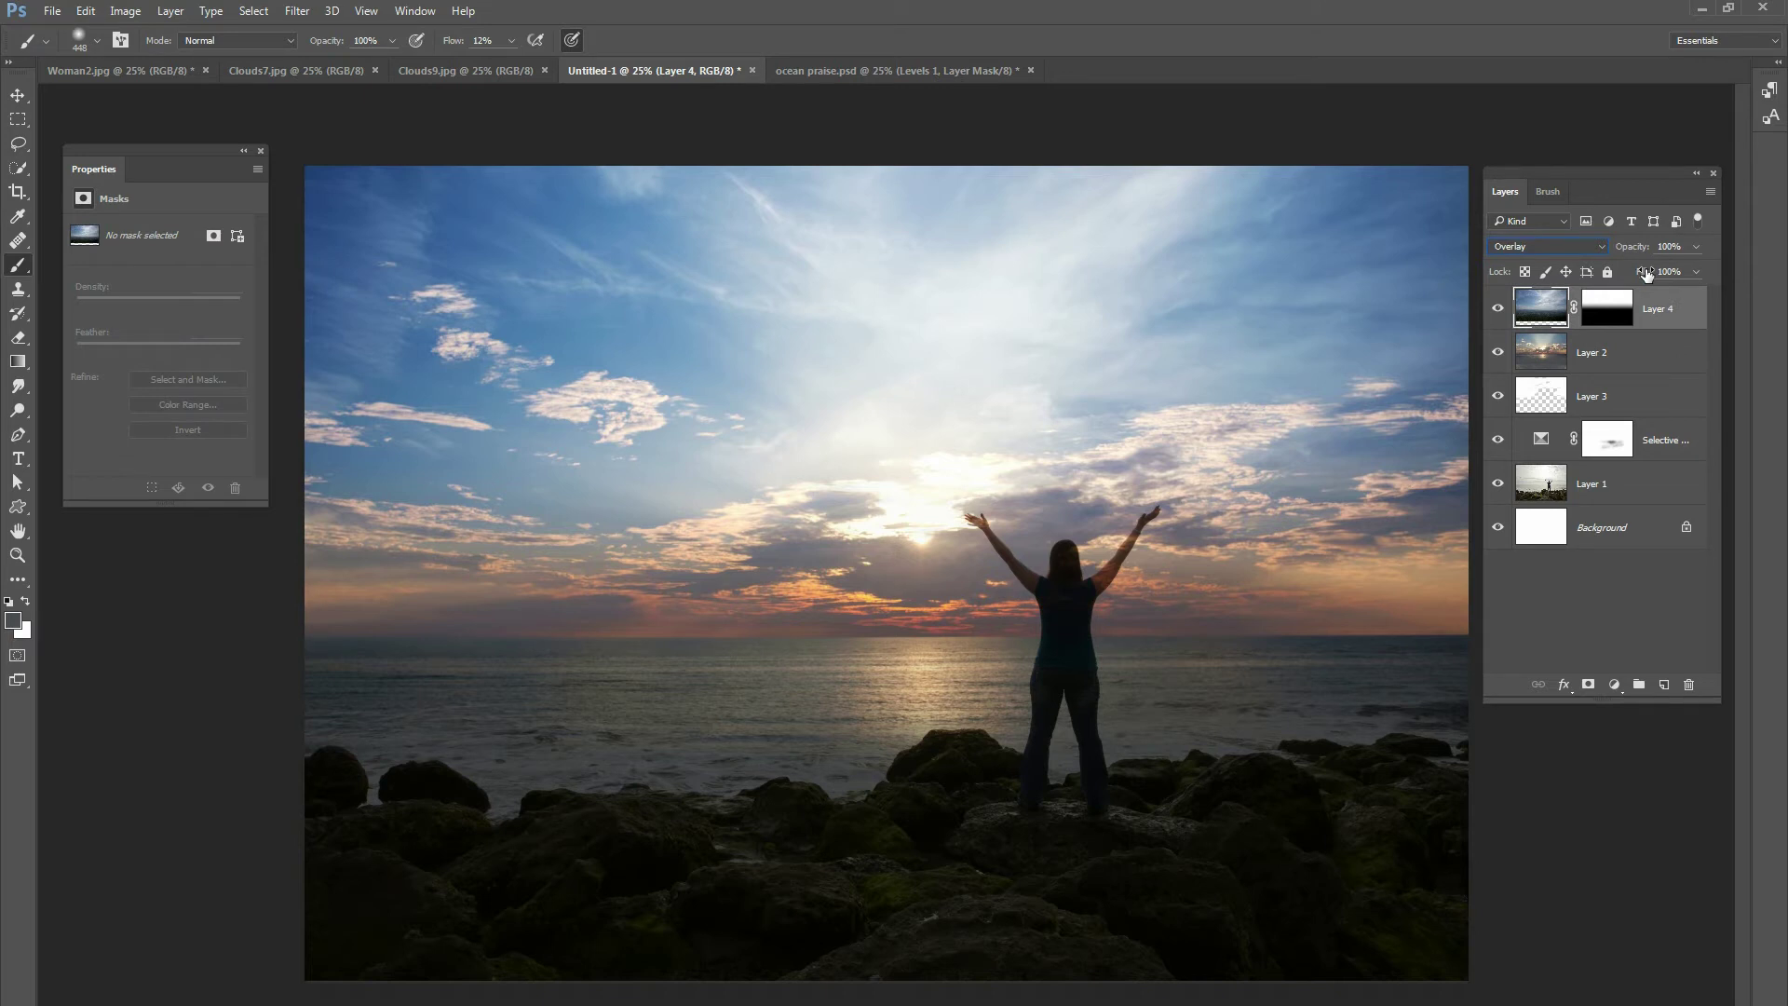
pyautogui.hotkey('ctrl', '+')
pyautogui.hotkey('ctrl', '+')
pyautogui.moveTo(1027, 600); pyautogui.dragTo(755, 506)
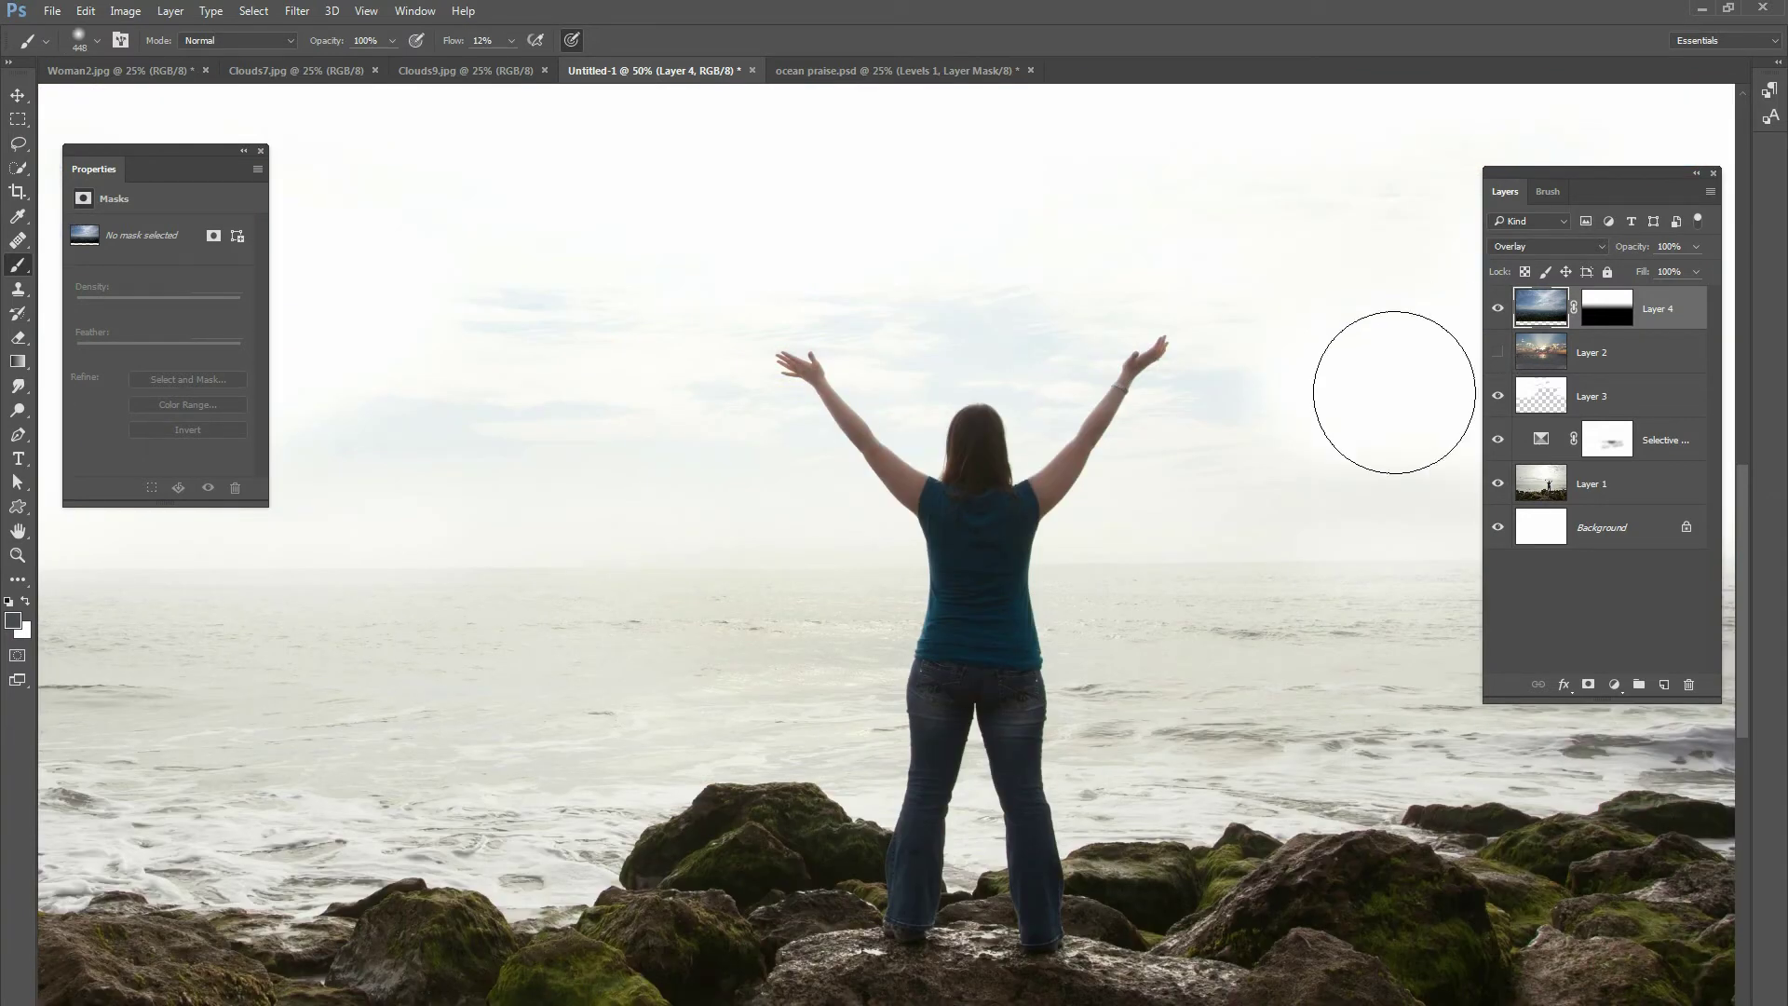
pyautogui.click(1497, 308)
pyautogui.click(1498, 352)
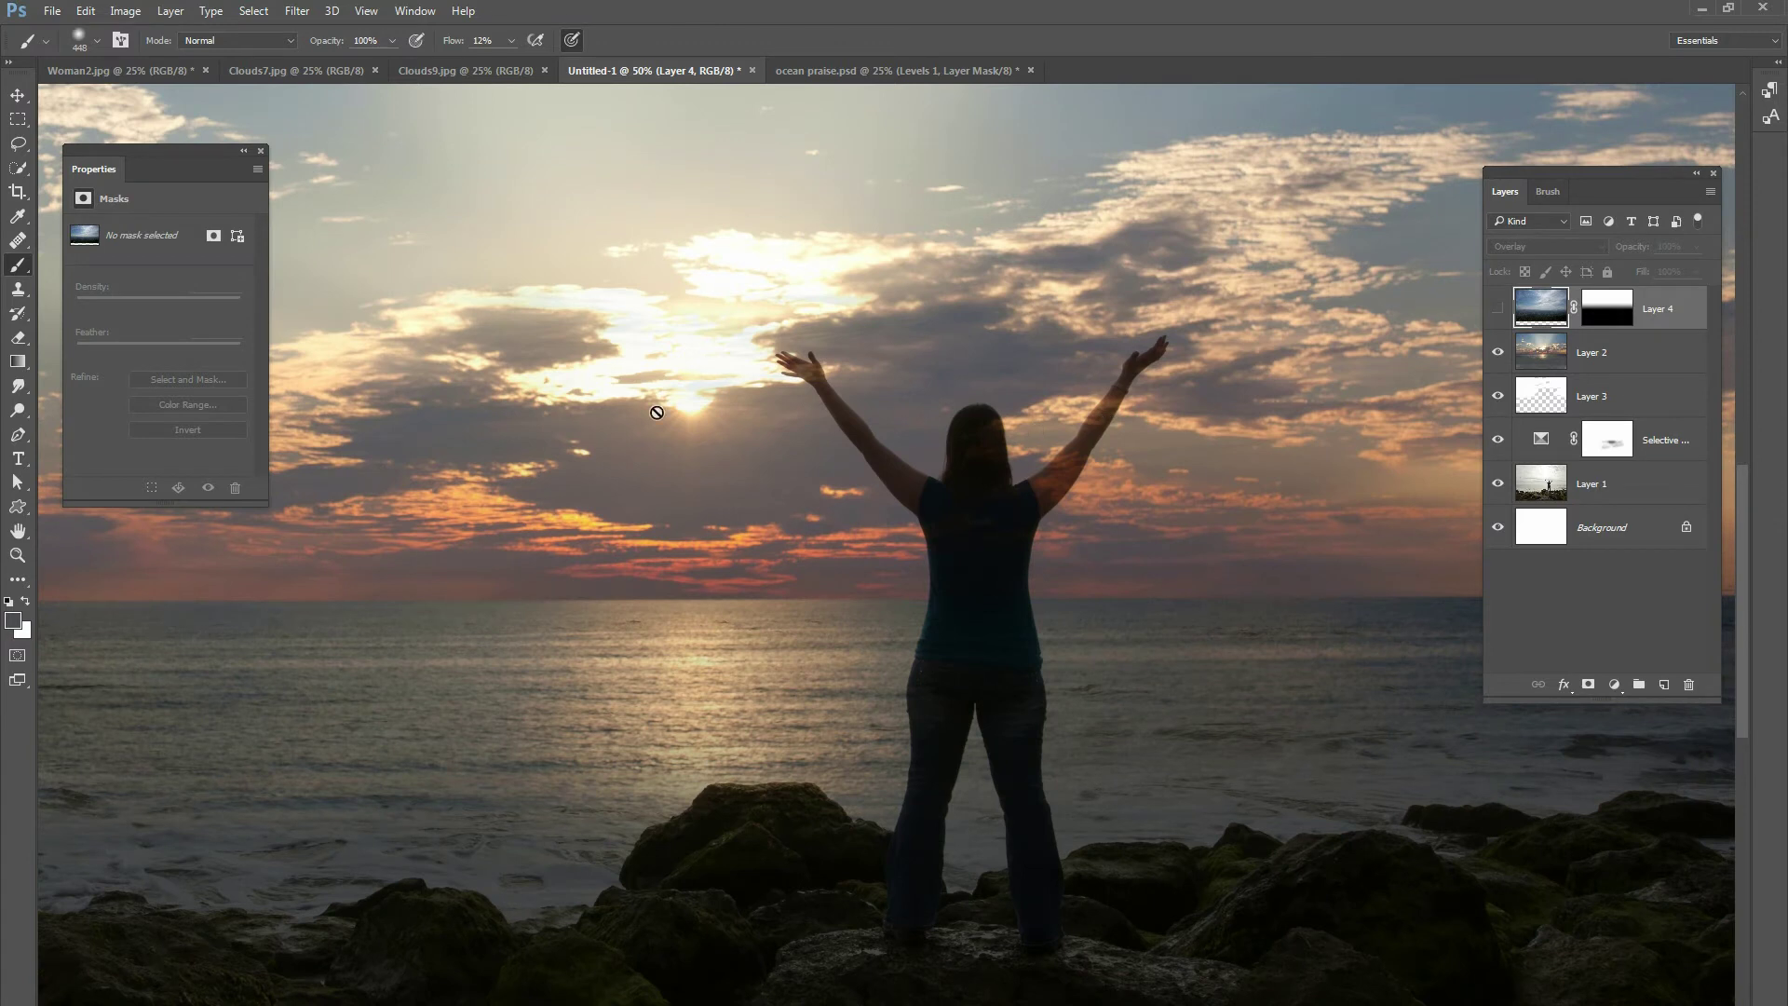
pyautogui.click(20, 96)
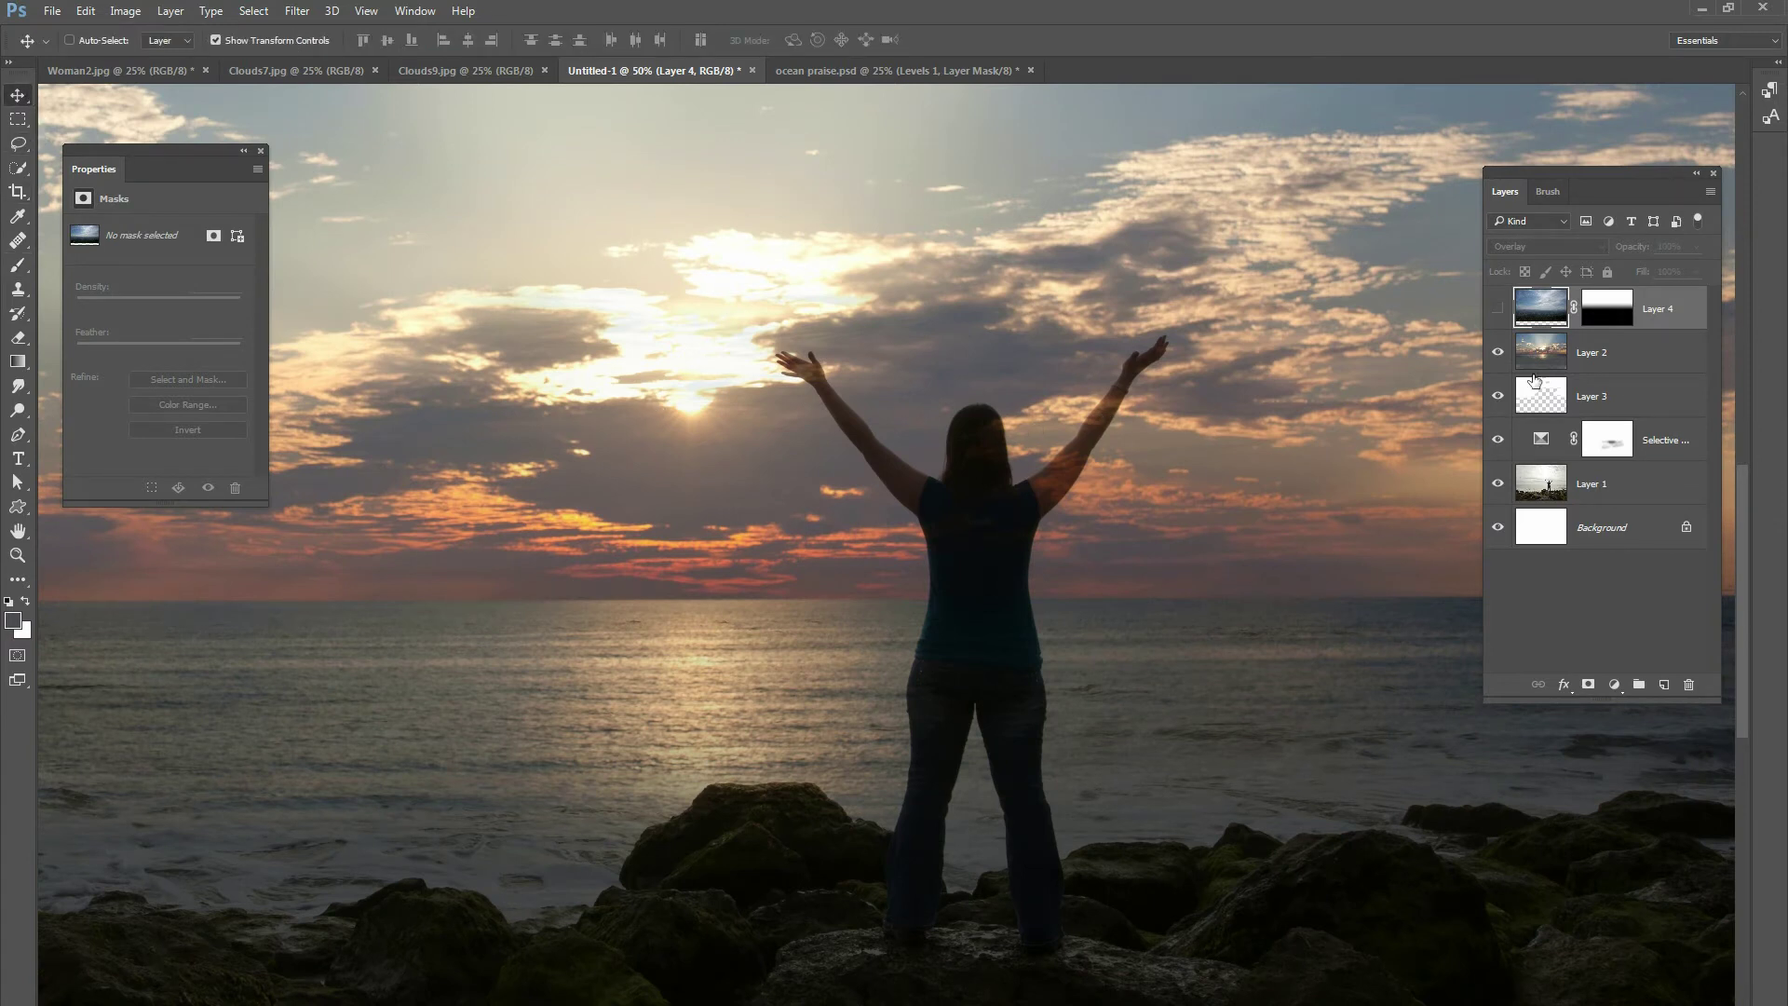
pyautogui.click(1497, 309)
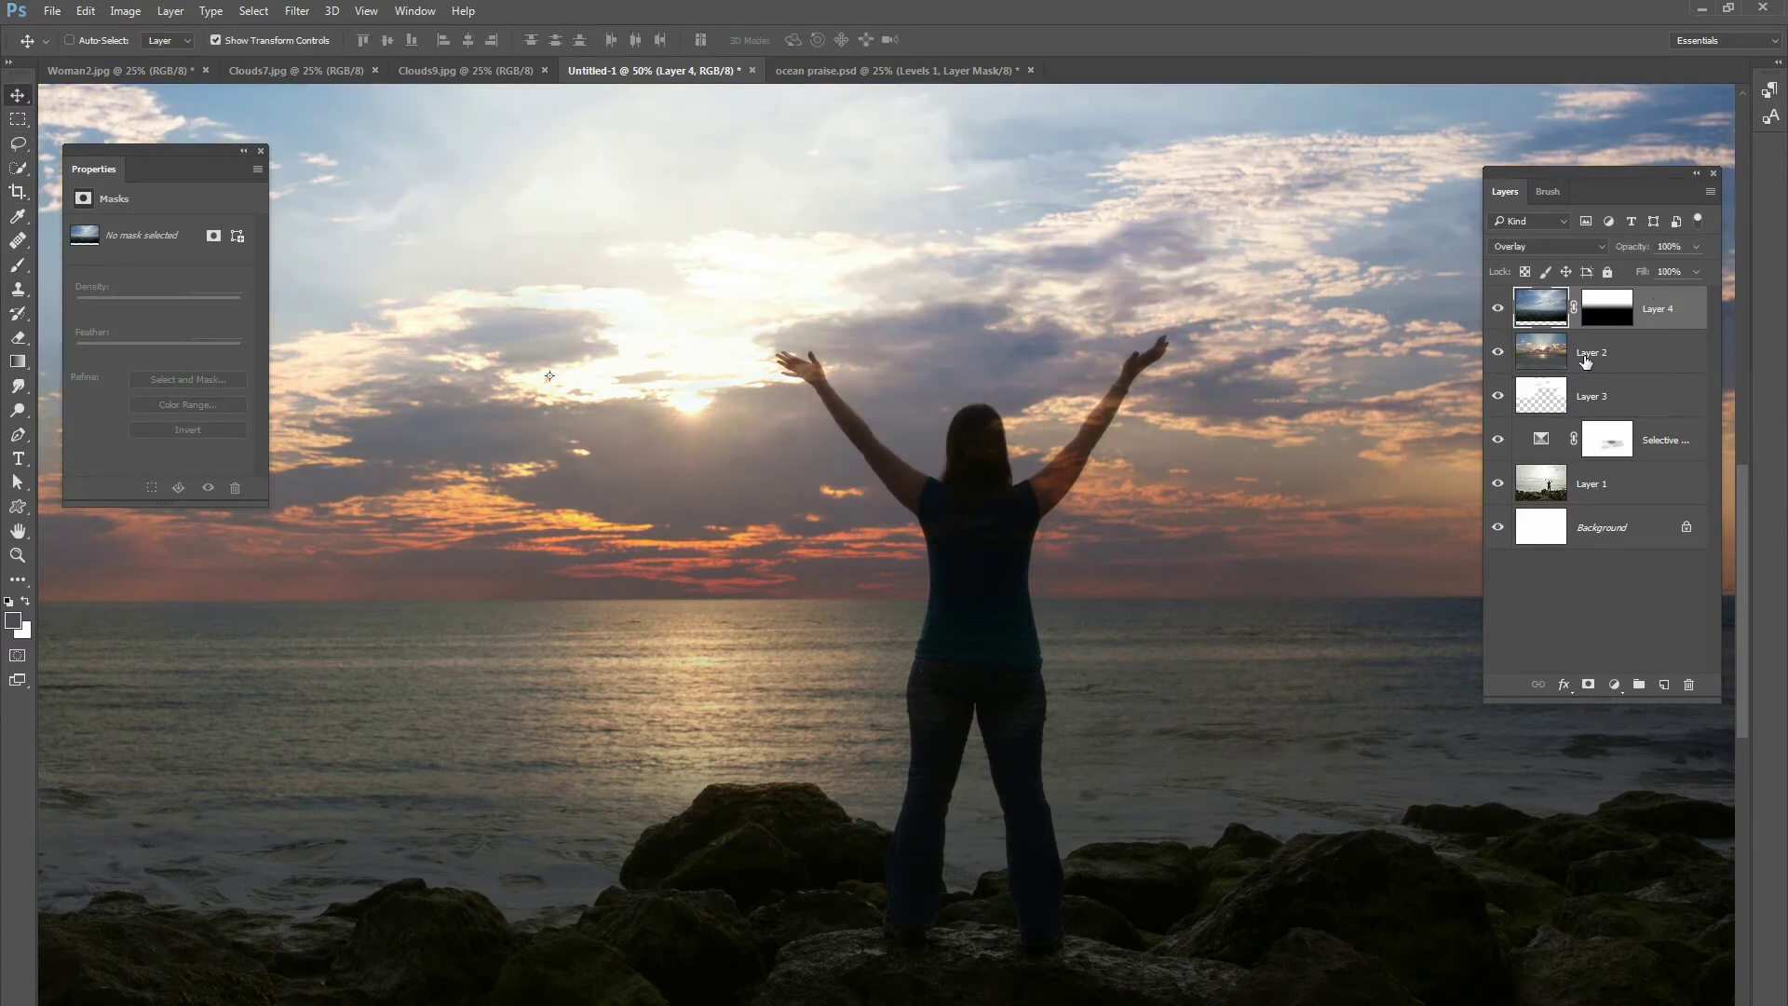
# - Hide both sky layers, quick-select the woman down to her knees on the original photo layer, and copy her to a new layer
pyautogui.moveTo(1498, 352); pyautogui.dragTo(1497, 308)
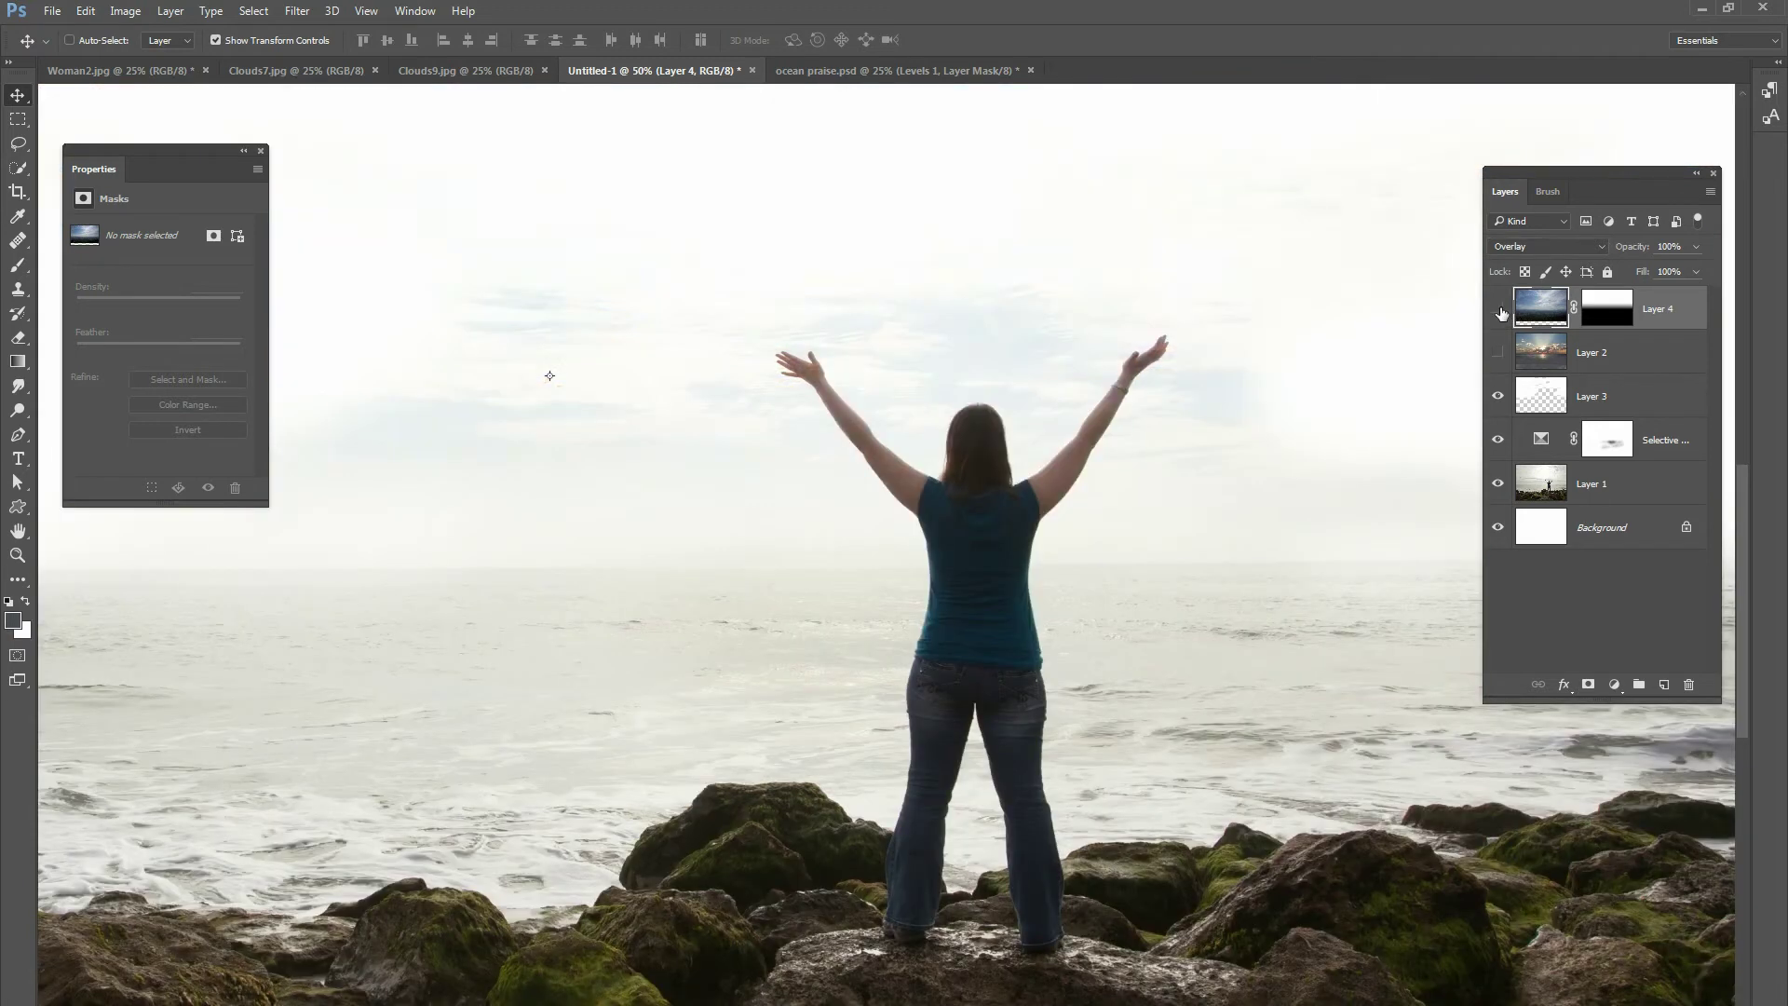
pyautogui.click(1541, 484)
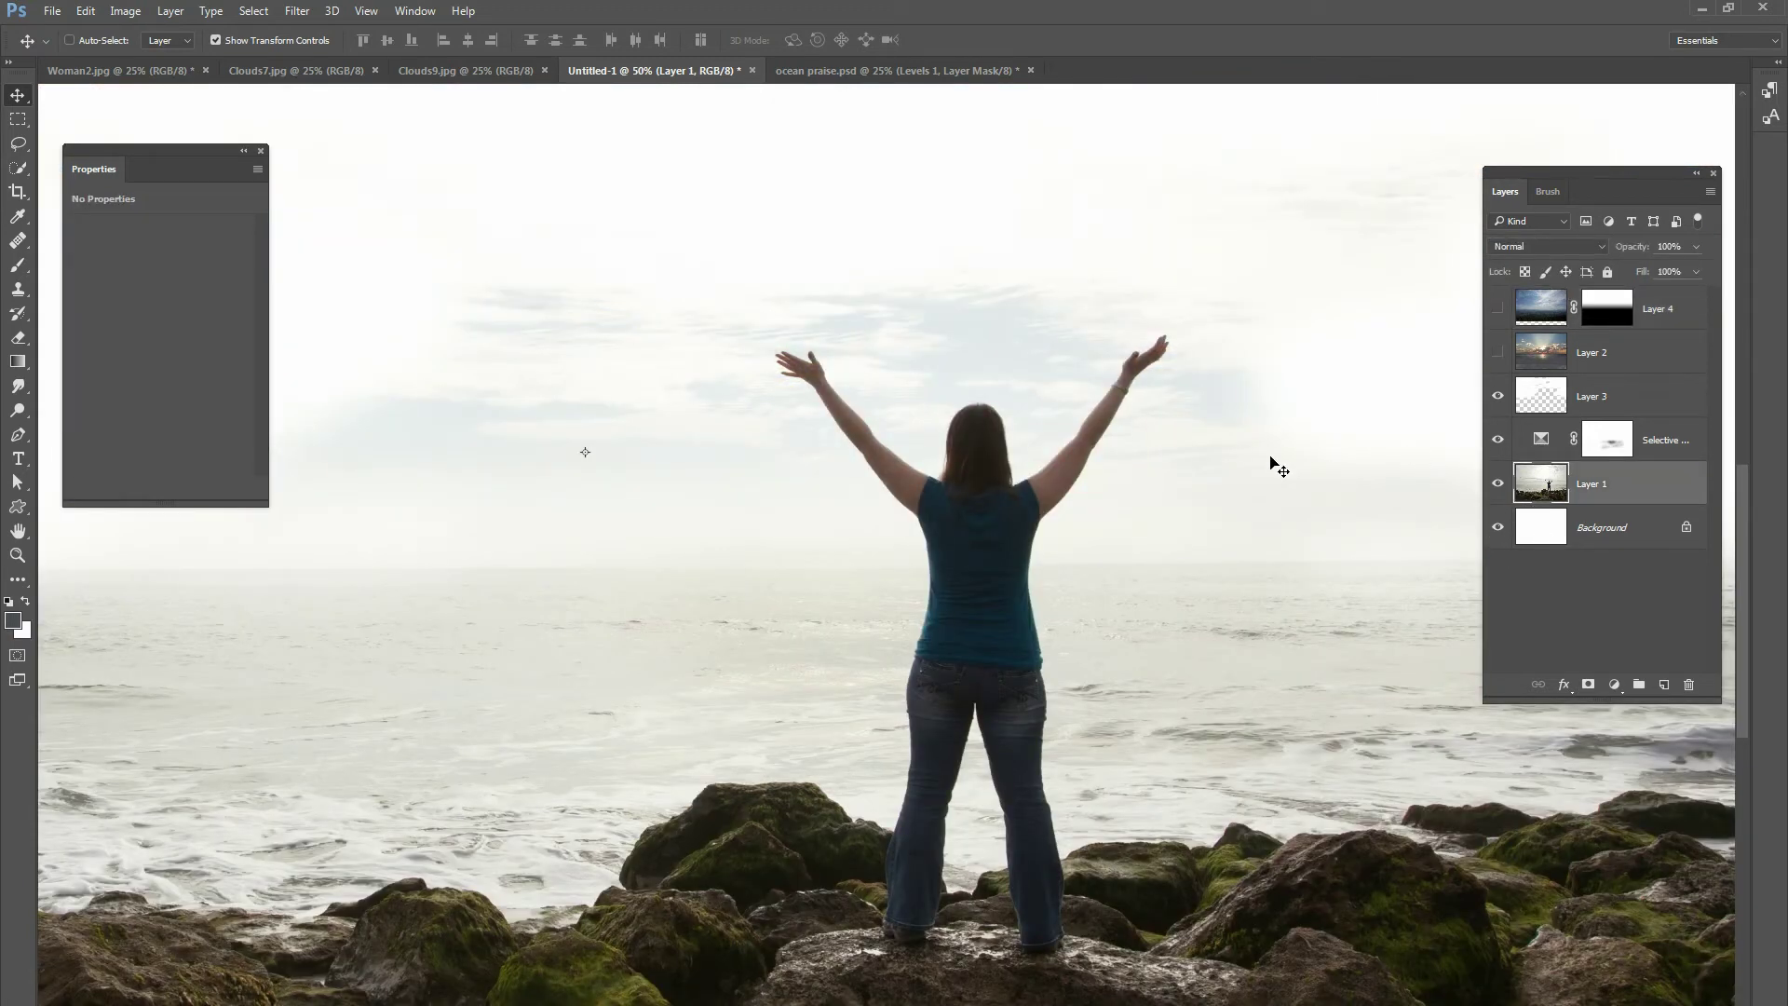
pyautogui.moveTo(29, 176); pyautogui.dragTo(75, 169)
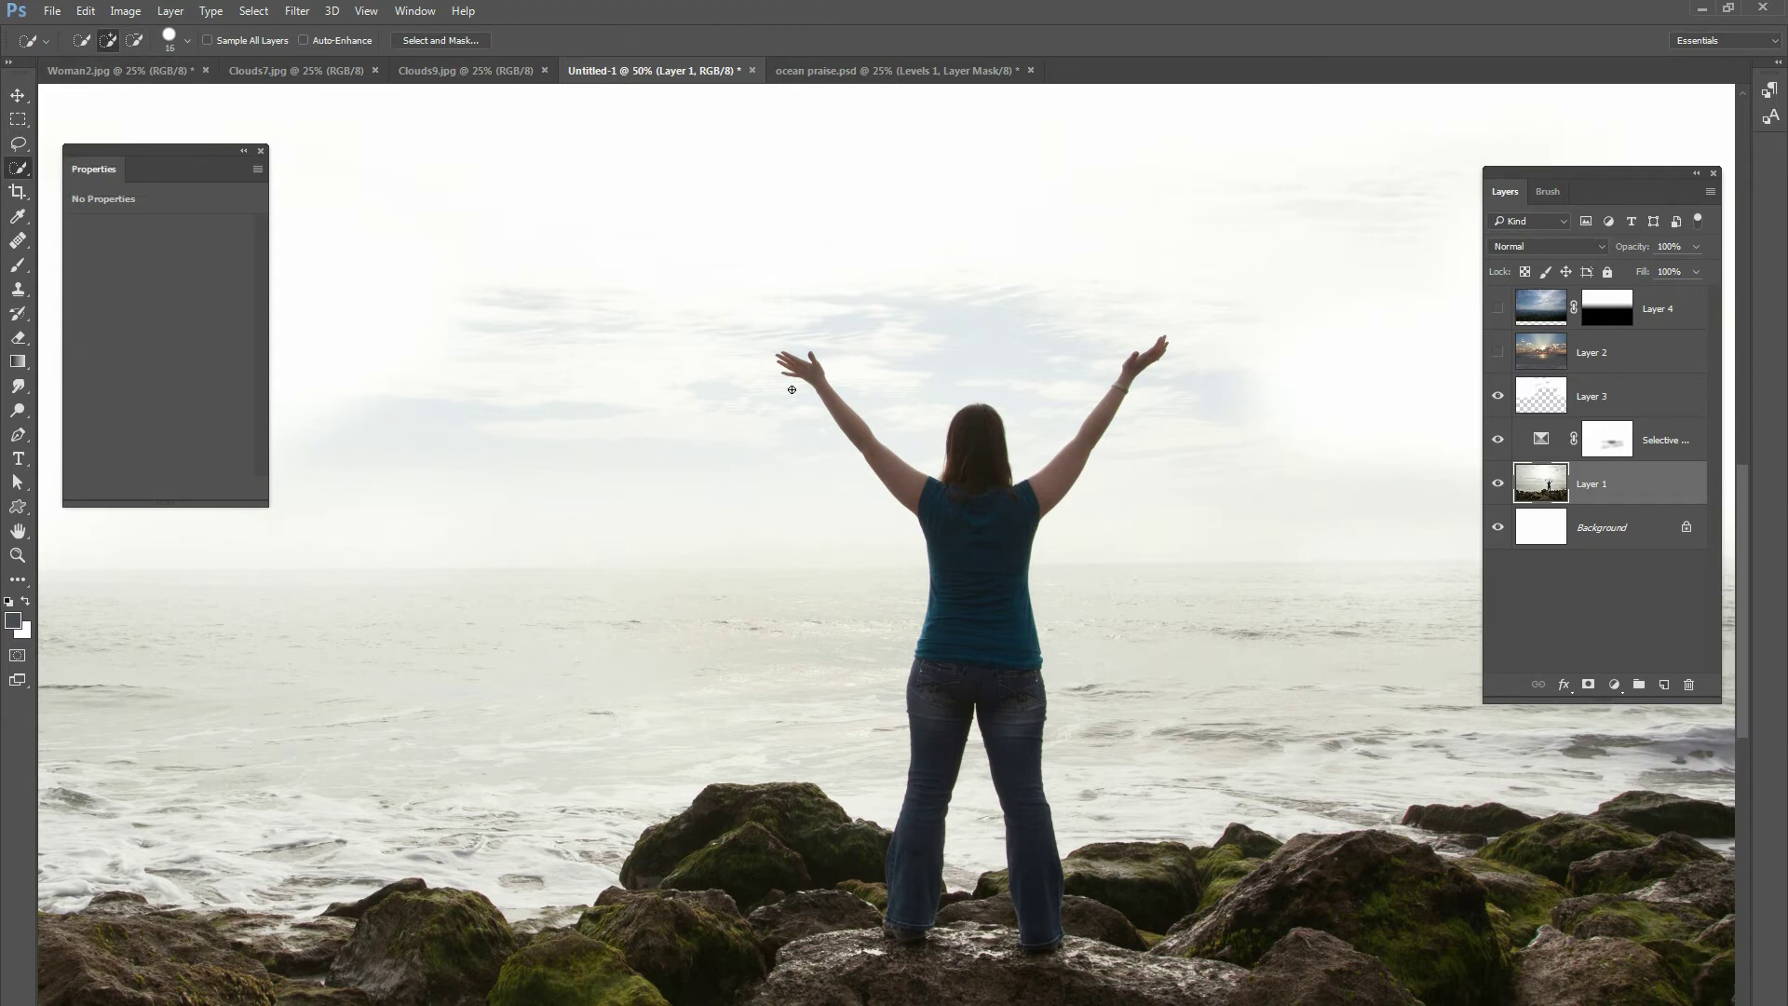
pyautogui.moveTo(856, 421)
pyautogui.mouseDown()
pyautogui.moveTo(958, 504)
pyautogui.moveTo(974, 467)
pyautogui.moveTo(985, 566)
pyautogui.moveTo(1172, 387)
pyautogui.mouseUp()
pyautogui.moveTo(1008, 684)
pyautogui.mouseDown()
pyautogui.moveTo(1018, 735)
pyautogui.moveTo(954, 766)
pyautogui.moveTo(860, 870)
pyautogui.moveTo(898, 878)
pyautogui.moveTo(897, 910)
pyautogui.moveTo(929, 823)
pyautogui.moveTo(1042, 856)
pyautogui.mouseUp()
pyautogui.moveTo(927, 873)
pyautogui.mouseDown()
pyautogui.moveTo(1006, 889)
pyautogui.moveTo(1020, 802)
pyautogui.moveTo(945, 802)
pyautogui.mouseUp()
pyautogui.click(789, 370)
pyautogui.hotkey('ctrl', 'j')
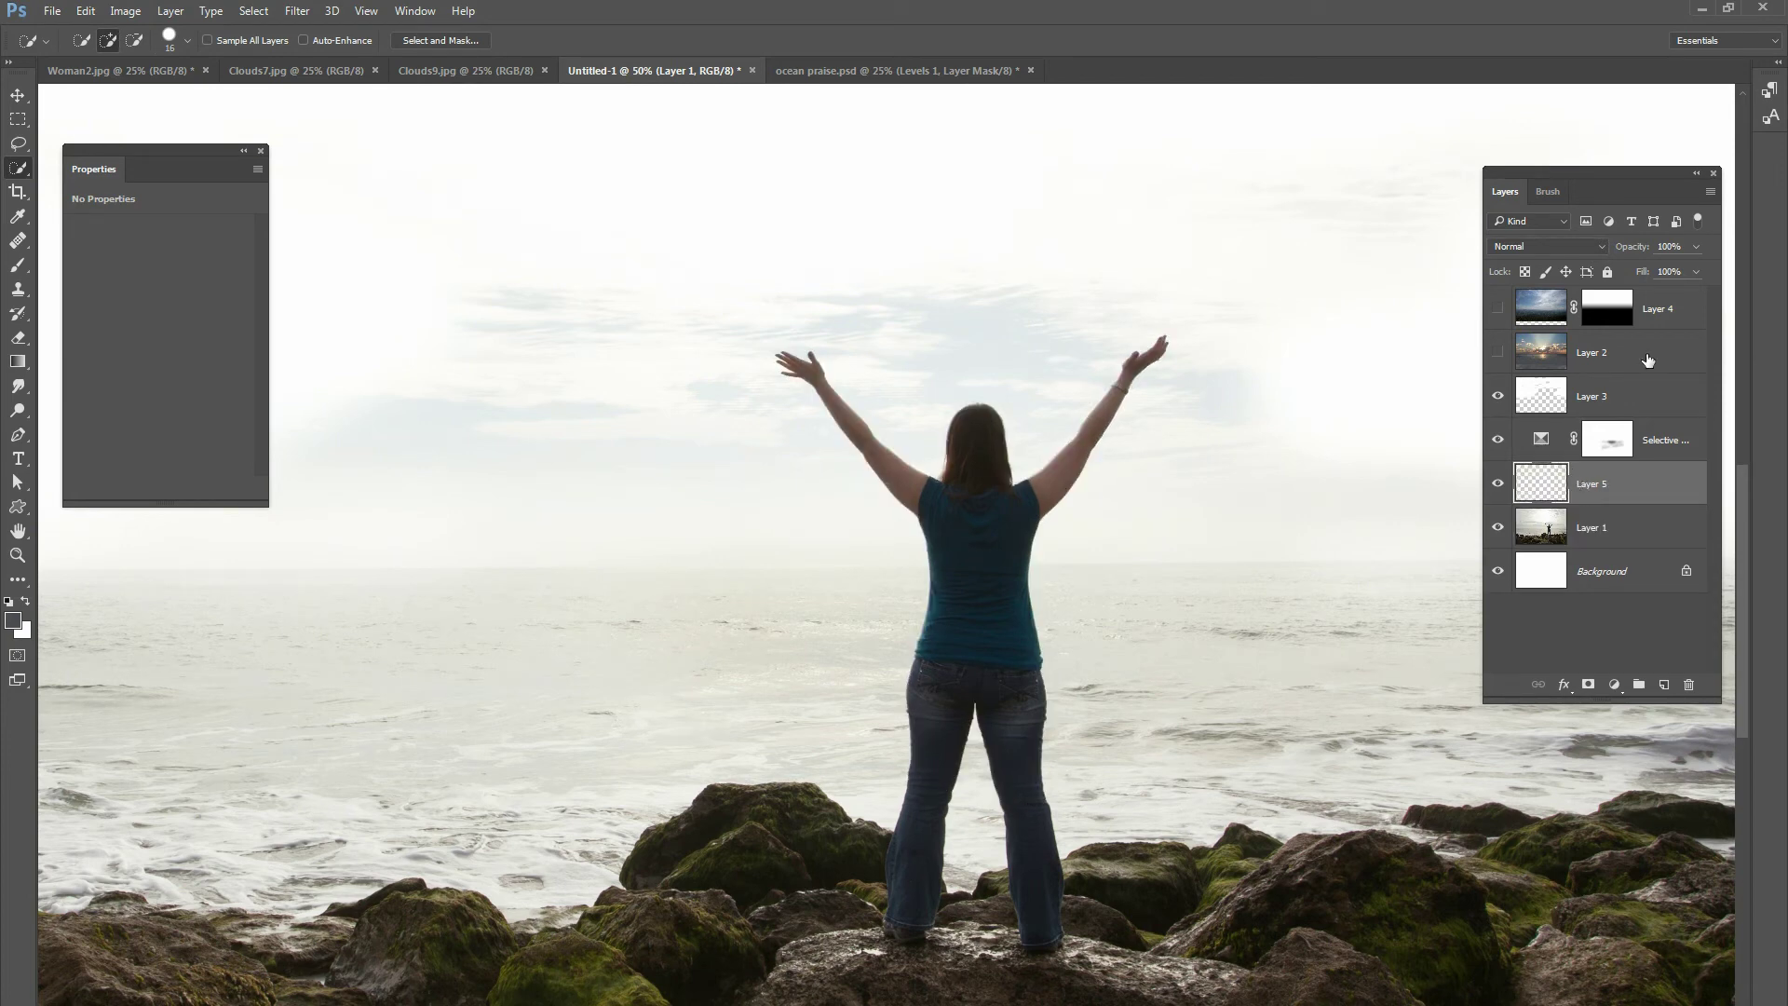
# - Show both sky layers and move the woman cutout layer directly above the sunset layer
pyautogui.click(1497, 352)
pyautogui.click(1498, 308)
pyautogui.moveTo(1587, 484); pyautogui.dragTo(1594, 340)
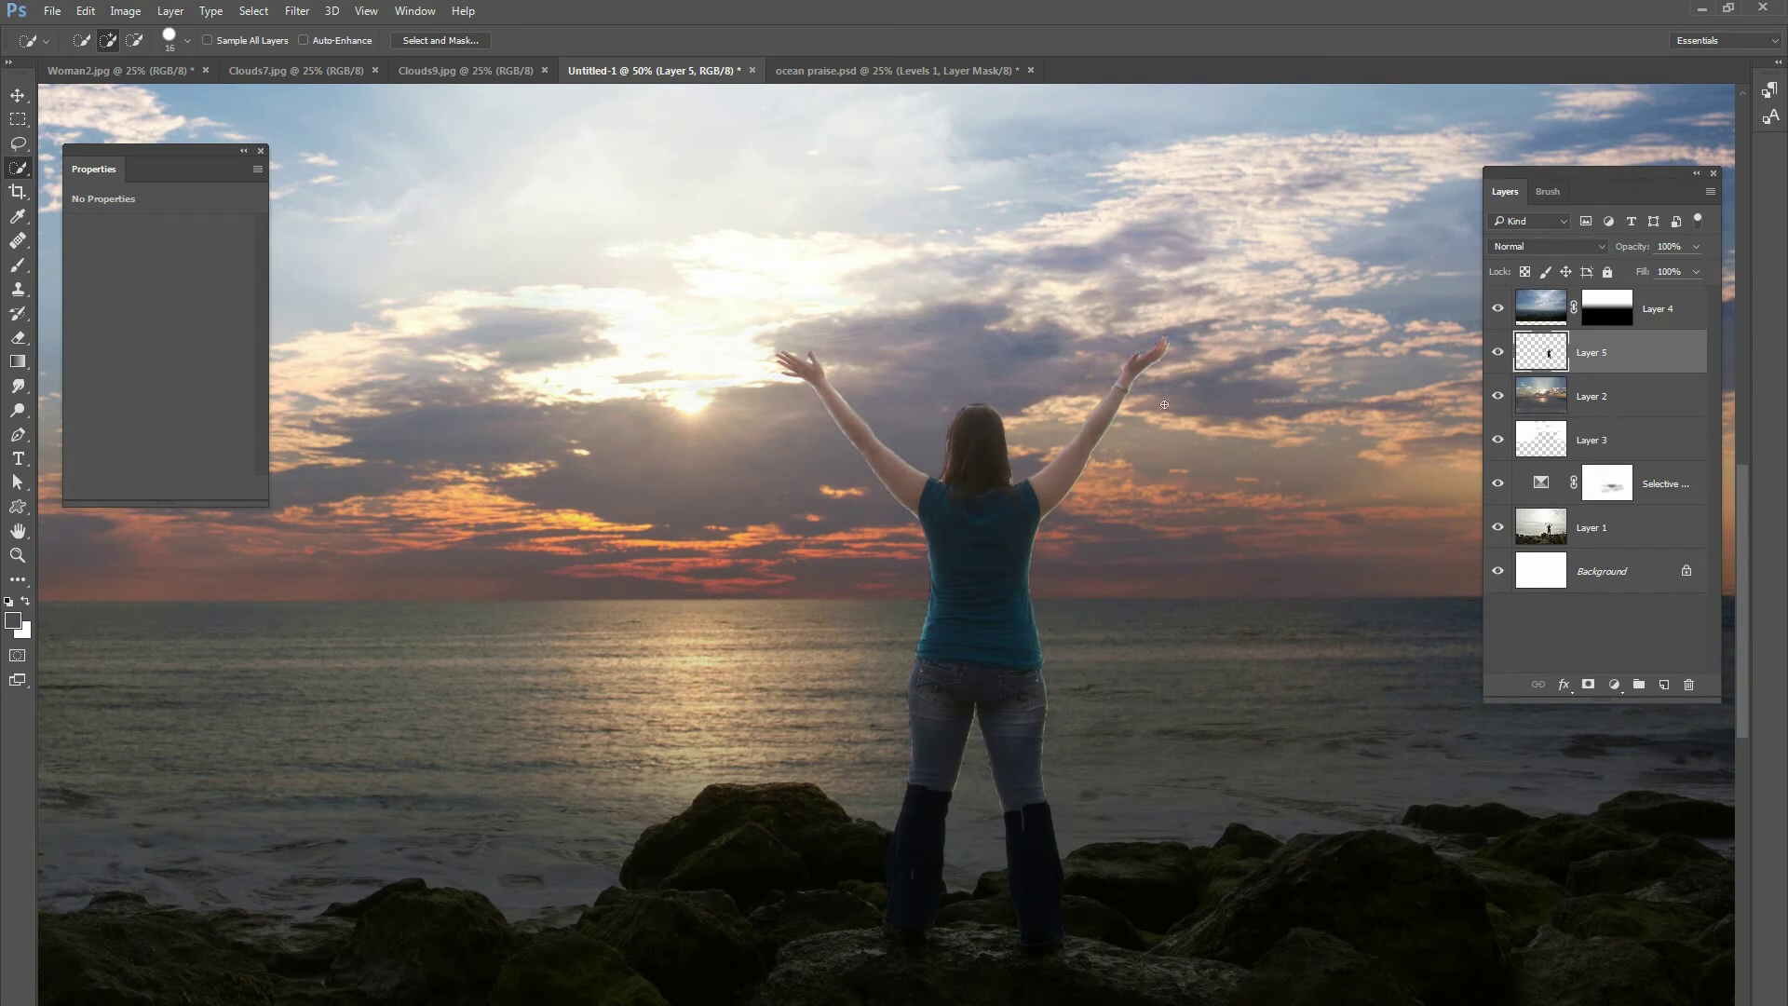
# - Compare the composite with the woman cutout layer hidden and shown
pyautogui.click(1498, 353)
pyautogui.click(1498, 353)
pyautogui.click(1501, 354)
pyautogui.click(1498, 354)
pyautogui.click(1498, 354)
pyautogui.click(1498, 352)
pyautogui.moveTo(1580, 391); pyautogui.dragTo(1513, 335)
pyautogui.click(1501, 354)
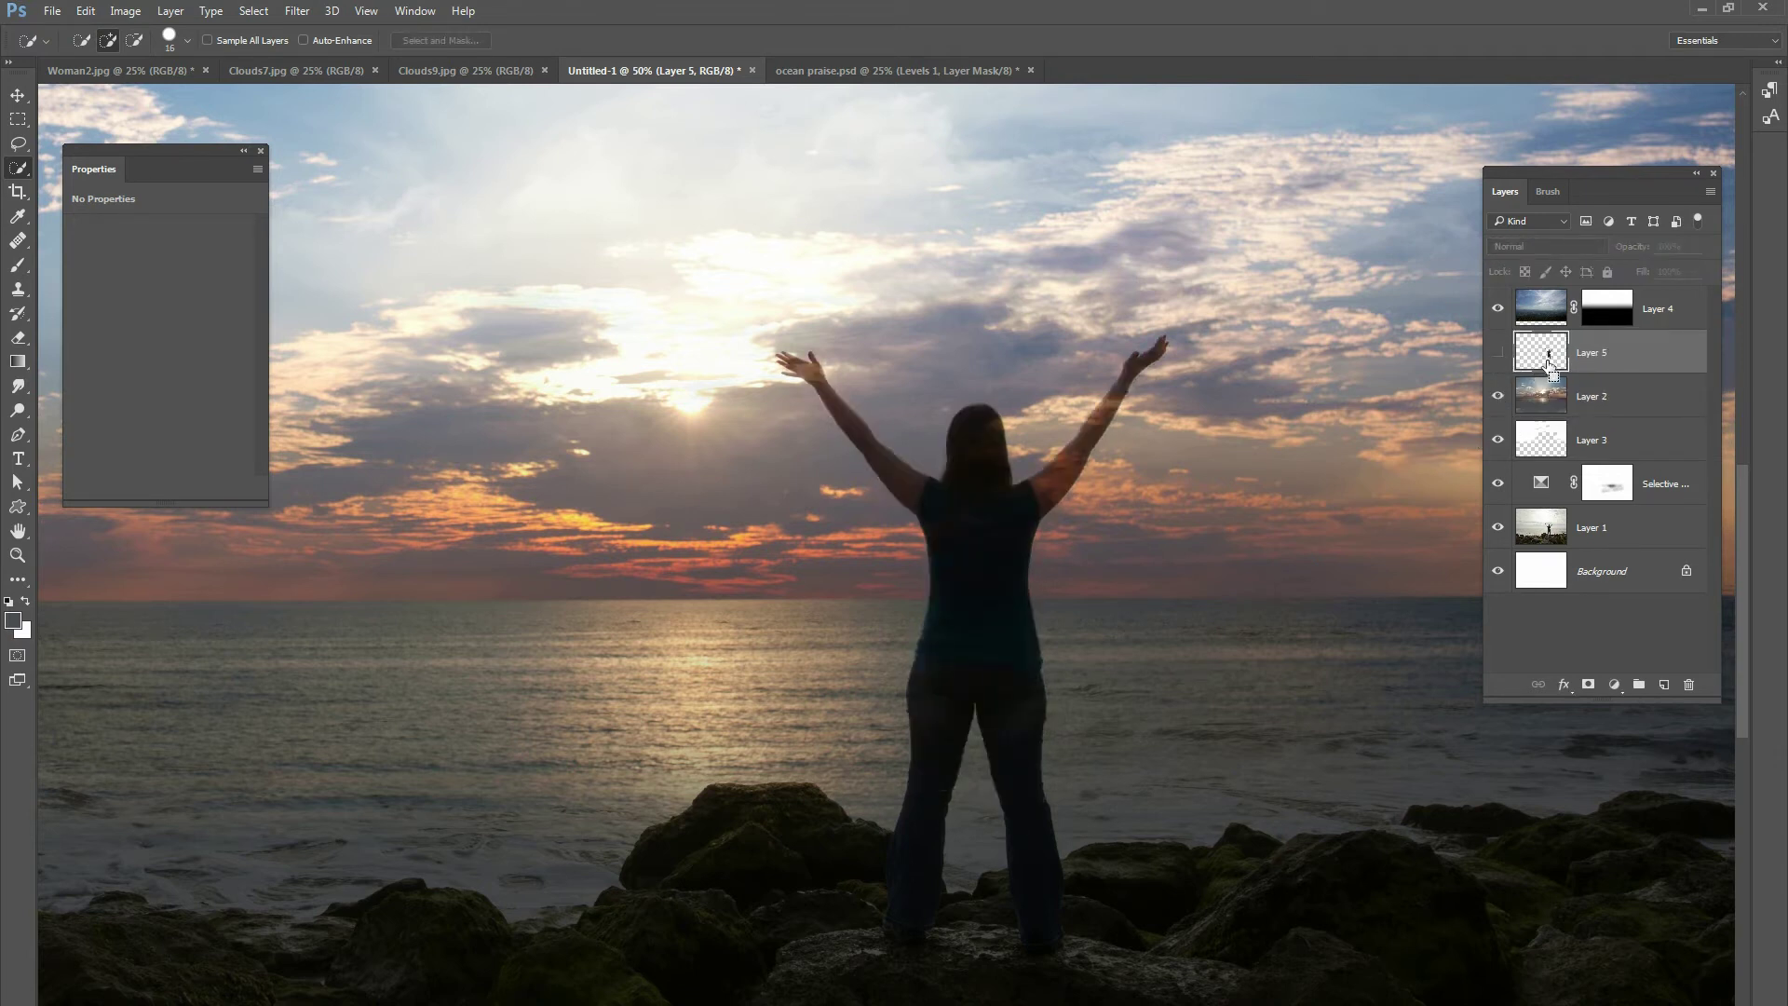
# - Load the woman cutout's outline on the sunset layer, hide the blue clouds layer, and deselect
pyautogui.keyDown('ctrl'); pyautogui.click(1541, 352); pyautogui.keyUp('ctrl')
pyautogui.click(1546, 406)
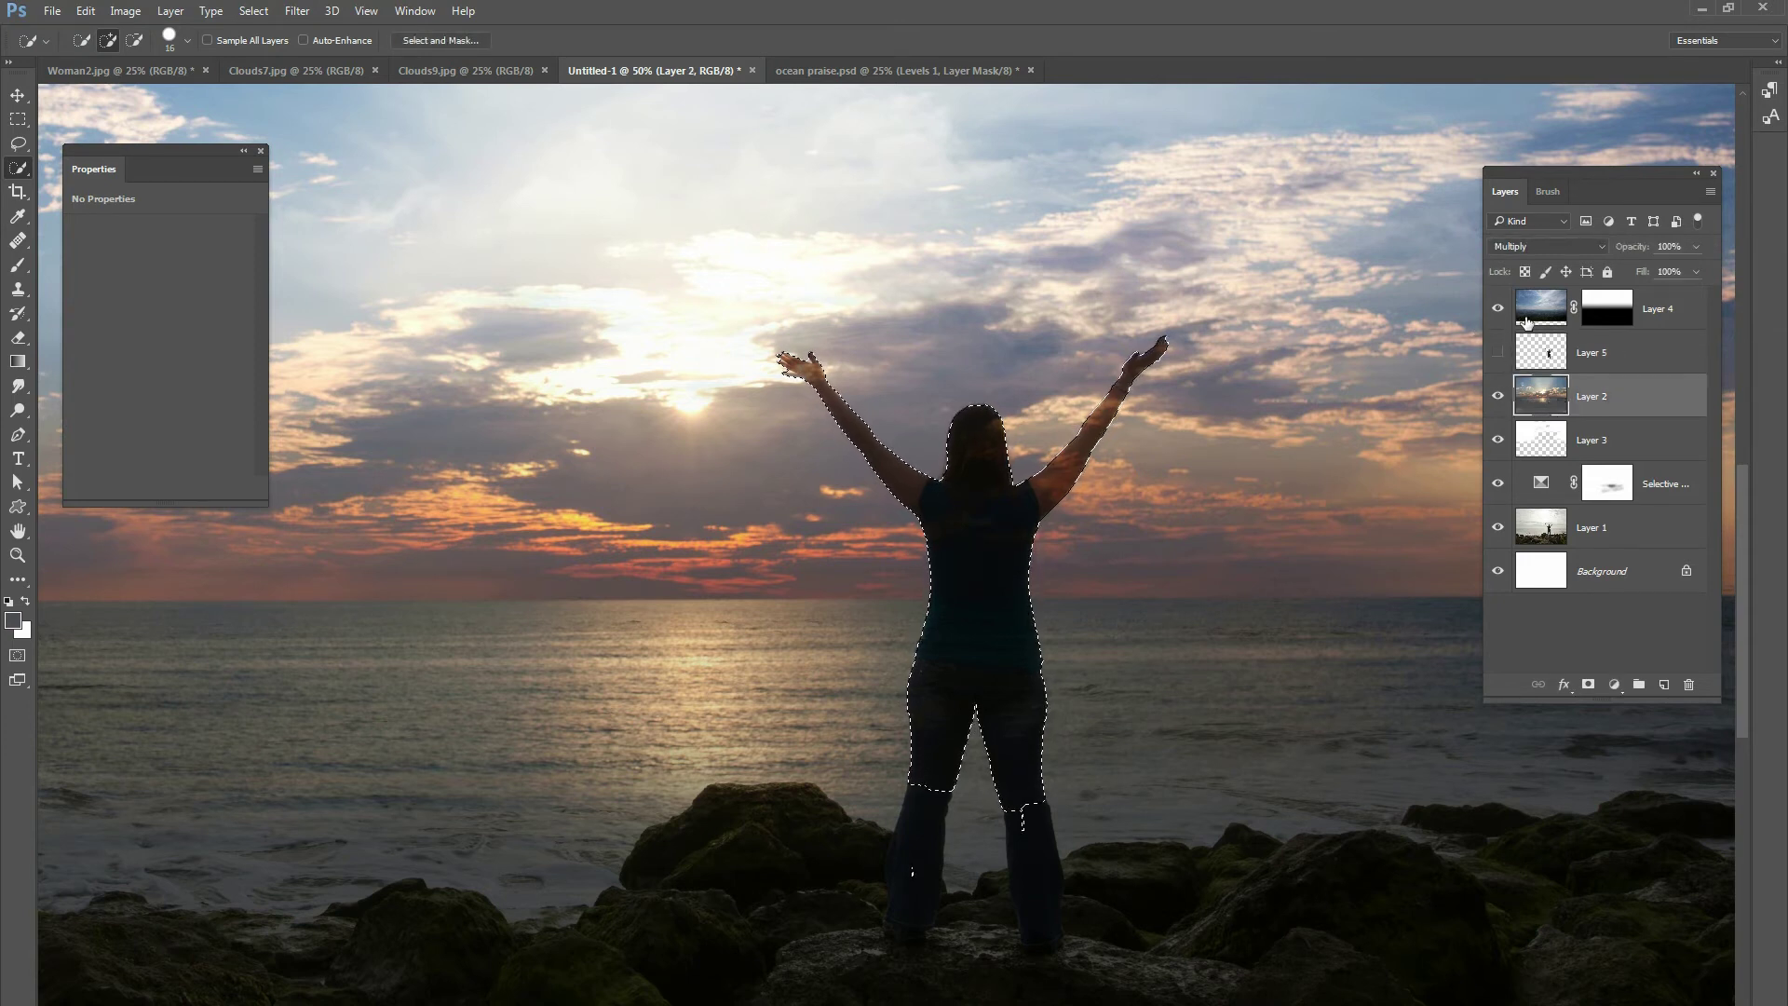
pyautogui.click(1497, 308)
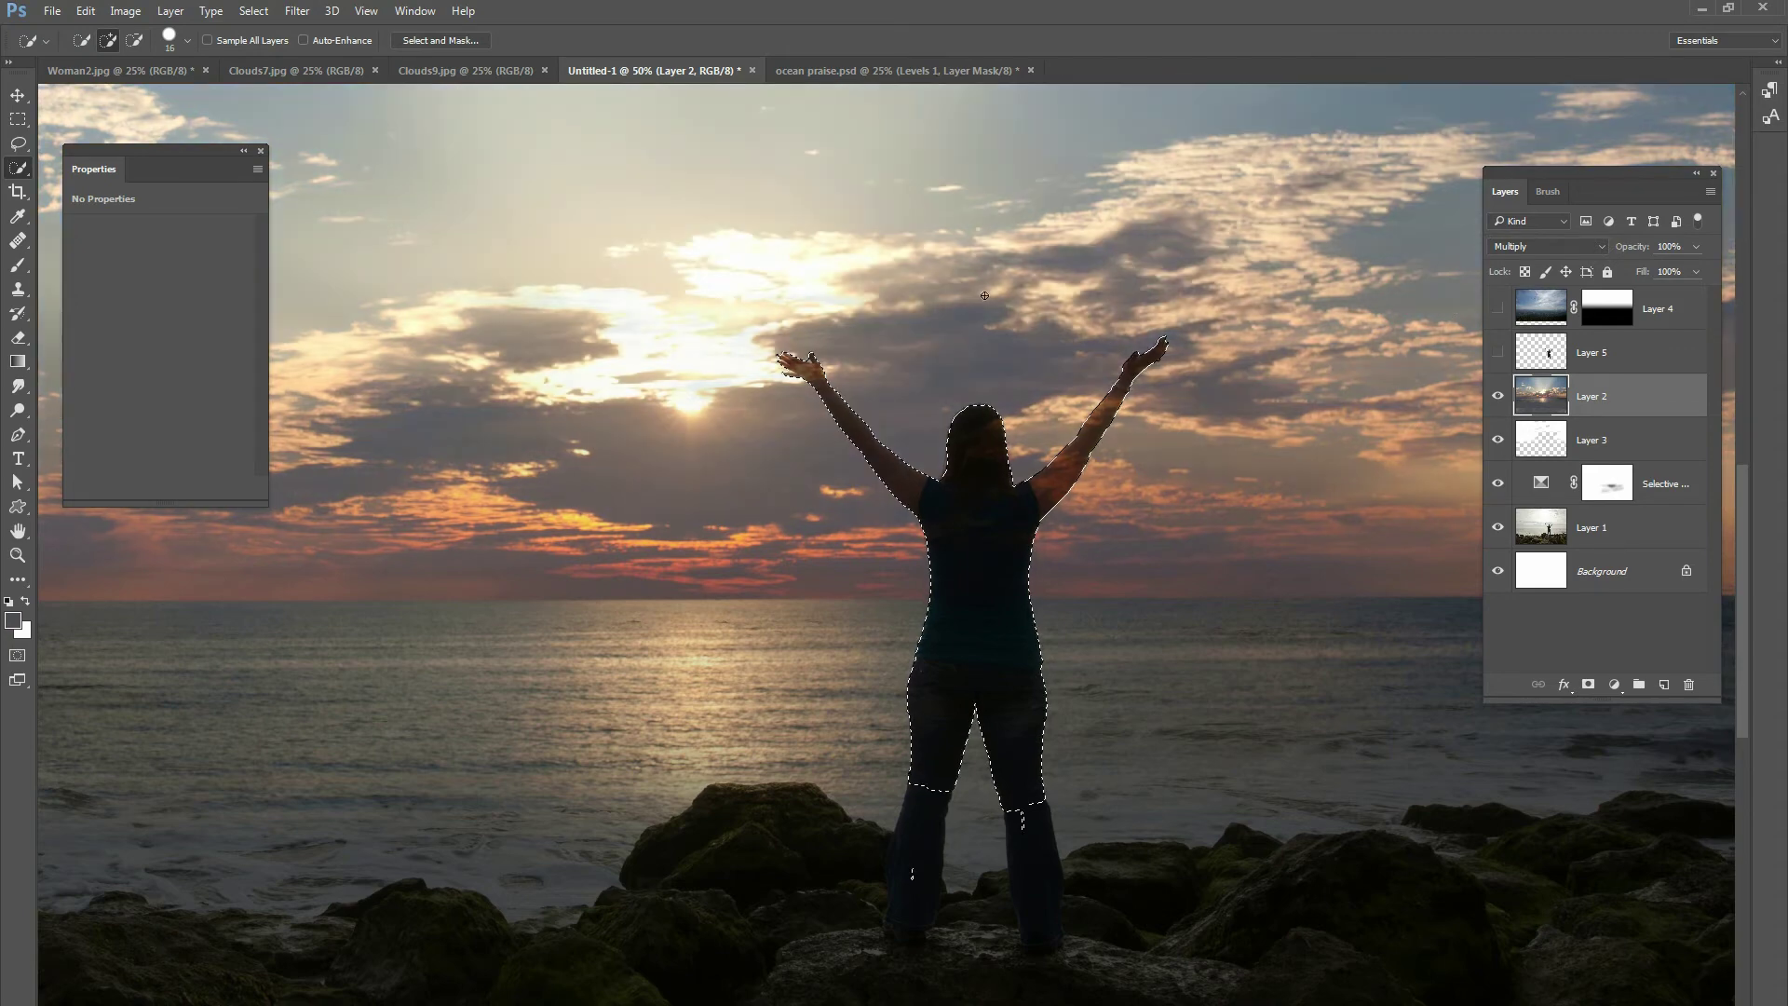
pyautogui.click(253, 10)
pyautogui.click(271, 48)
pyautogui.click(253, 11)
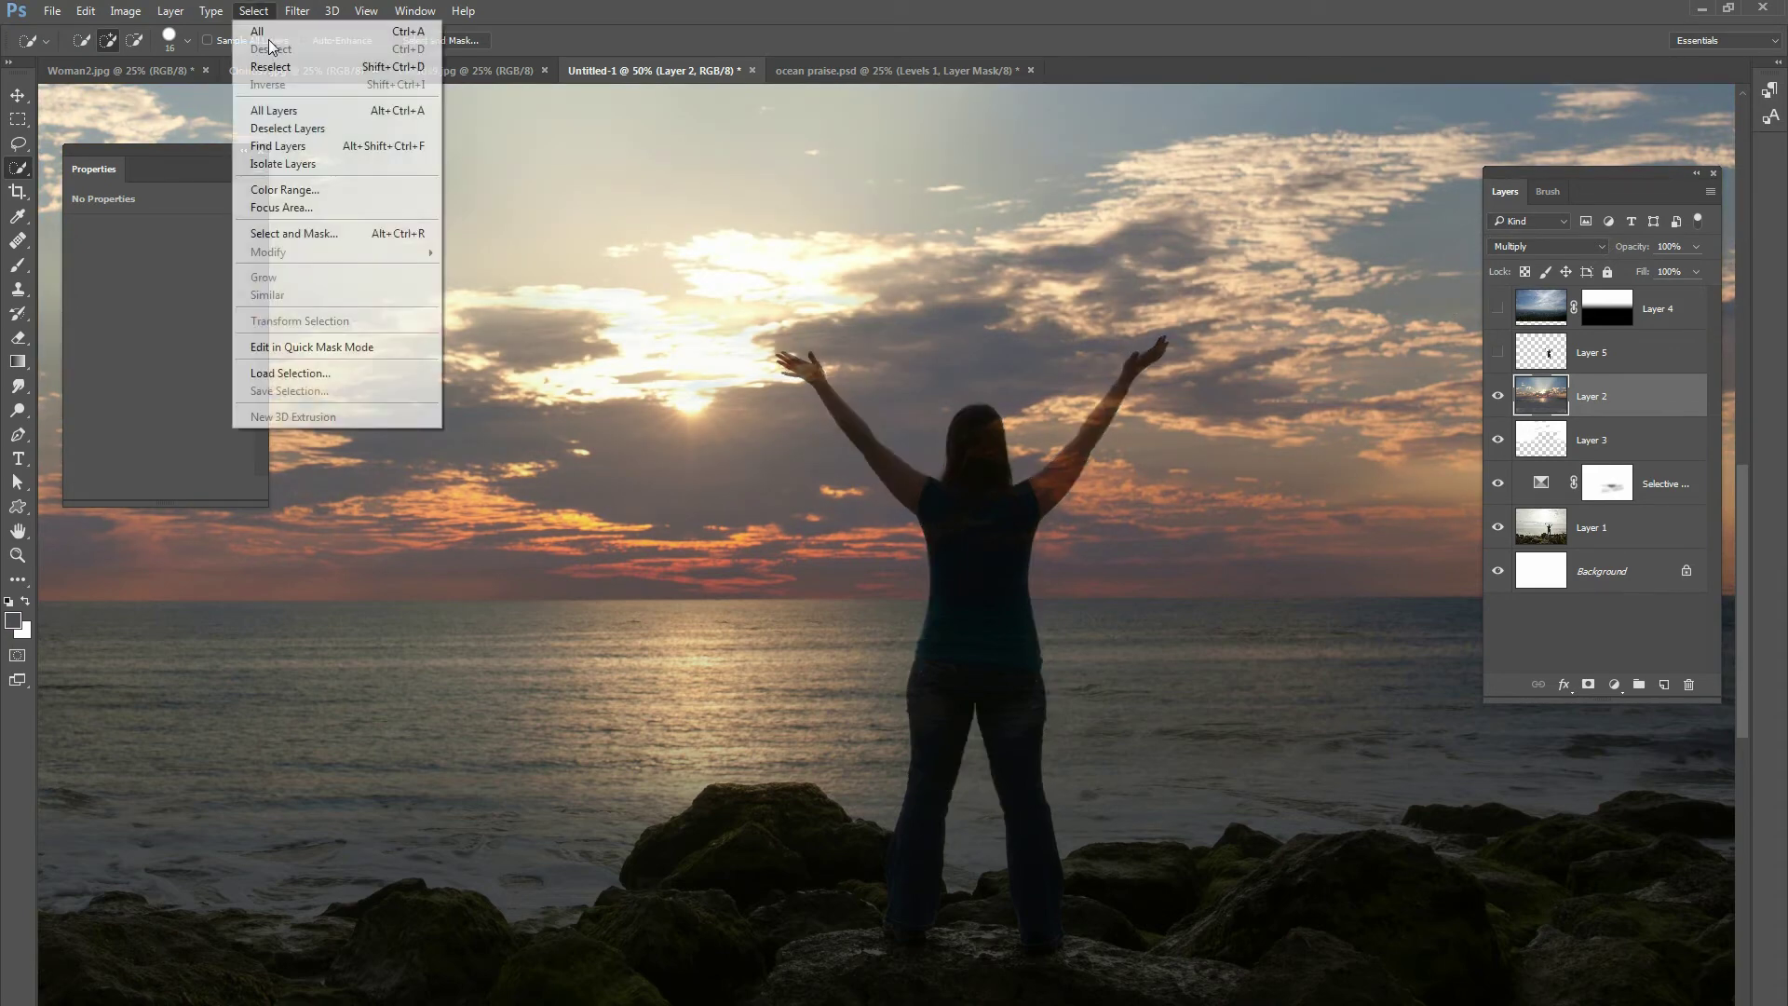
# - Move the woman cutout away from the original figure with the sunset layer hidden, undo the move, and show the sunset layer again
pyautogui.click(1635, 370)
pyautogui.click(1497, 396)
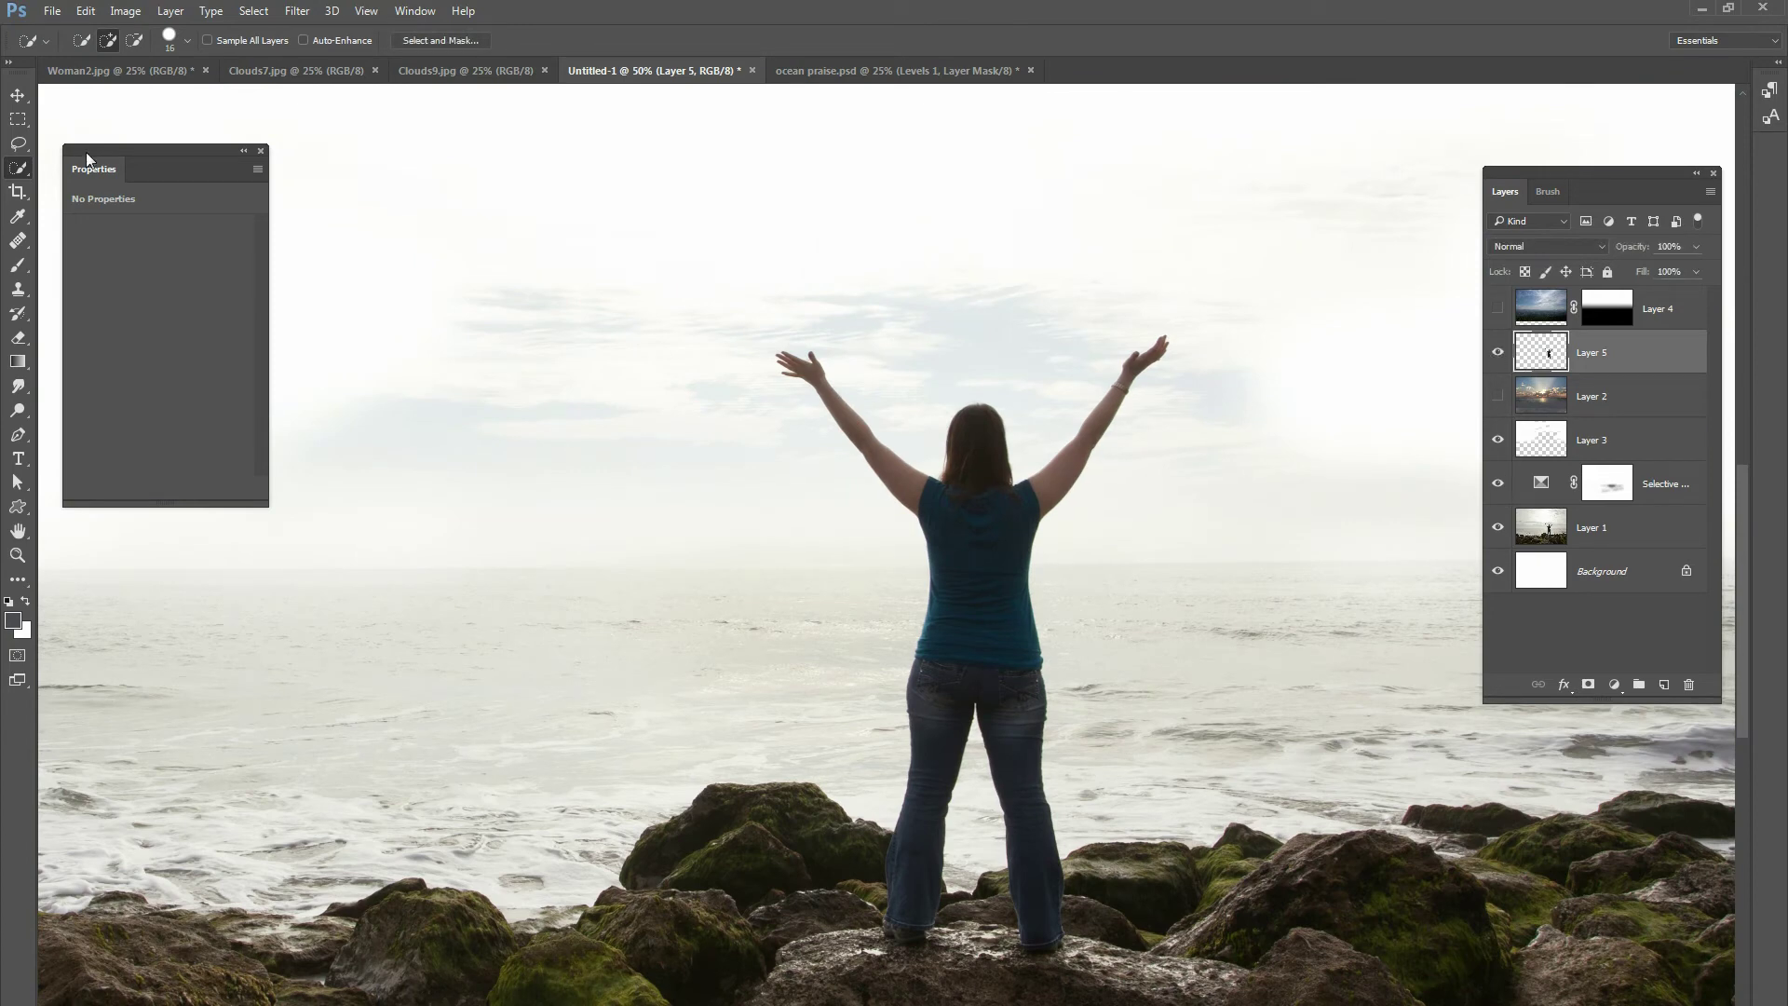
pyautogui.press('v')
pyautogui.moveTo(961, 505); pyautogui.dragTo(875, 417)
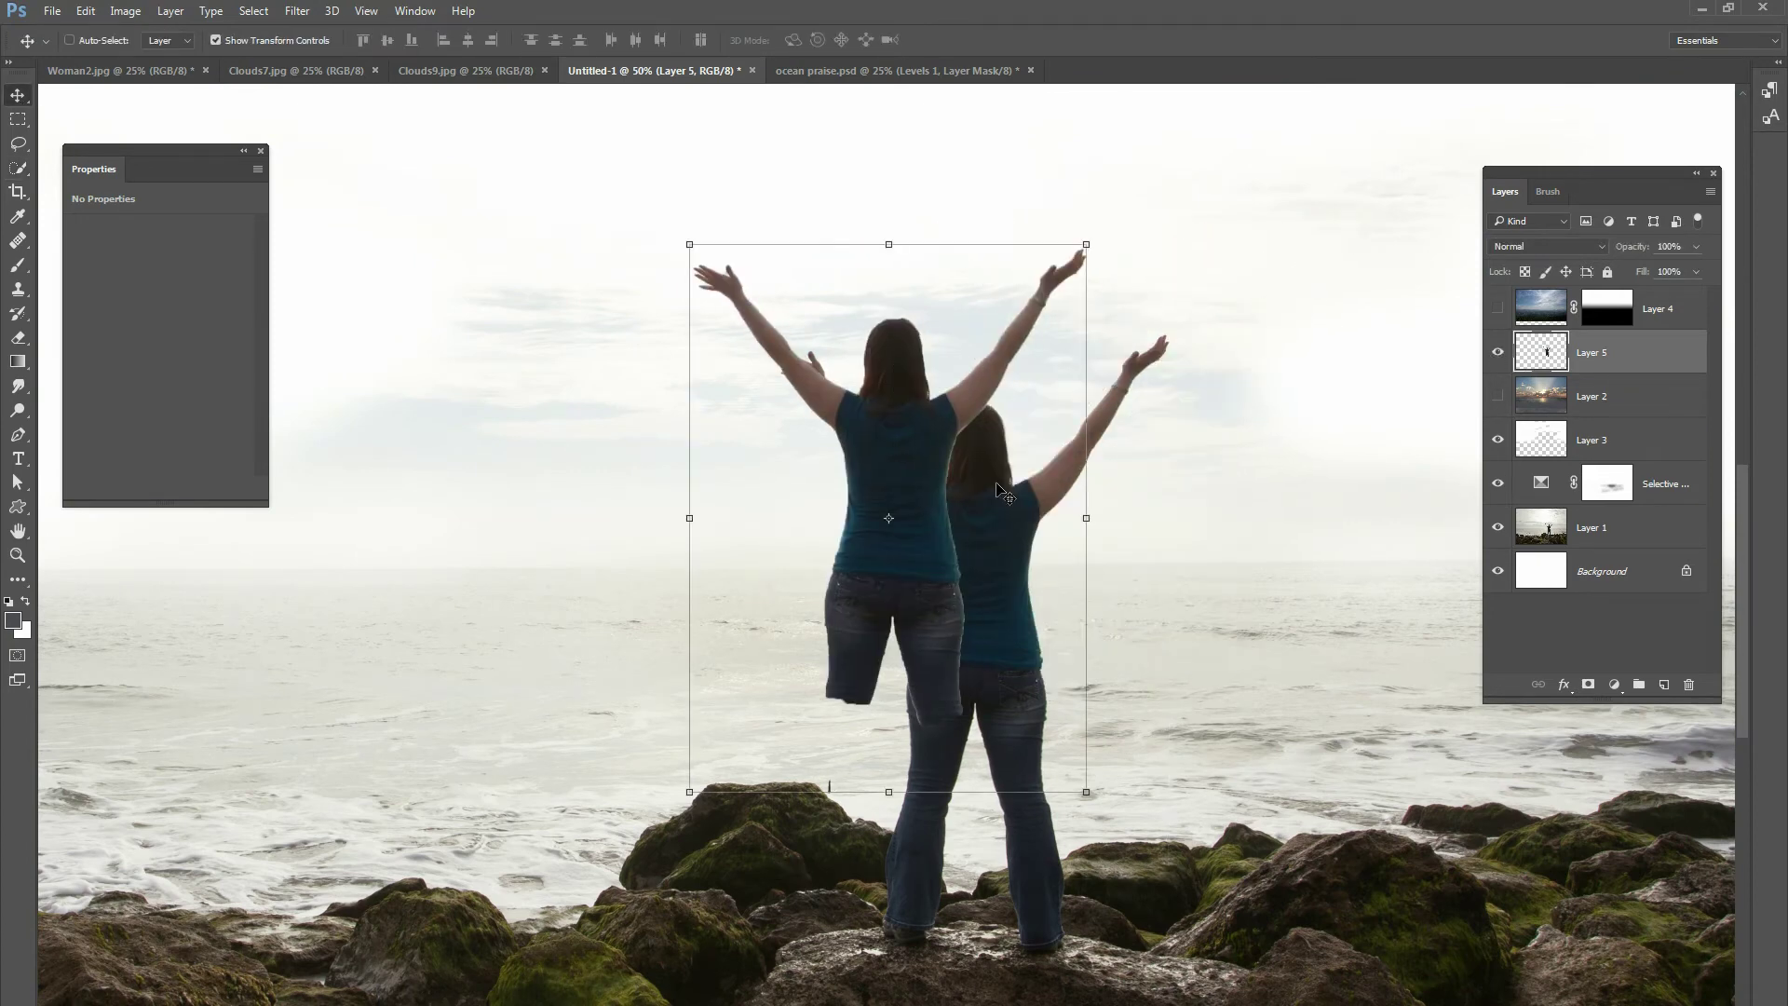
pyautogui.hotkey('ctrl', 'z')
pyautogui.click(1497, 397)
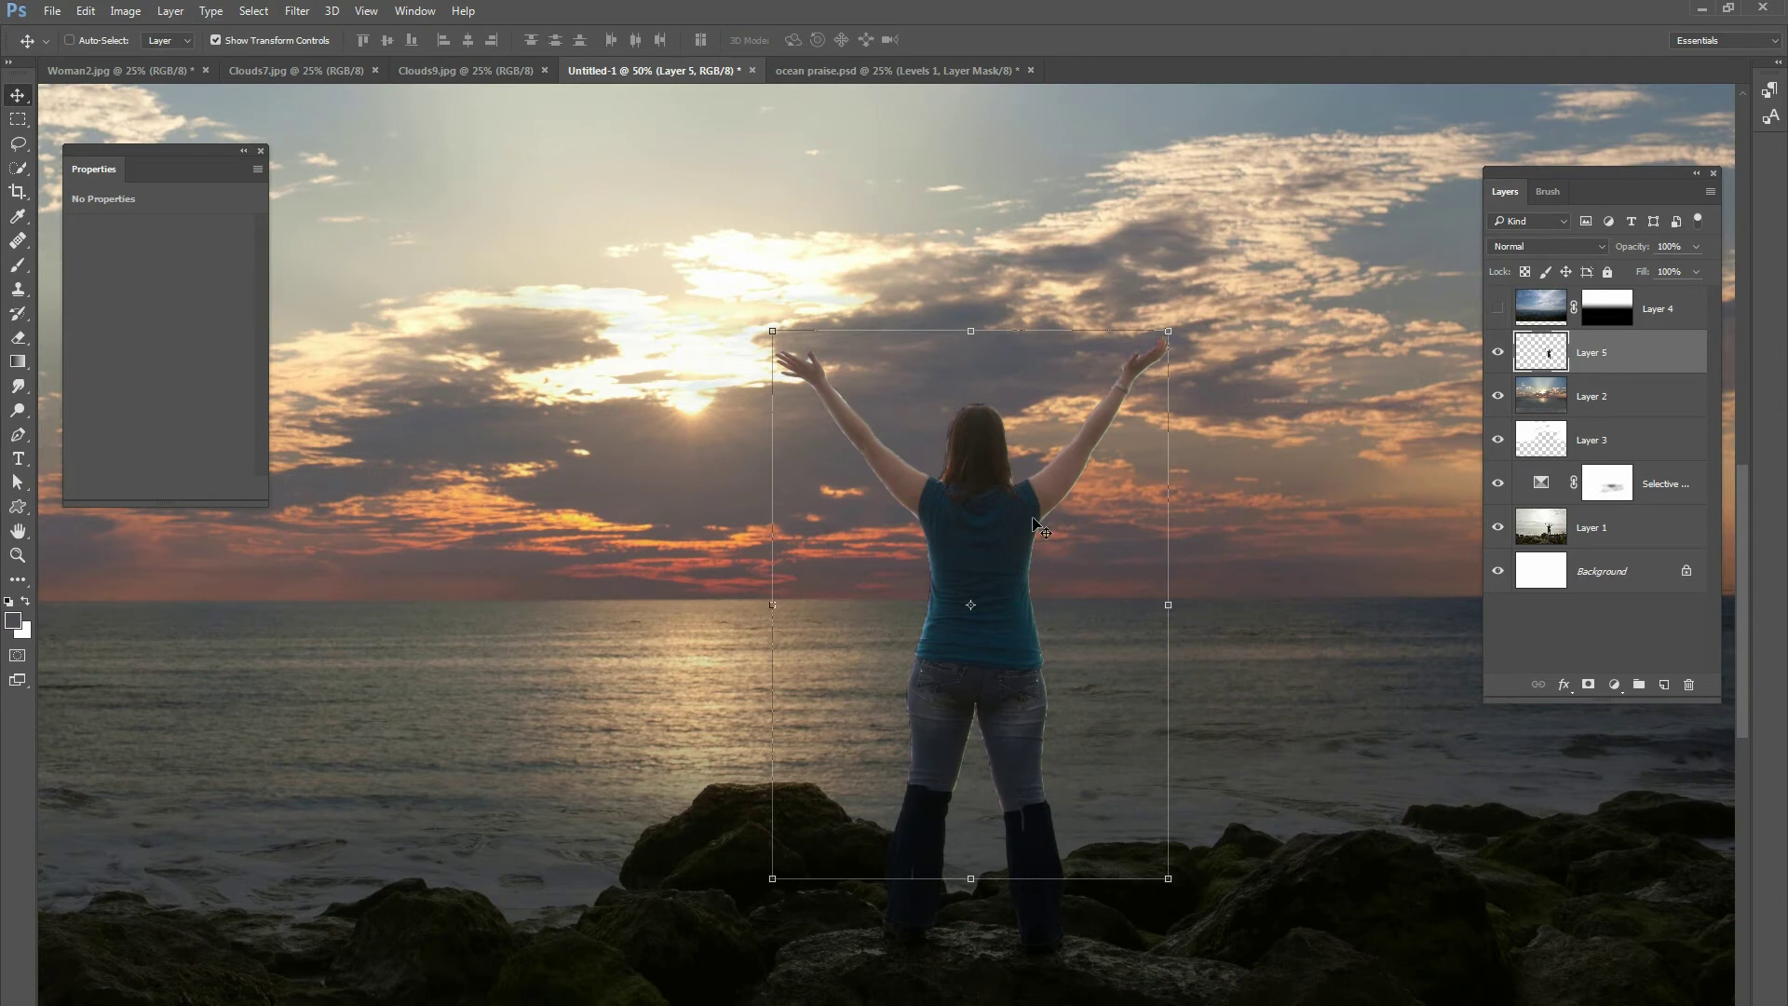
pyautogui.hotkey('ctrl', 'z')
pyautogui.hotkey('ctrl', 'z')
# - Load the woman cutout's outline as a selection, hide the cutout, and set the sunset layer's blend mode to Normal
pyautogui.keyDown('ctrl'); pyautogui.click(1552, 357); pyautogui.keyUp('ctrl')
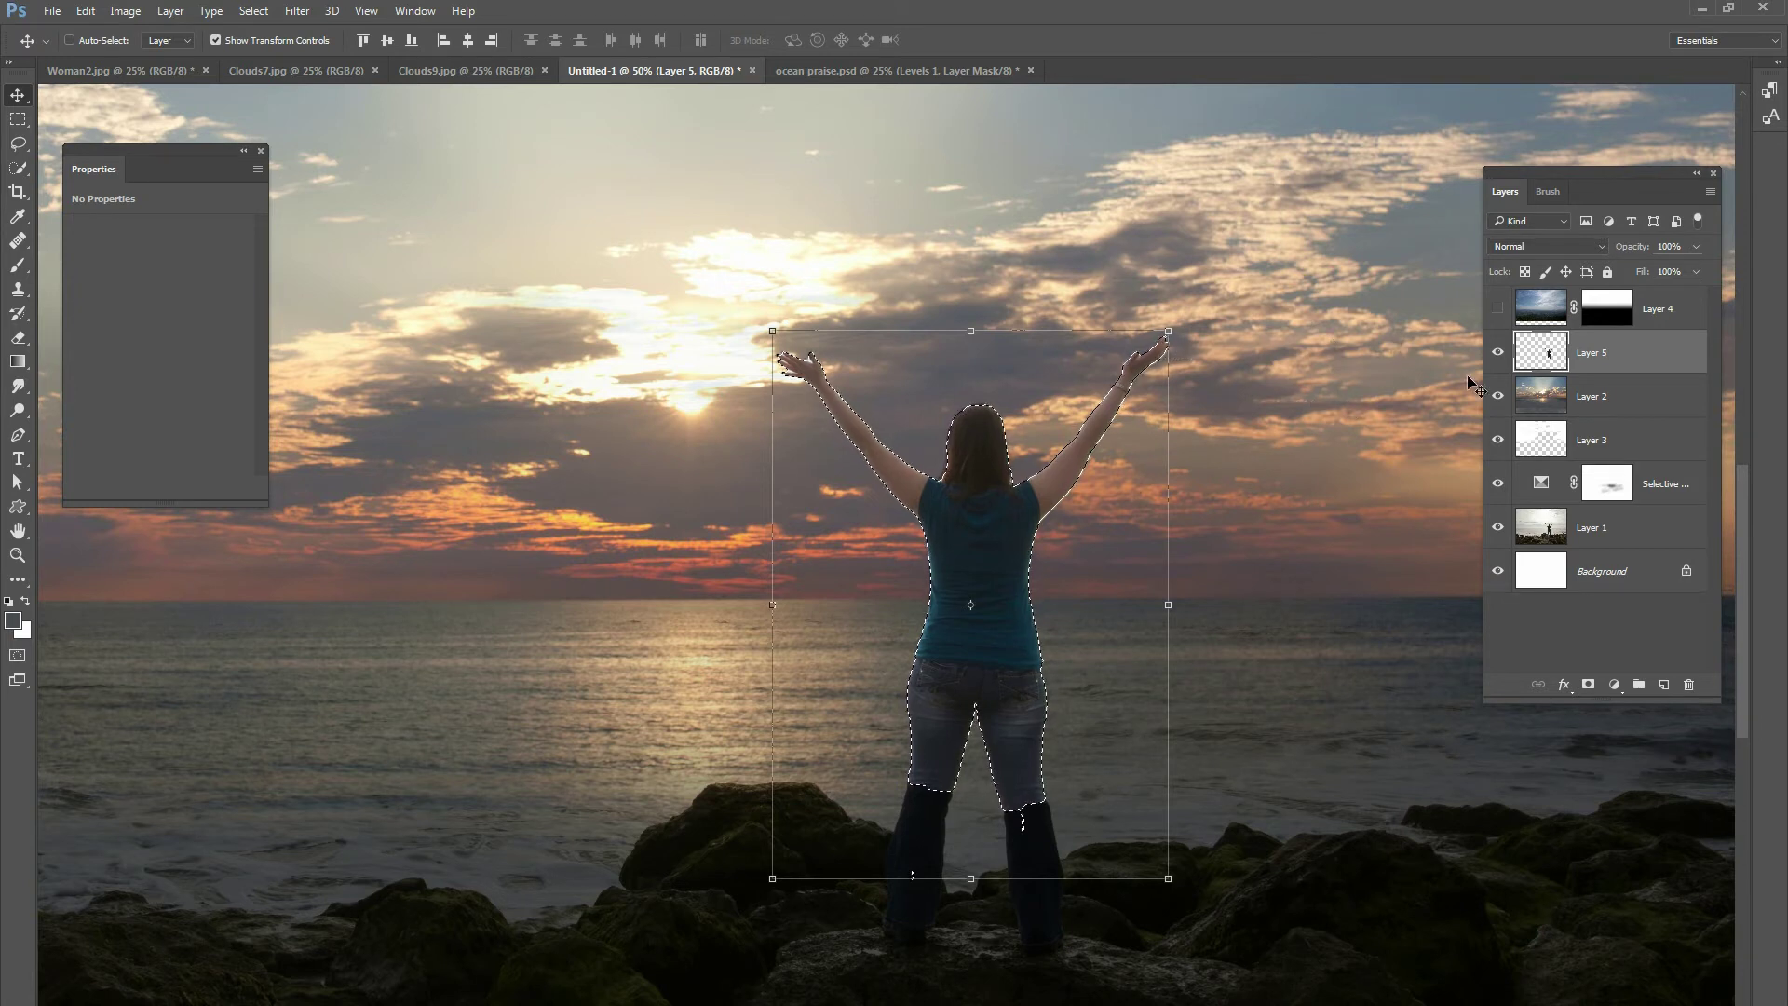
pyautogui.click(1498, 352)
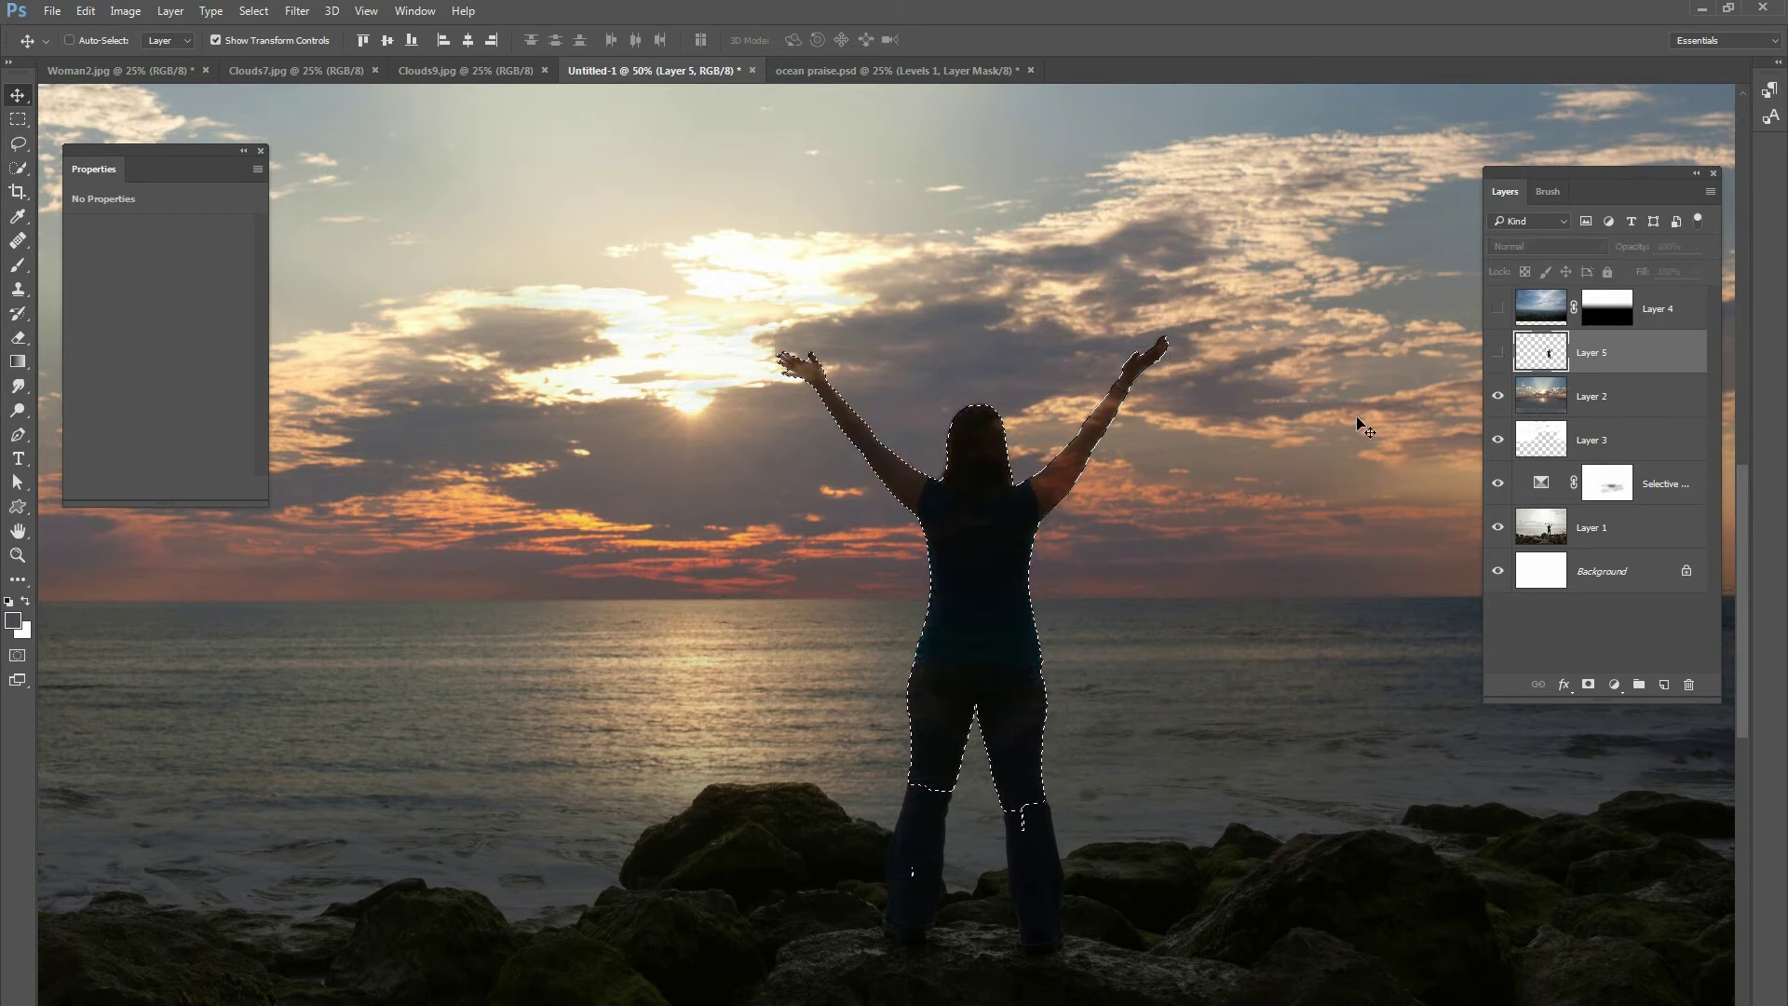
pyautogui.click(1559, 401)
pyautogui.click(1546, 246)
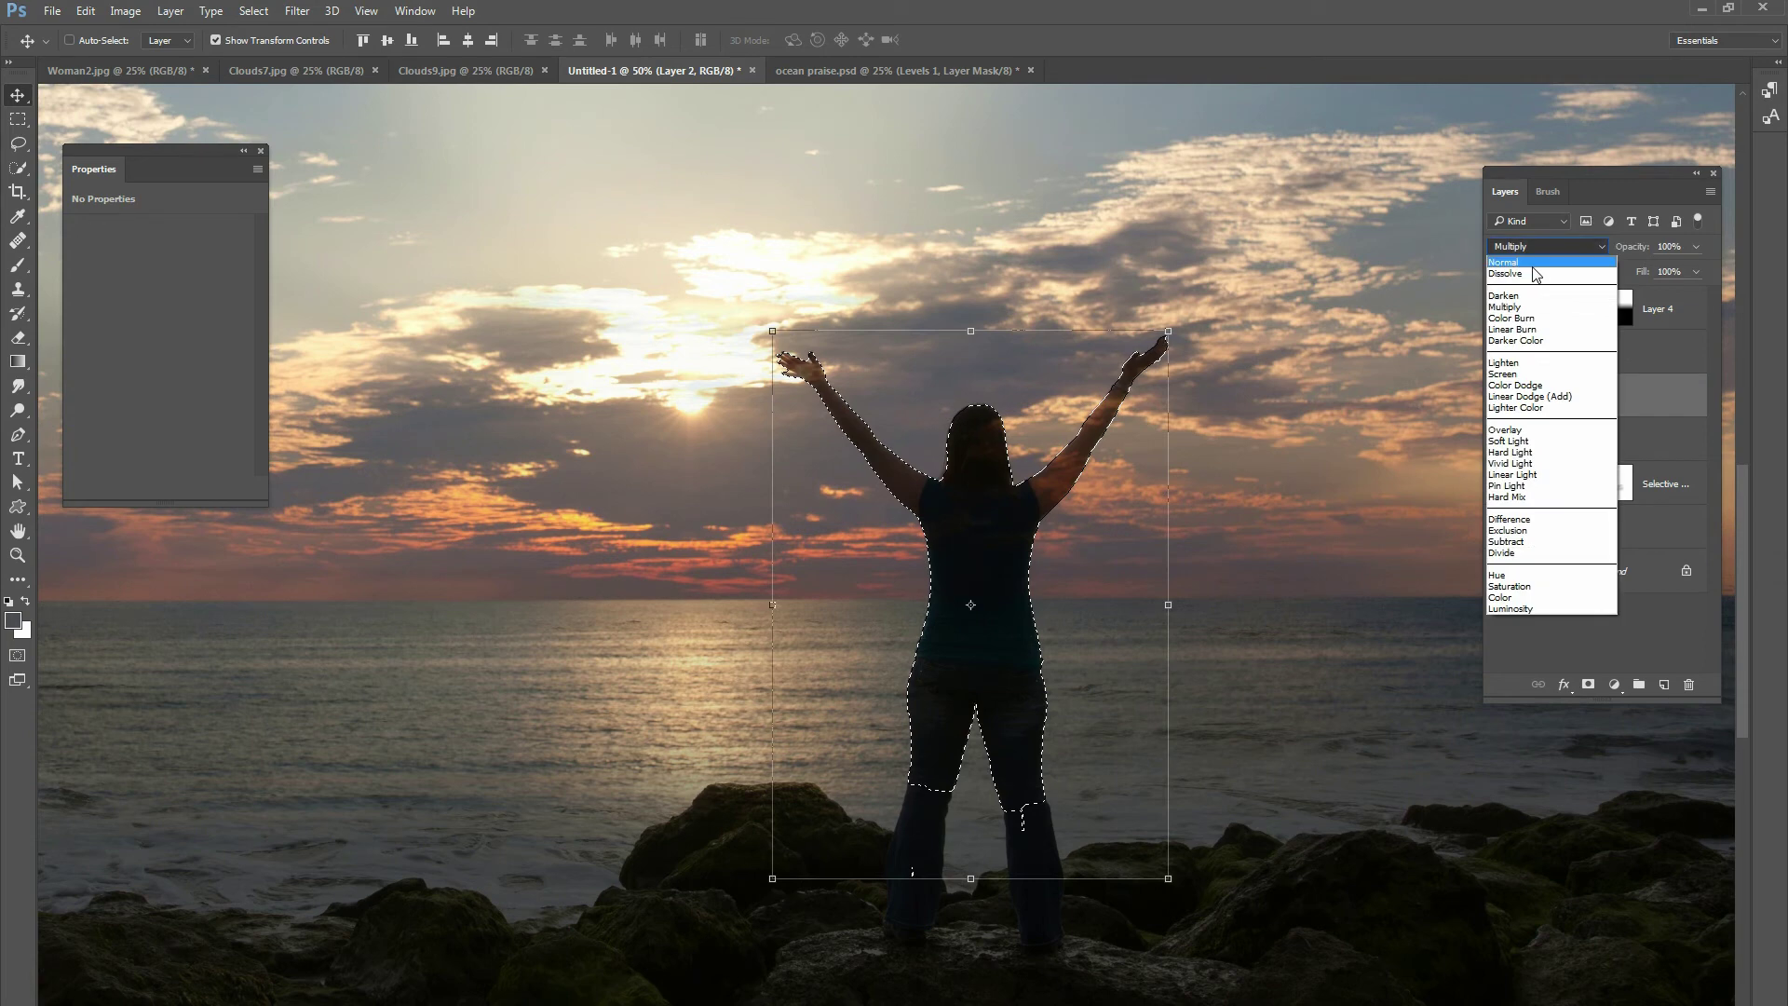
pyautogui.click(1510, 261)
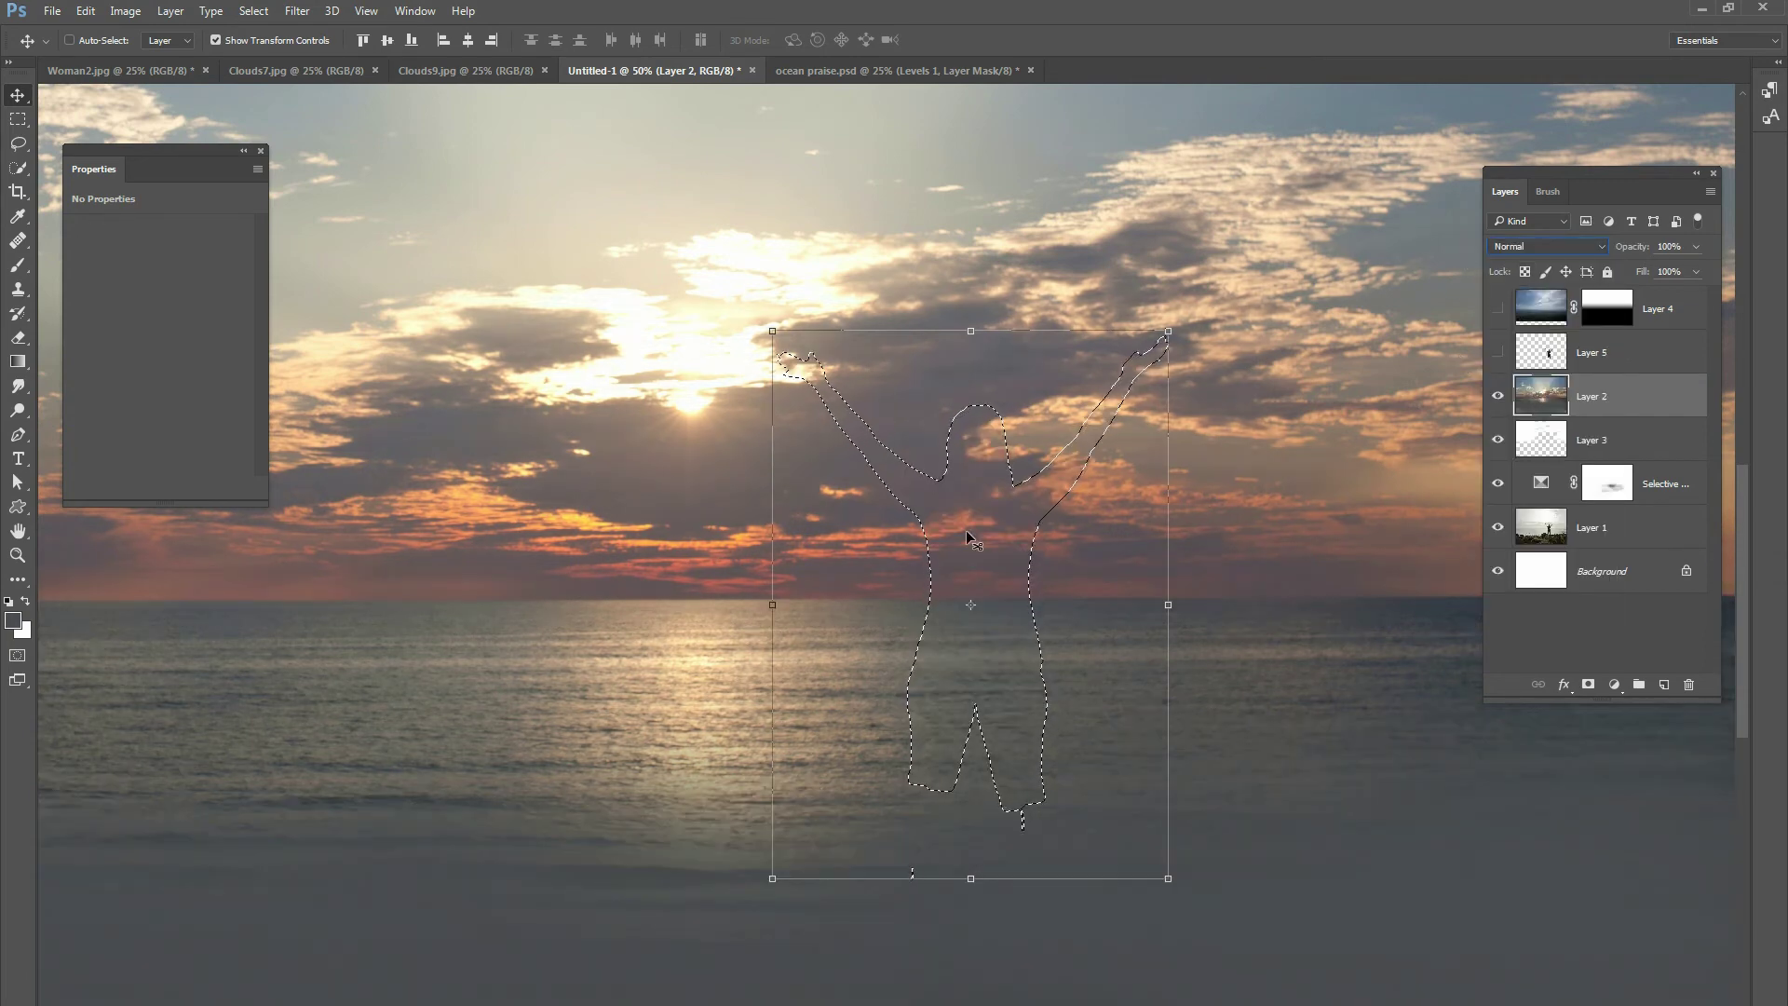
# - Paint the selected woman shape on the sunset layer with flat gray, and deselect
pyautogui.click(18, 266)
pyautogui.moveTo(887, 456)
pyautogui.mouseDown()
pyautogui.moveTo(1002, 485)
pyautogui.moveTo(1055, 464)
pyautogui.moveTo(1170, 325)
pyautogui.moveTo(958, 486)
pyautogui.moveTo(955, 526)
pyautogui.moveTo(953, 477)
pyautogui.moveTo(960, 640)
pyautogui.moveTo(1031, 779)
pyautogui.moveTo(942, 730)
pyautogui.moveTo(1011, 680)
pyautogui.moveTo(959, 682)
pyautogui.moveTo(859, 414)
pyautogui.moveTo(829, 455)
pyautogui.moveTo(1026, 748)
pyautogui.moveTo(1037, 465)
pyautogui.mouseUp()
pyautogui.click(253, 10)
pyautogui.click(270, 51)
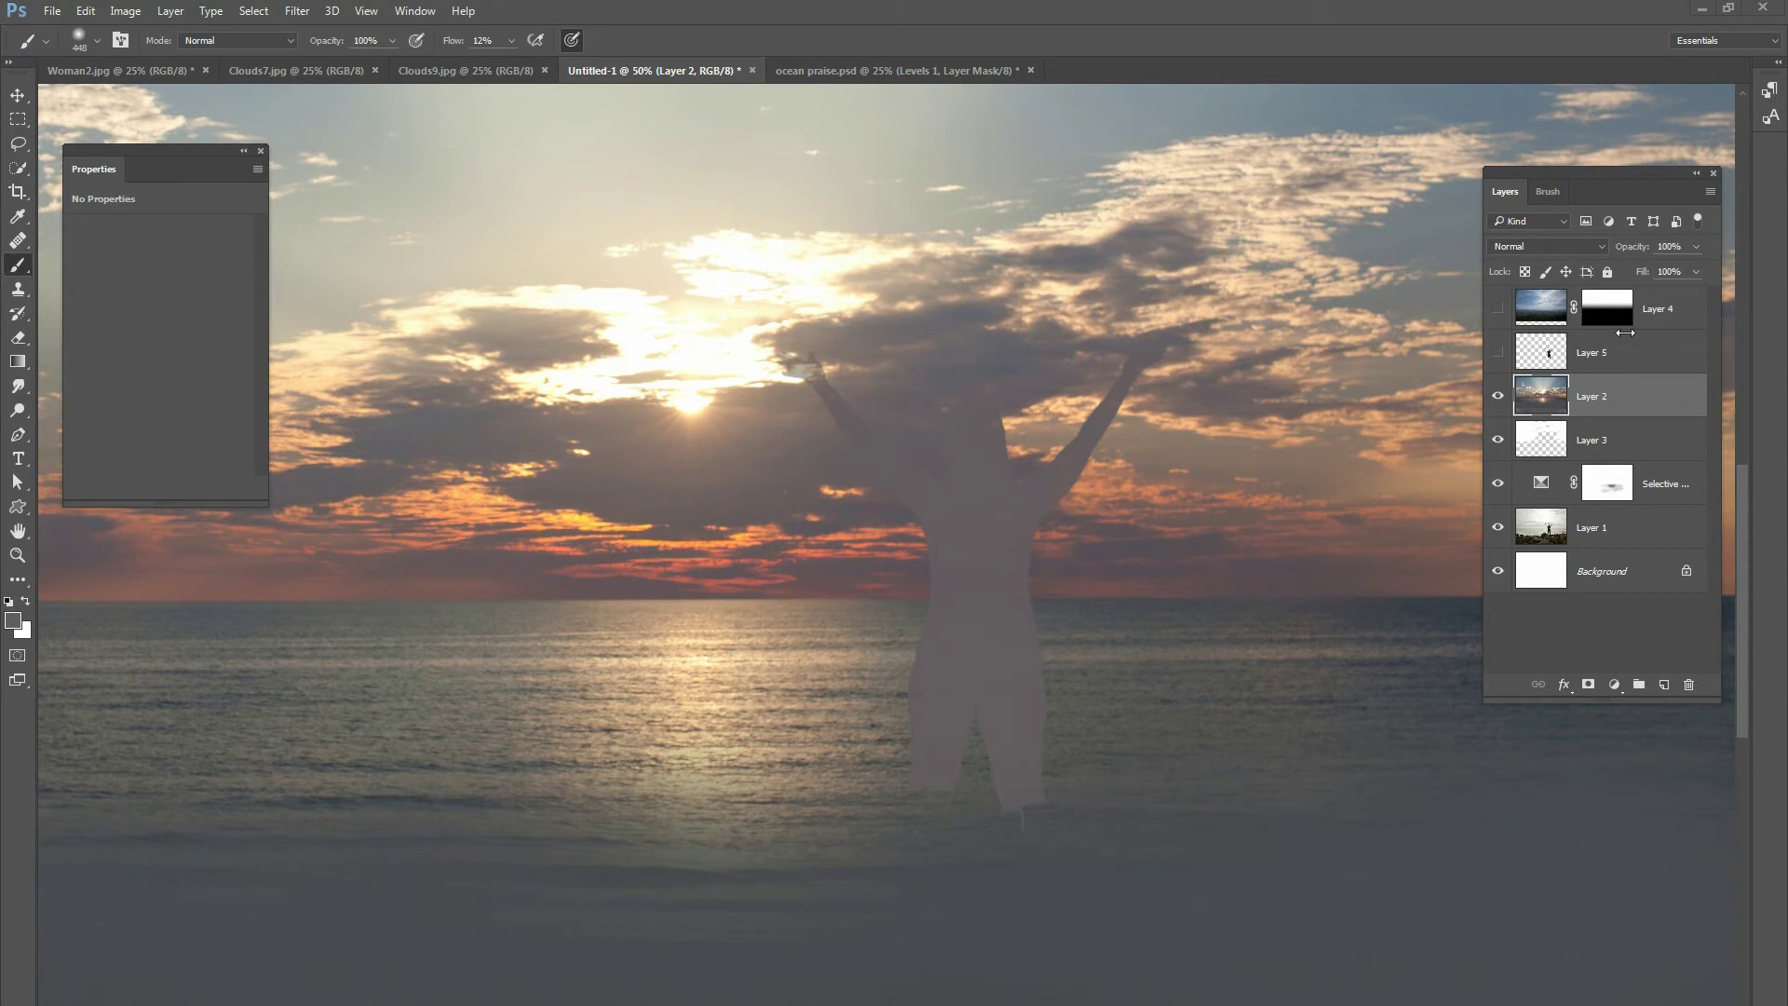
# - Switch the sunset layer's blend mode to Multiply and back to Normal to compare the painted gray figure
pyautogui.click(1528, 252)
pyautogui.click(1514, 303)
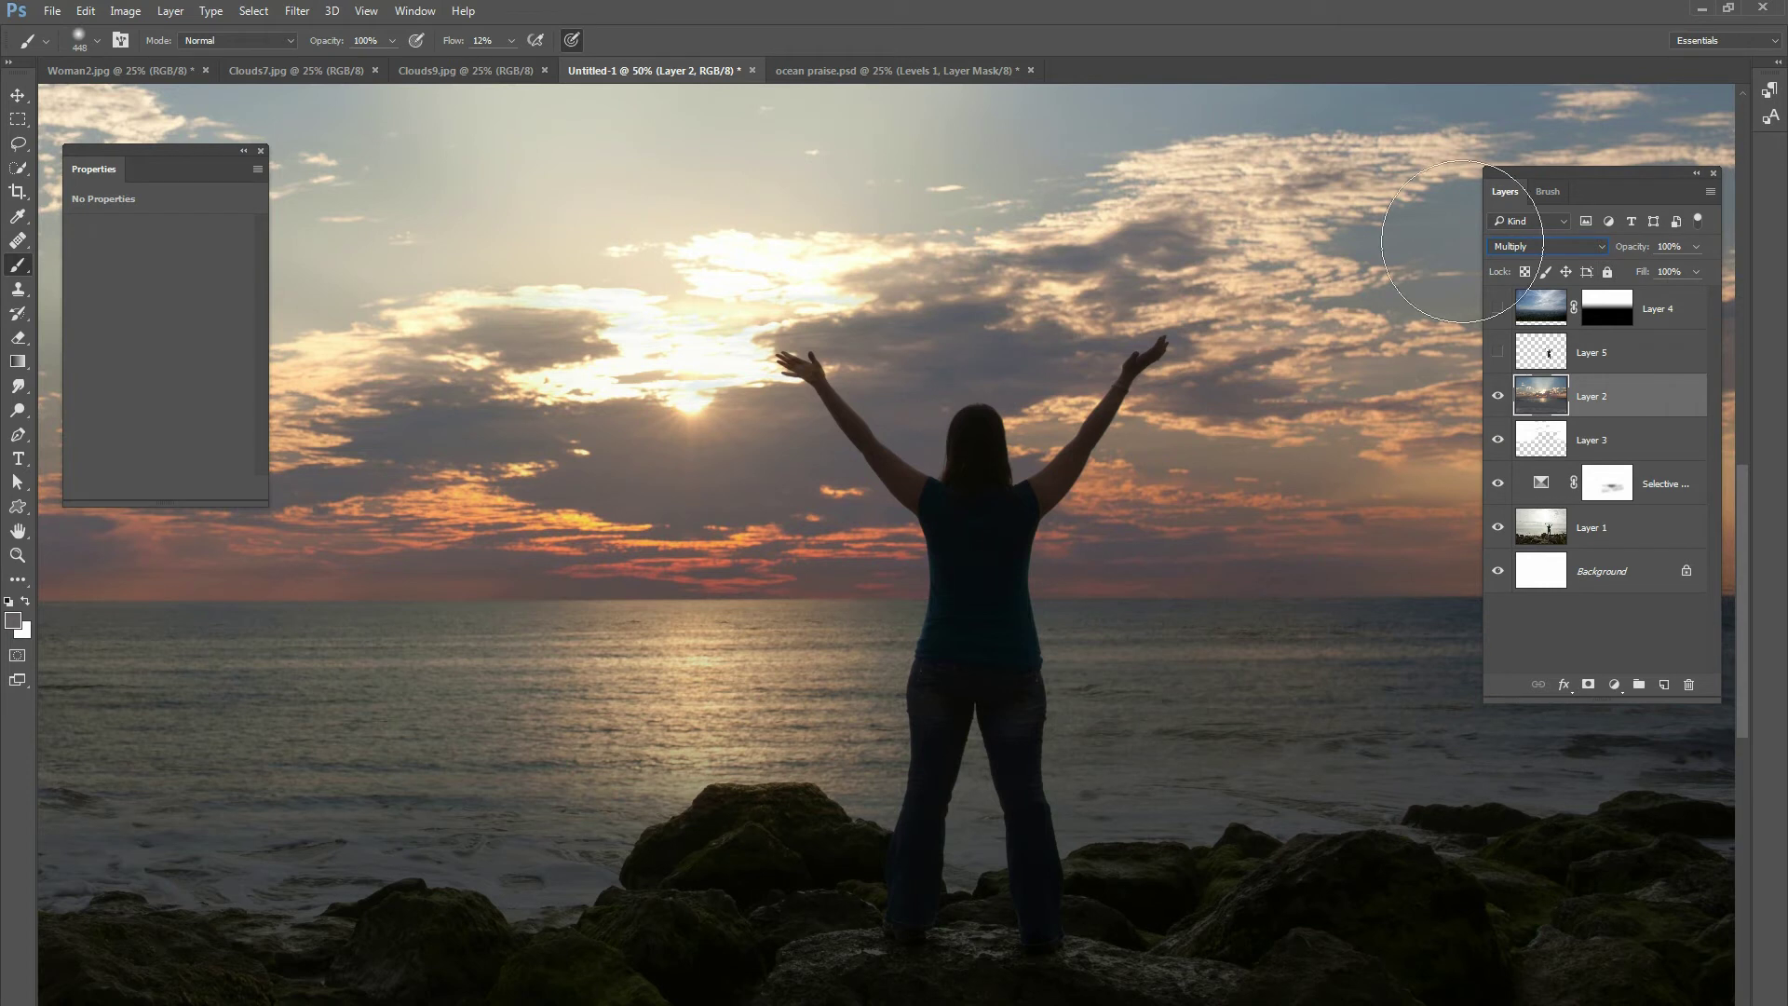
pyautogui.click(1546, 245)
pyautogui.click(1510, 261)
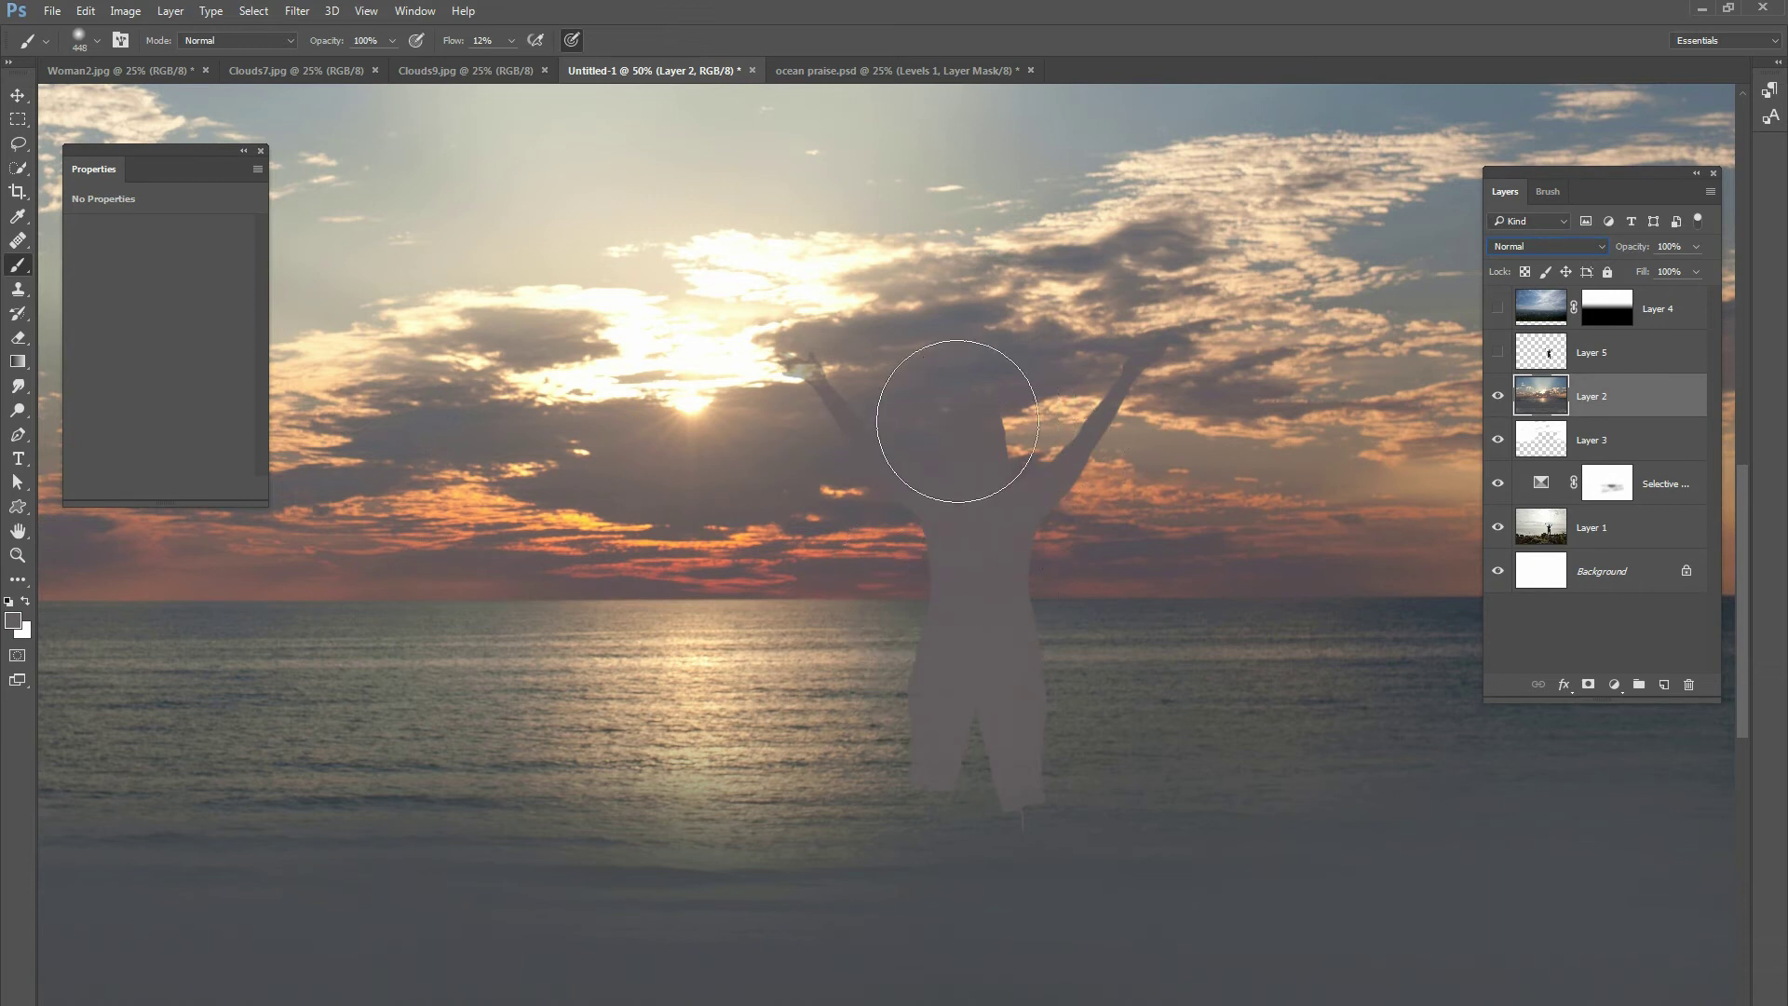
# - Load the woman cutout's outline as a selection, deselect it, and set the sunset layer's blend mode to Multiply
pyautogui.moveTo(1006, 444)
pyautogui.mouseDown()
pyautogui.moveTo(898, 479)
pyautogui.moveTo(886, 379)
pyautogui.moveTo(1095, 446)
pyautogui.mouseUp()
pyautogui.keyDown('ctrl'); pyautogui.click(1545, 354); pyautogui.keyUp('ctrl')
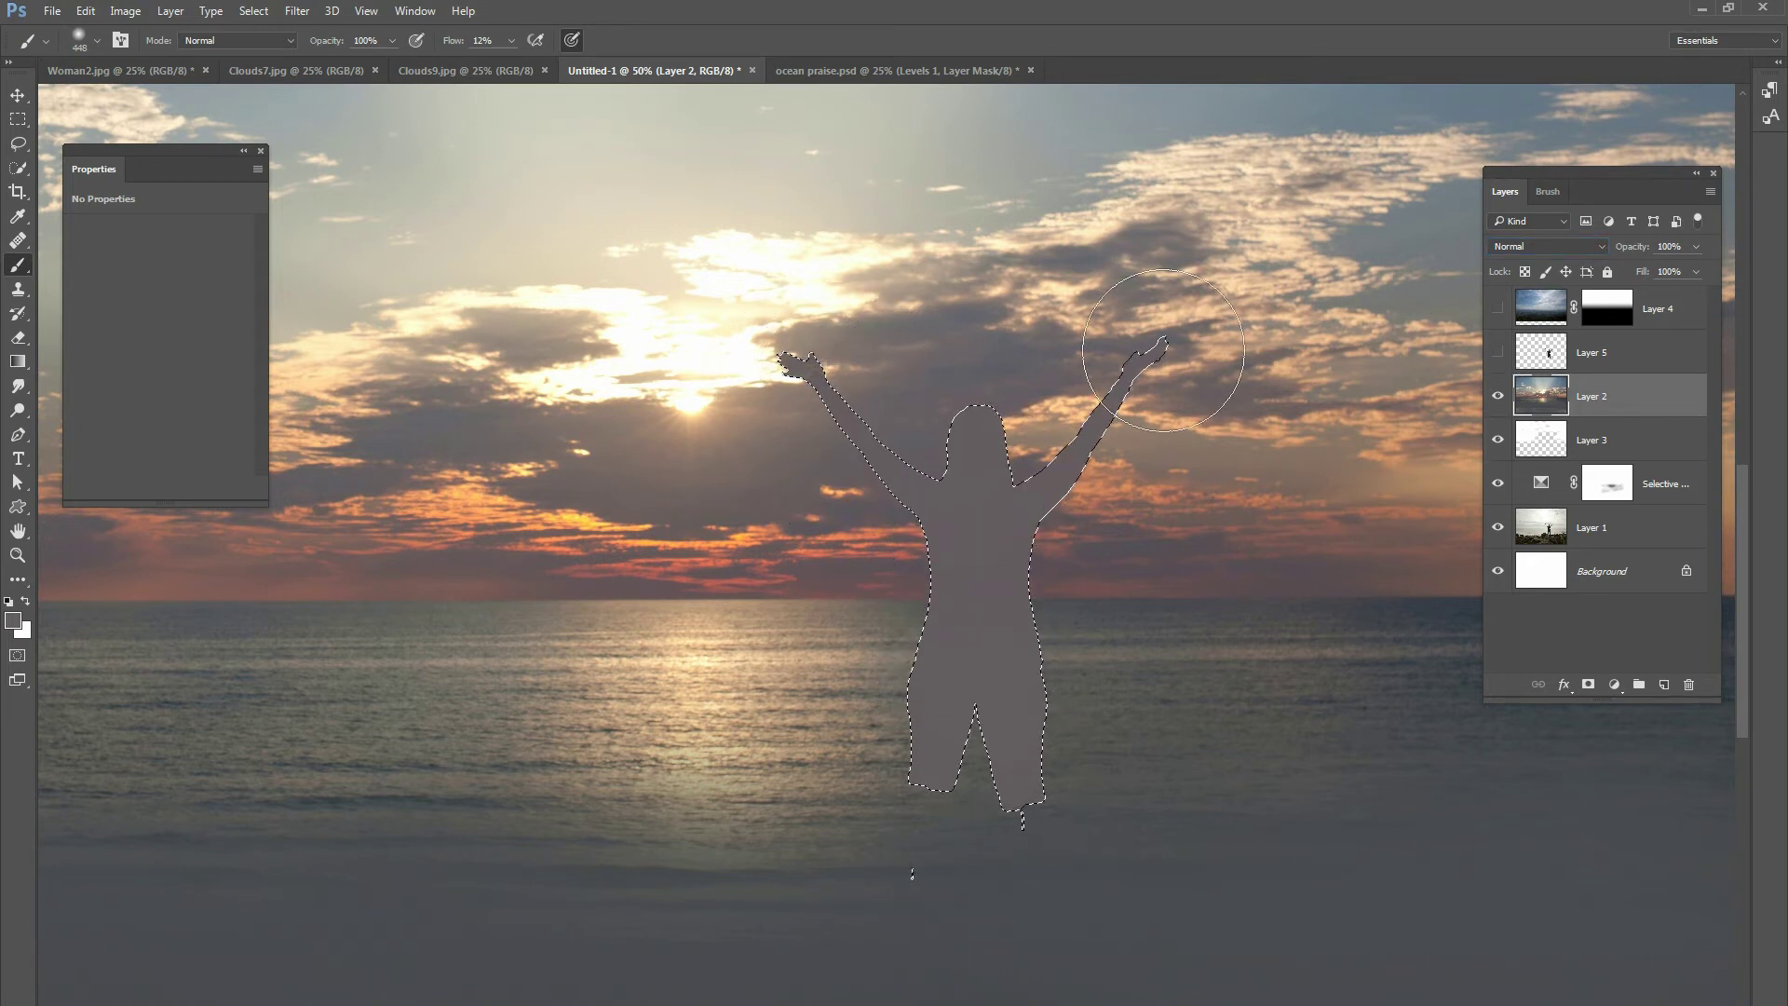
pyautogui.click(253, 11)
pyautogui.click(279, 49)
pyautogui.click(1536, 246)
pyautogui.click(1505, 307)
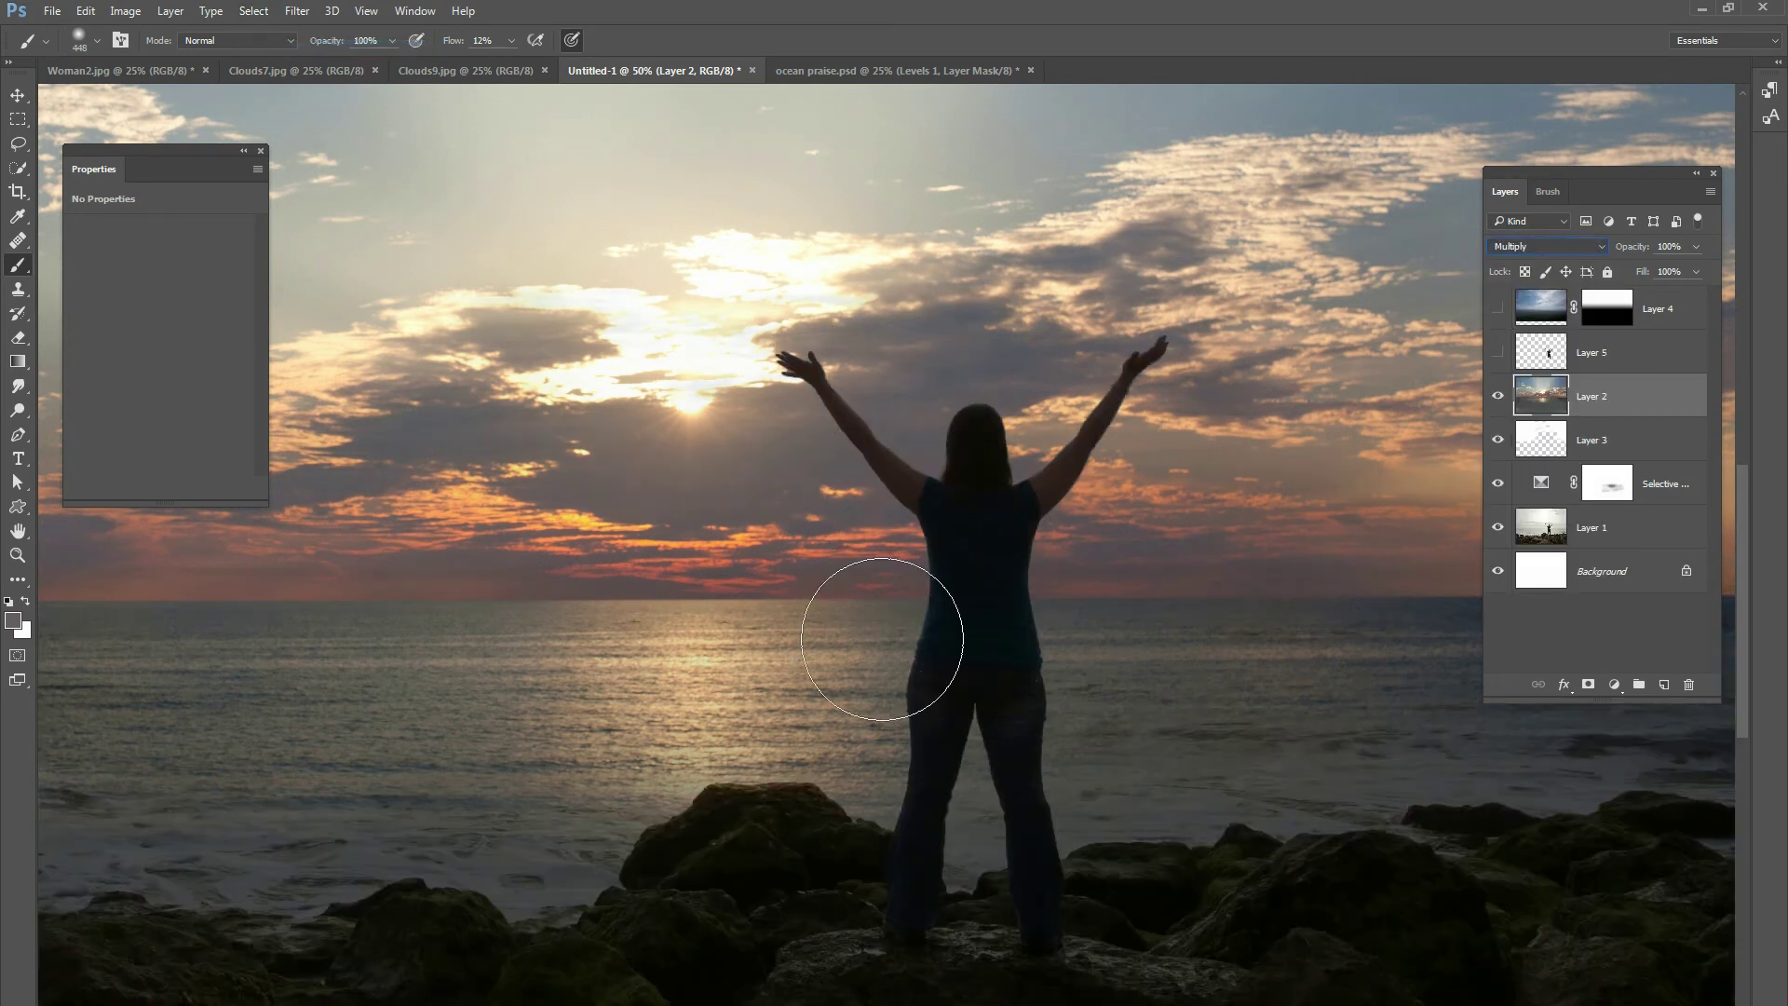
# - Add a layer mask to the sunset layer and reset the colors to the default black and white
pyautogui.click(1589, 687)
pyautogui.press('d')
pyautogui.rightClick(759, 347)
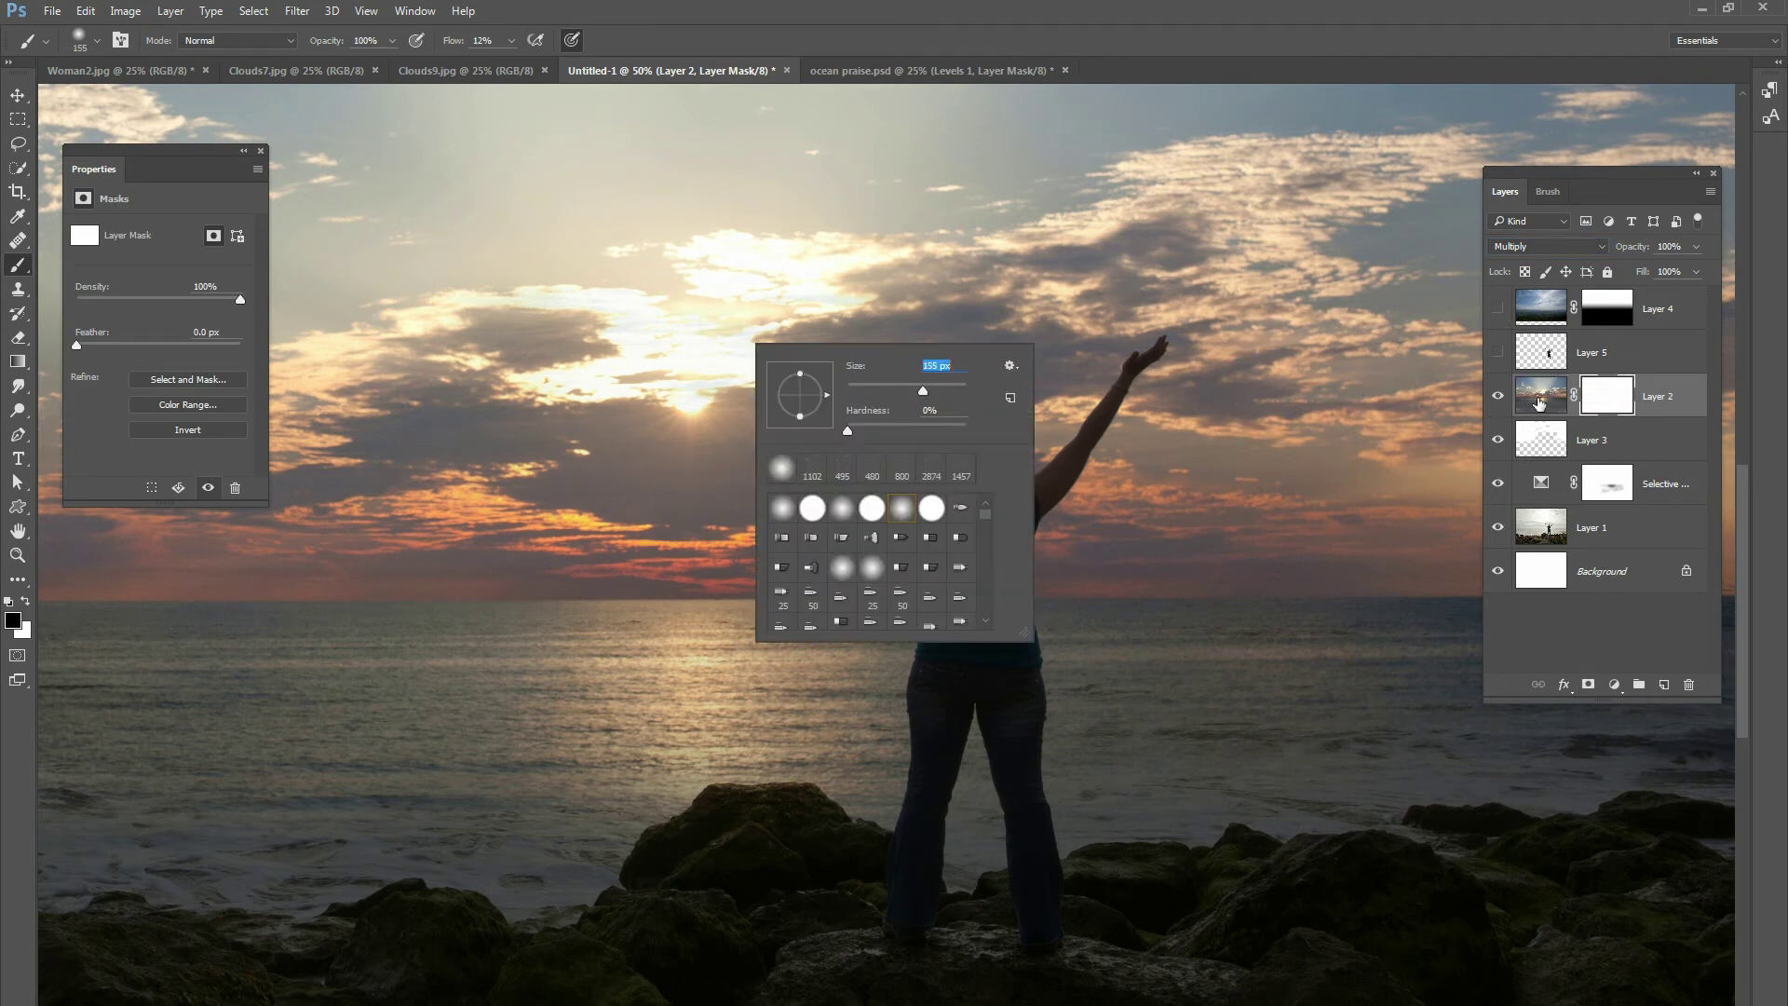
pyautogui.press('Escape')
# - Set the sunset layer's blend mode to Dissolve and swap the foreground color to white
pyautogui.click(1546, 246)
pyautogui.click(1494, 274)
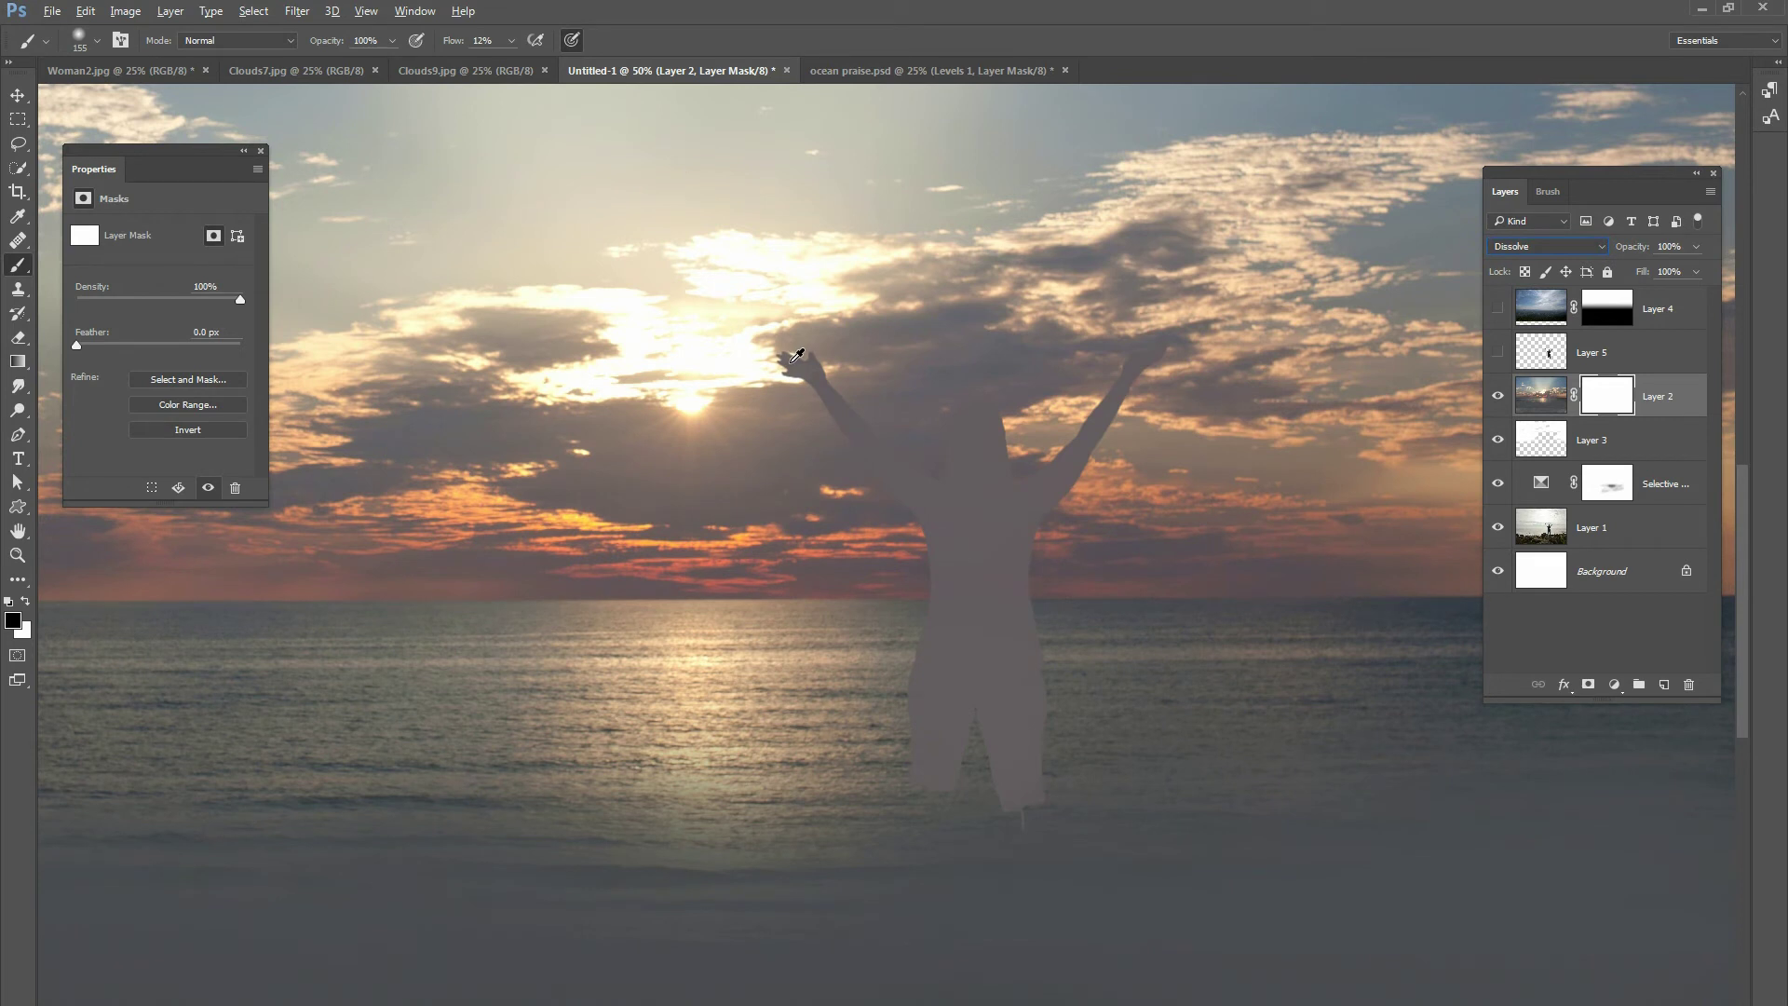
pyautogui.press('x')
pyautogui.rightClick(790, 340)
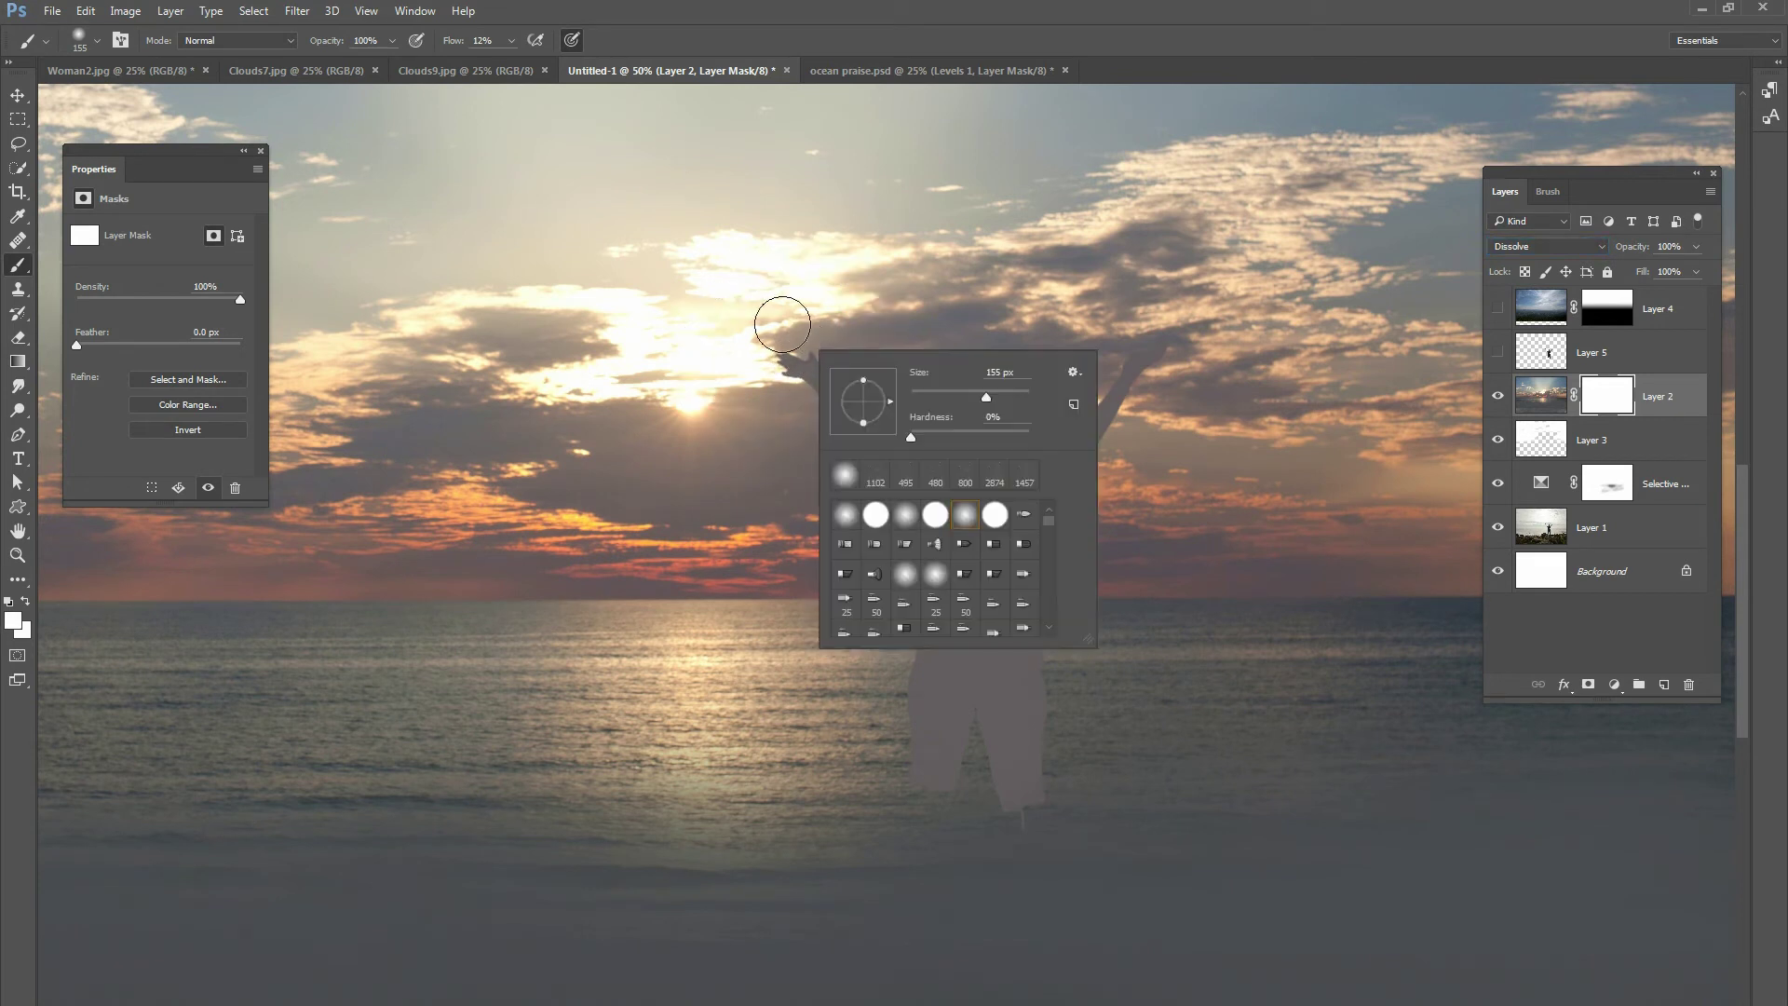
# - Set the brush flow to 5% and its size to 77 px, and target the sunset layer's image instead of its mask
pyautogui.moveTo(512, 41); pyautogui.dragTo(488, 59)
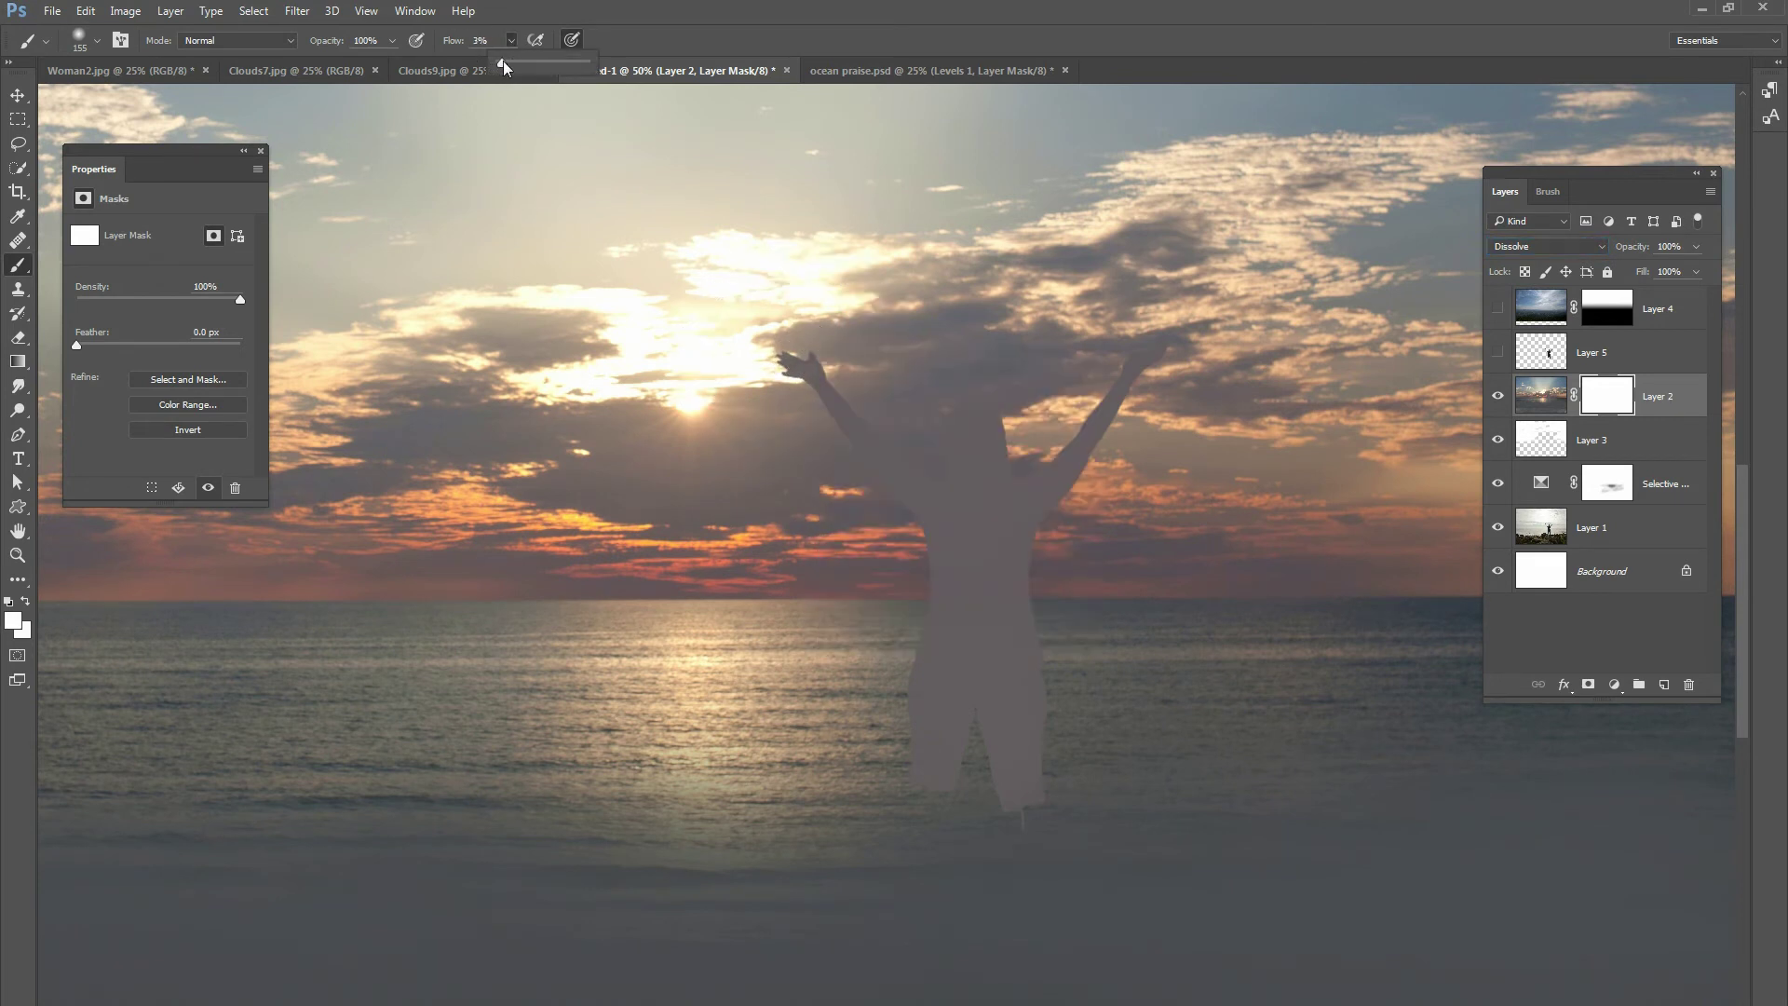
pyautogui.rightClick(758, 335)
pyautogui.click(936, 355)
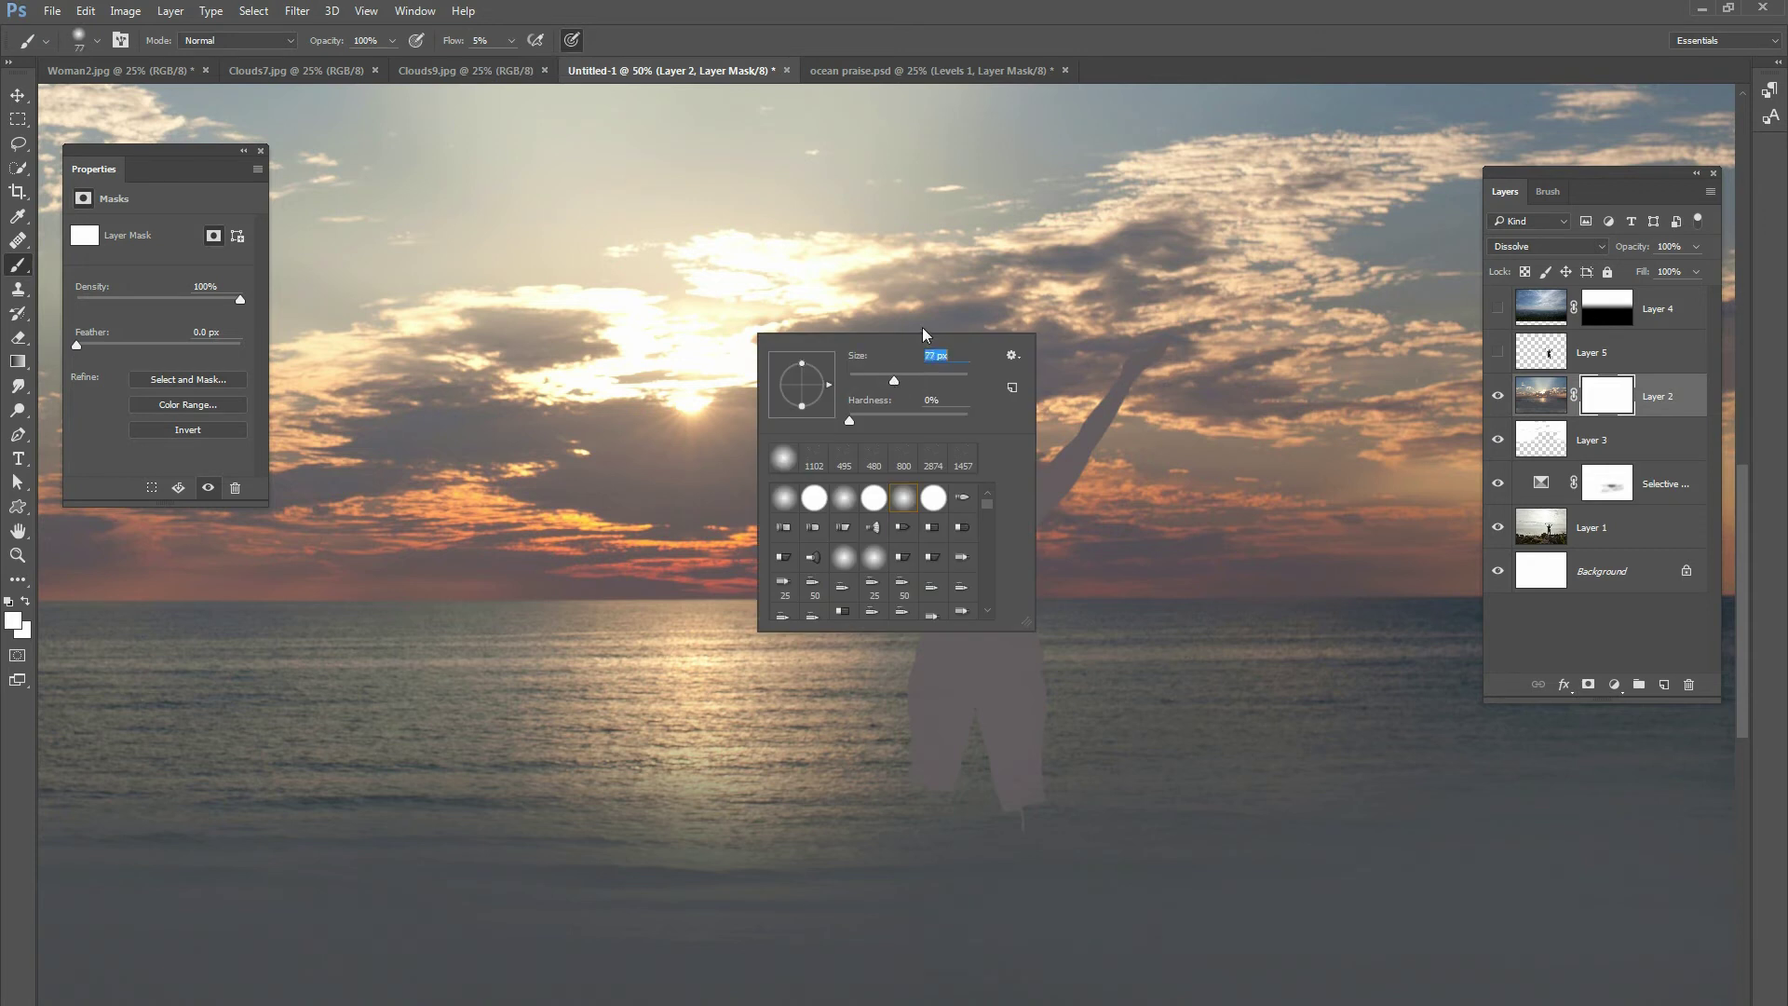
pyautogui.write('77')
pyautogui.press('Return')
pyautogui.hotkey('ctrl', '2')
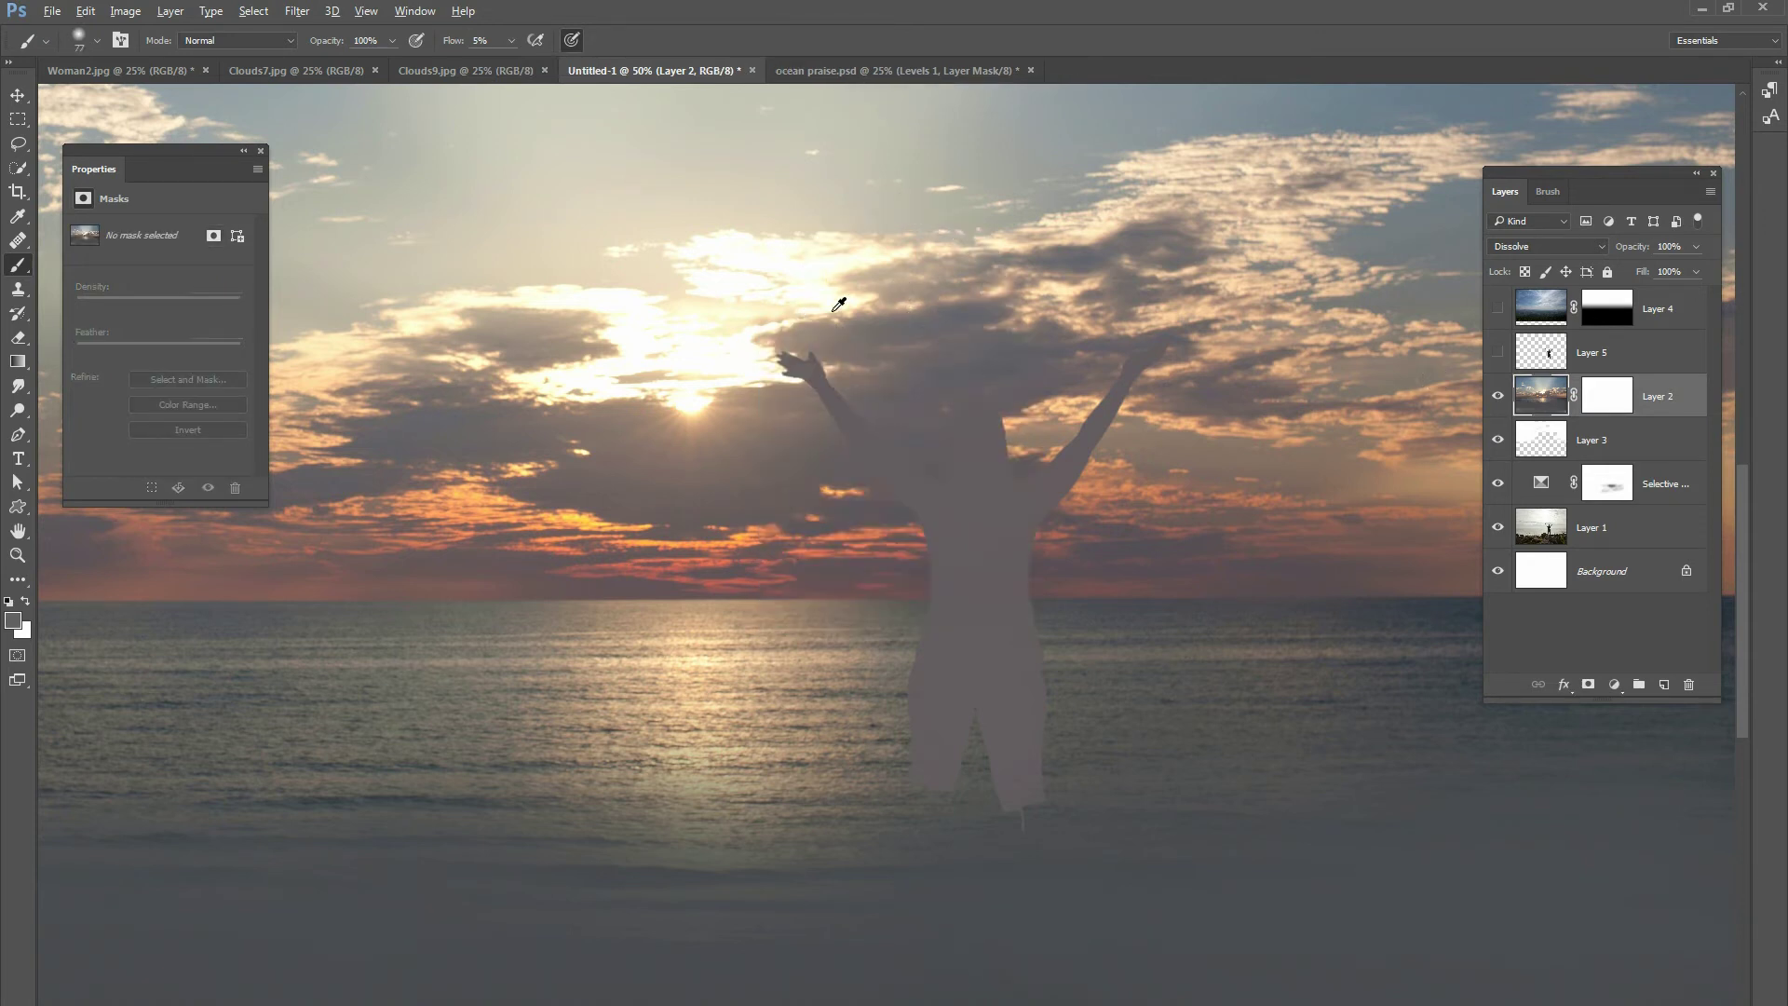
# - Set the sunset layer's blend mode to Multiply and reduce the brush size to 40 px
pyautogui.click(1546, 246)
pyautogui.click(1527, 304)
pyautogui.rightClick(862, 353)
pyautogui.click(980, 400)
pyautogui.press('Return')
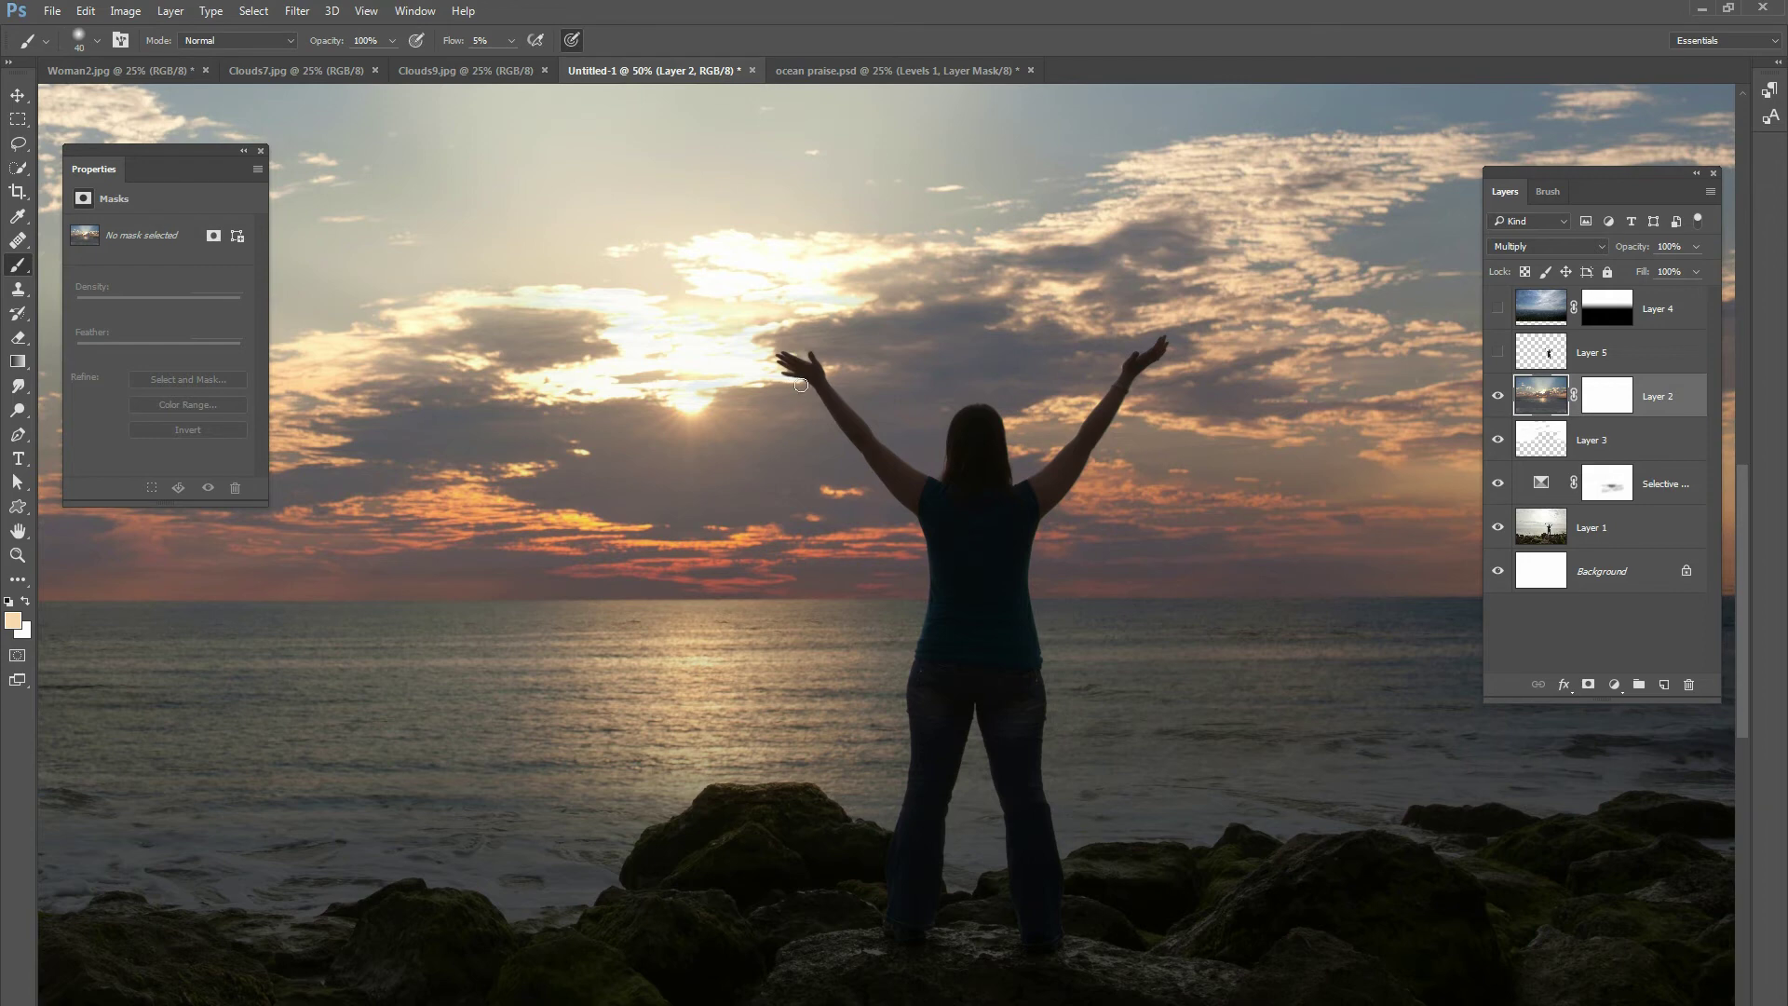
# - Show the blue clouds layer and delete the hidden woman cutout layer
pyautogui.hotkey('ctrl', '-')
pyautogui.hotkey('ctrl', '-')
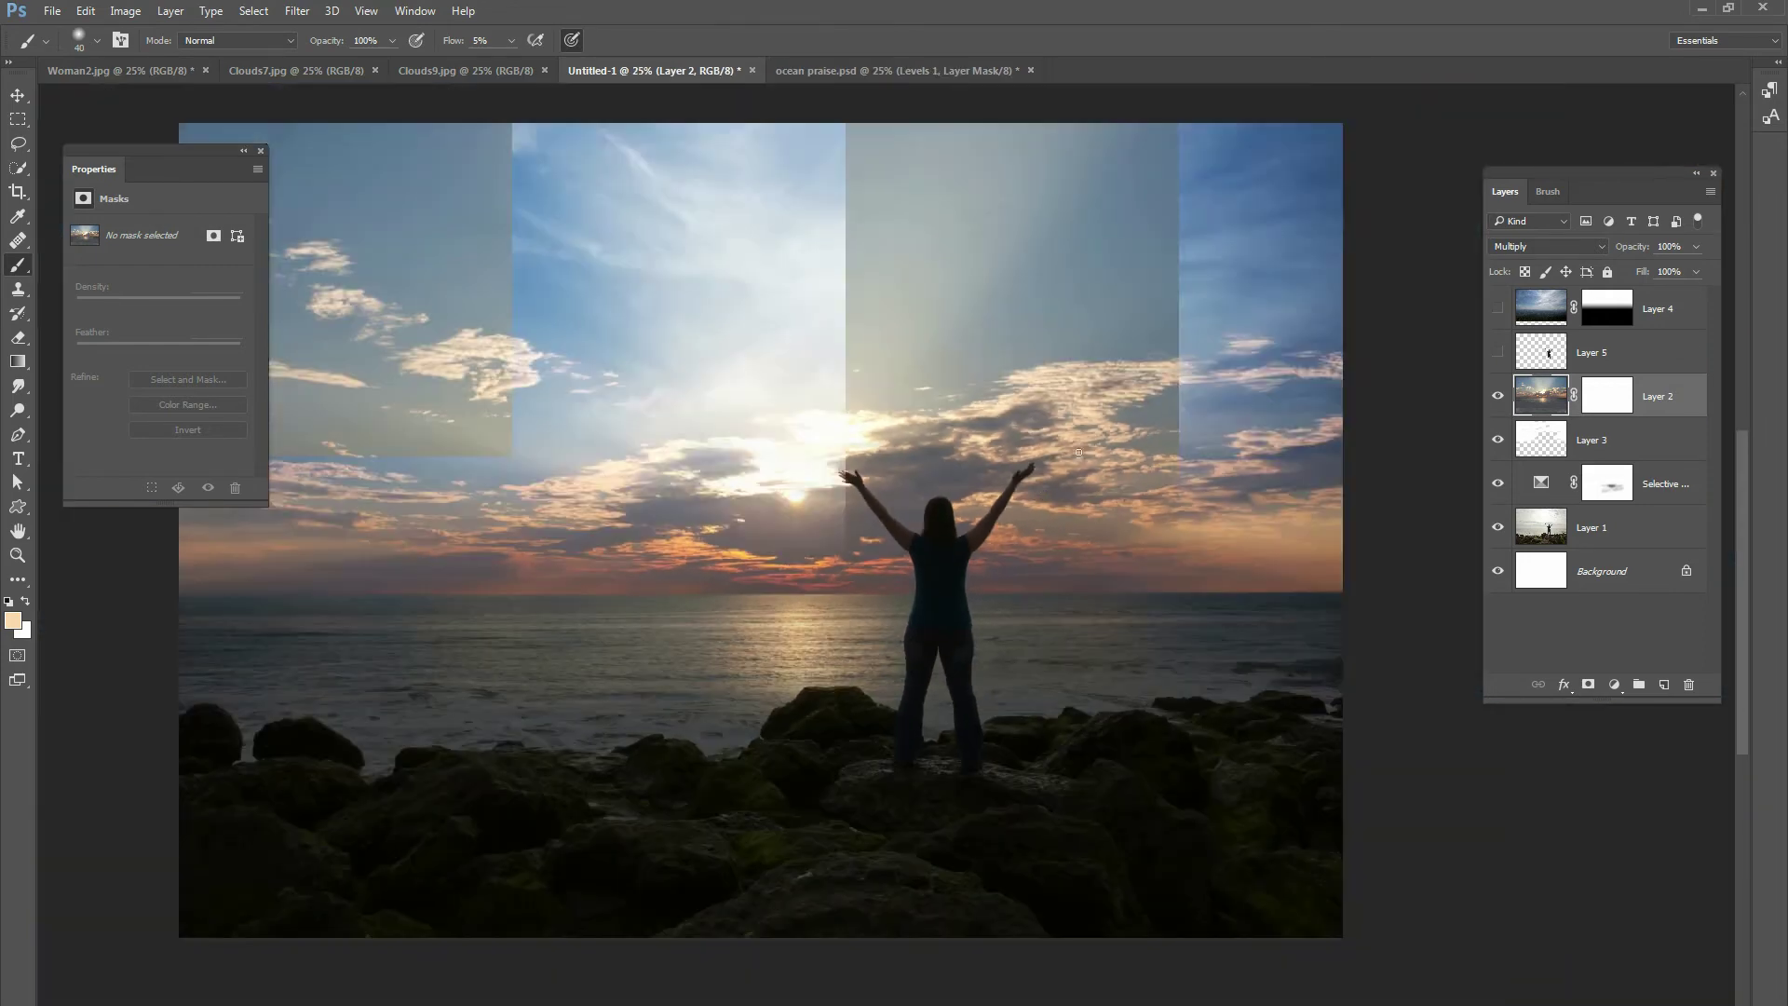
pyautogui.click(1495, 309)
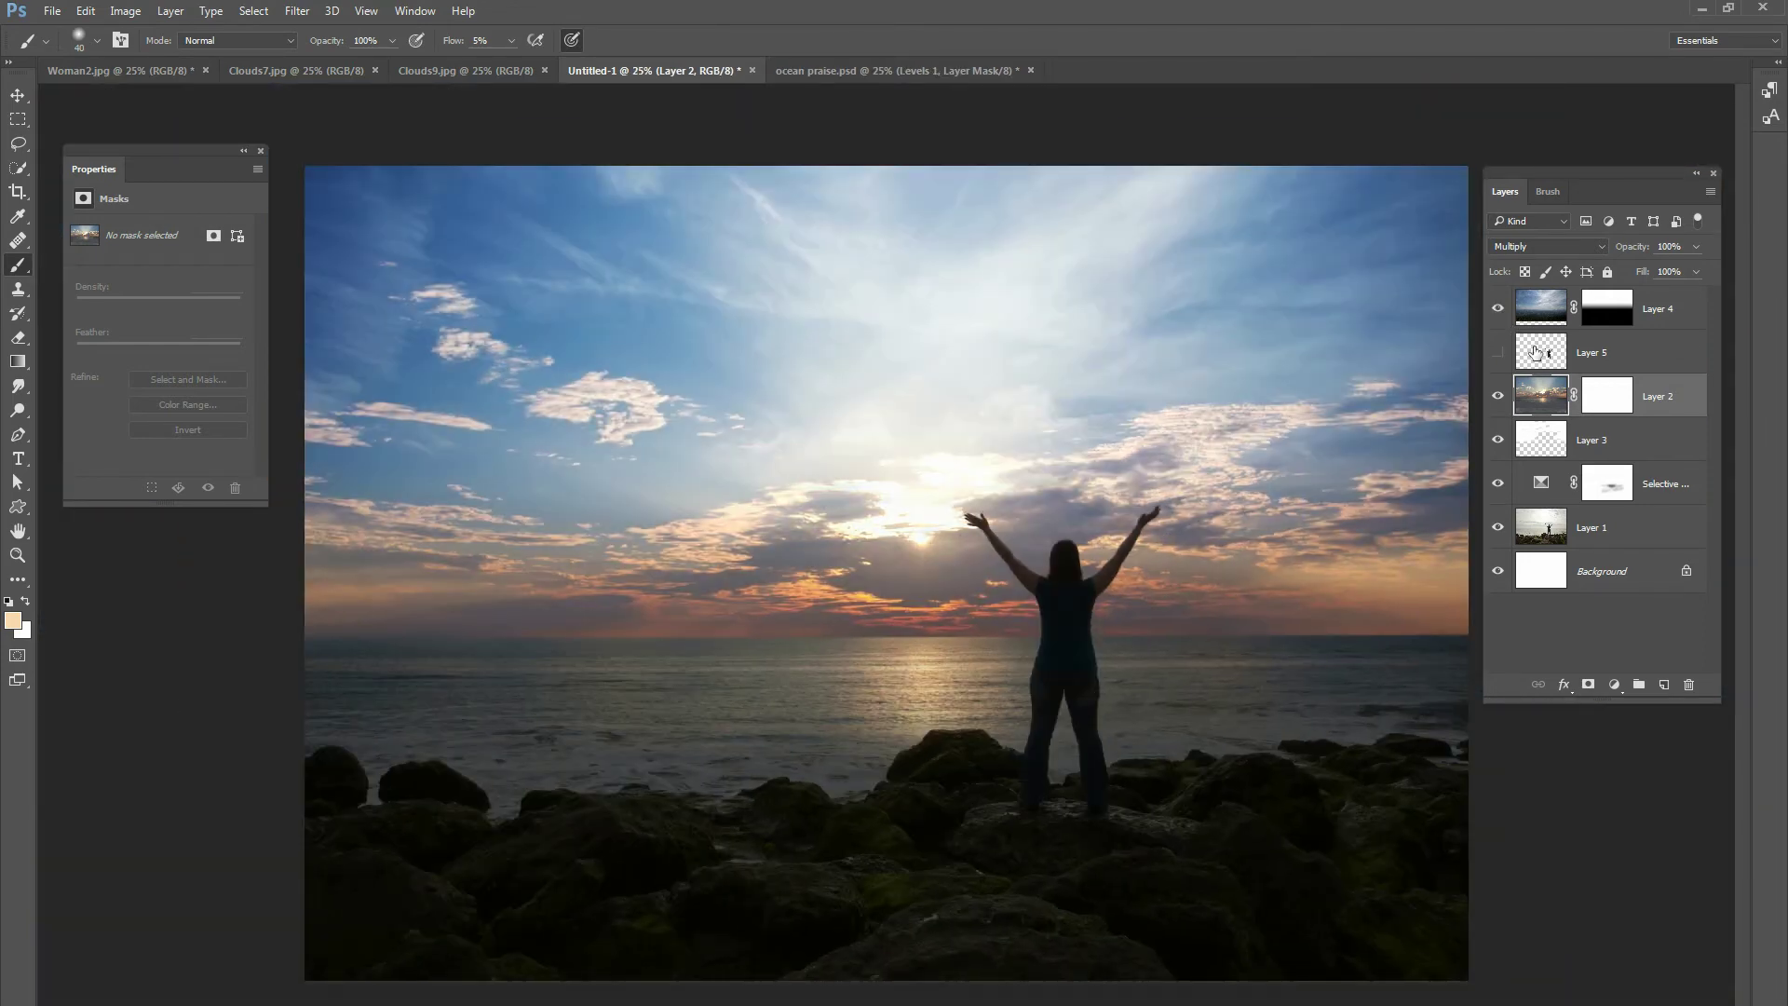
pyautogui.click(1589, 371)
pyautogui.press('Delete')
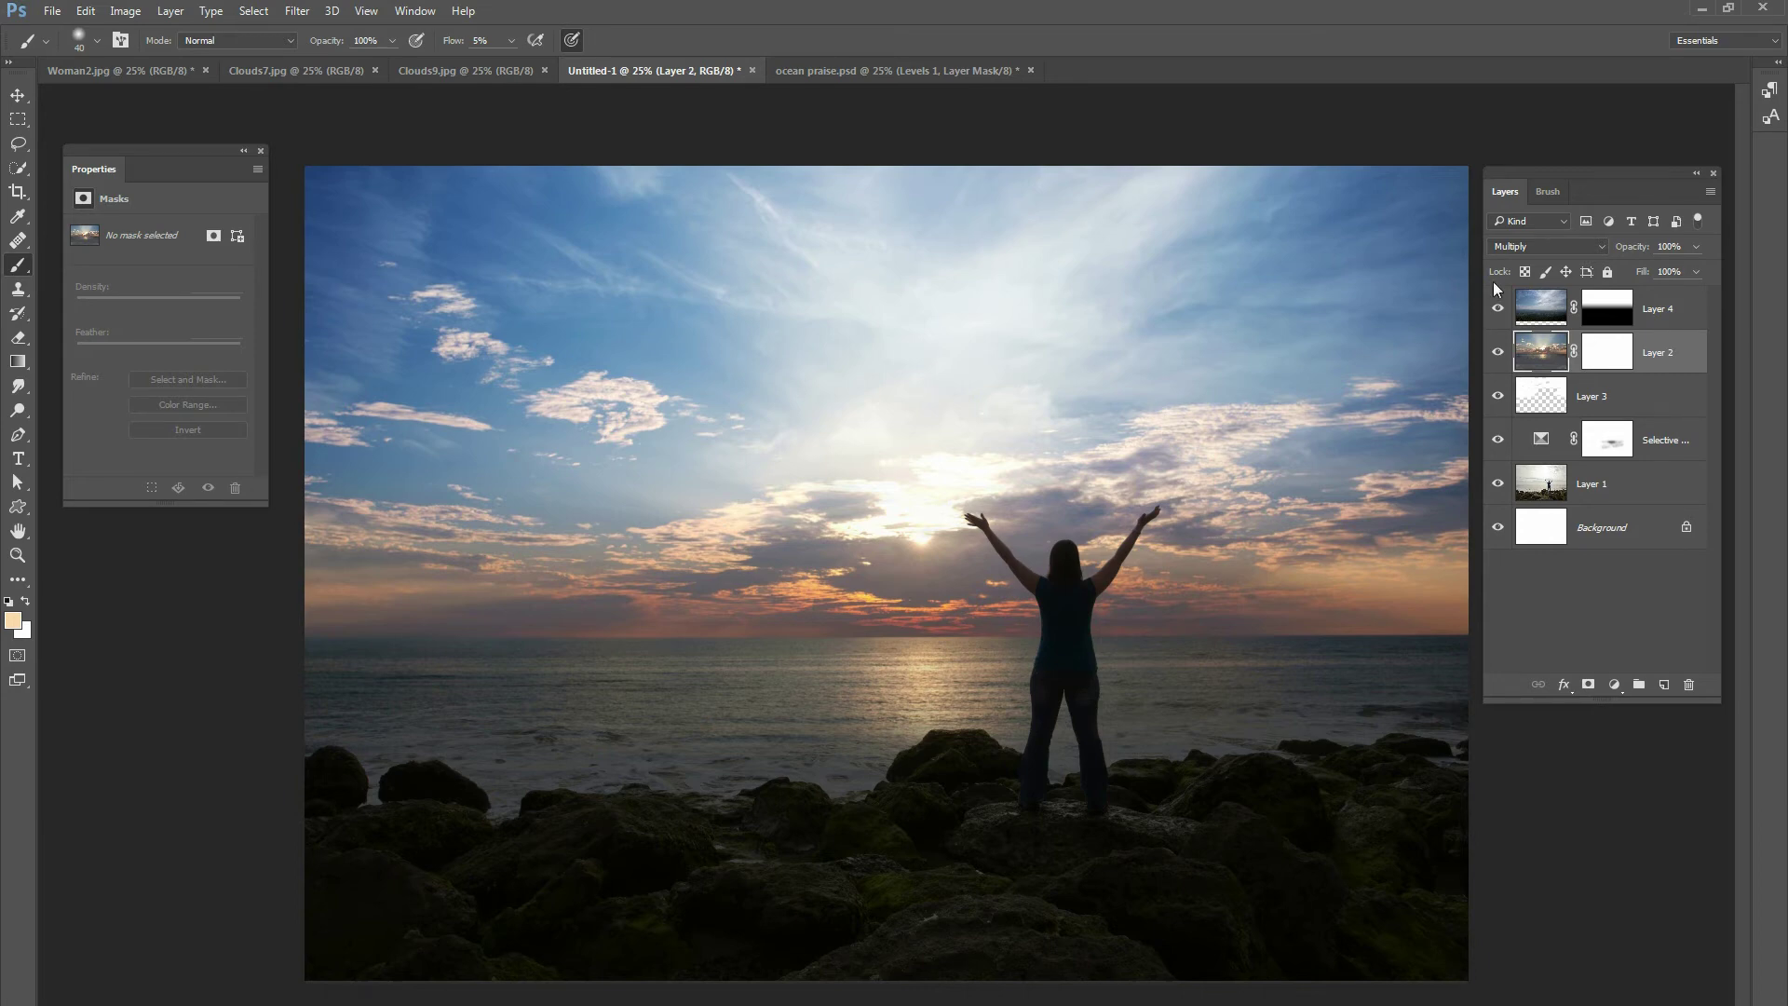
# - Add a new empty layer above the blue clouds layer and set the foreground color to light peach fbcea2
pyautogui.hotkey('ctrl', '+')
pyautogui.hotkey('ctrl', '+')
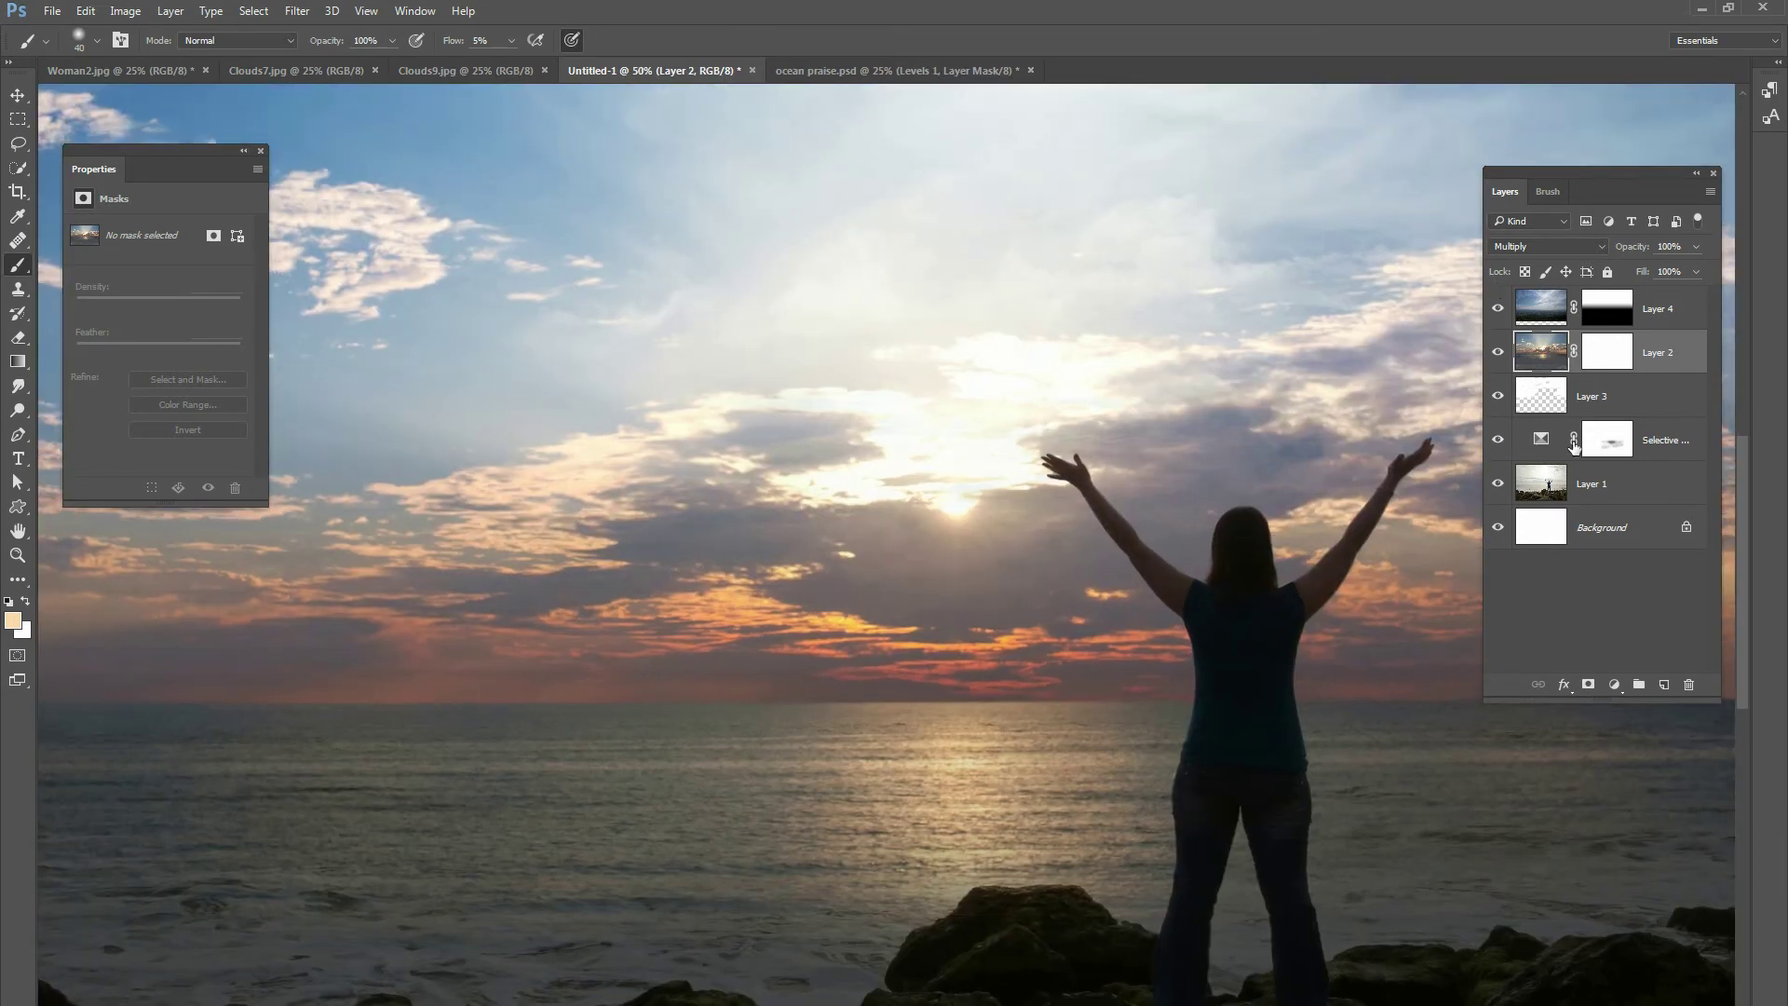
pyautogui.click(1653, 322)
pyautogui.click(1664, 684)
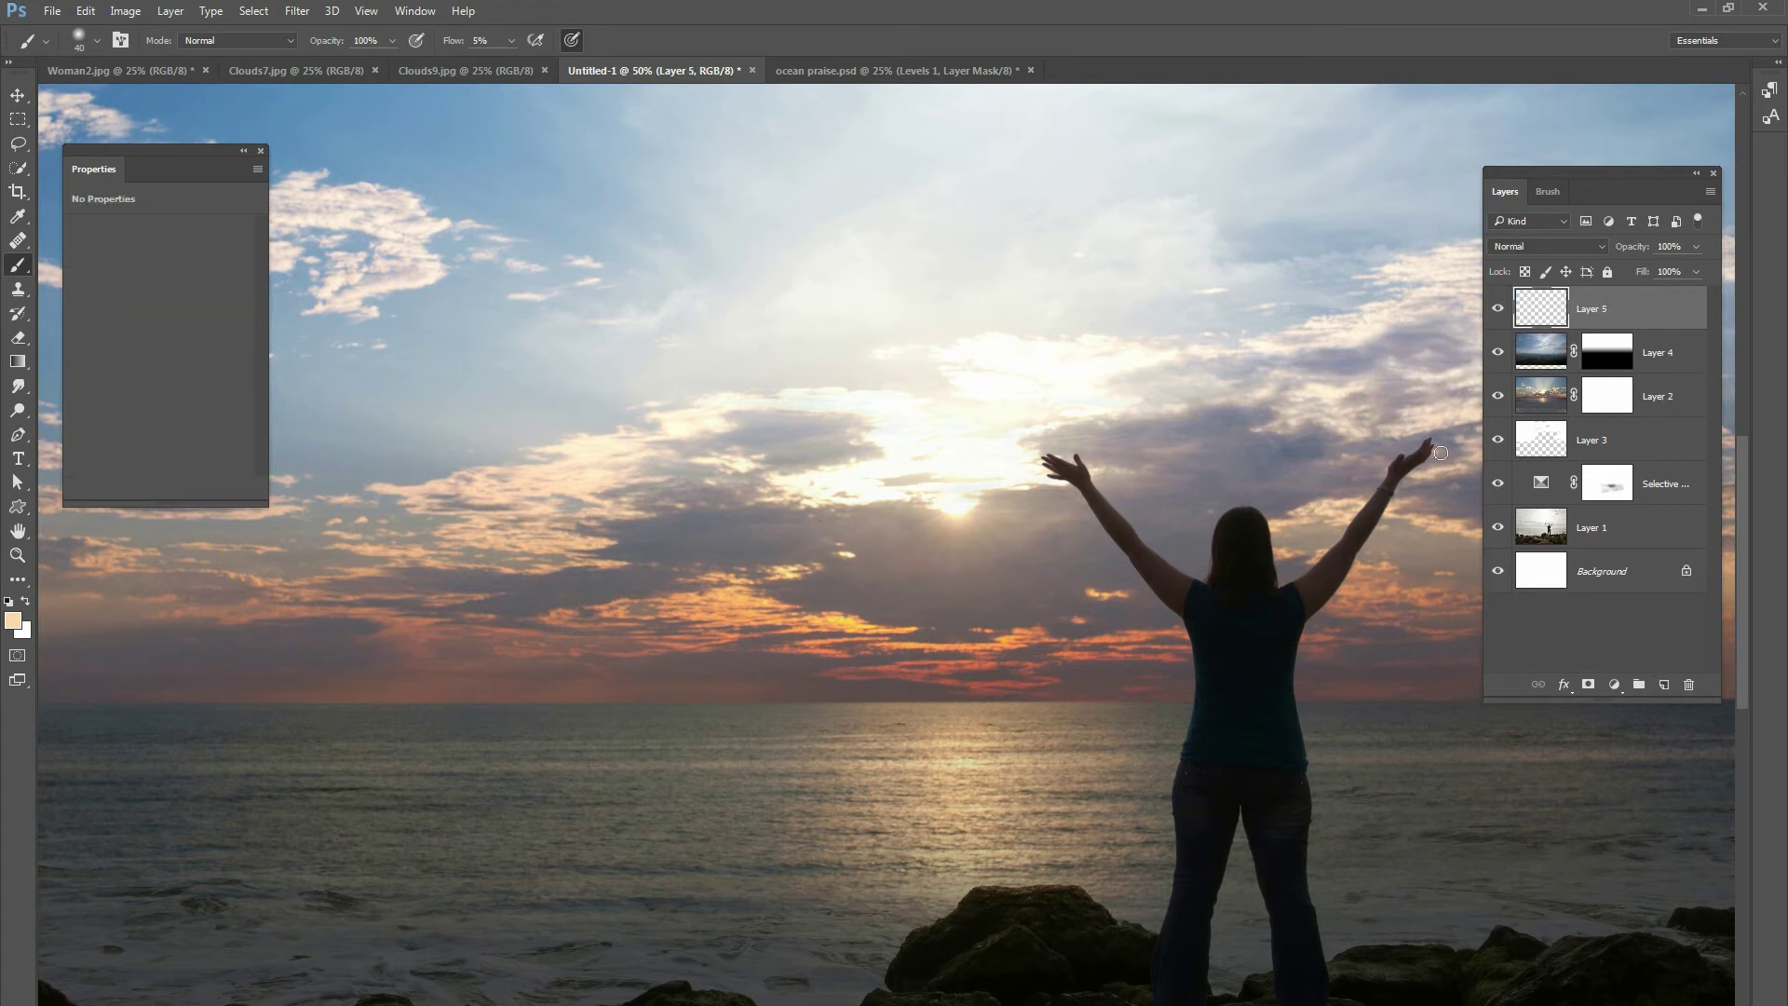
pyautogui.hotkey('ctrl', '-')
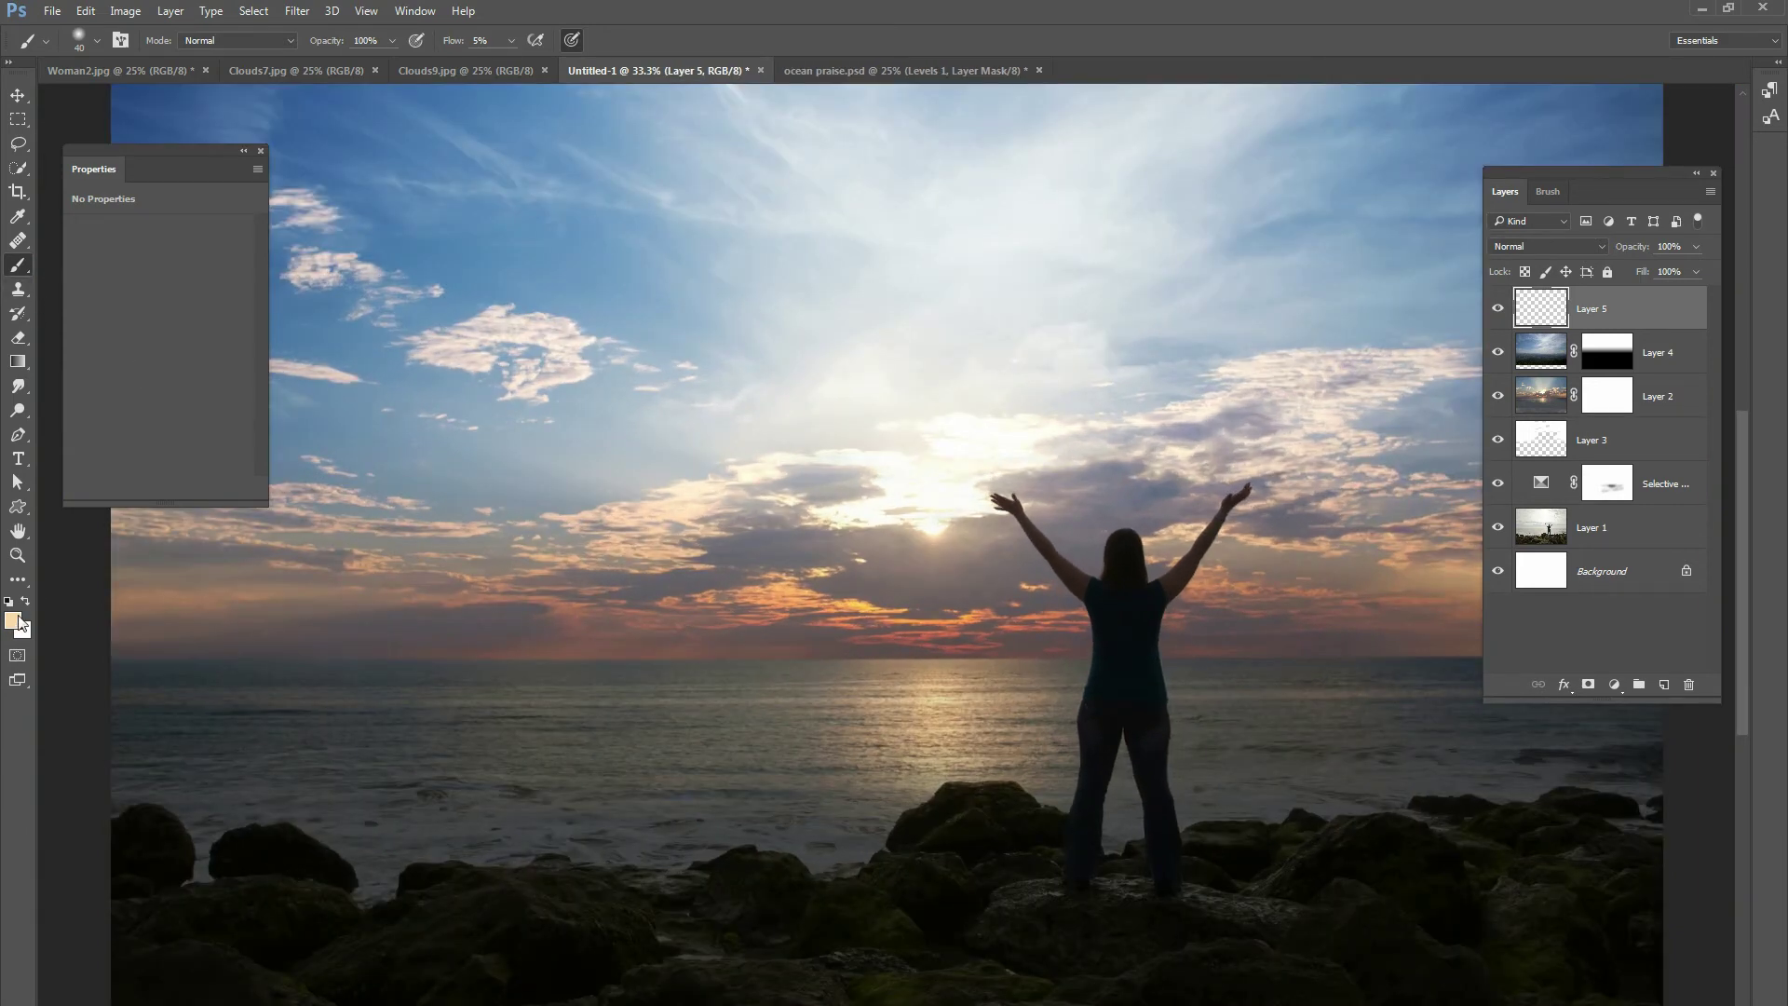
pyautogui.click(13, 620)
pyautogui.moveTo(197, 421); pyautogui.dragTo(202, 388)
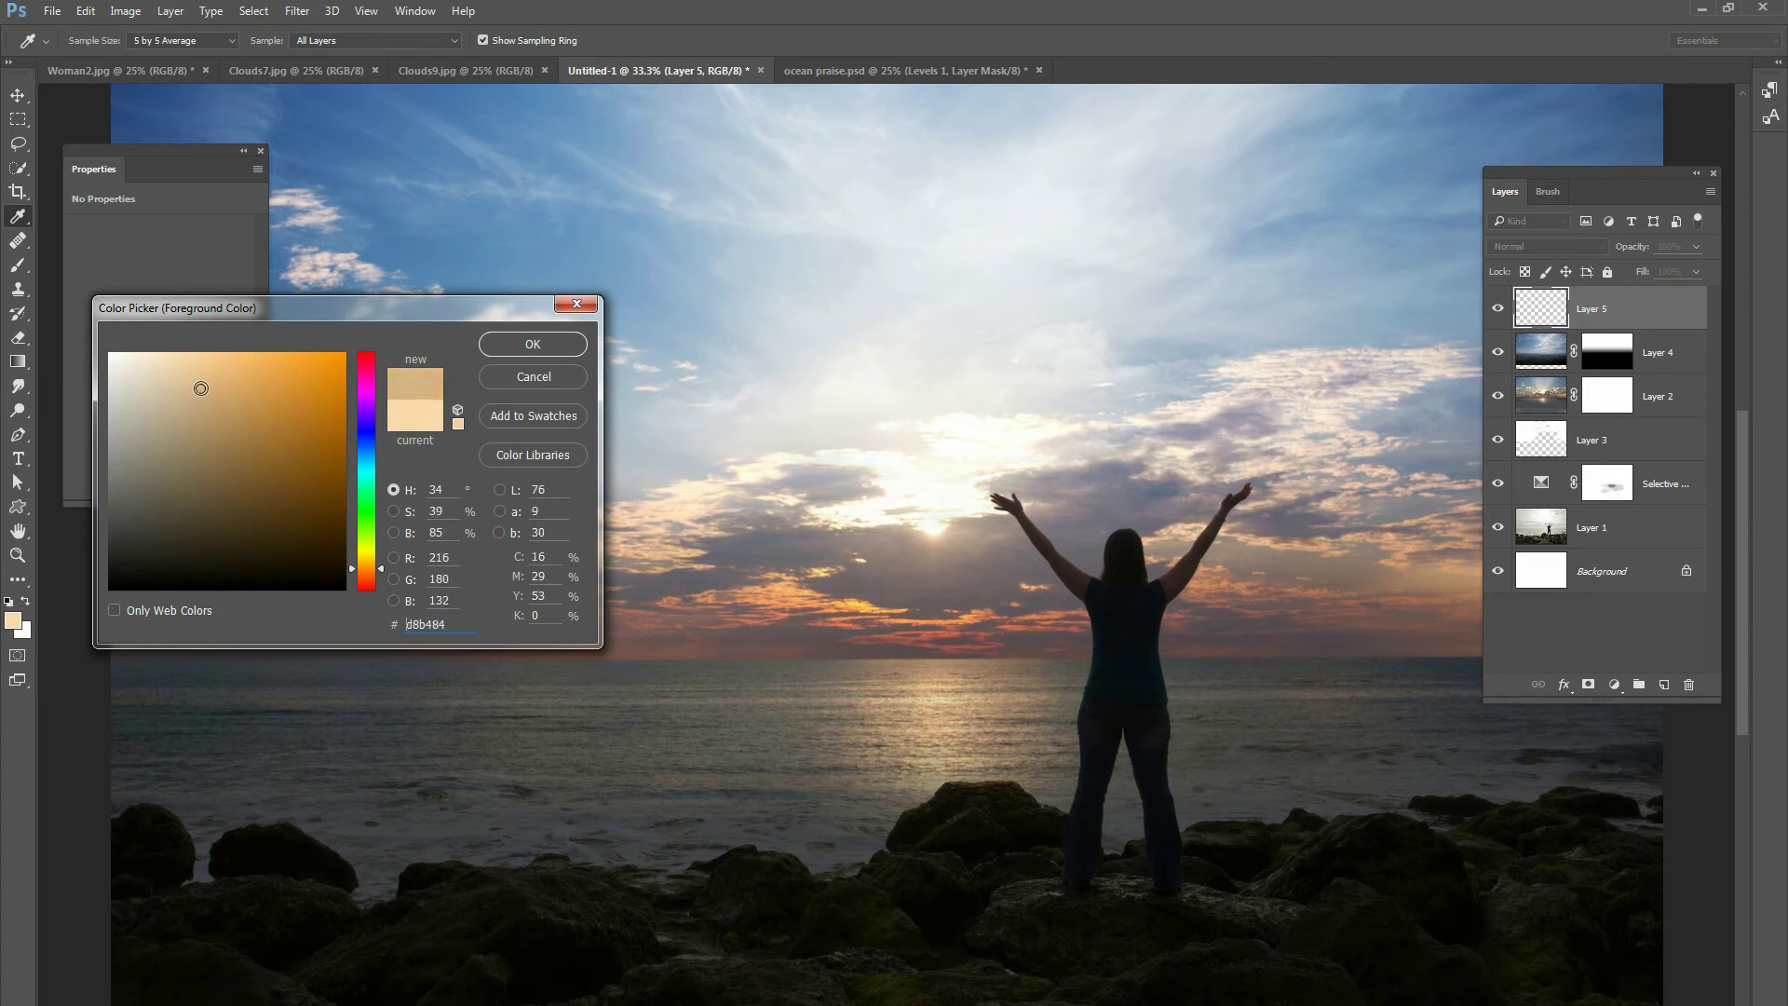
pyautogui.moveTo(926, 519); pyautogui.dragTo(780, 500)
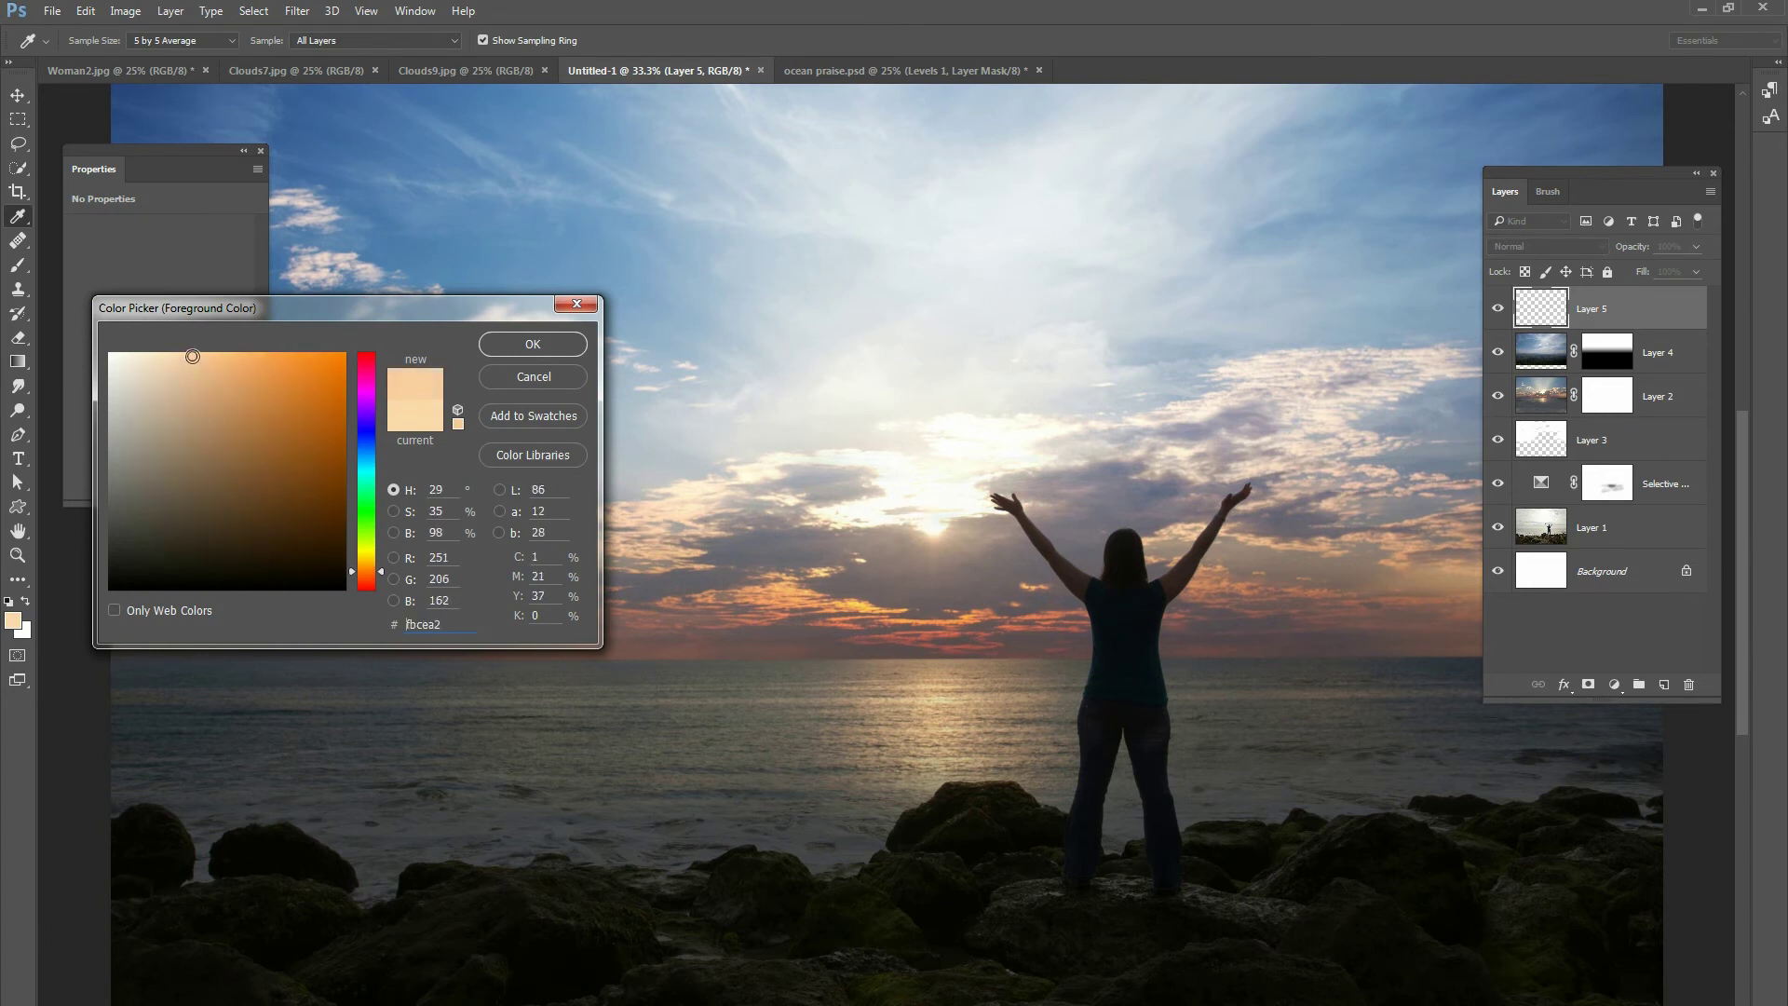
pyautogui.click(529, 343)
# - Paint a soft peach glow around the sun with a 1457 px brush and set the new layer's blend mode to Screen
pyautogui.rightClick(899, 429)
pyautogui.moveTo(1091, 479); pyautogui.dragTo(1117, 477)
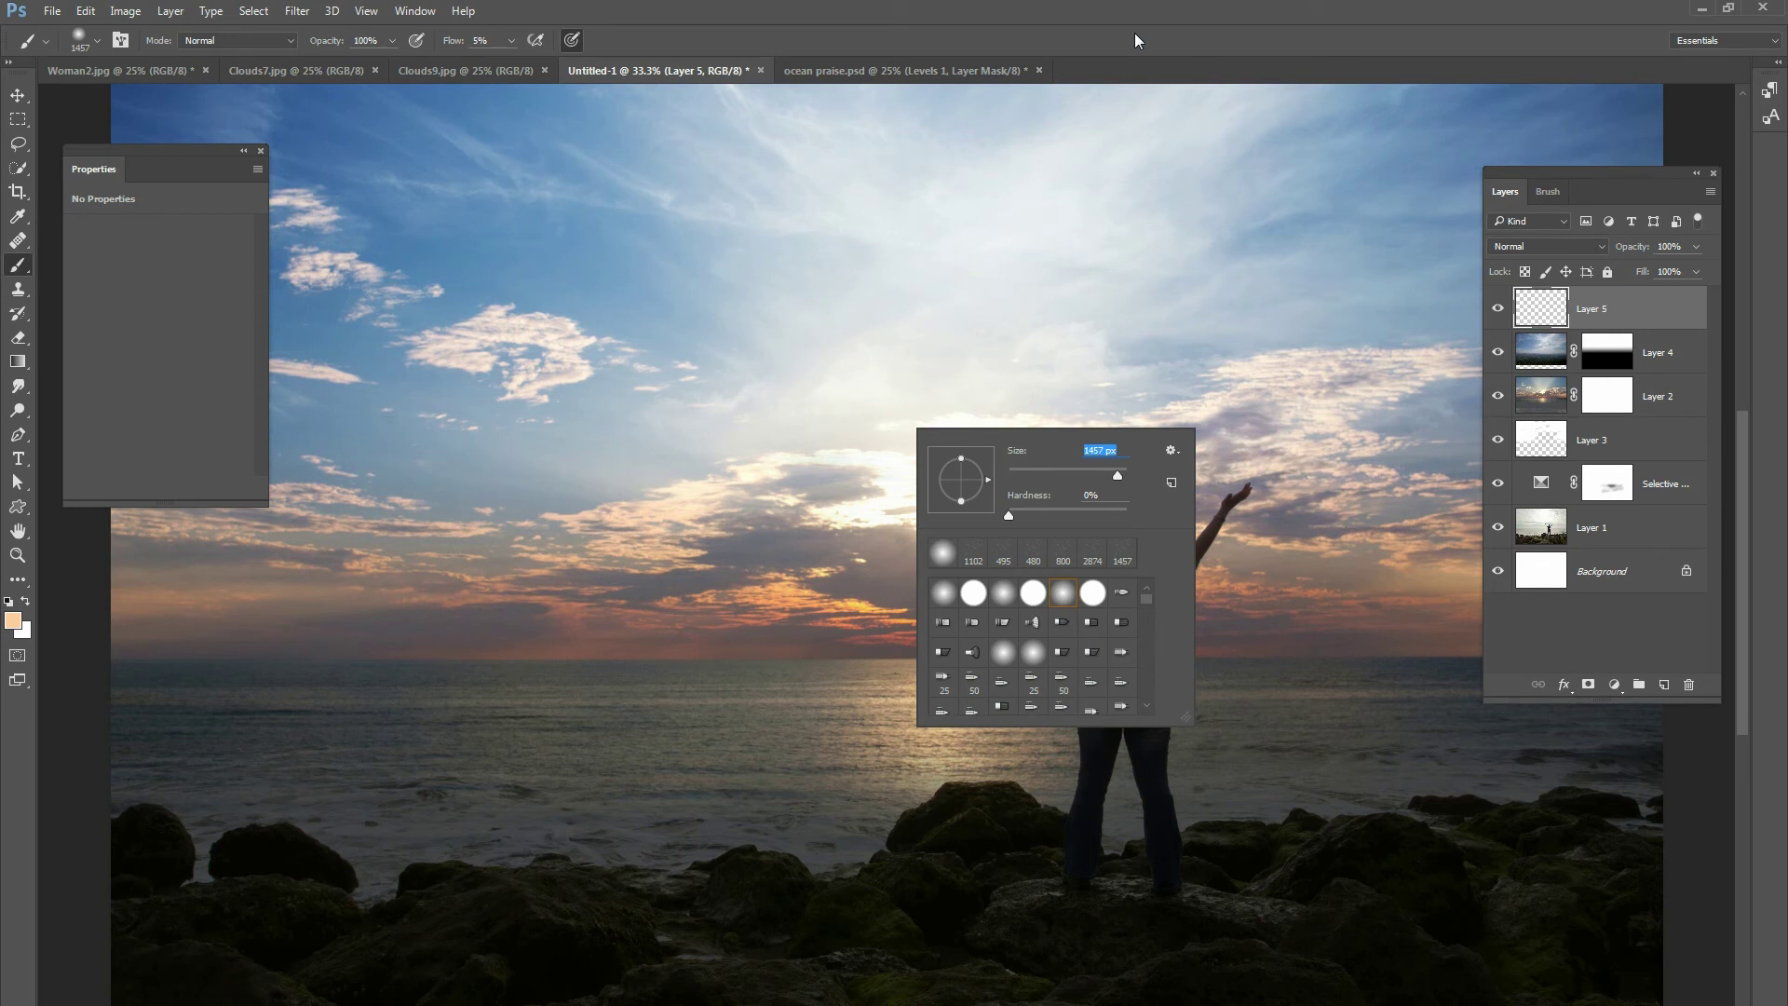
pyautogui.click(1050, 282)
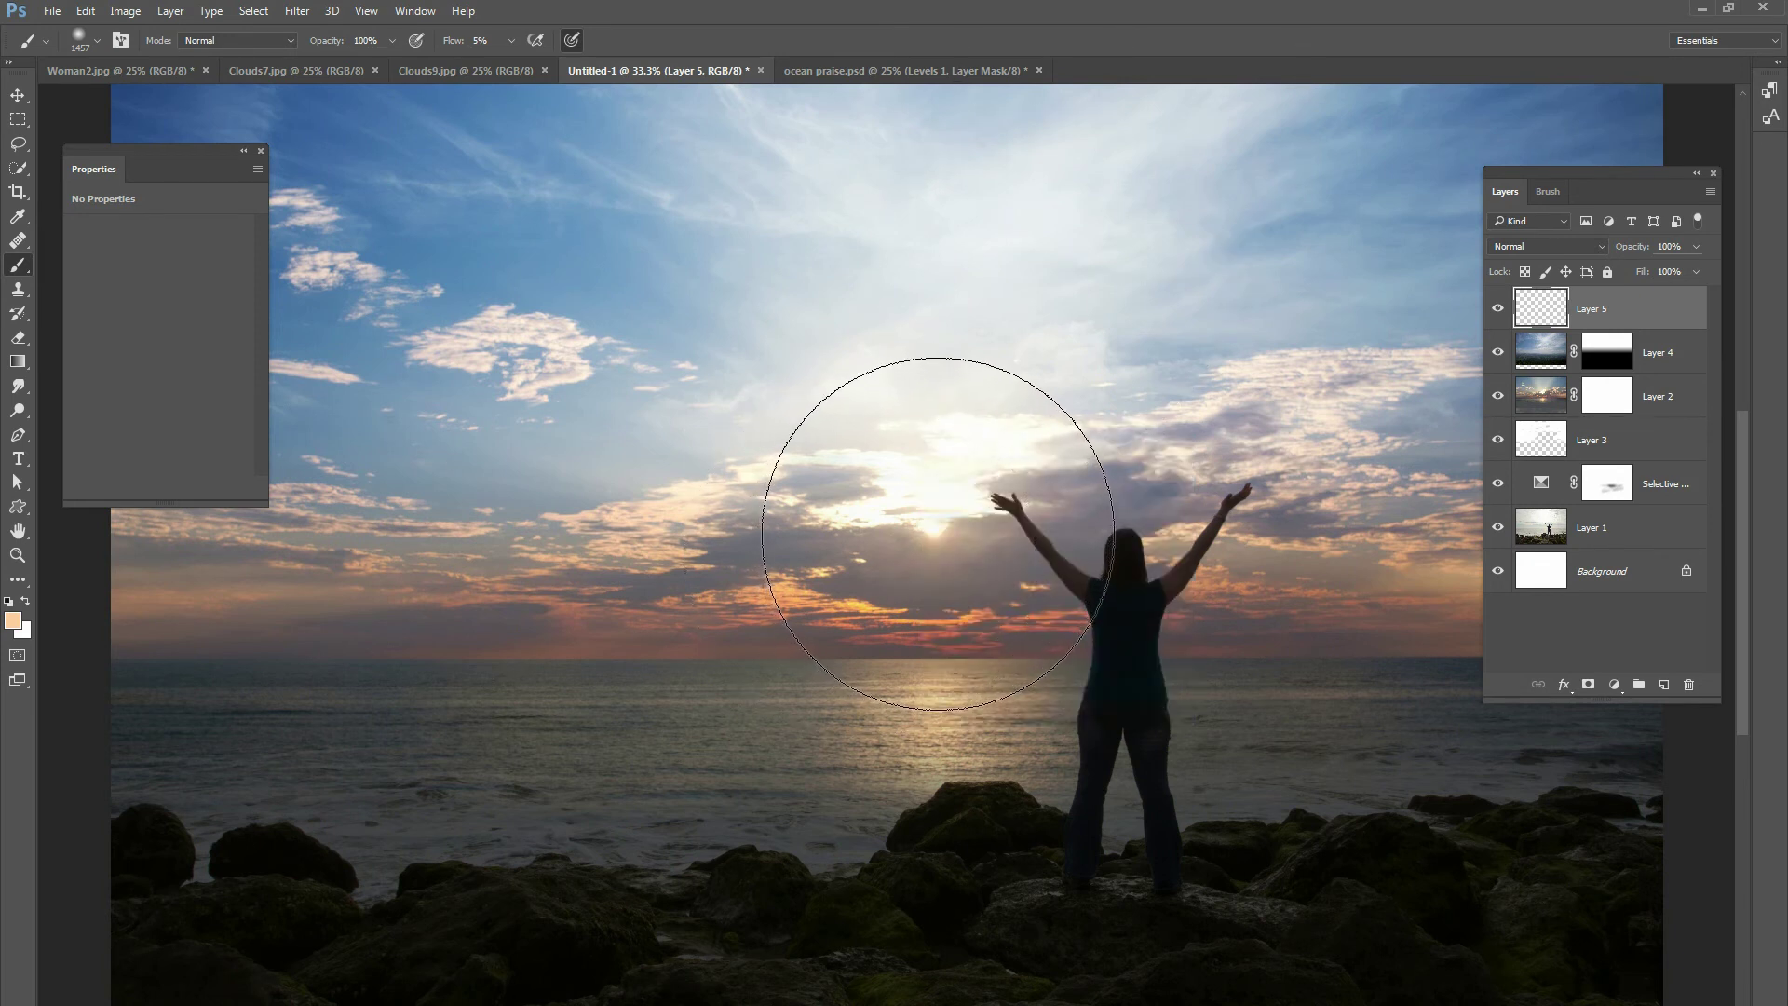
pyautogui.moveTo(932, 558)
pyautogui.mouseDown()
pyautogui.moveTo(1029, 581)
pyautogui.moveTo(1018, 603)
pyautogui.moveTo(843, 554)
pyautogui.moveTo(802, 633)
pyautogui.moveTo(931, 473)
pyautogui.moveTo(958, 568)
pyautogui.moveTo(1051, 605)
pyautogui.moveTo(991, 677)
pyautogui.moveTo(1039, 711)
pyautogui.moveTo(827, 762)
pyautogui.moveTo(851, 743)
pyautogui.moveTo(829, 722)
pyautogui.moveTo(801, 757)
pyautogui.moveTo(868, 613)
pyautogui.moveTo(853, 579)
pyautogui.moveTo(790, 611)
pyautogui.moveTo(931, 488)
pyautogui.moveTo(875, 414)
pyautogui.mouseUp()
pyautogui.click(1531, 246)
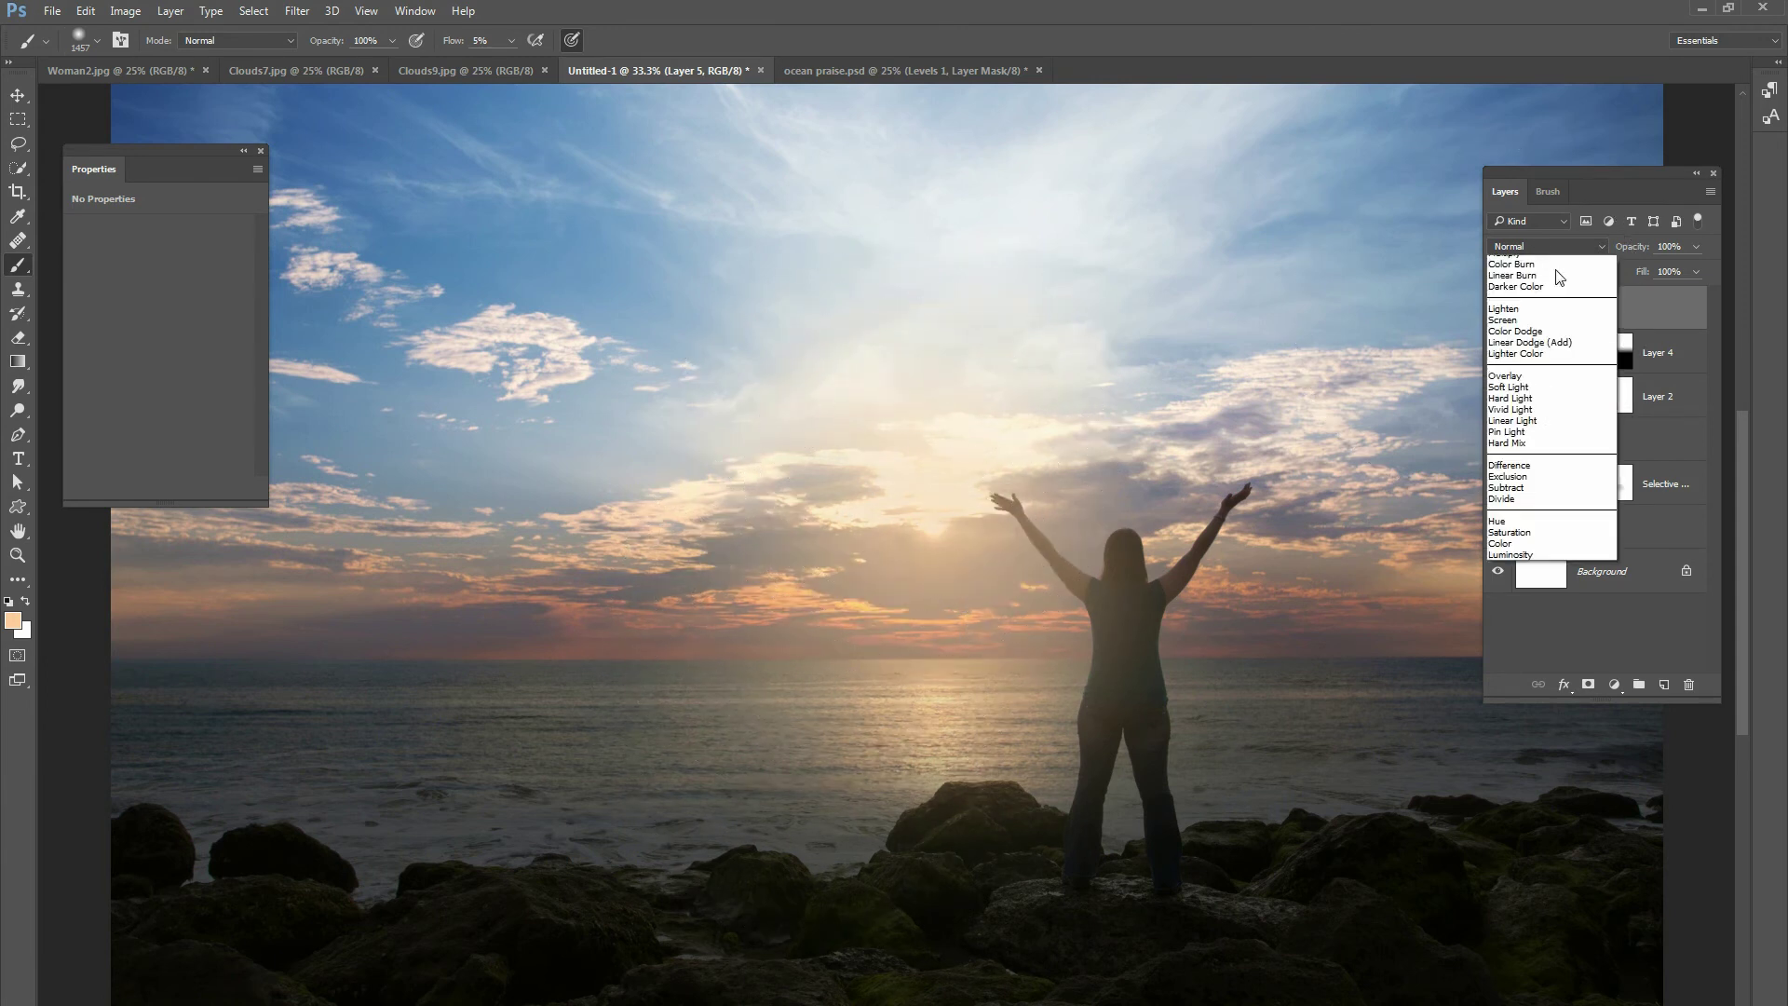
pyautogui.click(1528, 374)
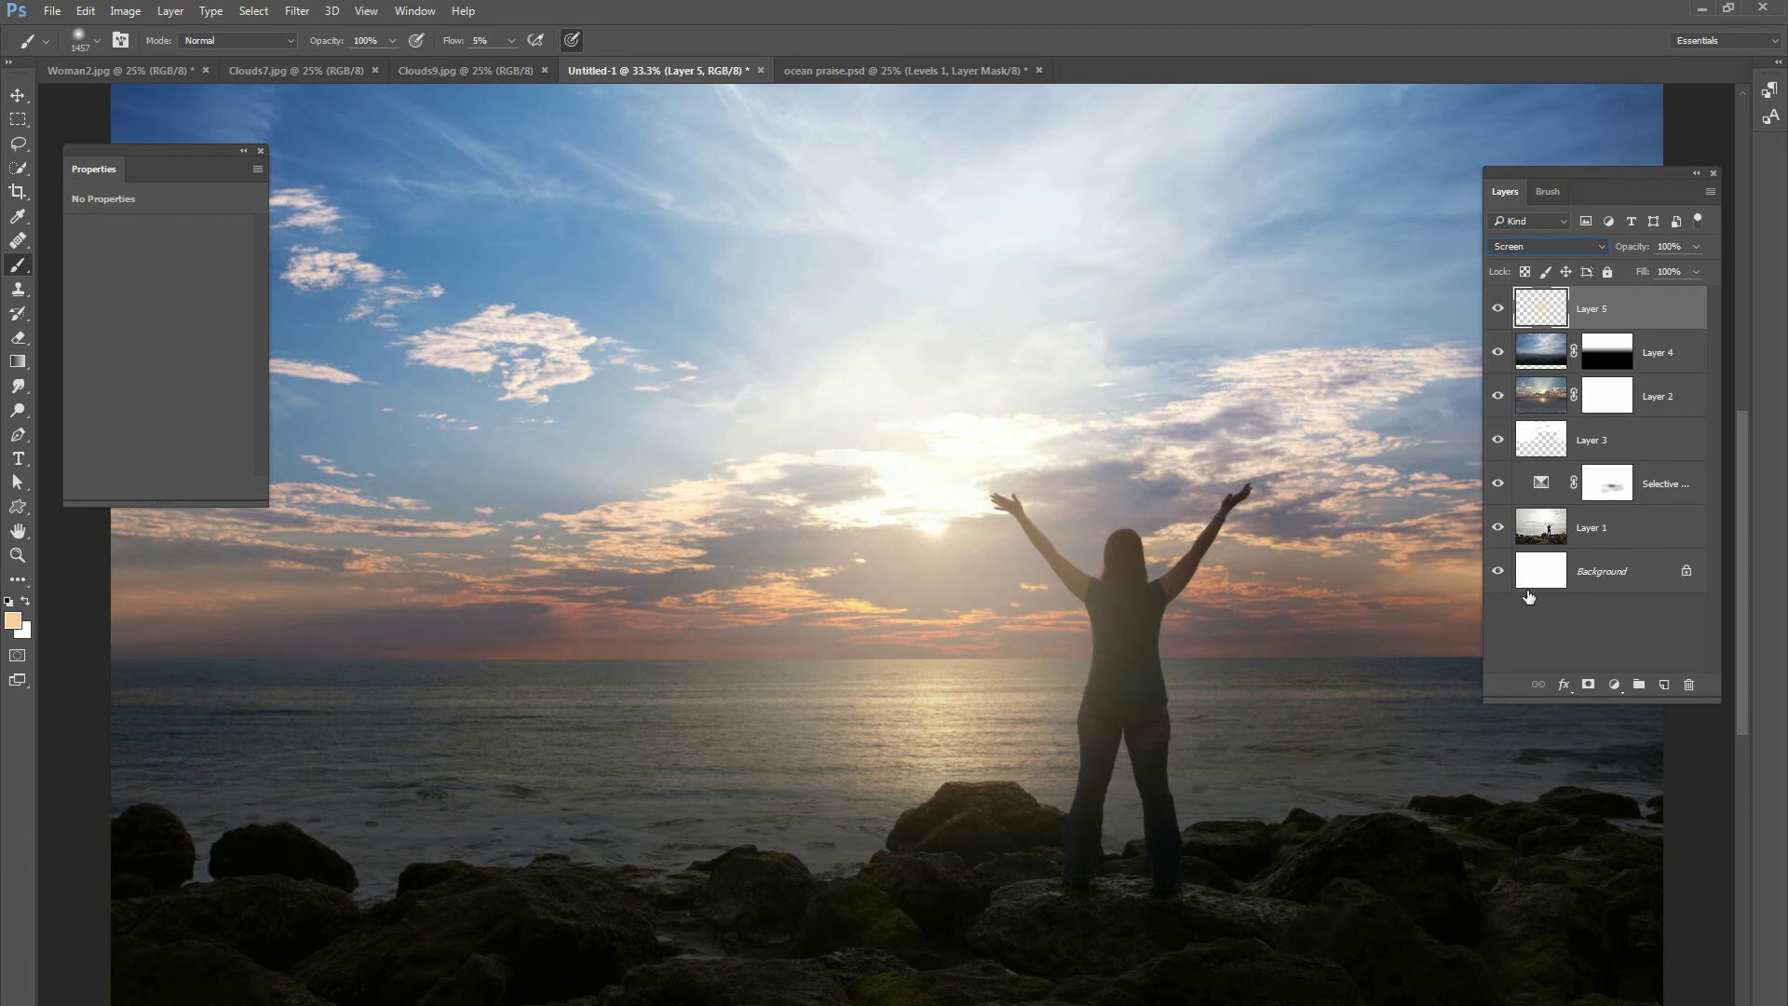
# - Add another new layer on top and set the foreground color to warm orange ffc185
pyautogui.click(1664, 684)
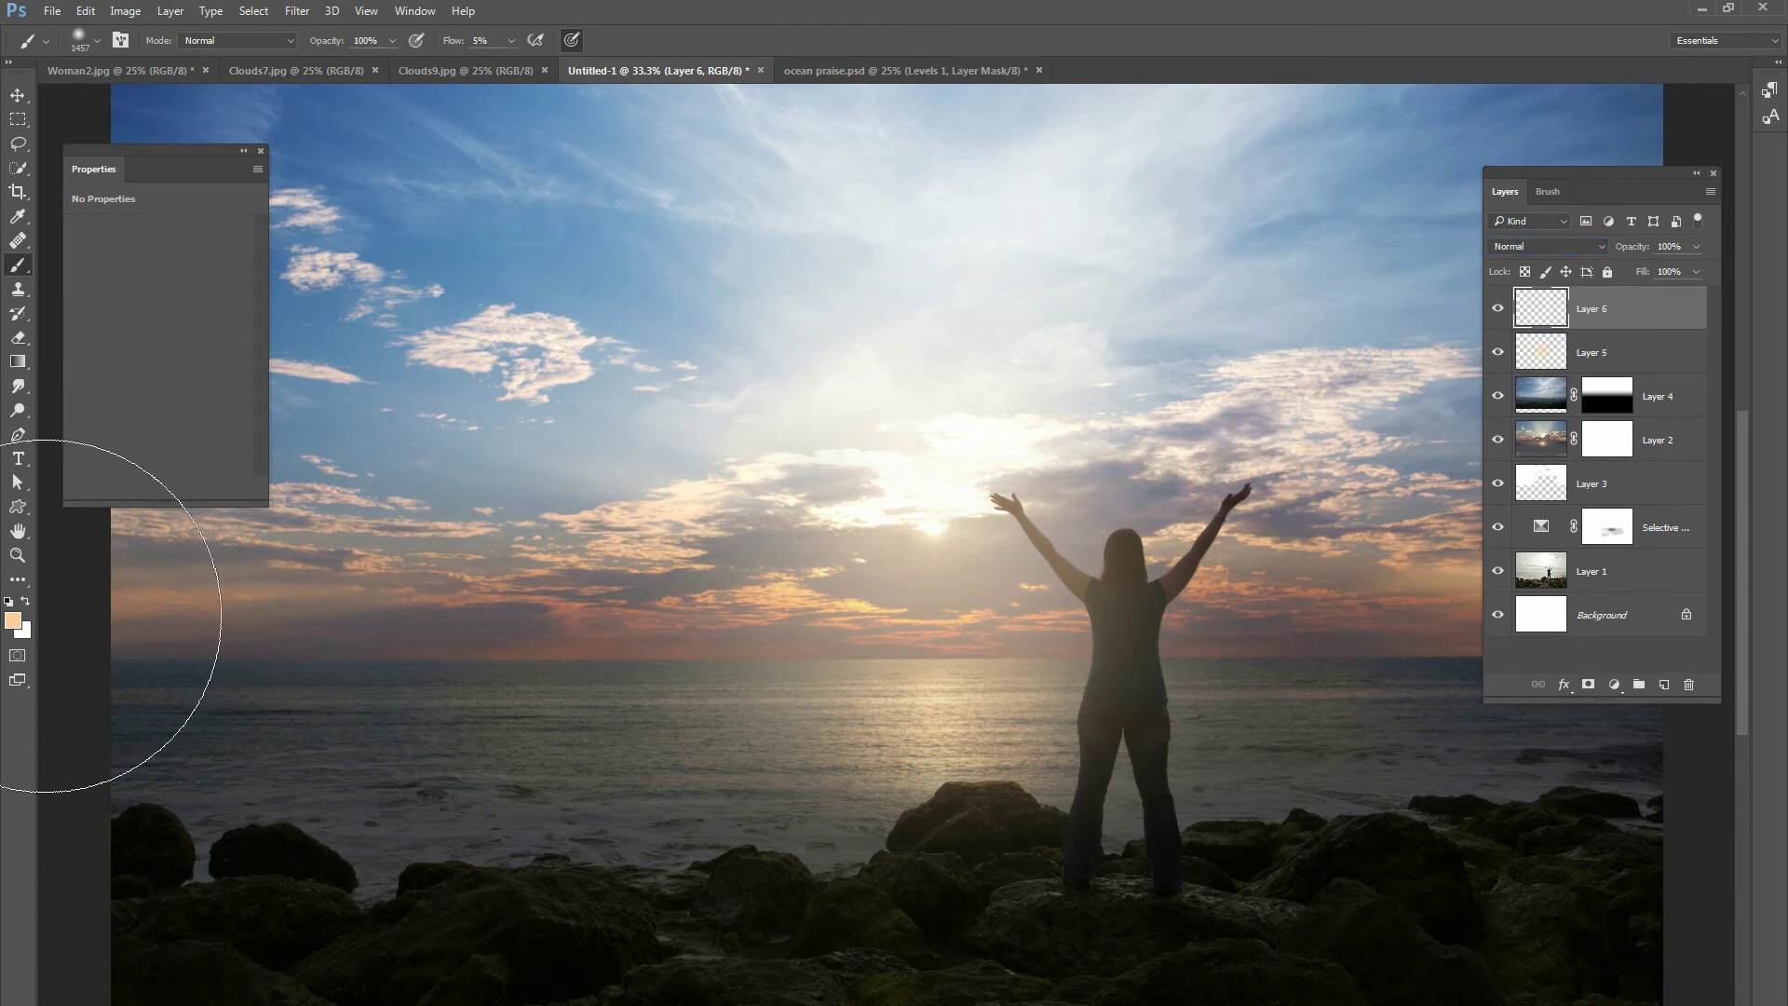
pyautogui.click(13, 622)
pyautogui.moveTo(201, 362); pyautogui.dragTo(221, 350)
pyautogui.click(508, 355)
# - Dab orange light over the sun with a 495 px soft brush and set the top layer's blend mode to Overlay
pyautogui.press('b')
pyautogui.rightClick(946, 377)
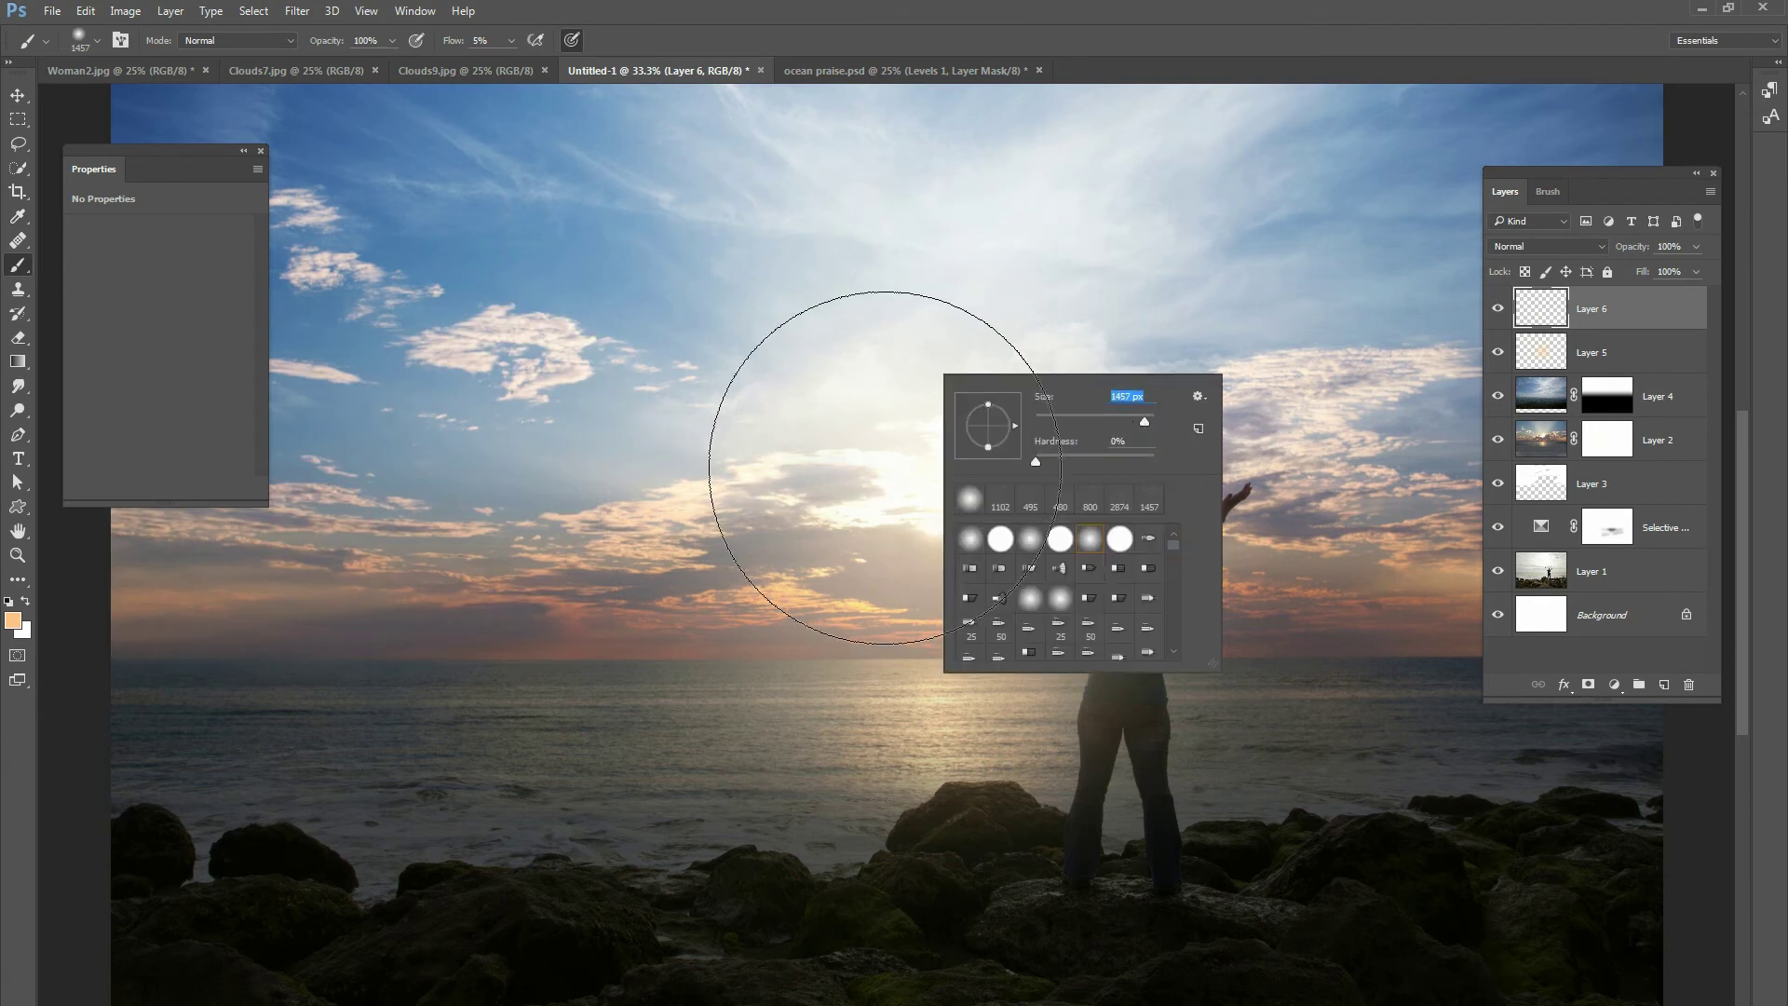
pyautogui.click(946, 559)
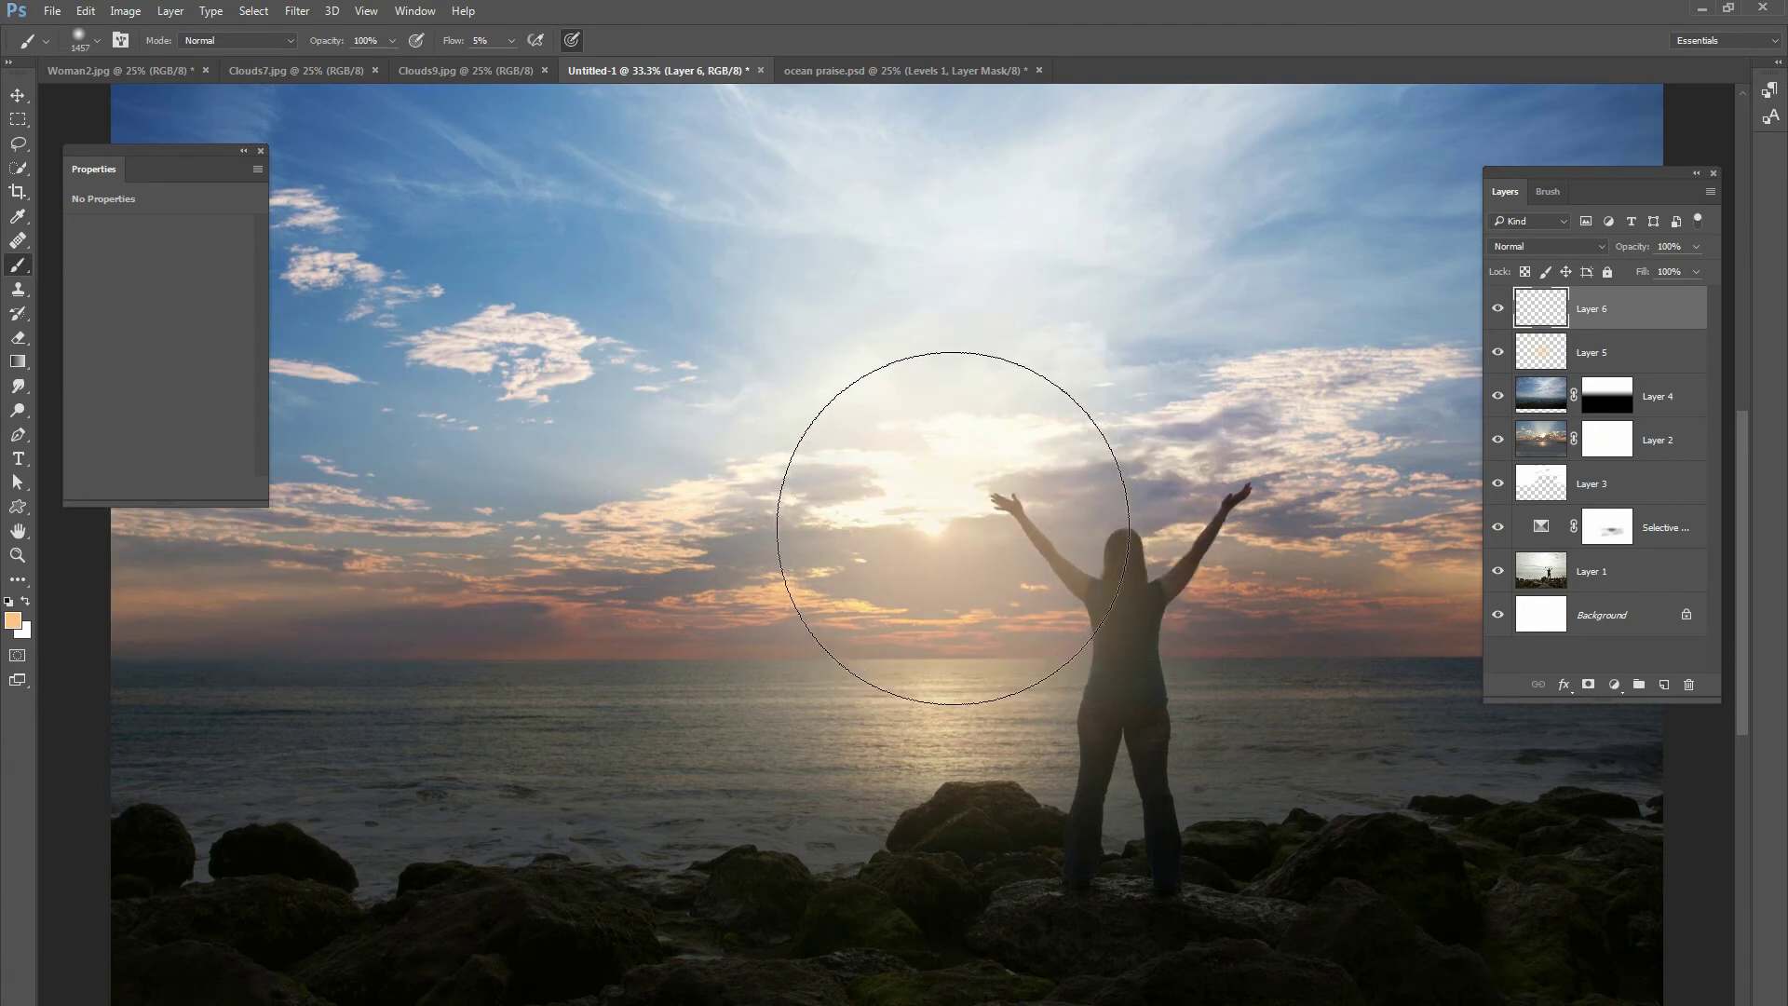
pyautogui.rightClick(941, 519)
pyautogui.click(1136, 537)
pyautogui.write('495')
pyautogui.press('Return')
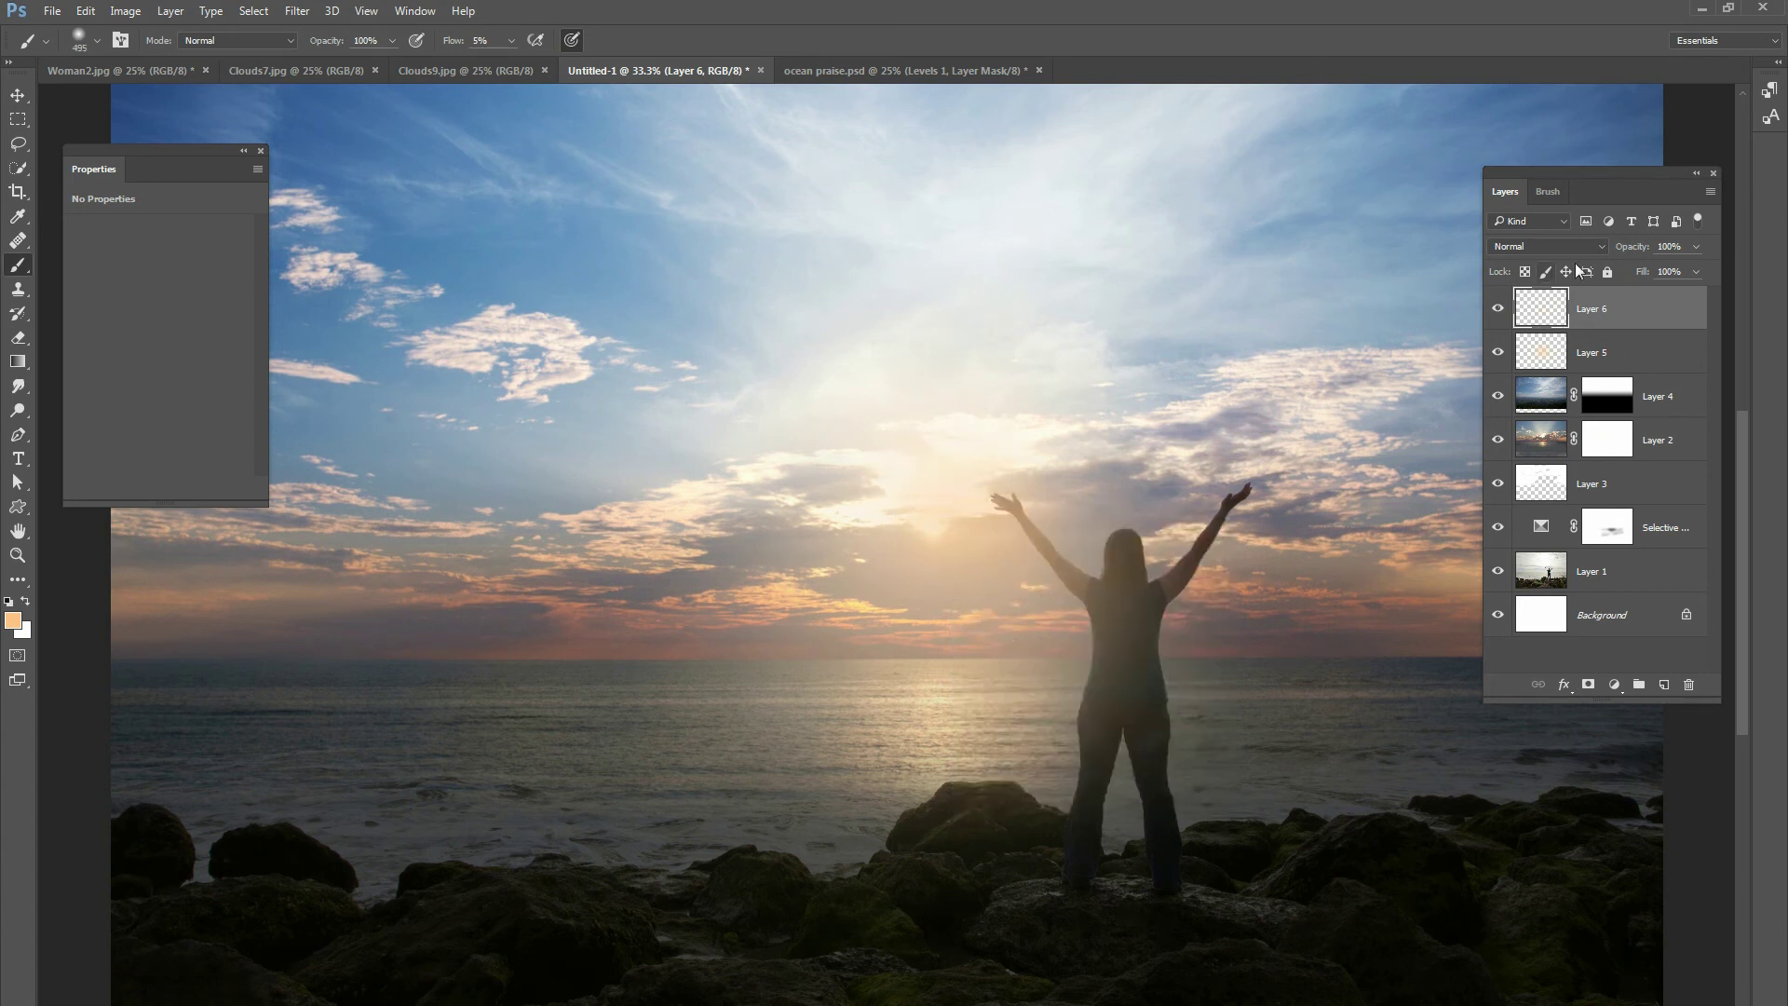
pyautogui.click(1547, 246)
pyautogui.click(1557, 429)
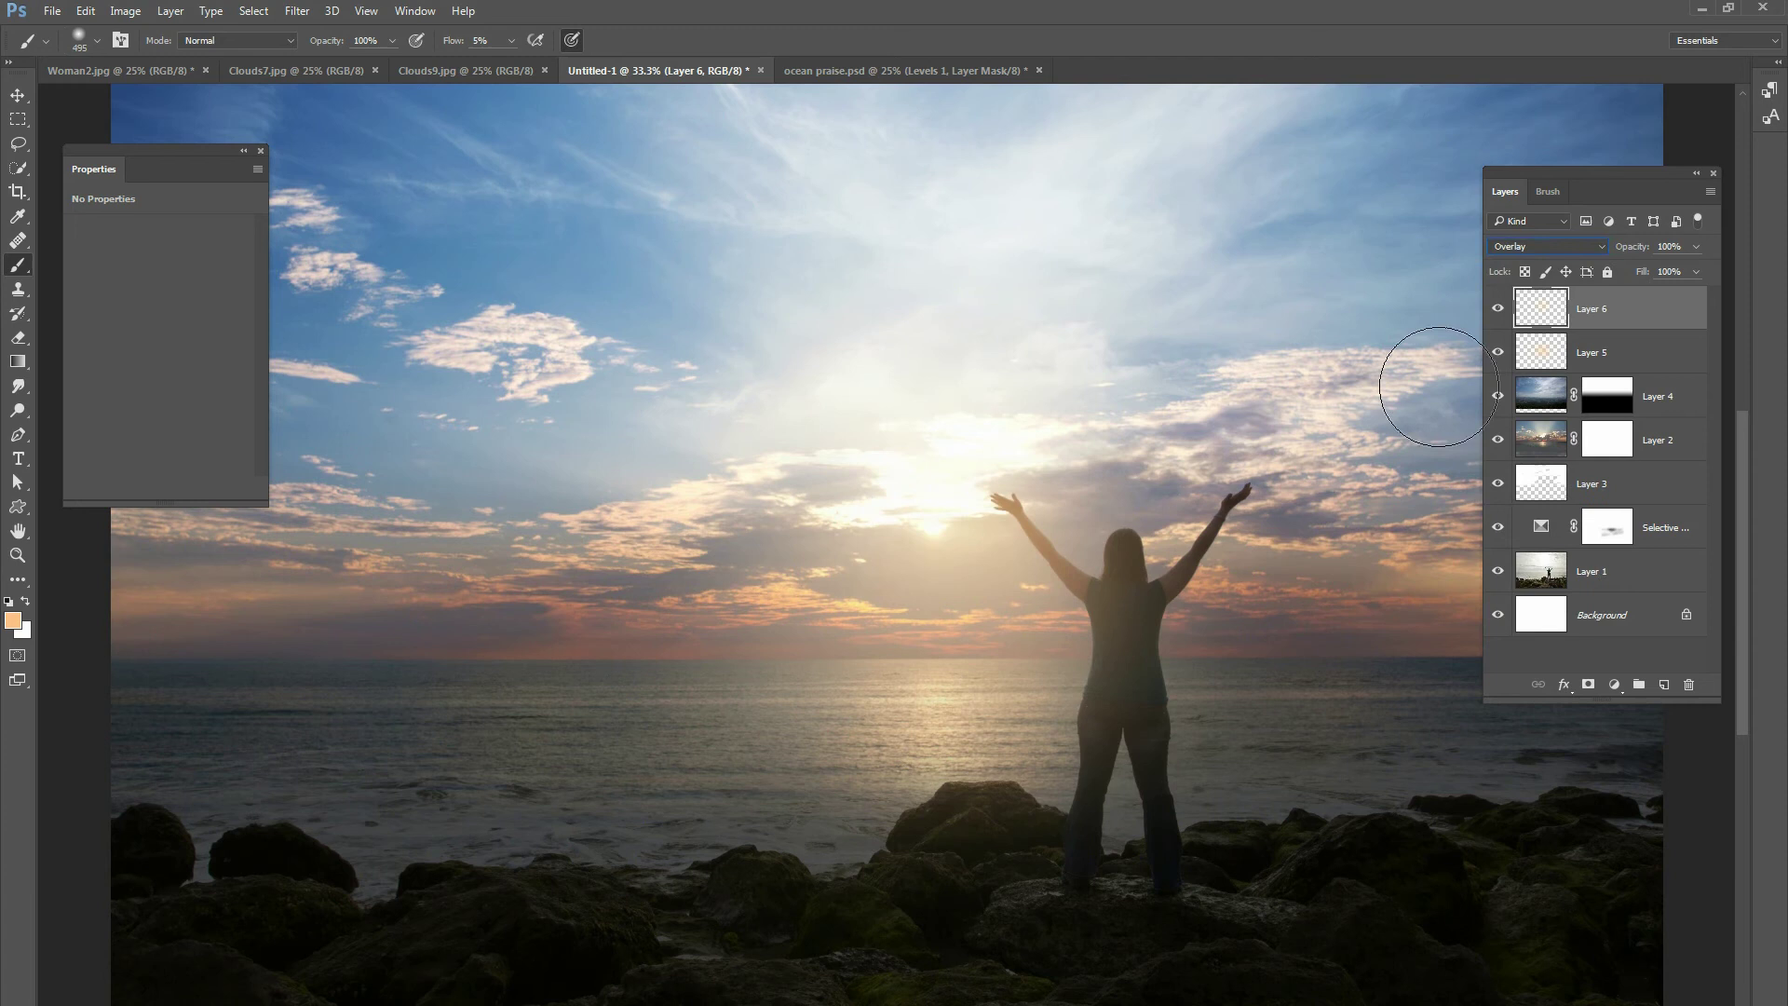
# - Enlarge the brush to 1457 px and paint a broader orange glow around the sun on the Overlay layer
pyautogui.rightClick(982, 501)
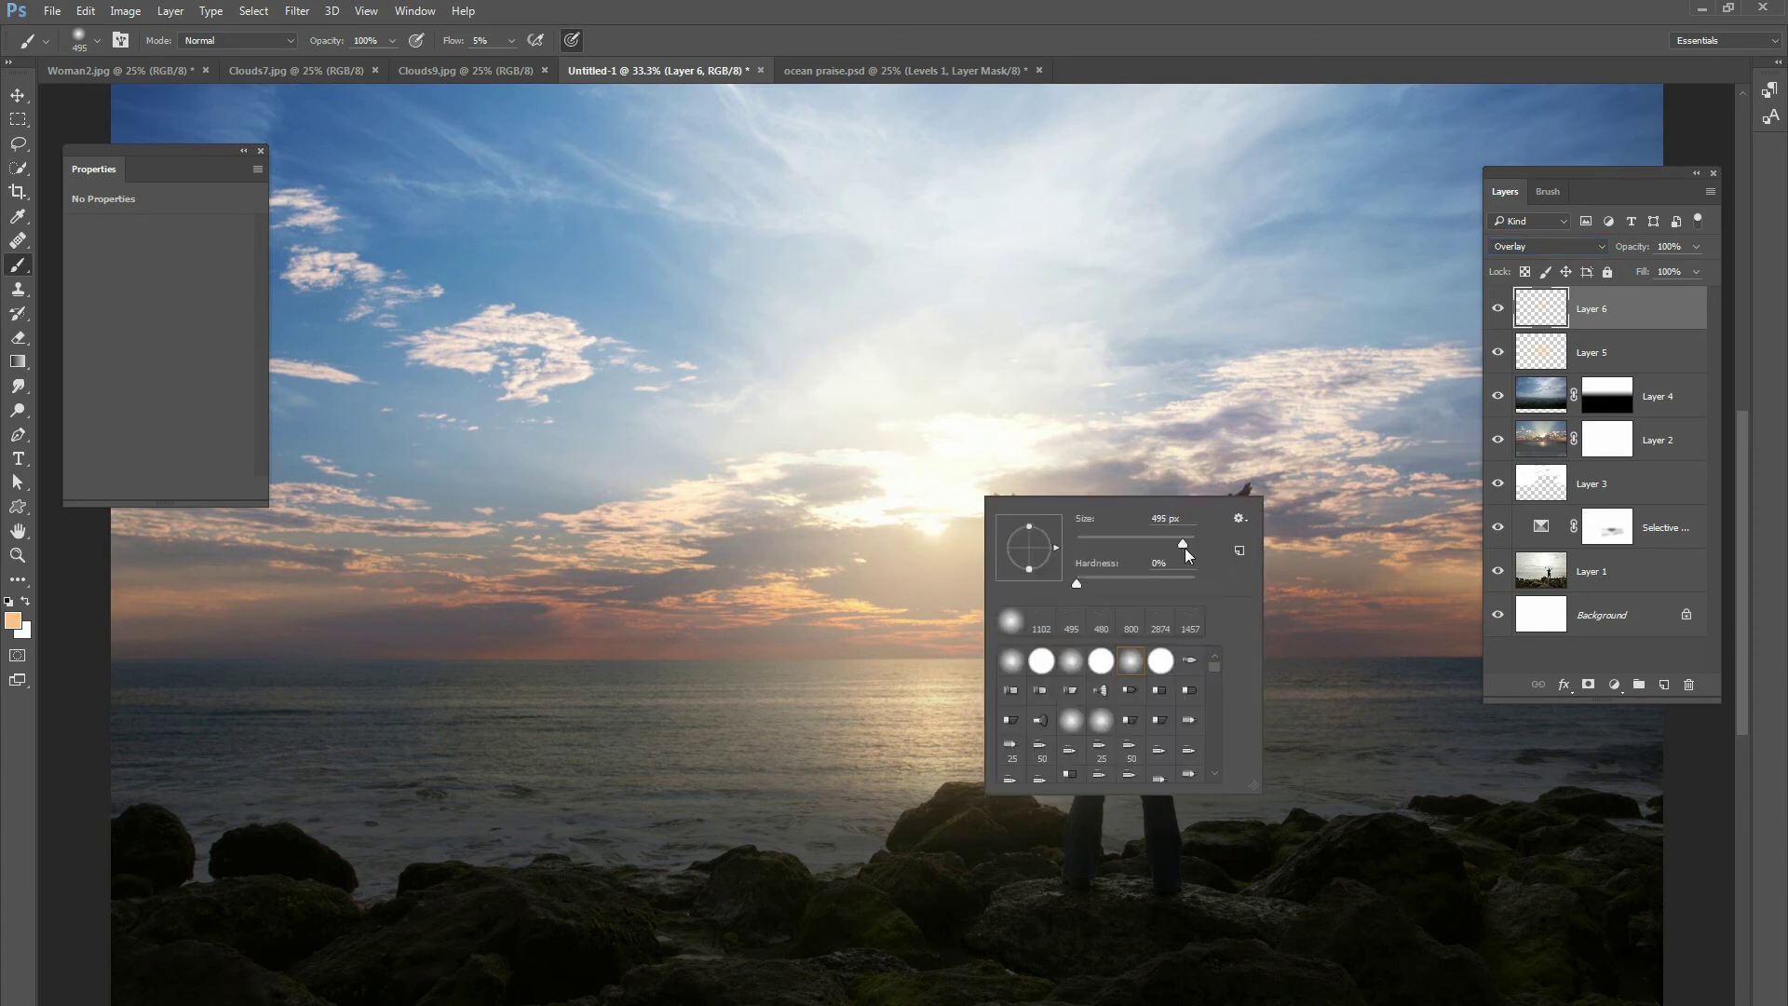
pyautogui.write('1457')
pyautogui.press('Return')
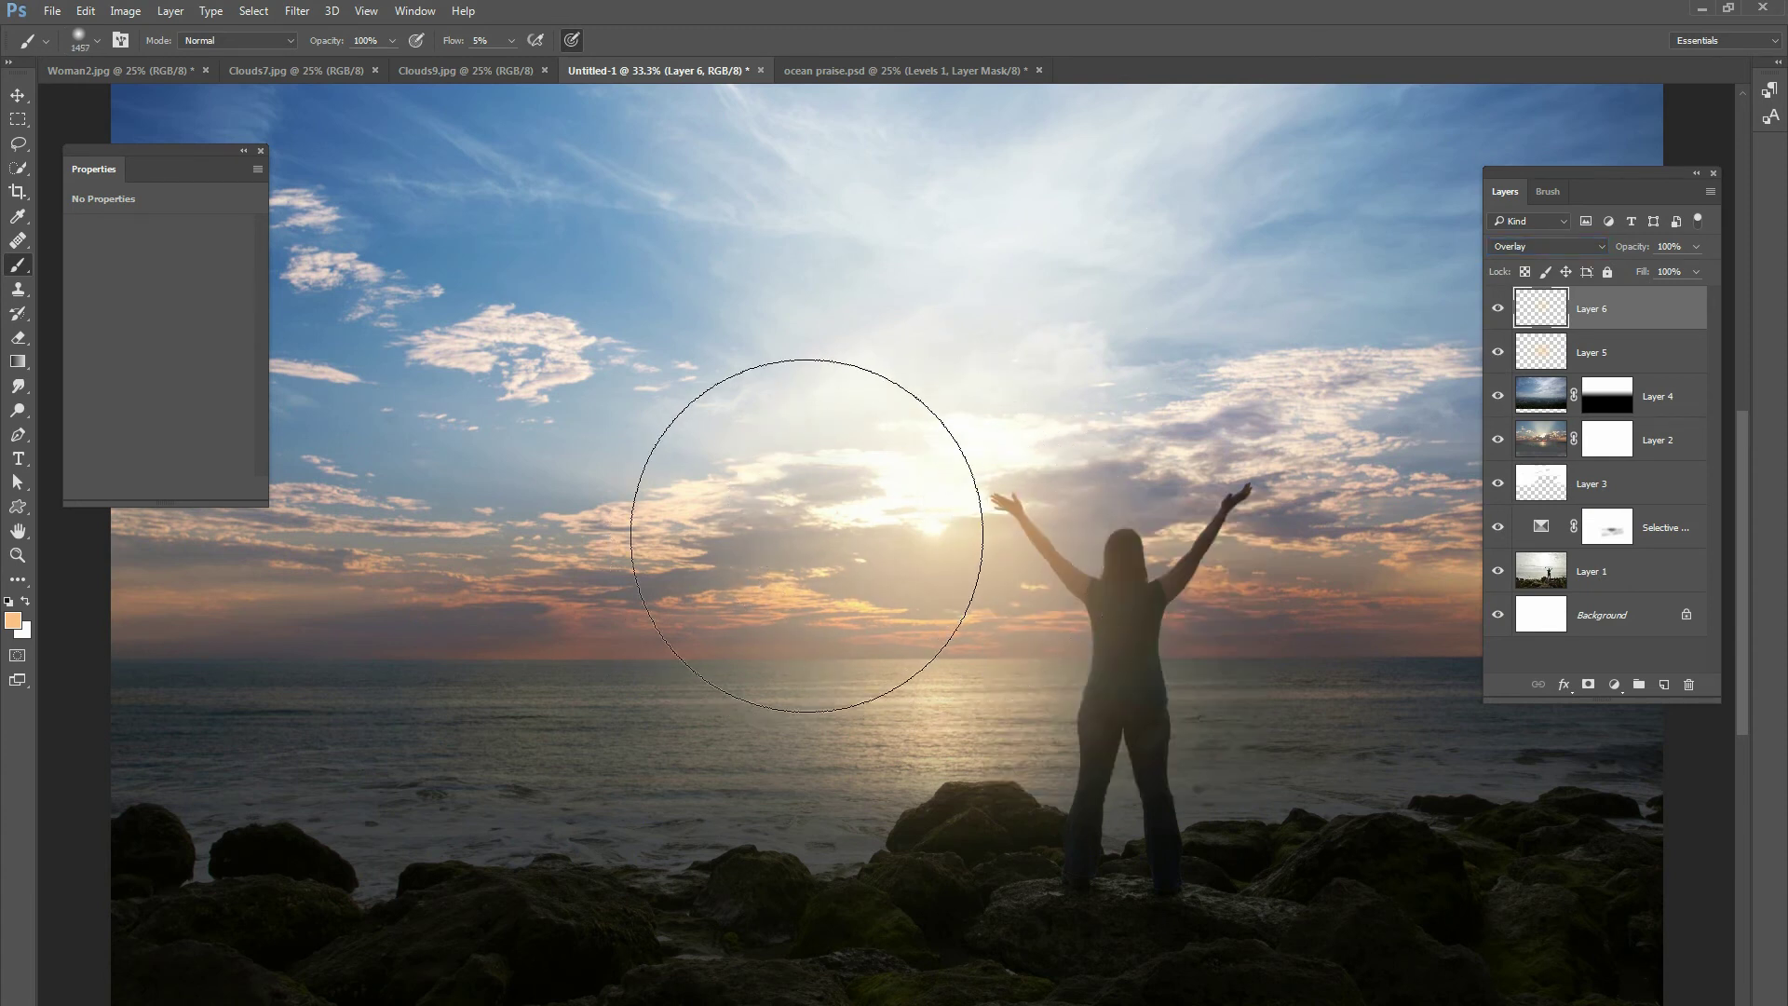
pyautogui.moveTo(910, 540)
pyautogui.mouseDown()
pyautogui.moveTo(962, 647)
pyautogui.moveTo(878, 677)
pyautogui.moveTo(978, 606)
pyautogui.mouseUp()
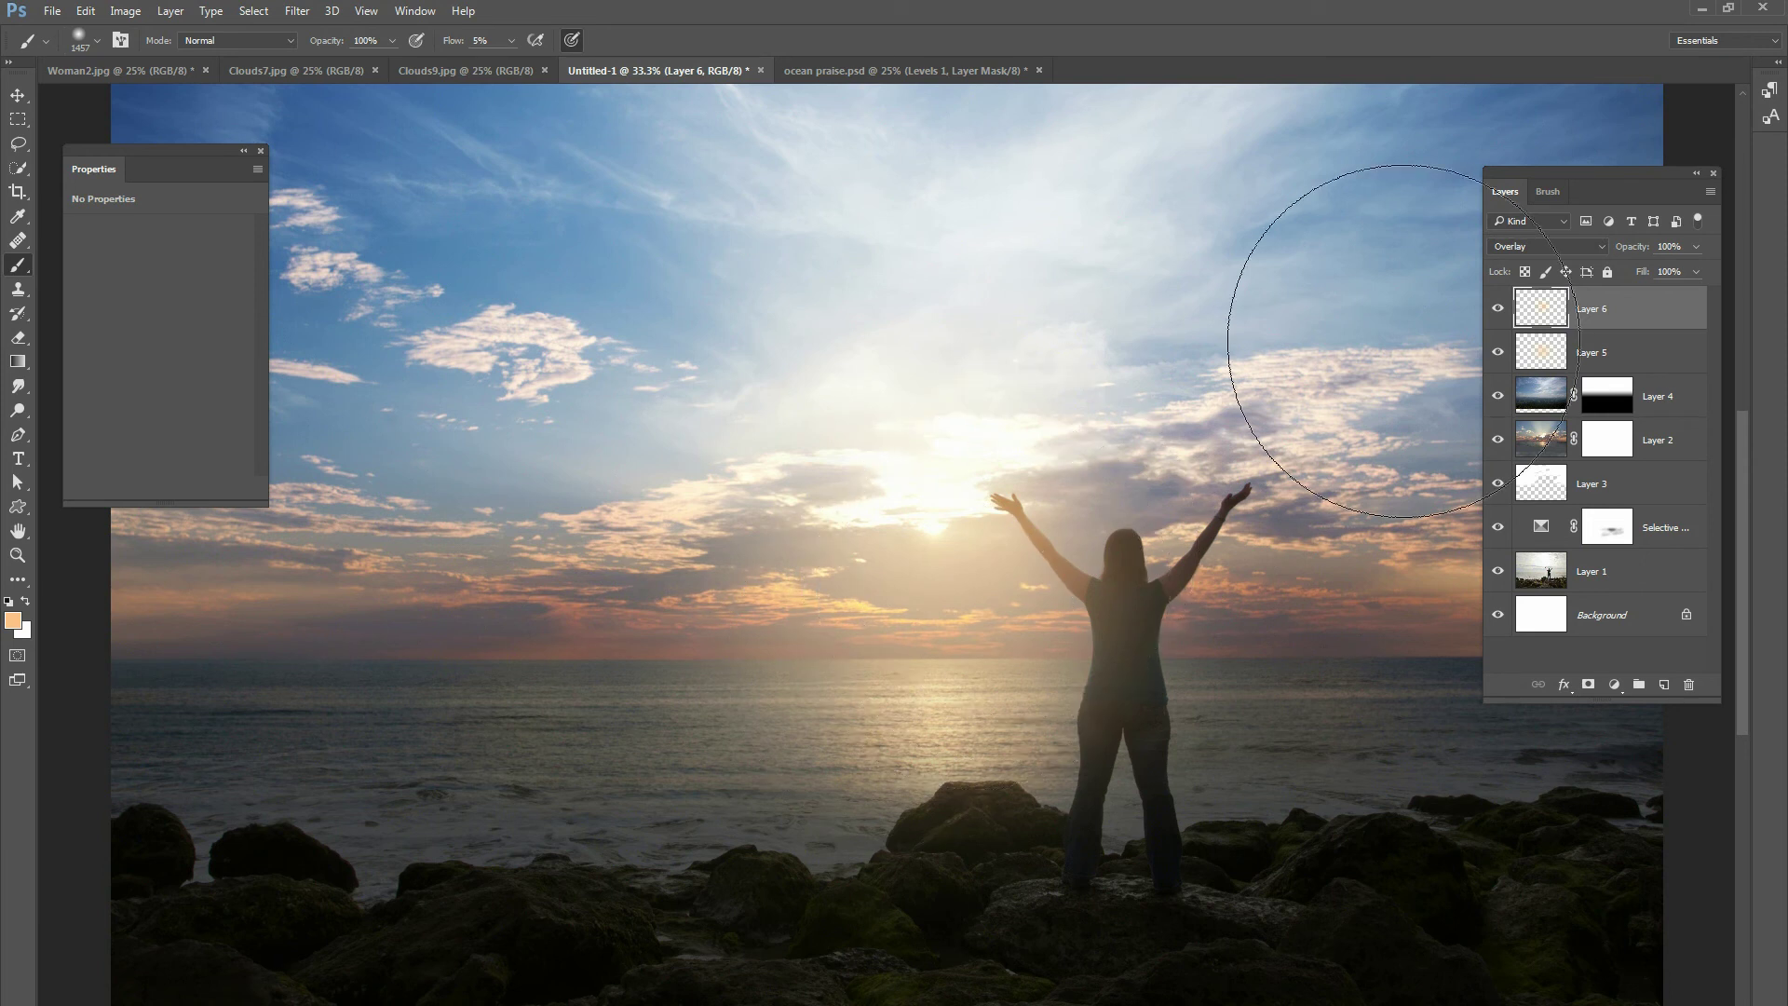
# - Add a new layer above Layer 6 and set the foreground color to pale cream f1d9ac
pyautogui.click(1592, 484)
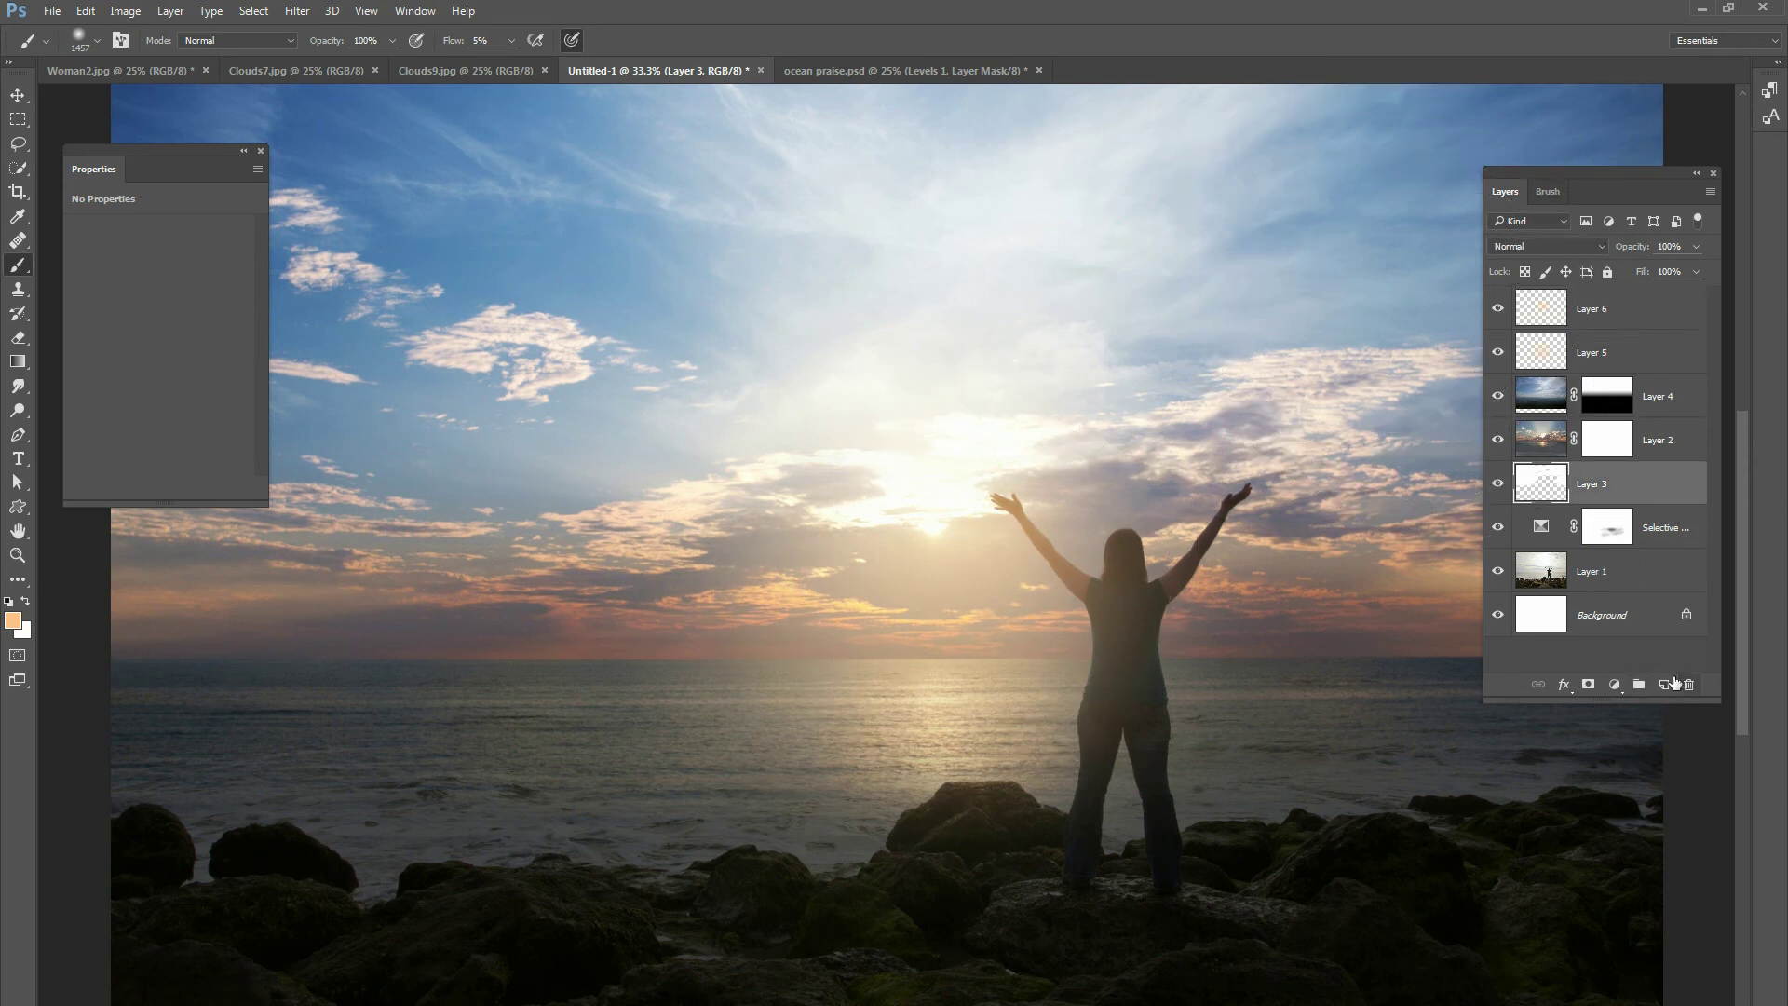
pyautogui.click(1617, 352)
pyautogui.click(1618, 308)
pyautogui.click(1663, 685)
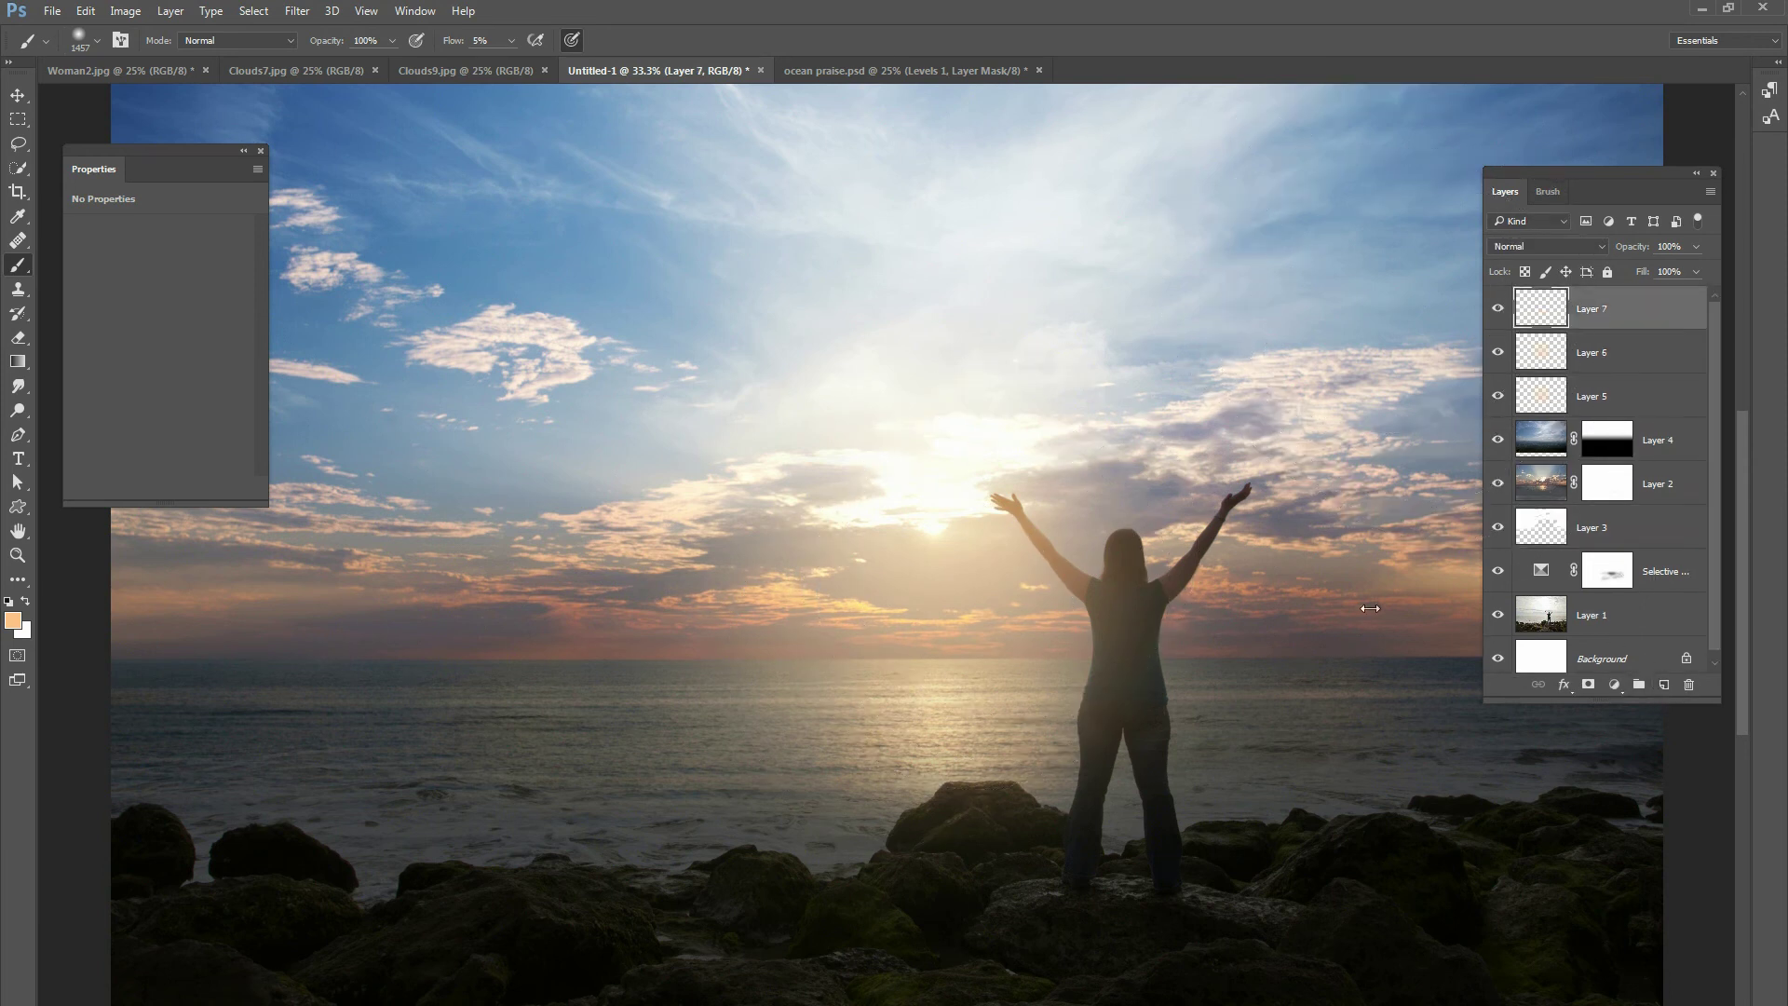
pyautogui.click(12, 619)
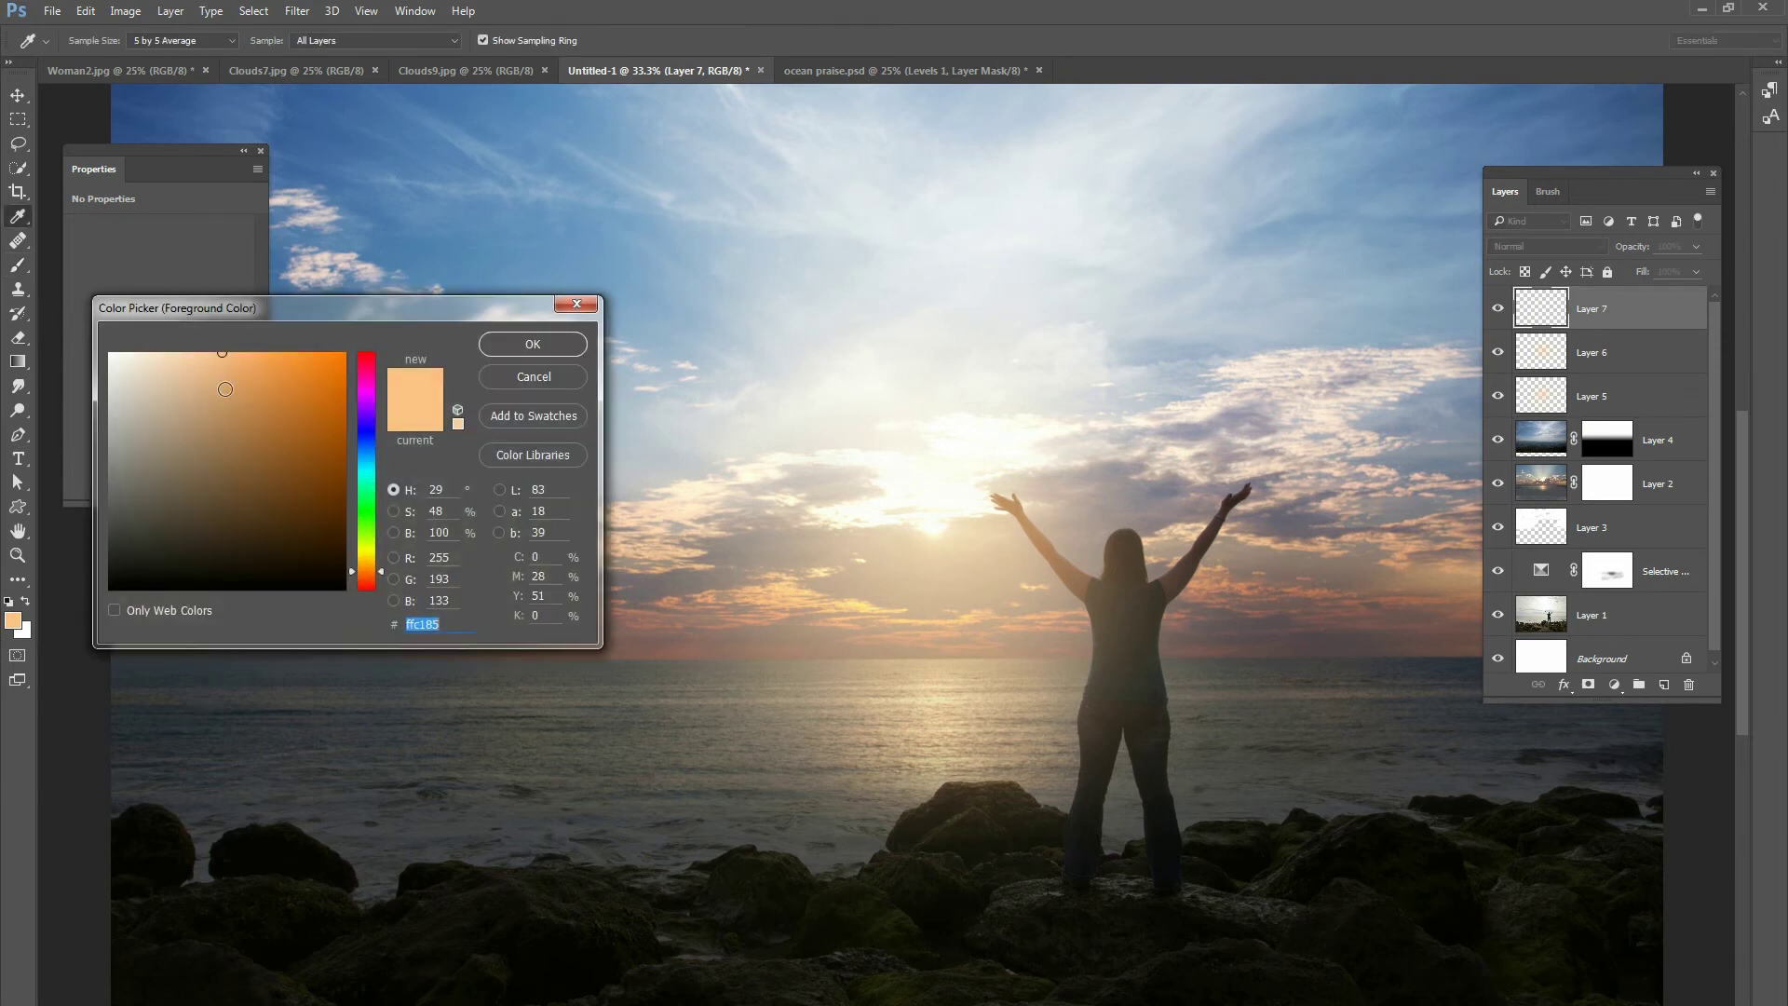
pyautogui.click(368, 565)
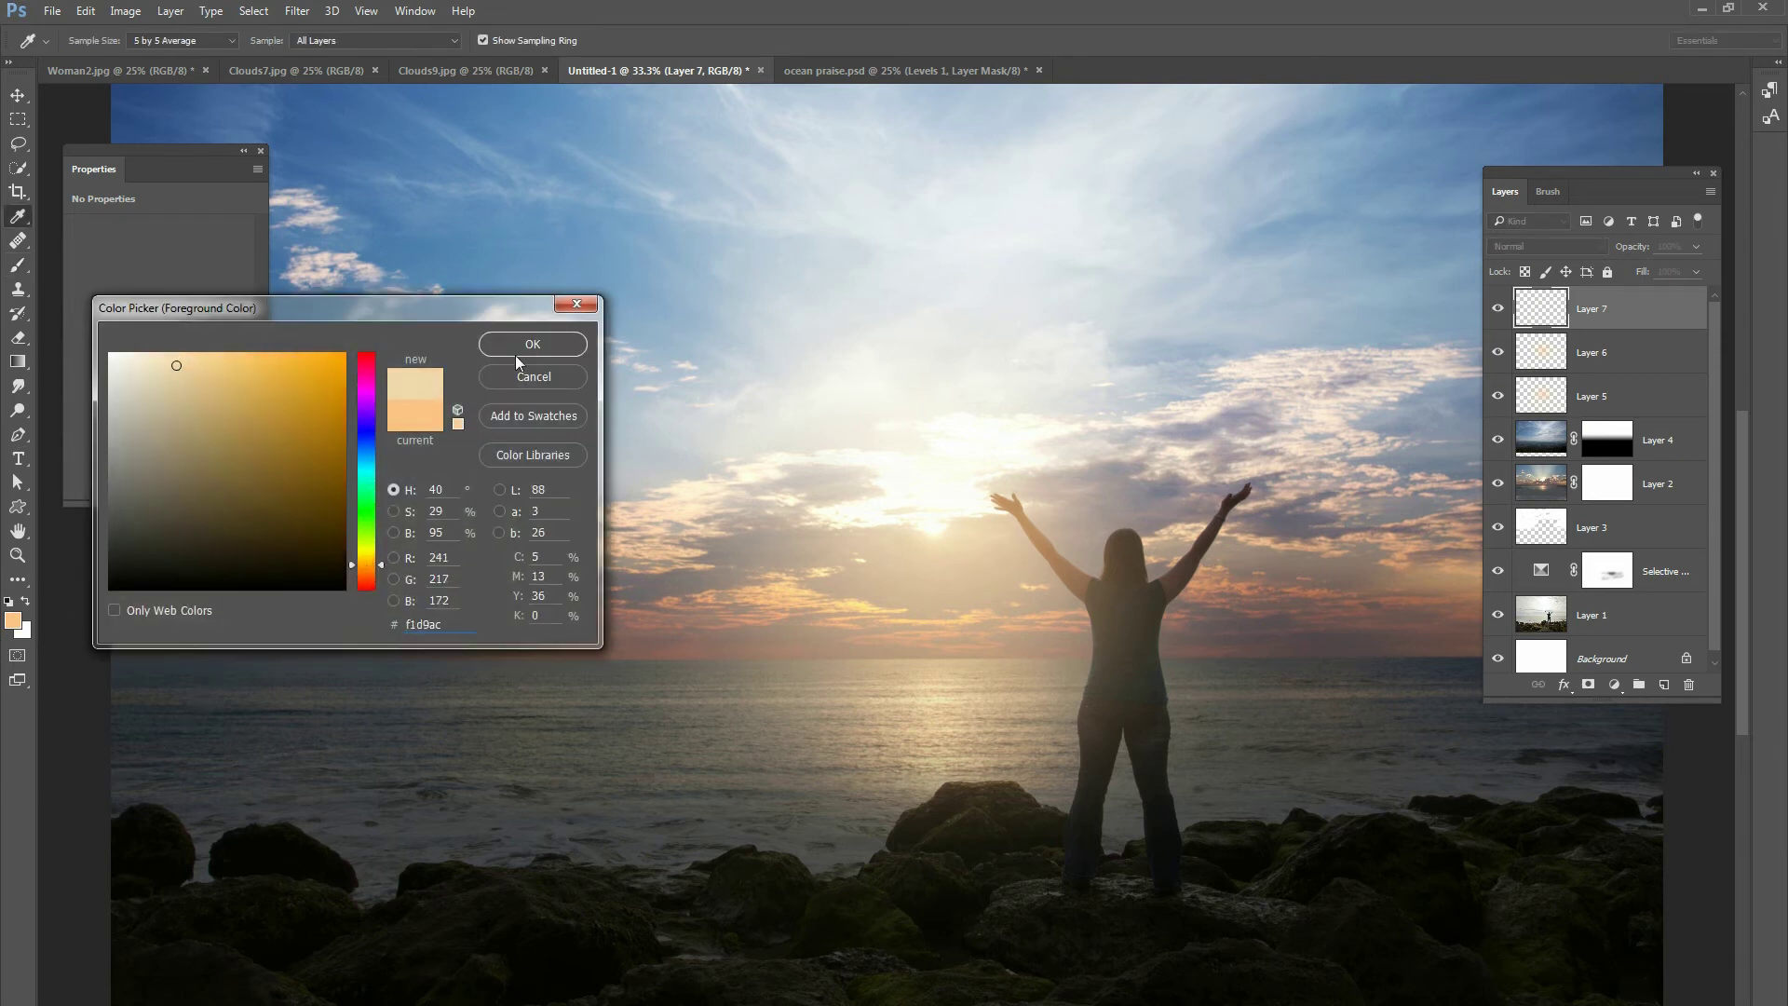
pyautogui.click(517, 354)
# - Dab cream light beside the sun with a 511 px soft brush and set Layer 7's blend mode to Screen
pyautogui.press('b')
pyautogui.rightClick(1077, 407)
pyautogui.moveTo(1237, 439); pyautogui.dragTo(1218, 435)
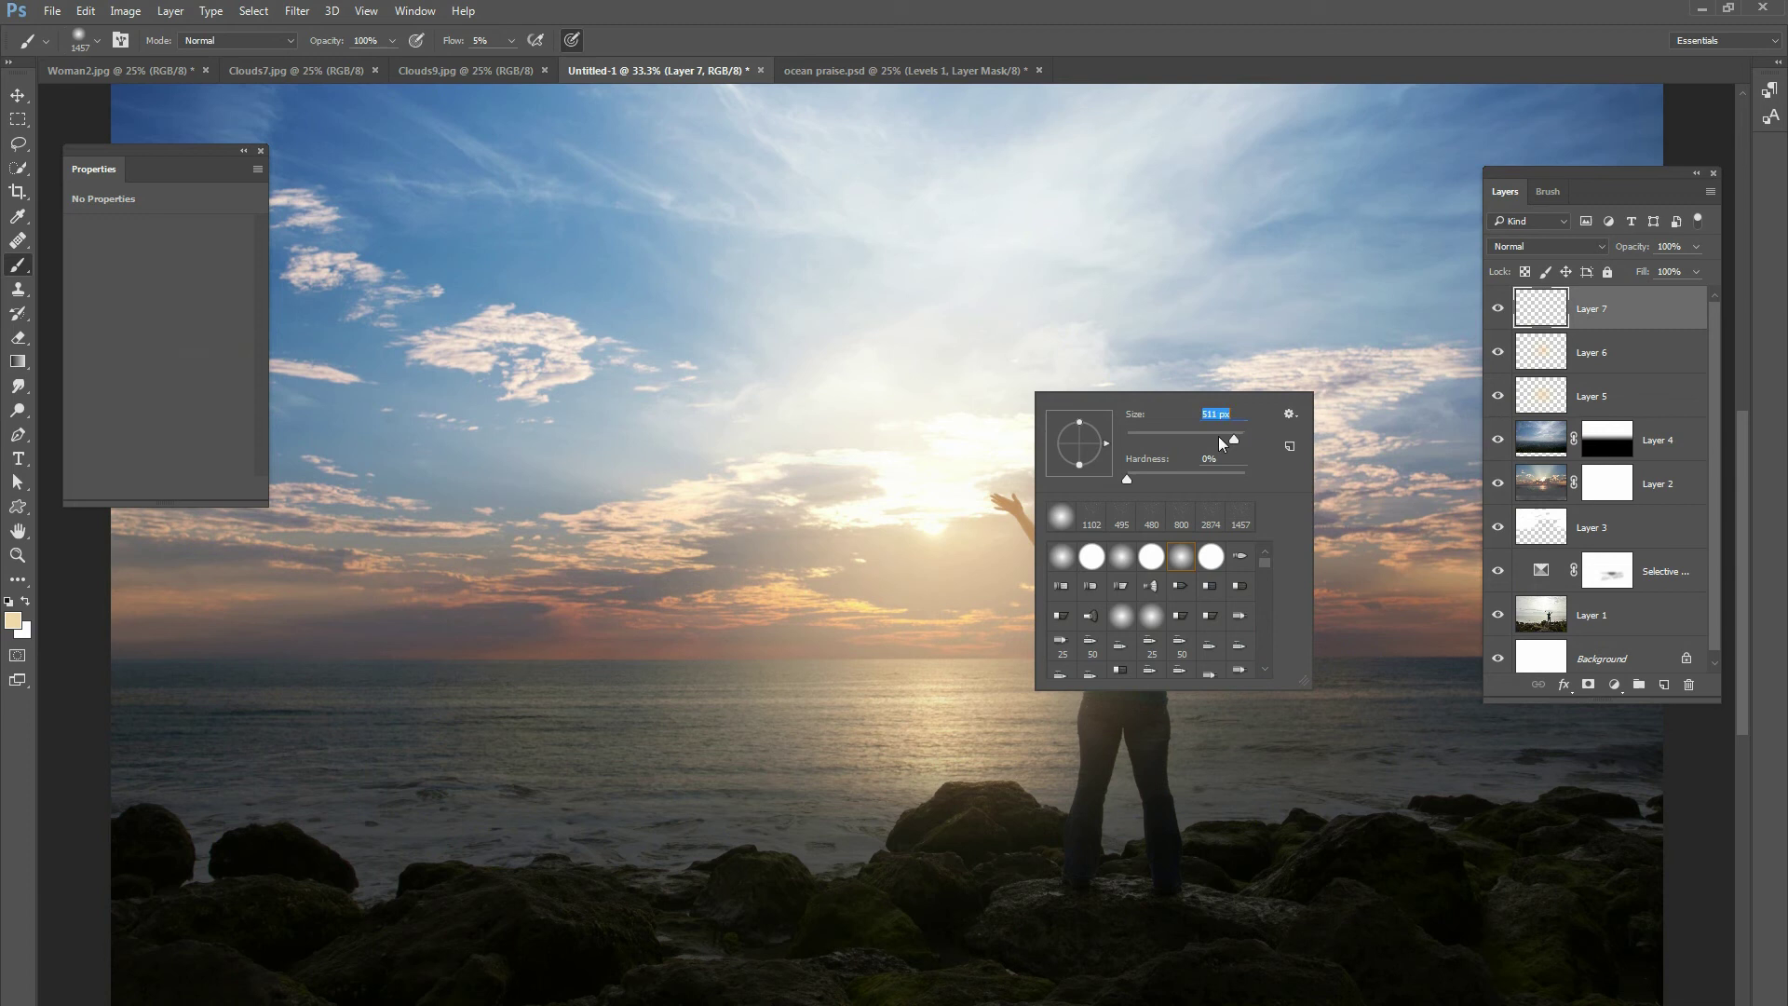
pyautogui.click(968, 520)
pyautogui.moveTo(984, 530)
pyautogui.mouseDown()
pyautogui.moveTo(870, 512)
pyautogui.moveTo(1012, 561)
pyautogui.moveTo(948, 536)
pyautogui.moveTo(874, 537)
pyautogui.moveTo(958, 542)
pyautogui.moveTo(944, 556)
pyautogui.moveTo(844, 538)
pyautogui.moveTo(968, 507)
pyautogui.mouseUp()
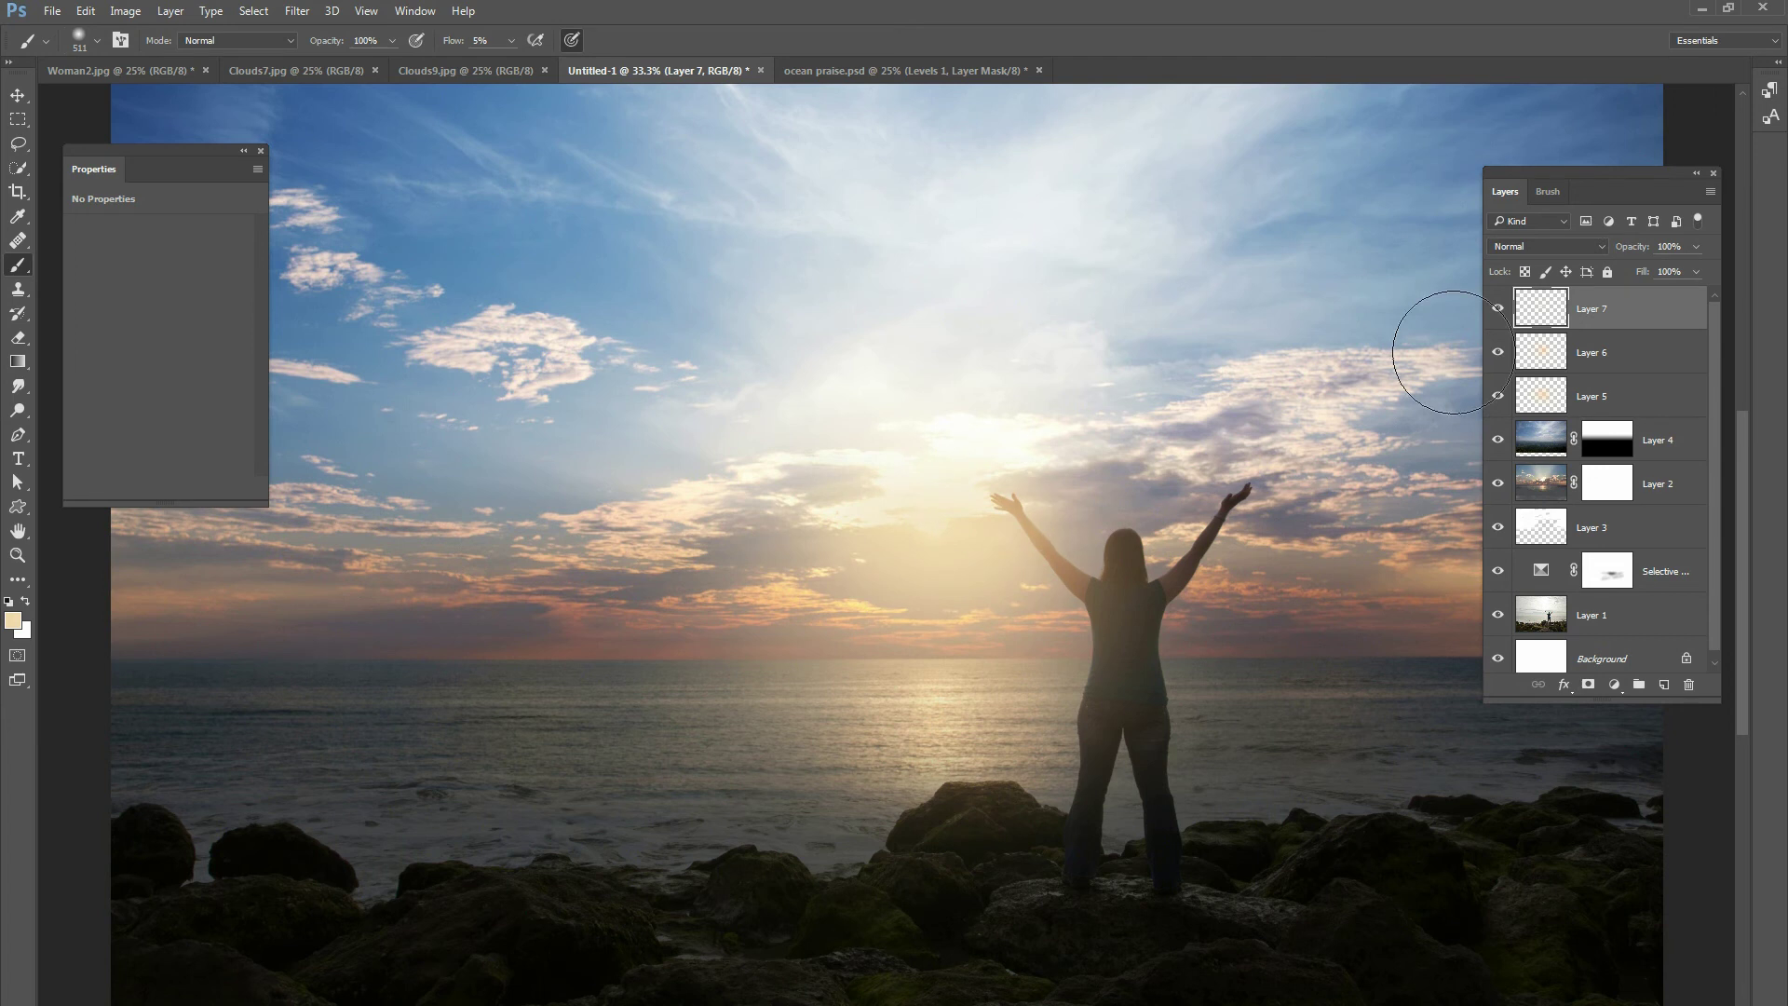
pyautogui.click(1565, 246)
pyautogui.click(1549, 377)
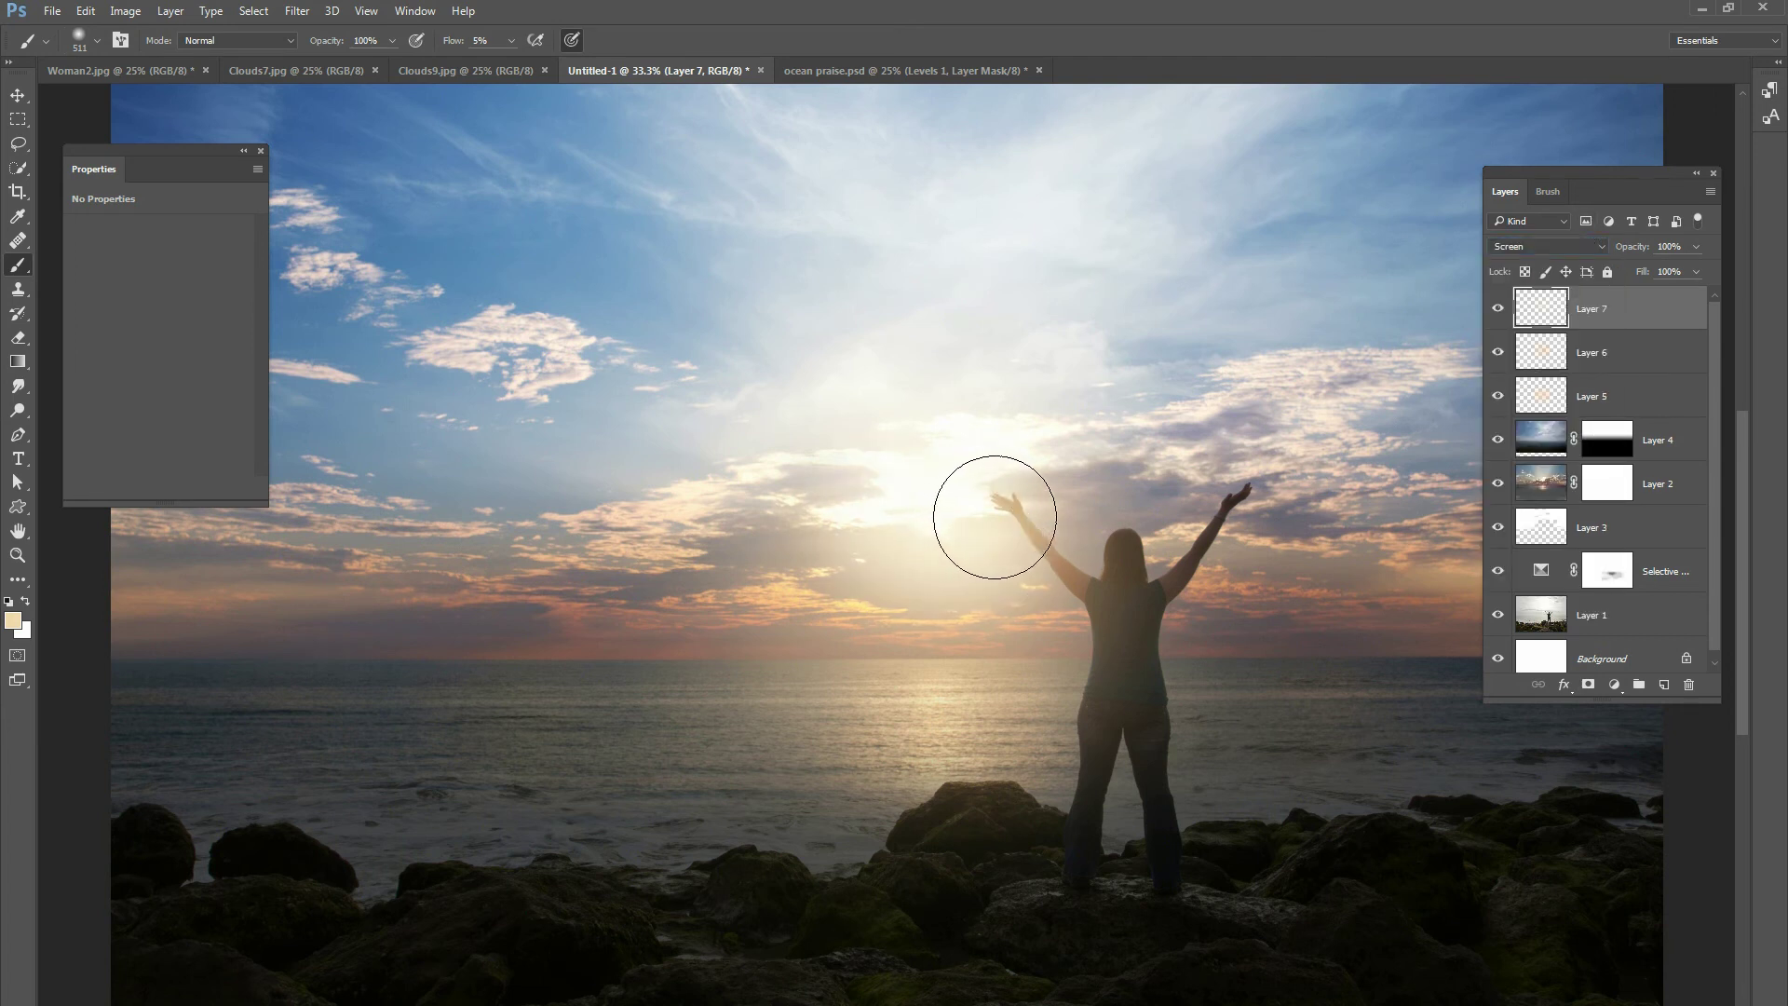
# - Try a broader cream glow across the woman with an 1811 px brush on Layer 7, and undo the stroke
pyautogui.rightClick(954, 511)
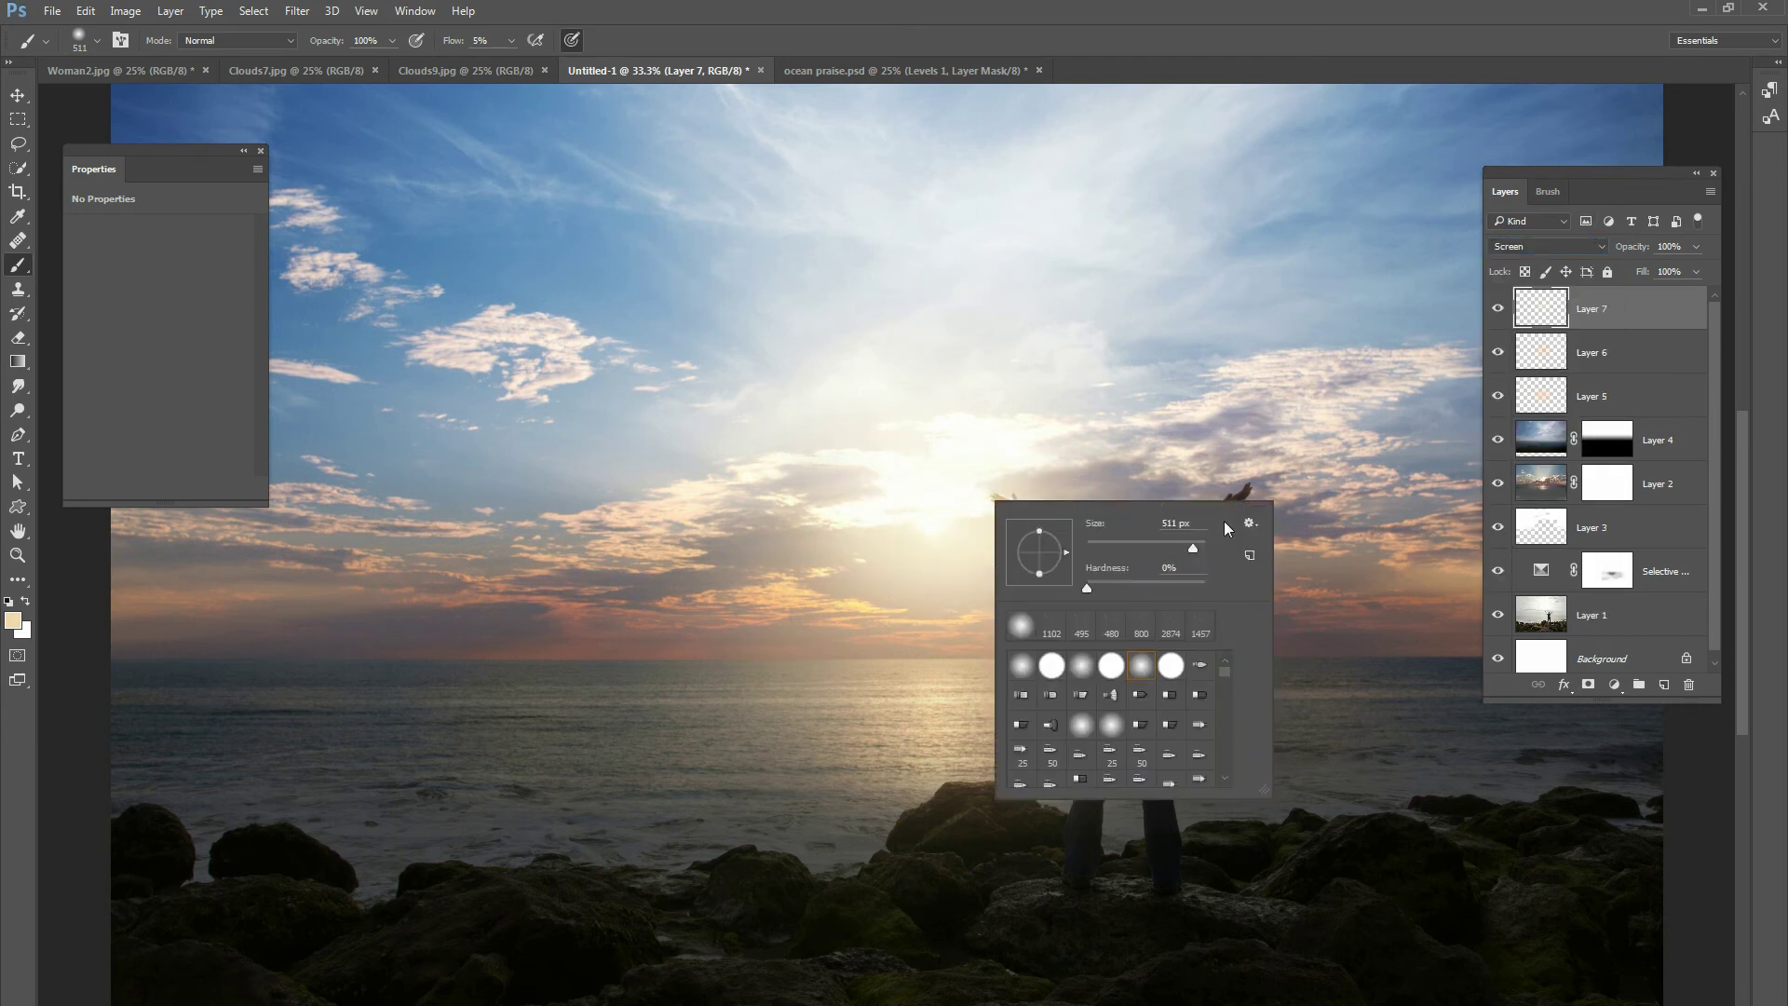
pyautogui.moveTo(1195, 549); pyautogui.dragTo(1202, 550)
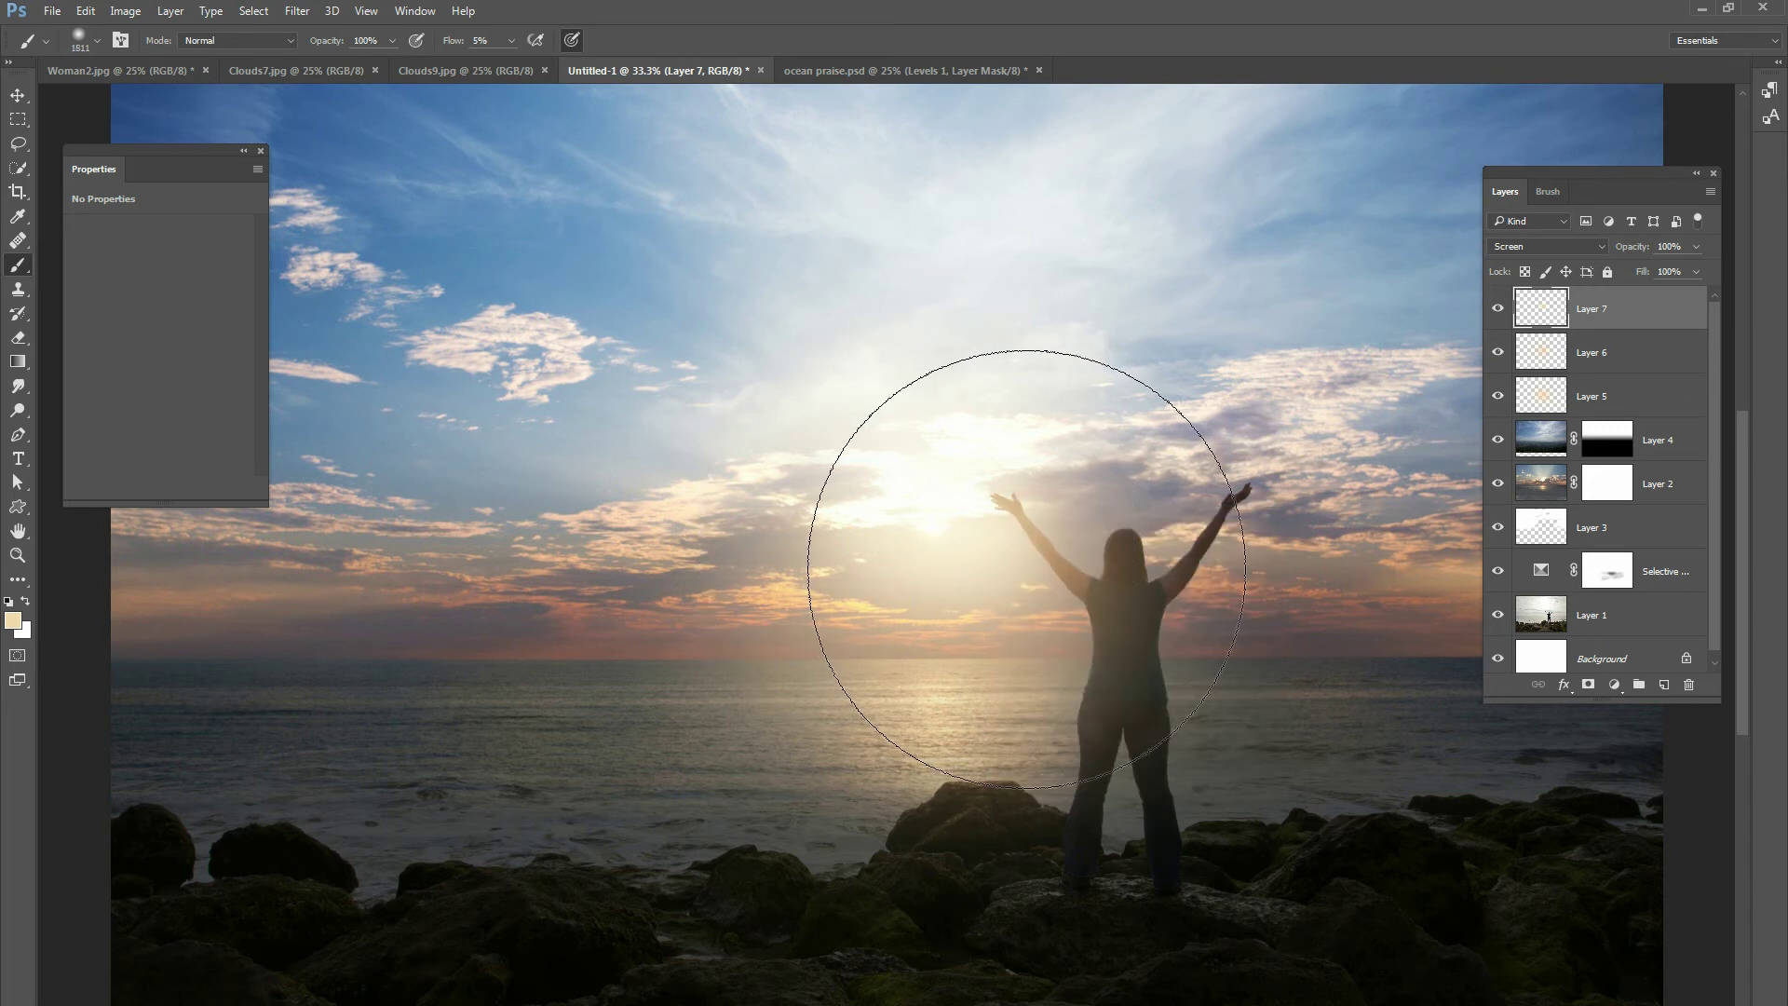
pyautogui.moveTo(1011, 592)
pyautogui.mouseDown()
pyautogui.moveTo(878, 539)
pyautogui.moveTo(579, 559)
pyautogui.moveTo(1020, 663)
pyautogui.moveTo(1070, 599)
pyautogui.moveTo(1126, 559)
pyautogui.moveTo(1136, 577)
pyautogui.mouseUp()
pyautogui.hotkey('ctrl', 'z')
# - Compare the image with Layers 6 and 5 hidden and shown, and add a layer mask to Layer 5
pyautogui.hotkey('ctrl', '-')
pyautogui.hotkey('ctrl', '-')
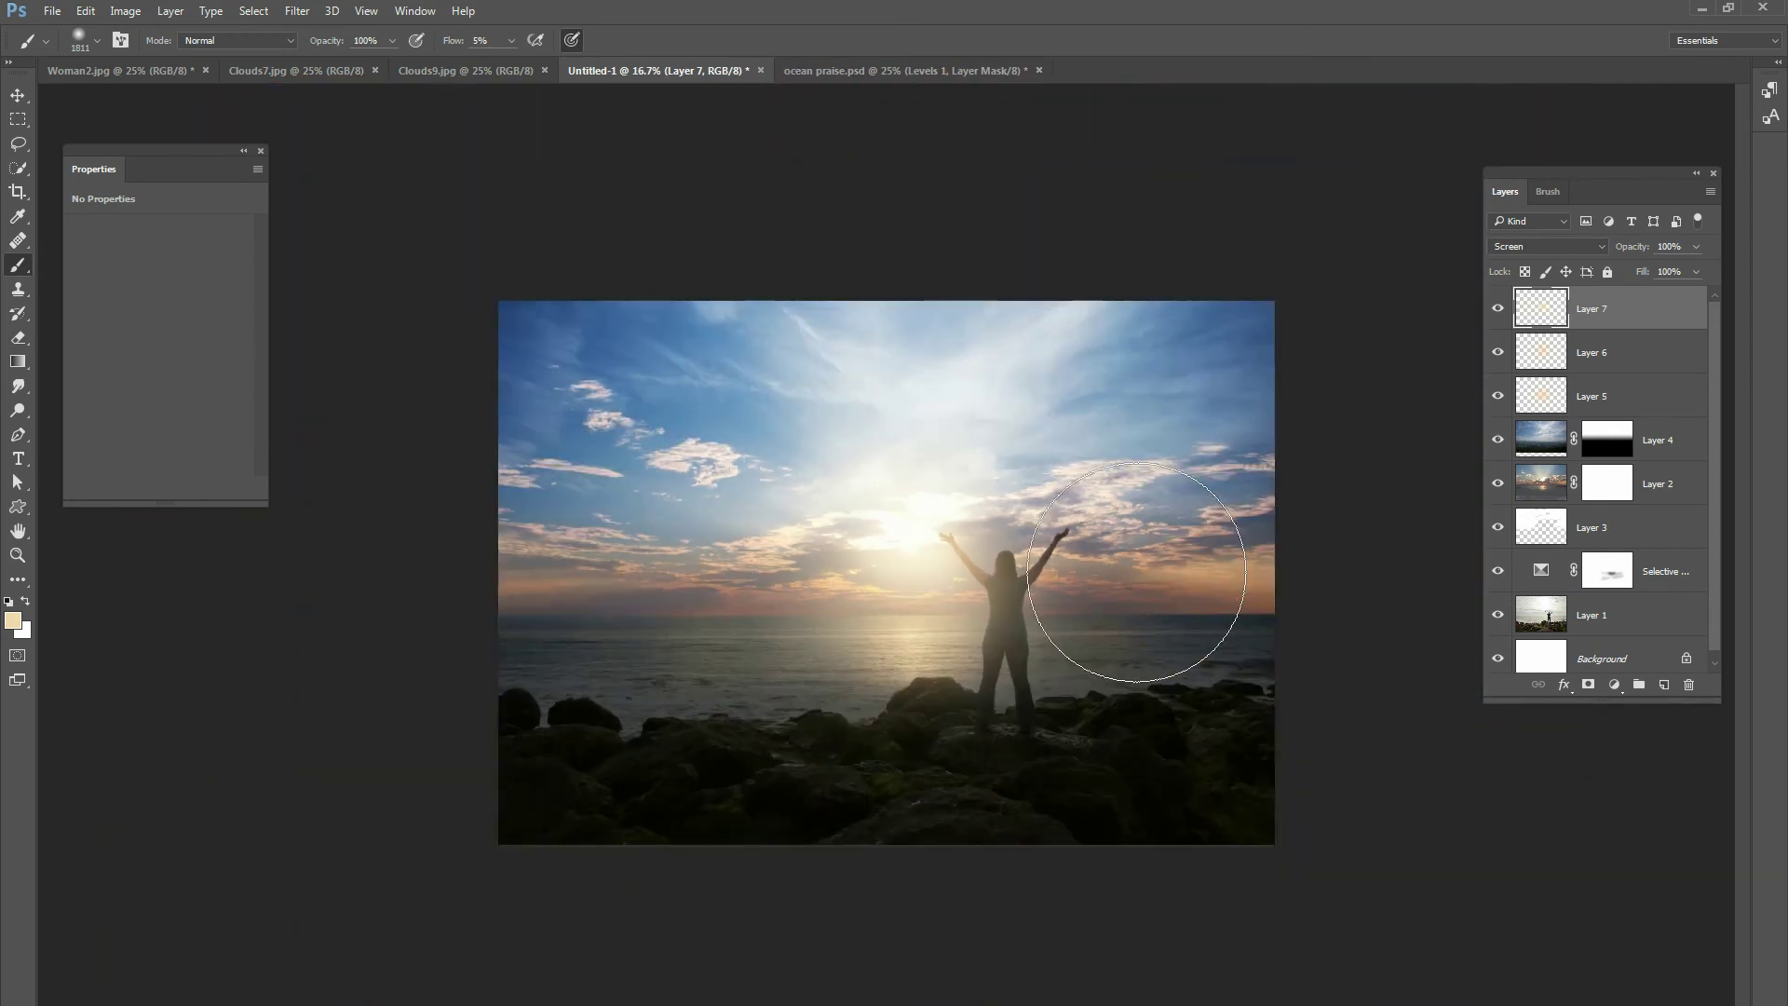
pyautogui.click(1497, 352)
pyautogui.click(1497, 352)
pyautogui.click(1498, 398)
pyautogui.click(1498, 399)
pyautogui.click(1595, 403)
pyautogui.click(1586, 685)
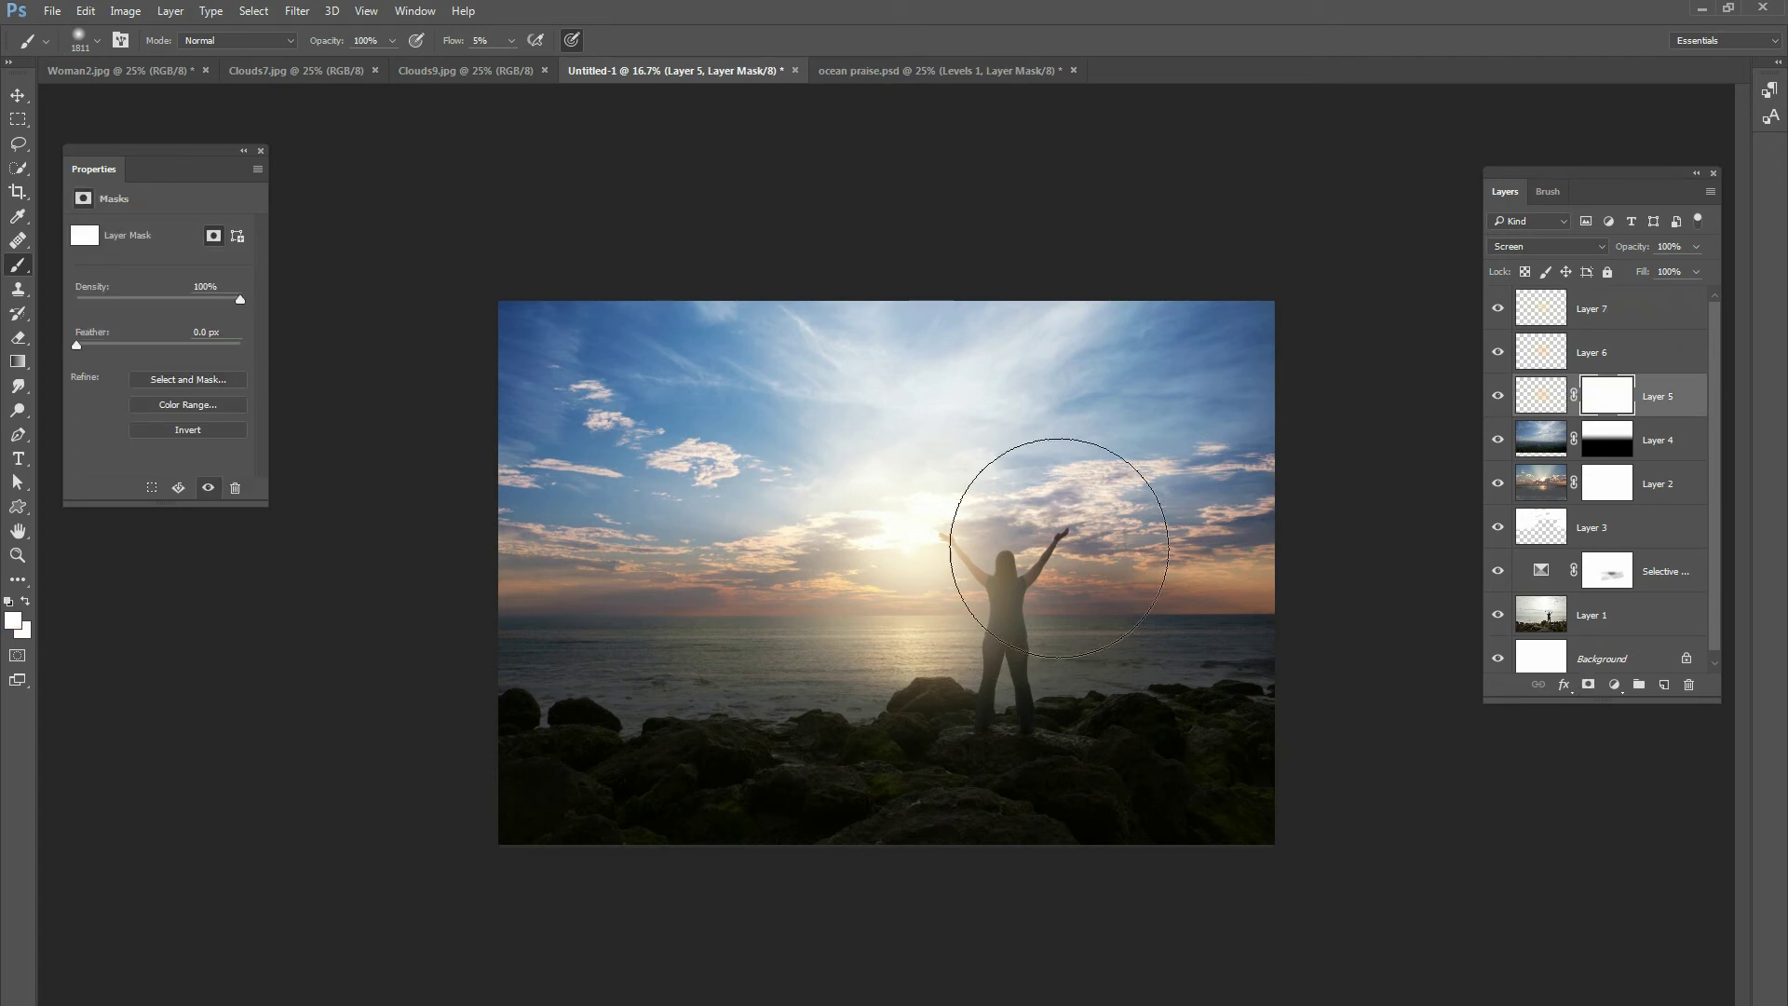
# - Set the brush size to 495 px and the foreground color to black for painting on the mask
pyautogui.rightClick(1121, 515)
pyautogui.doubleClick(1308, 532)
pyautogui.write('495')
pyautogui.press('Return')
pyautogui.click(13, 621)
pyautogui.moveTo(215, 506); pyautogui.dragTo(97, 524)
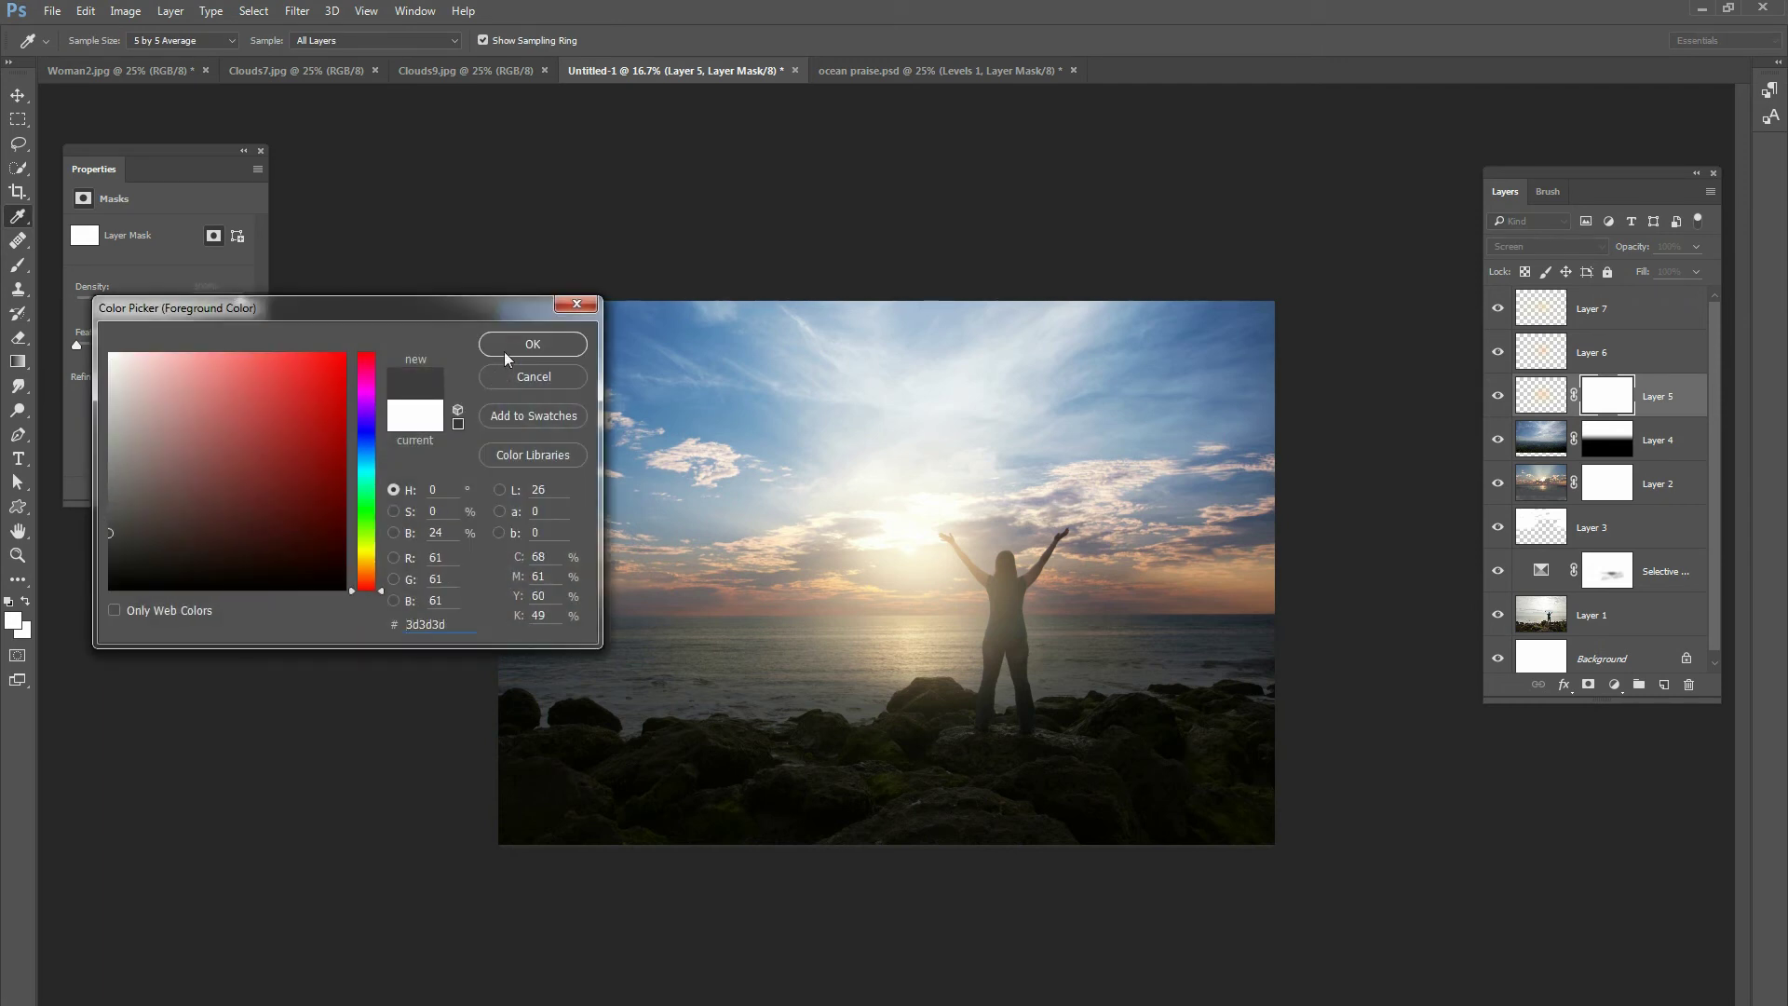
pyautogui.moveTo(201, 506); pyautogui.dragTo(68, 599)
pyautogui.click(533, 343)
# - Paint black on Layer 5's mask over the woman, first with a 1457 px soft brush and again with a 196 px one
pyautogui.rightClick(1056, 505)
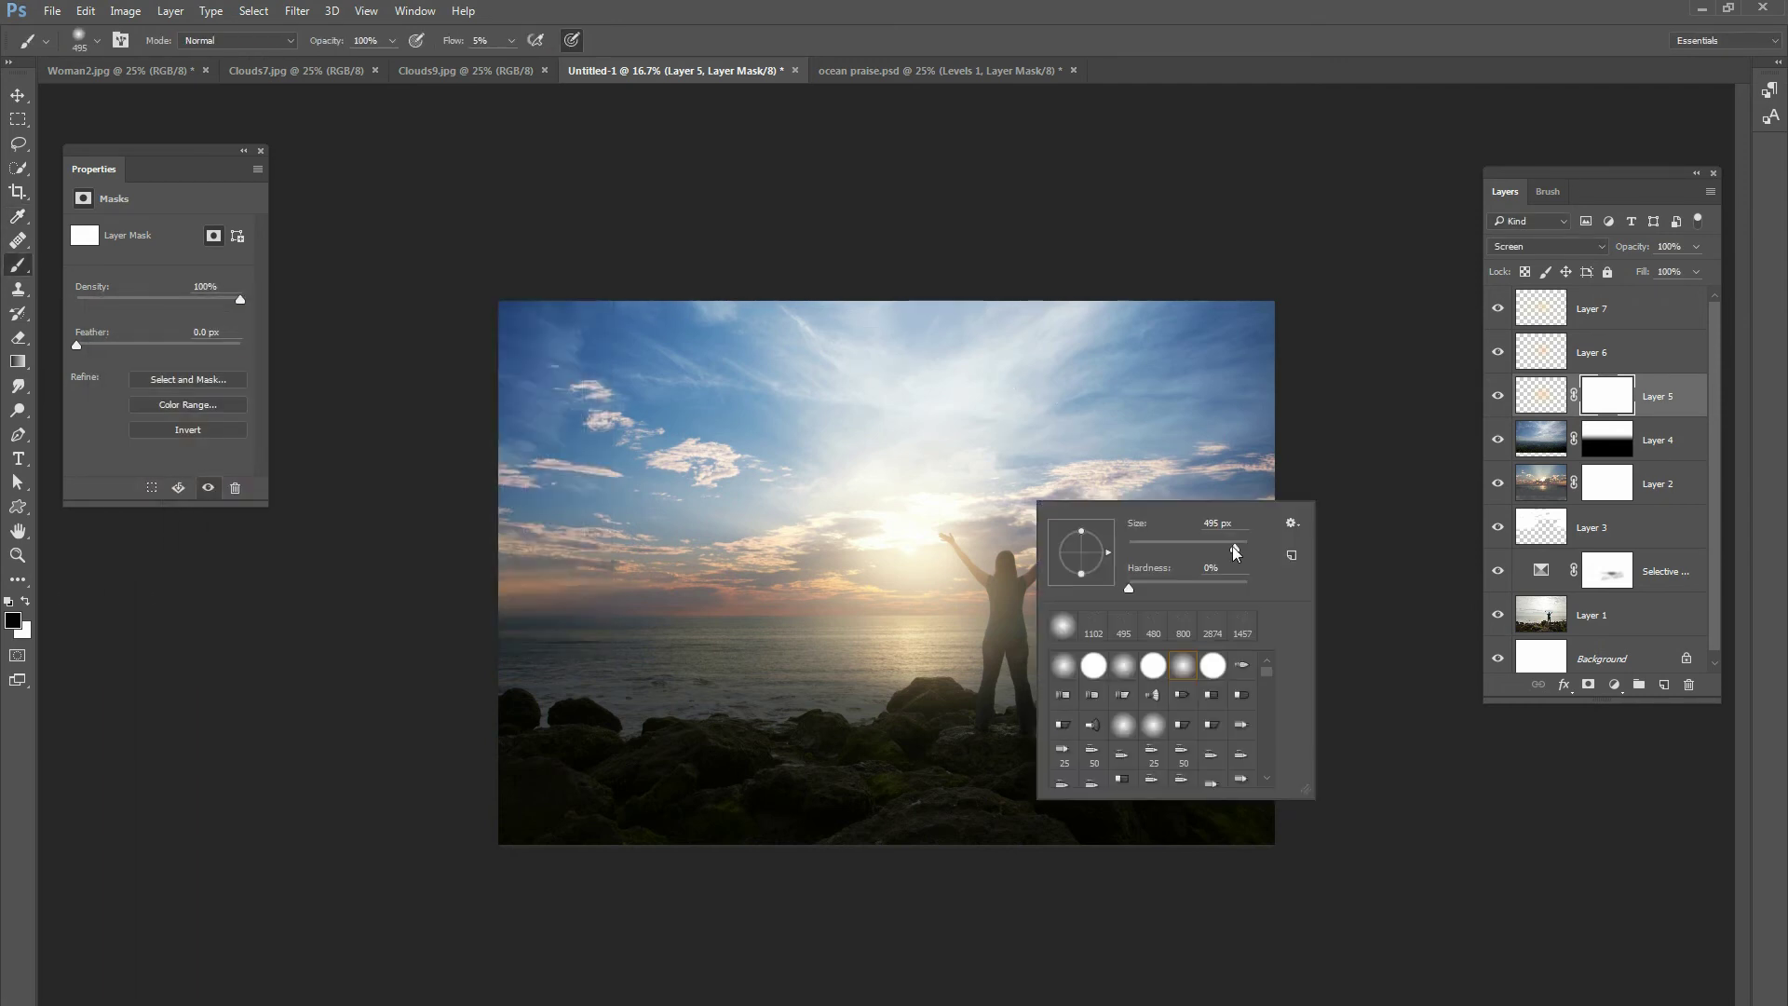
pyautogui.moveTo(1237, 550); pyautogui.dragTo(1246, 549)
pyautogui.click(1336, 459)
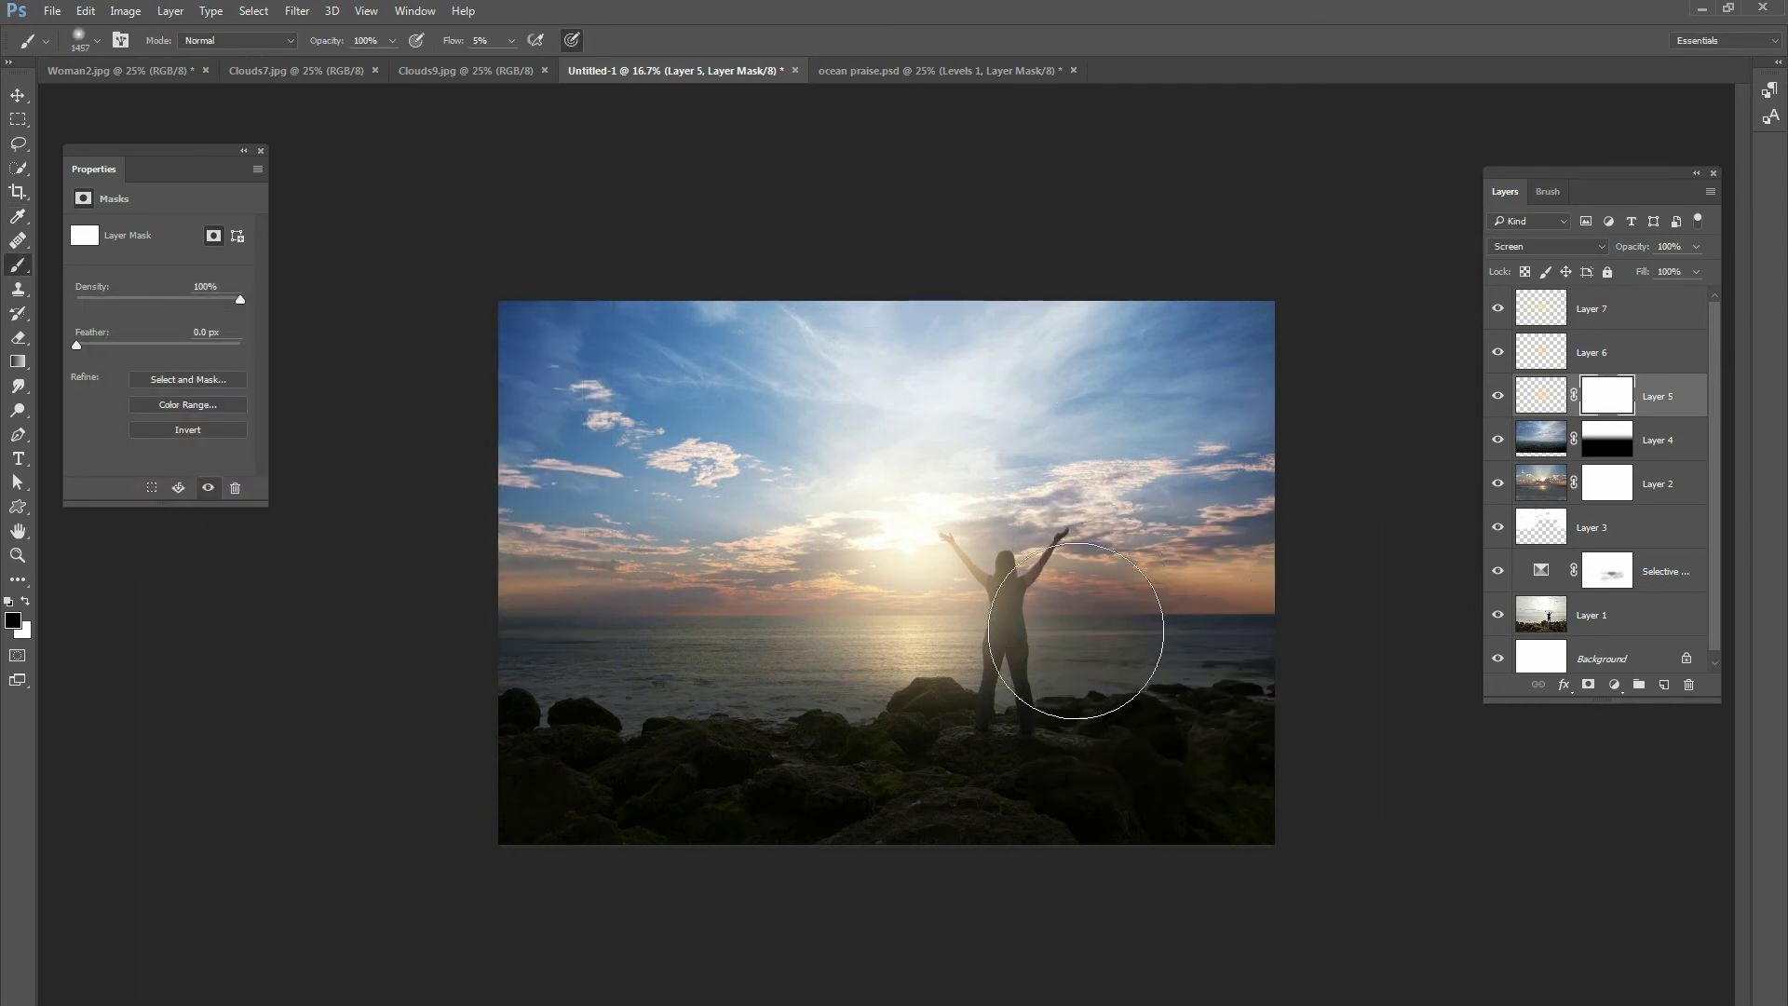
pyautogui.moveTo(1037, 654)
pyautogui.mouseDown()
pyautogui.moveTo(939, 723)
pyautogui.moveTo(983, 680)
pyautogui.moveTo(1029, 567)
pyautogui.moveTo(1045, 638)
pyautogui.moveTo(937, 745)
pyautogui.moveTo(1011, 597)
pyautogui.mouseUp()
pyautogui.rightClick(1011, 597)
pyautogui.moveTo(1200, 640); pyautogui.dragTo(1175, 641)
pyautogui.click(1016, 633)
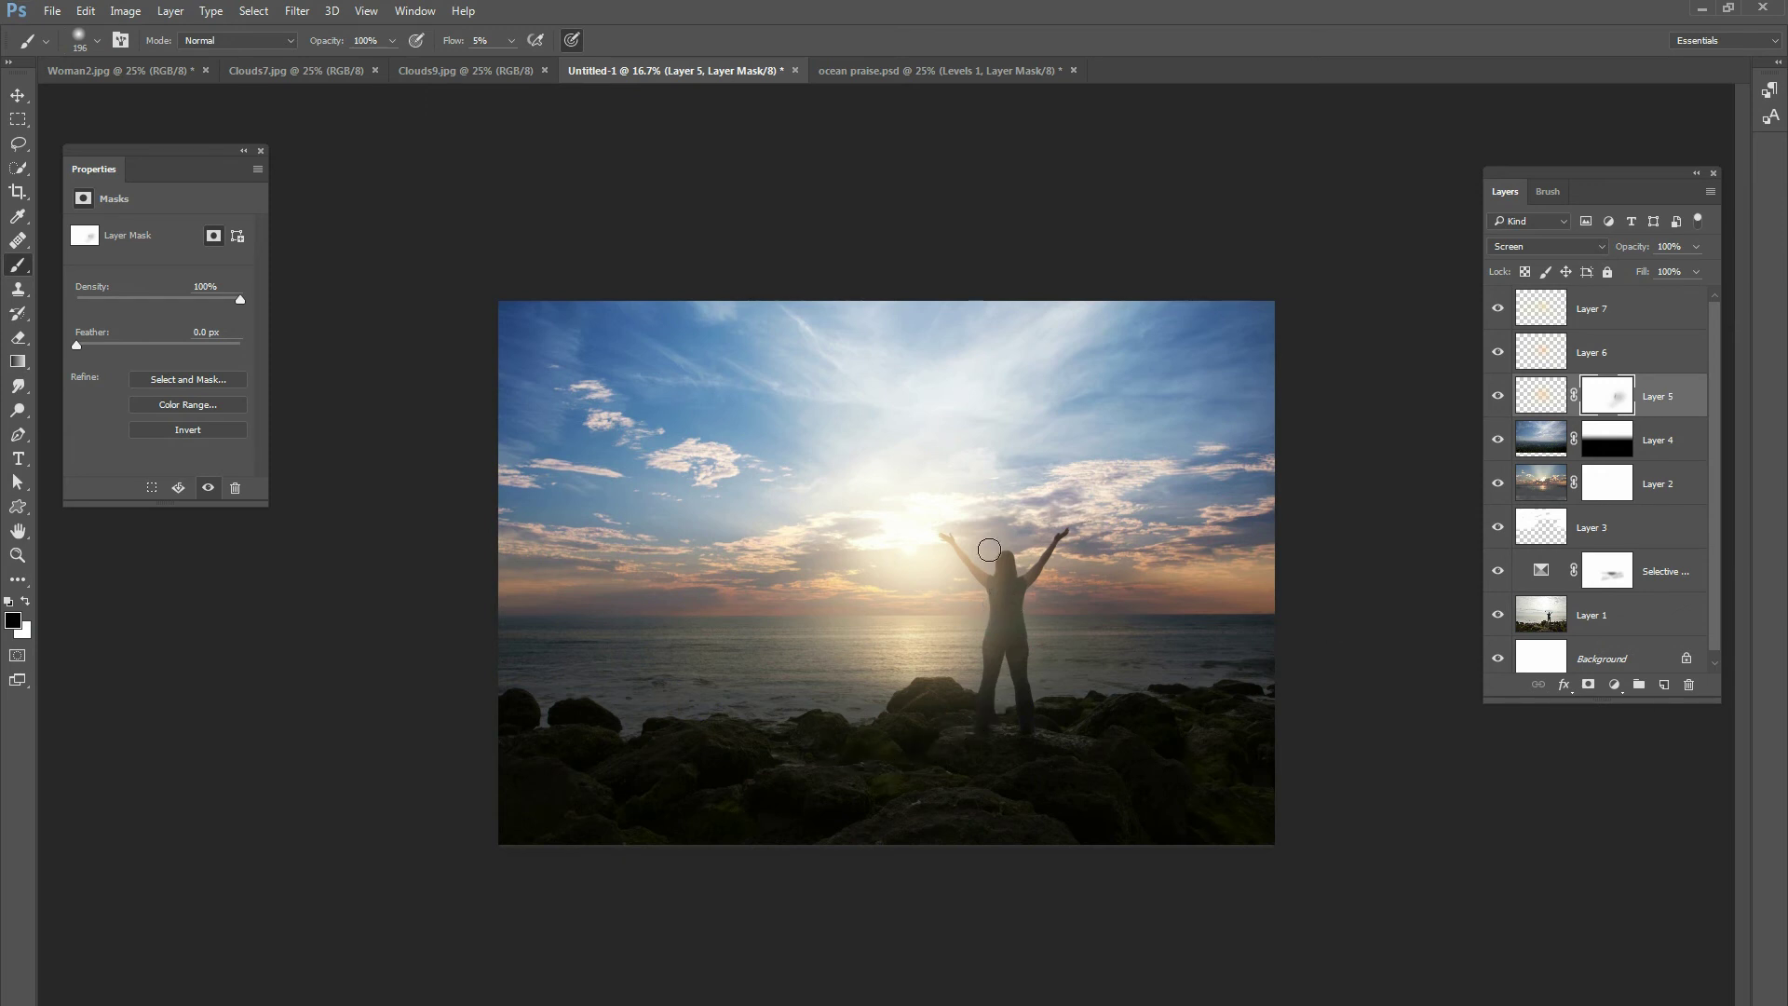
# - Select Layer 7 and examine the glow contribution of Layers 7, 6 and 5 by hiding and showing each
pyautogui.hotkey('ctrl', '+')
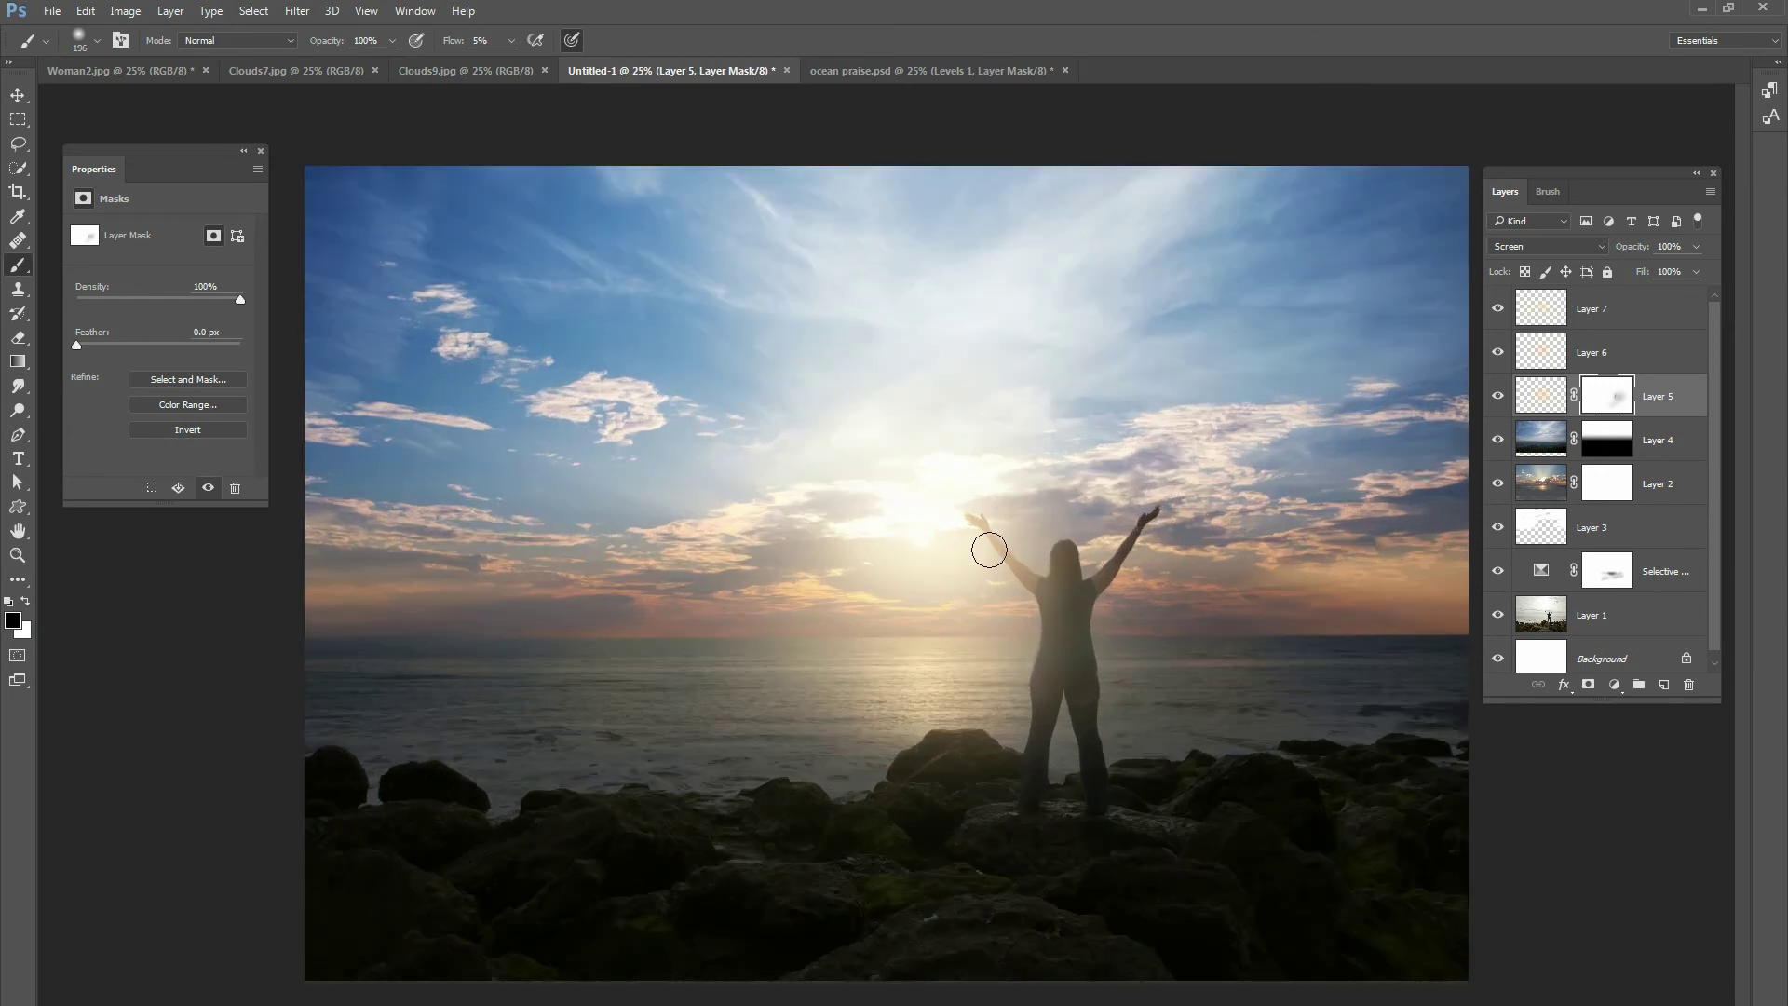
pyautogui.click(1600, 326)
pyautogui.click(1499, 314)
pyautogui.click(1499, 313)
pyautogui.click(1499, 352)
pyautogui.click(1500, 354)
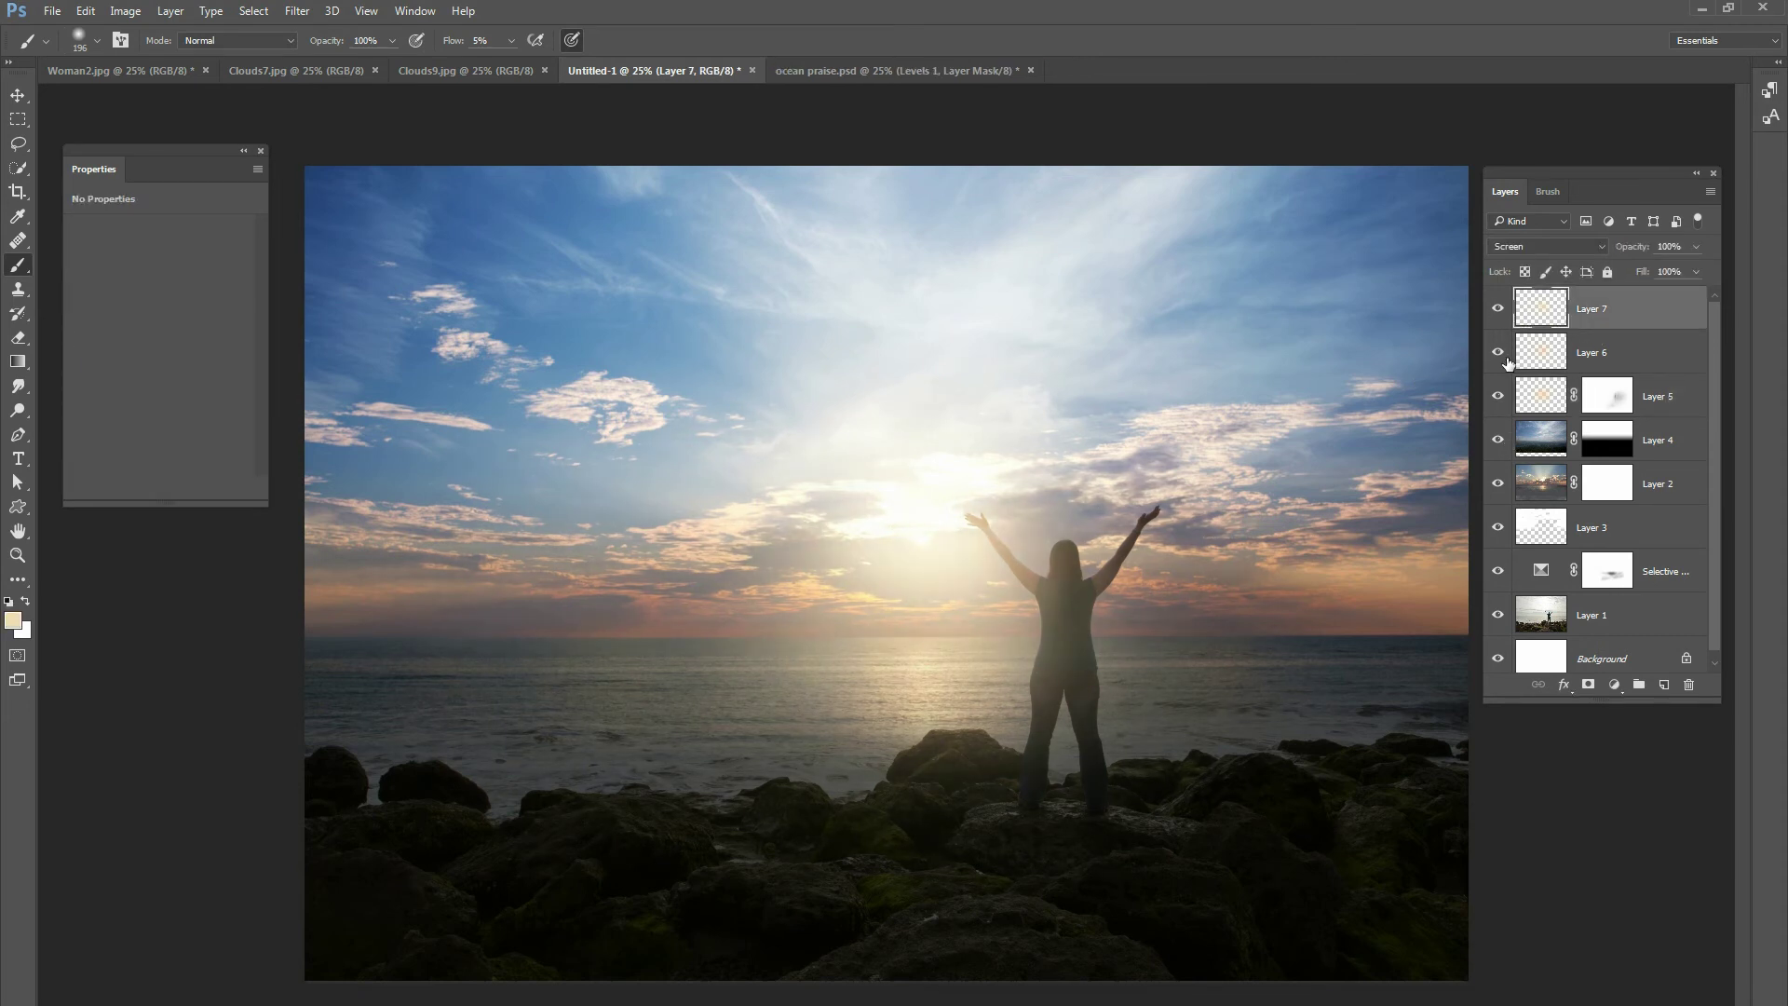
pyautogui.click(1498, 395)
pyautogui.click(1498, 398)
pyautogui.click(1498, 398)
pyautogui.click(1500, 395)
# - Add a Selective Color adjustment layer above Layer 7
pyautogui.hotkey('ctrl', '-')
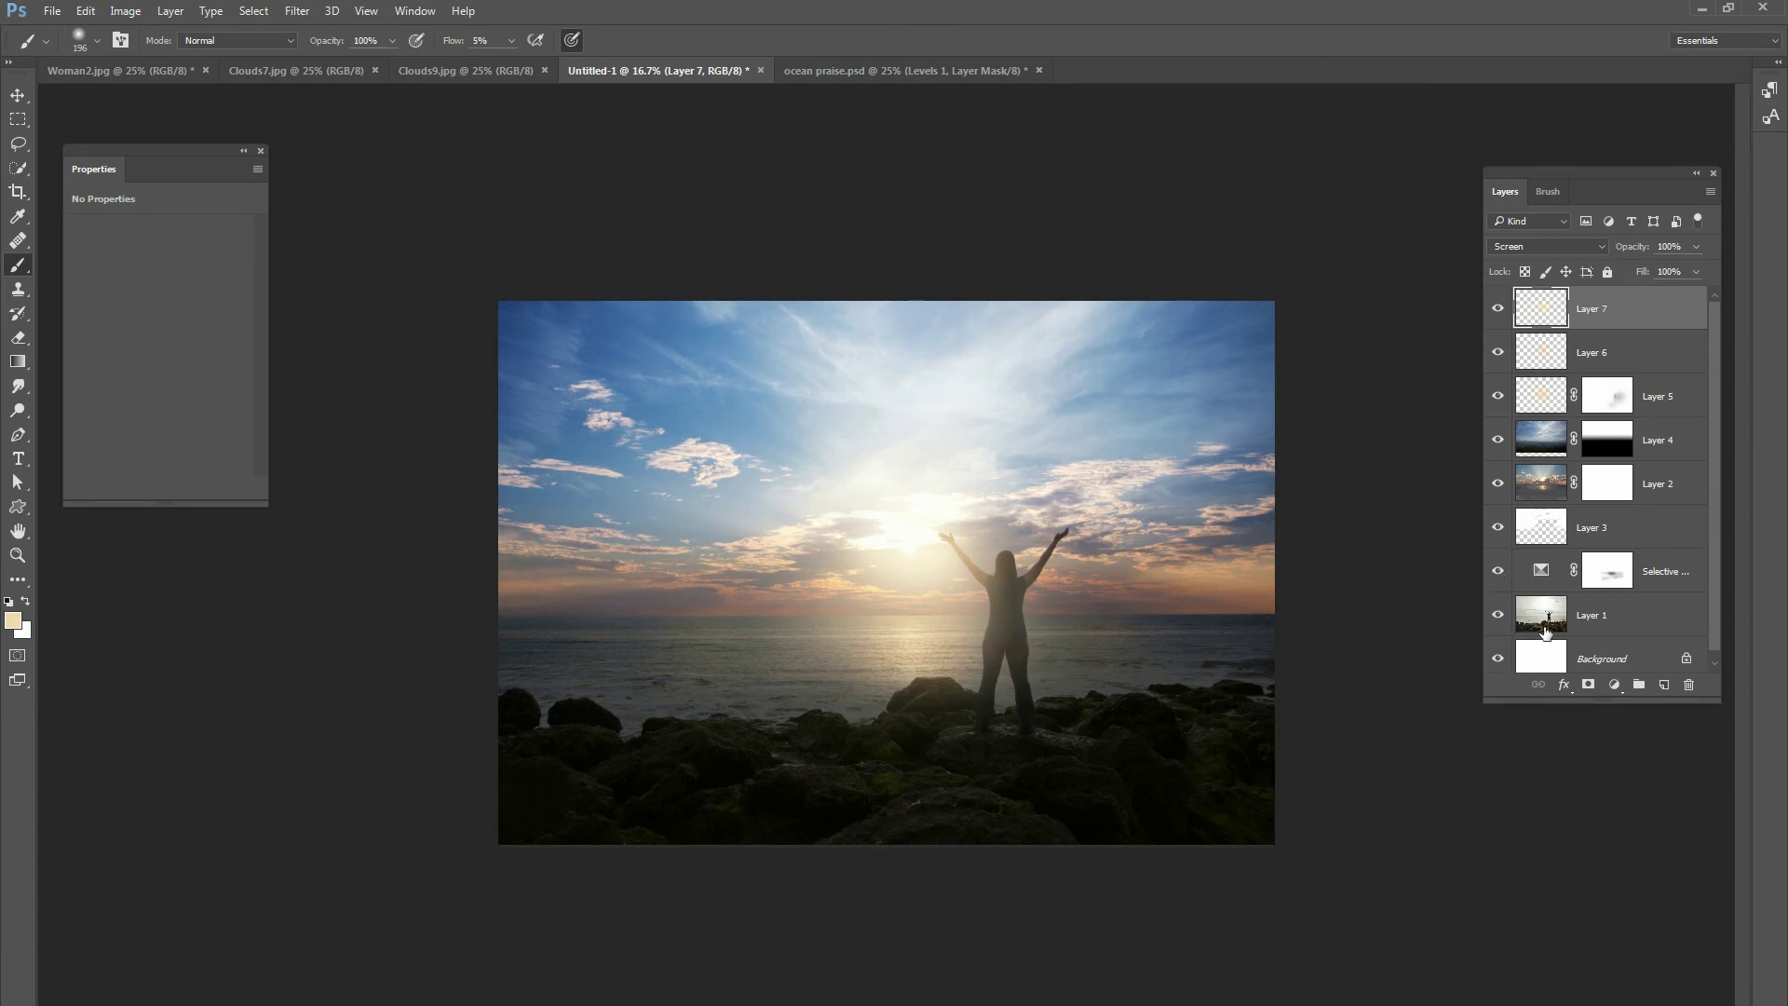
pyautogui.moveTo(1599, 192); pyautogui.dragTo(1489, 231)
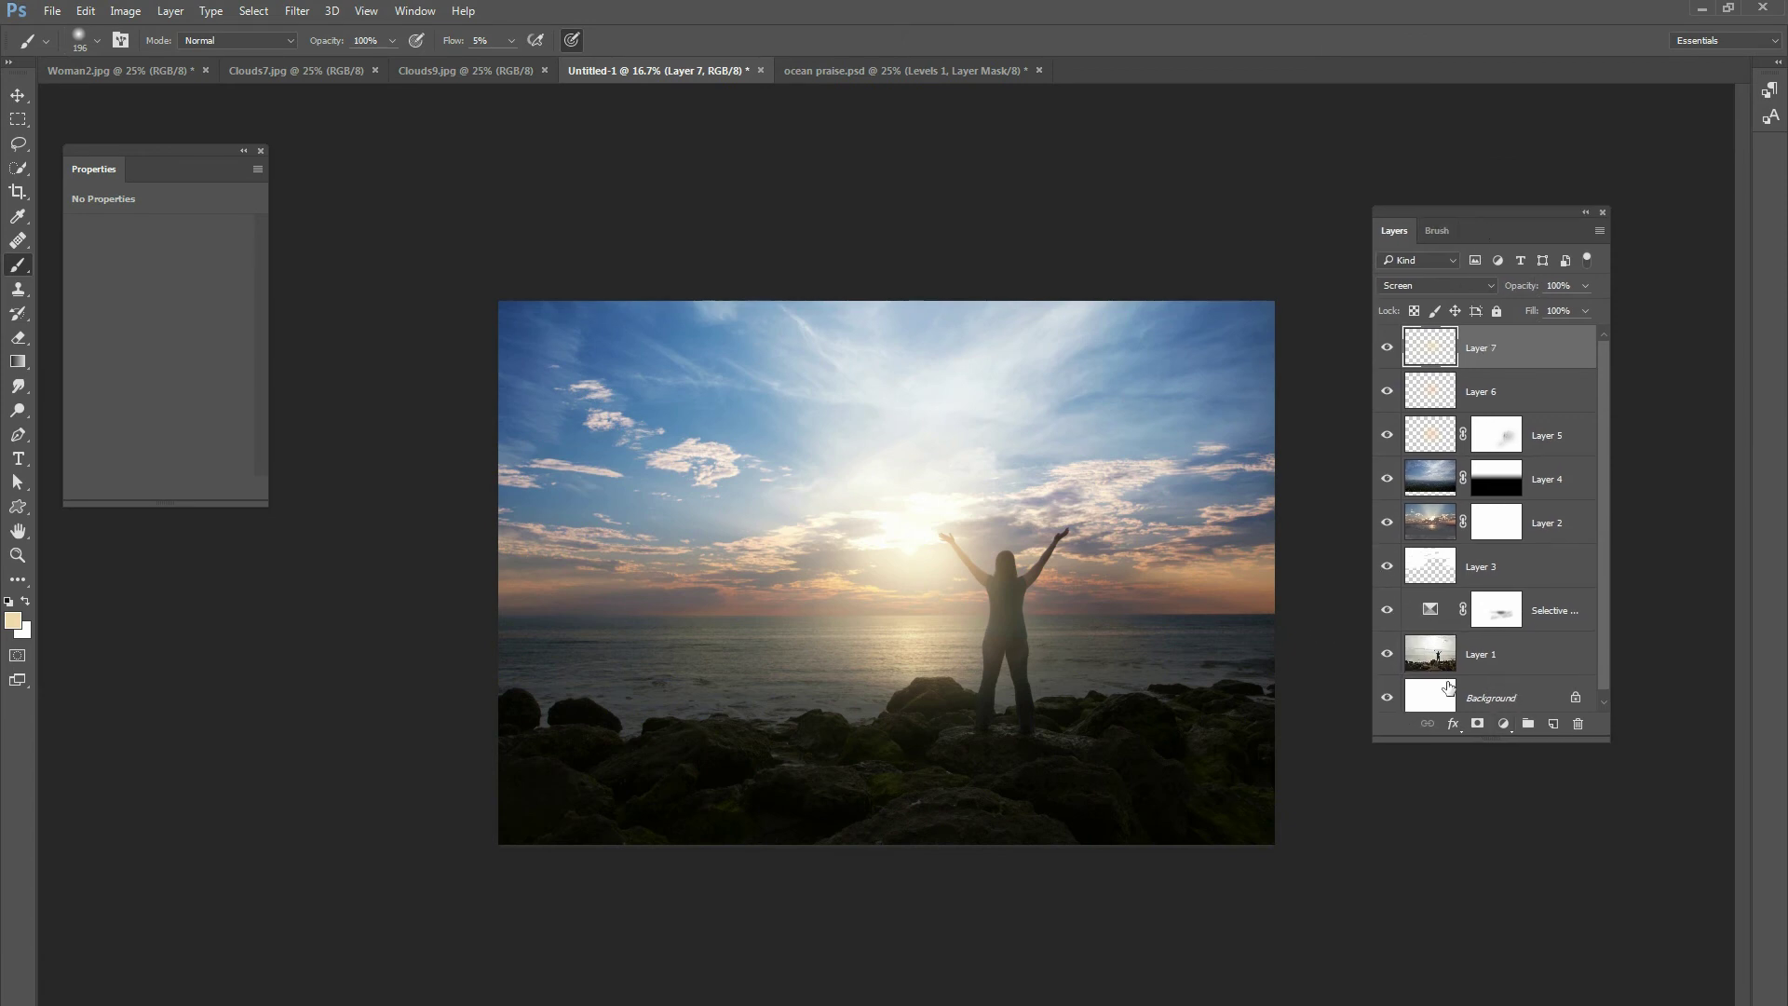
pyautogui.click(1503, 724)
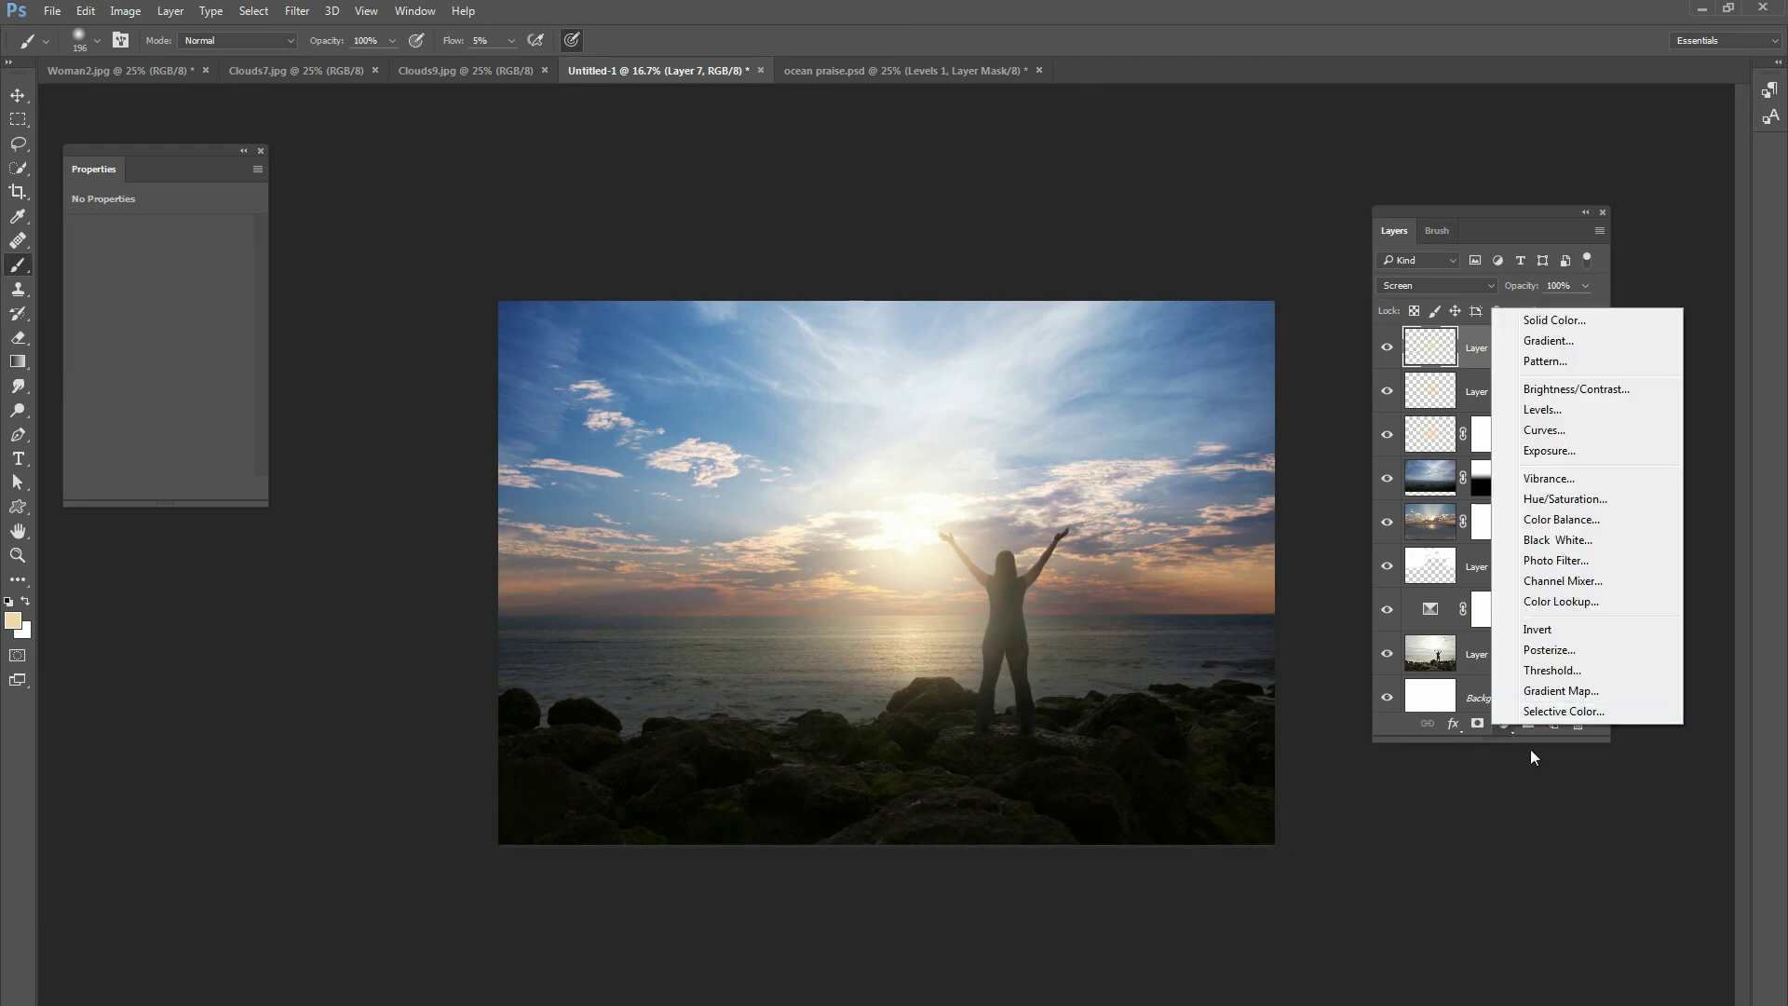
pyautogui.click(1581, 714)
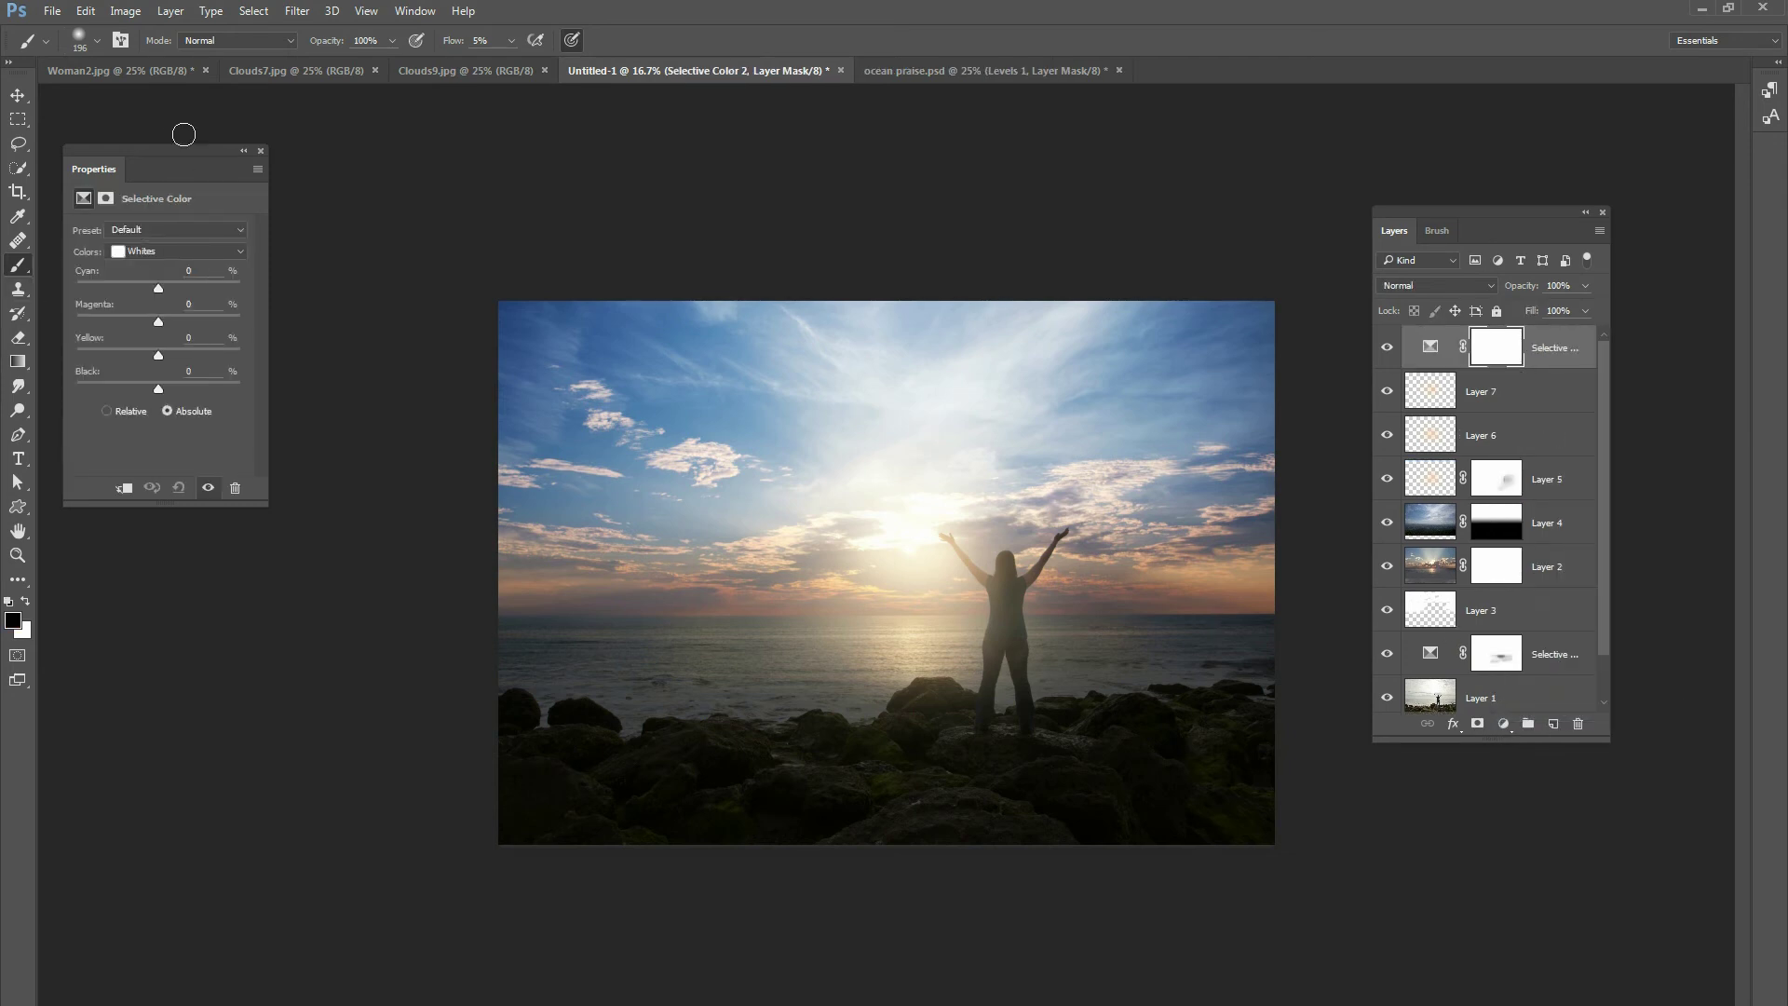
pyautogui.moveTo(181, 151); pyautogui.dragTo(377, 218)
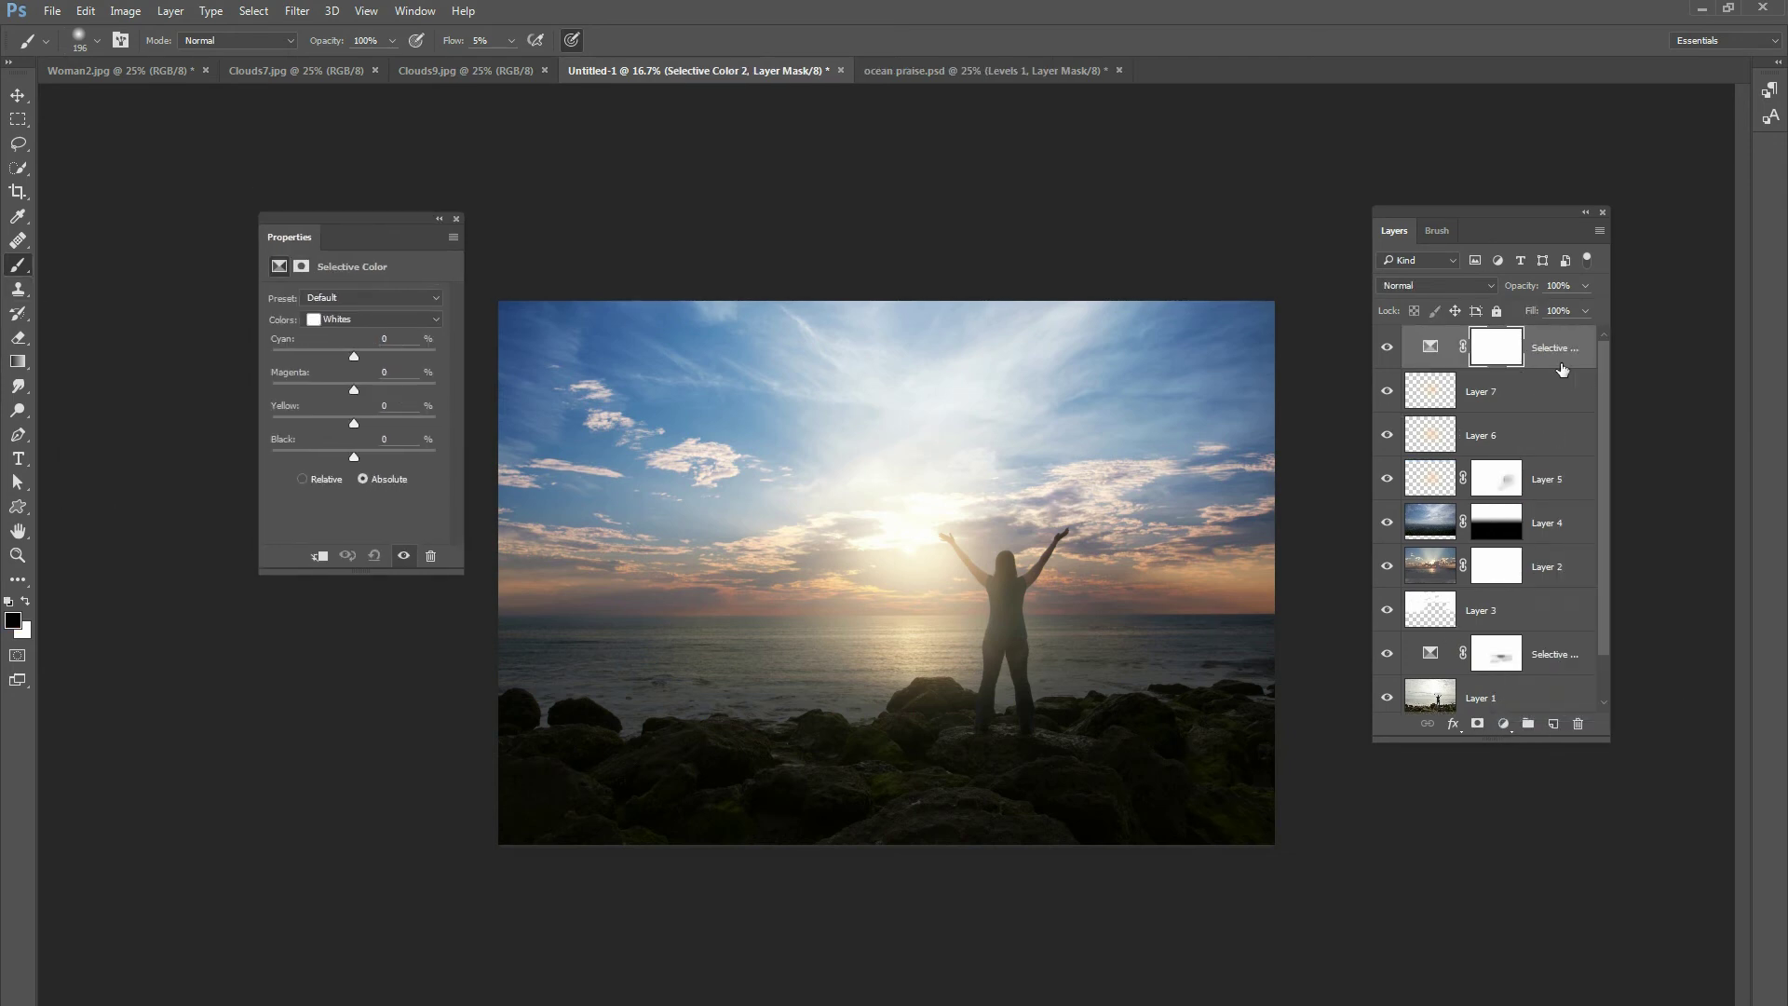
# - Adjust the Neutrals in Selective Color to Cyan +3%, Magenta +8% and Yellow -2%
pyautogui.click(363, 319)
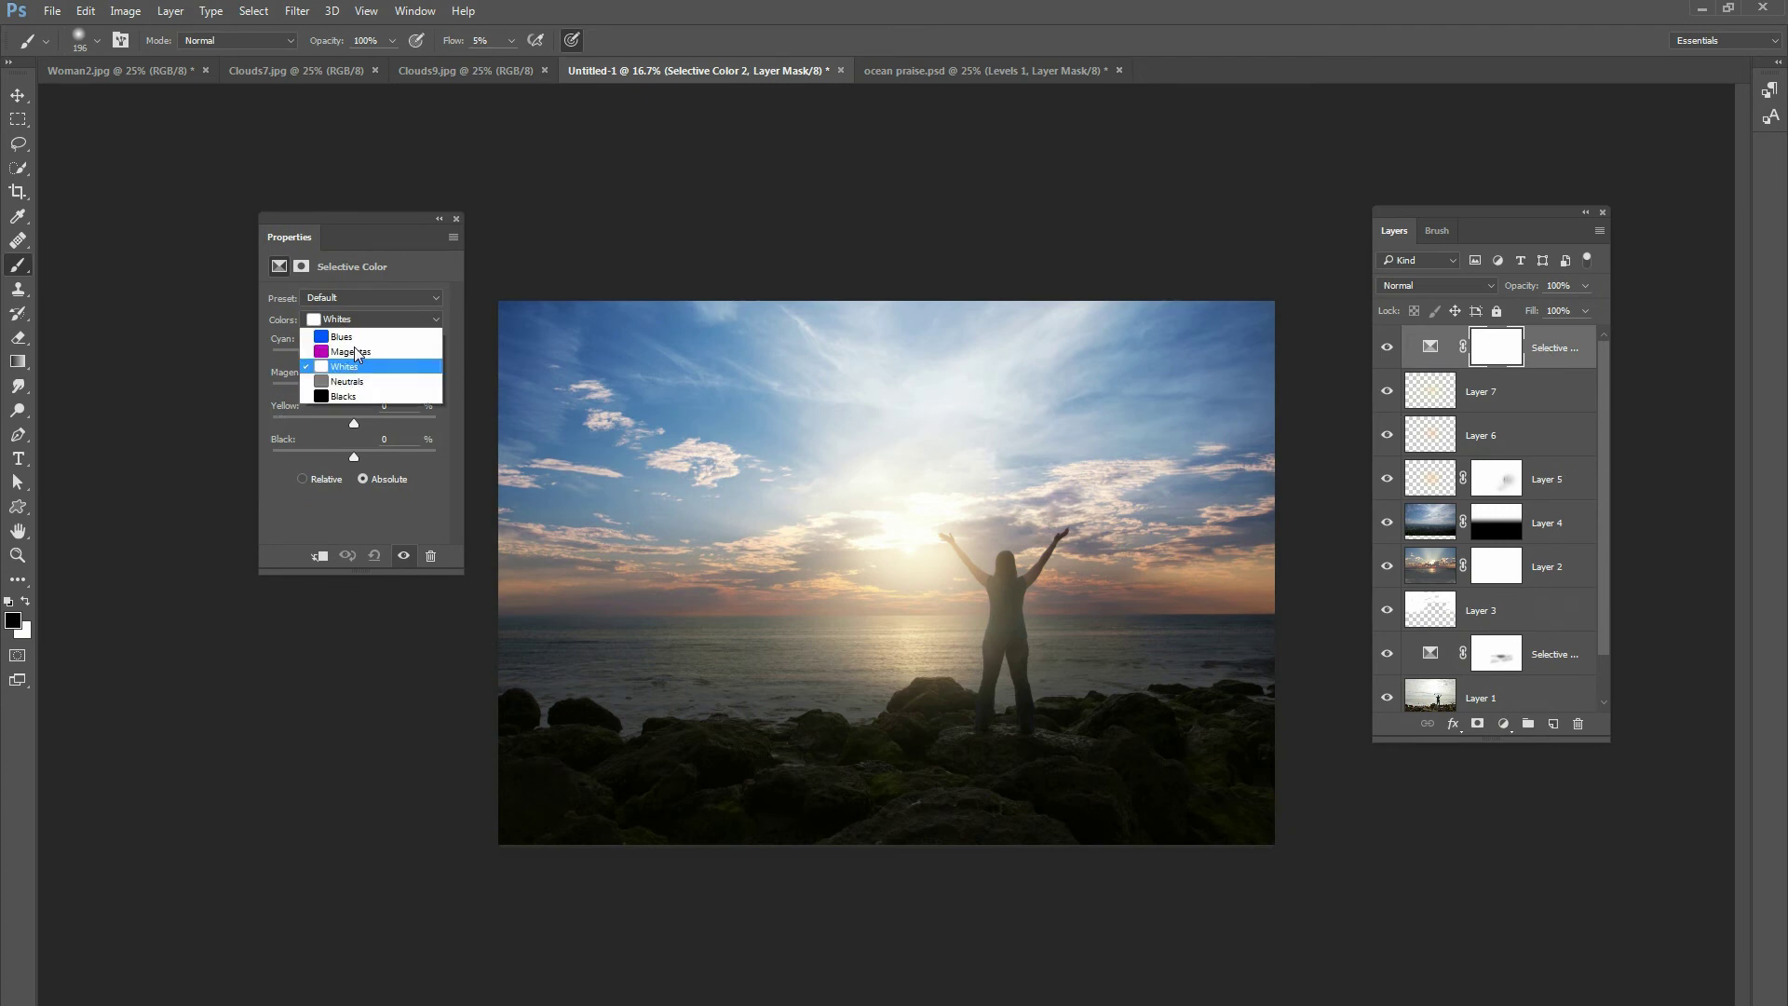
pyautogui.click(331, 438)
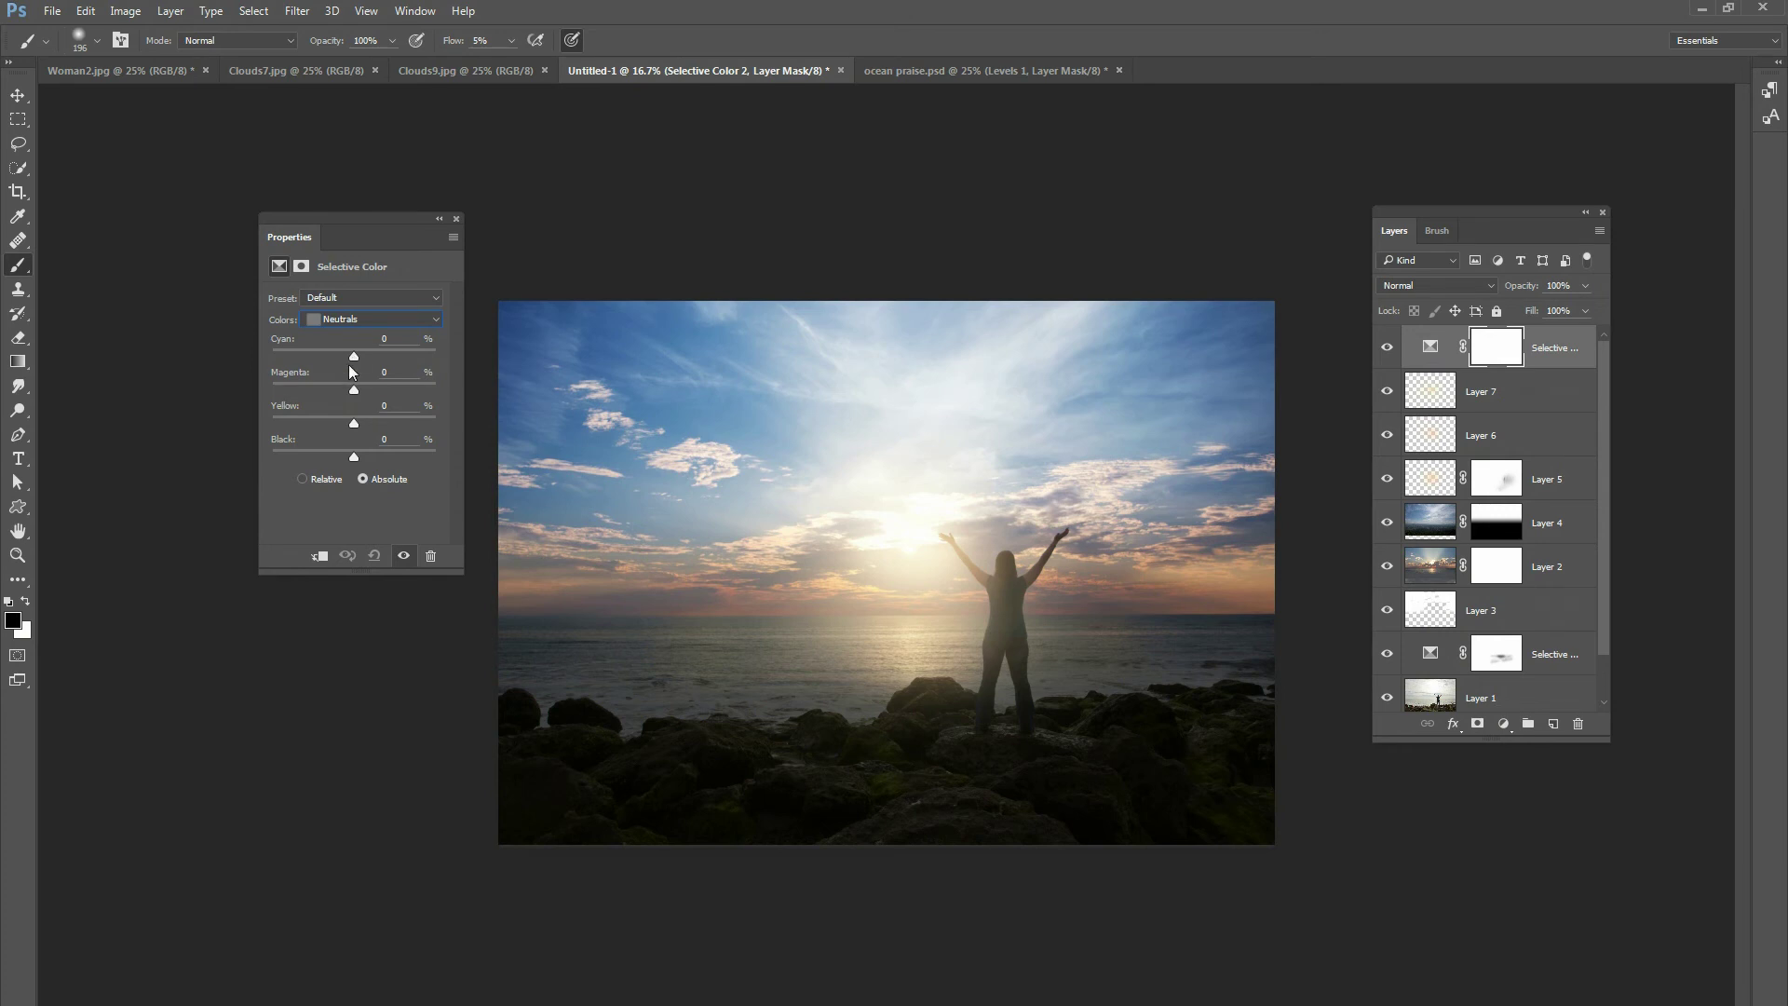
pyautogui.moveTo(353, 361); pyautogui.dragTo(375, 361)
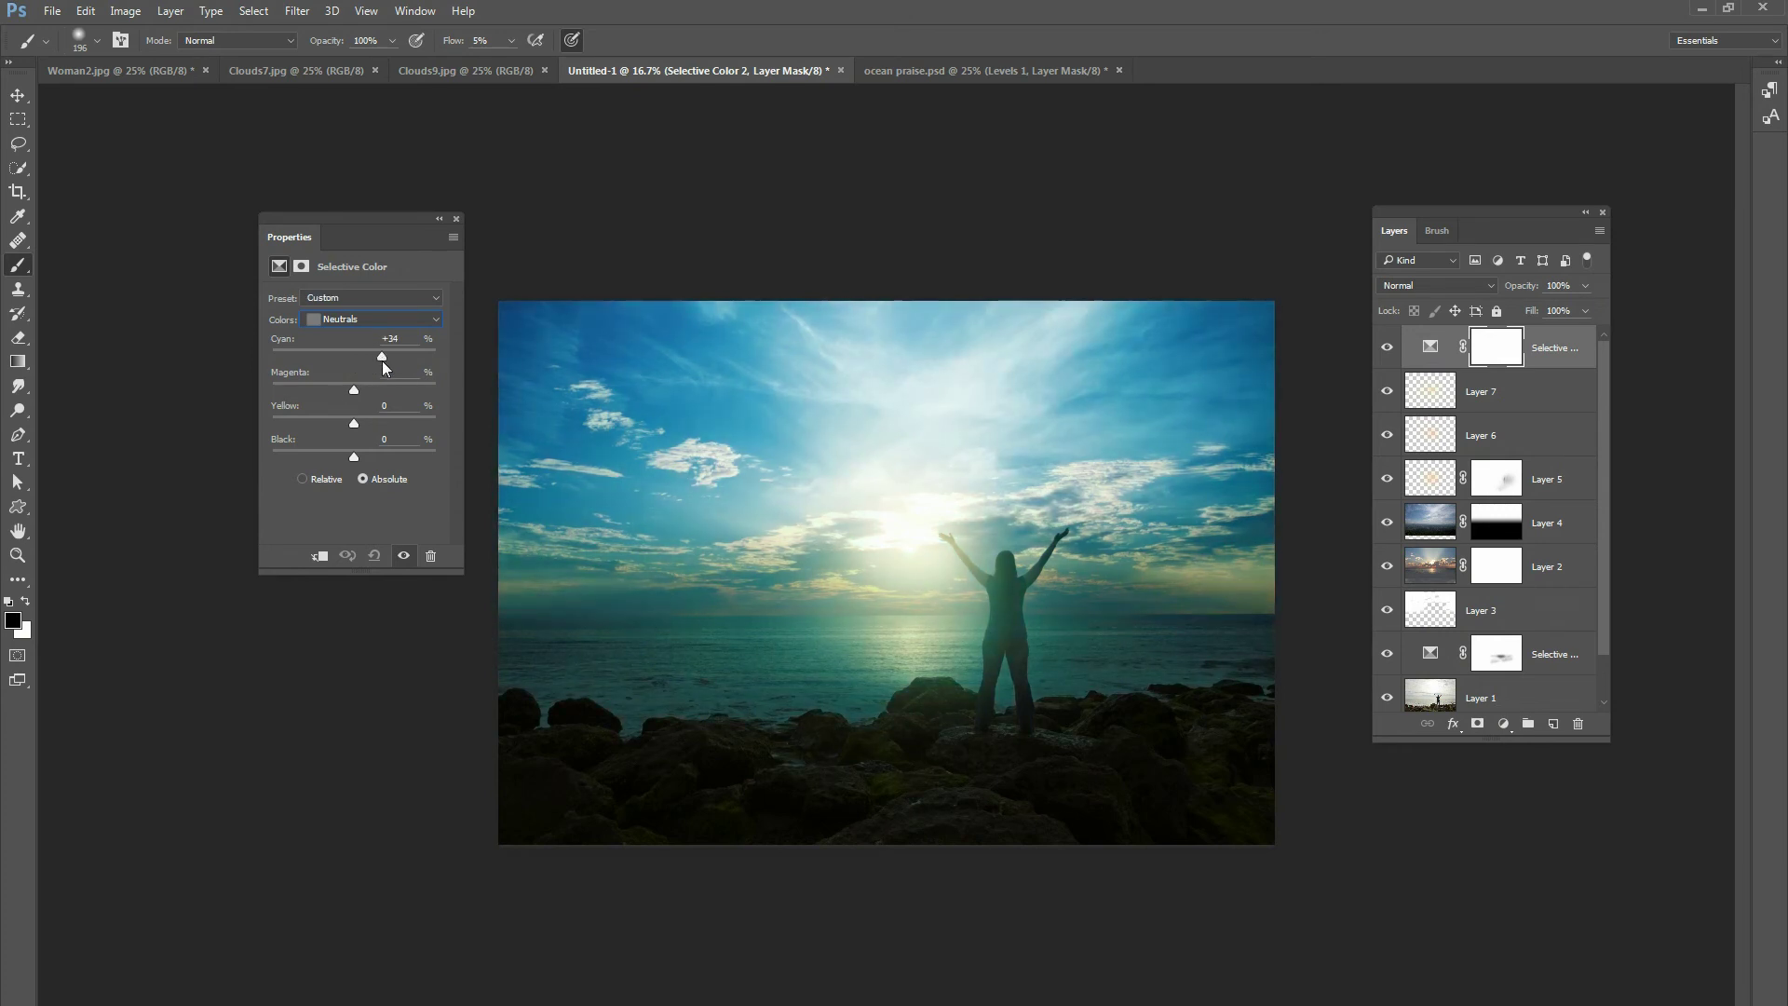
pyautogui.moveTo(384, 361); pyautogui.dragTo(356, 361)
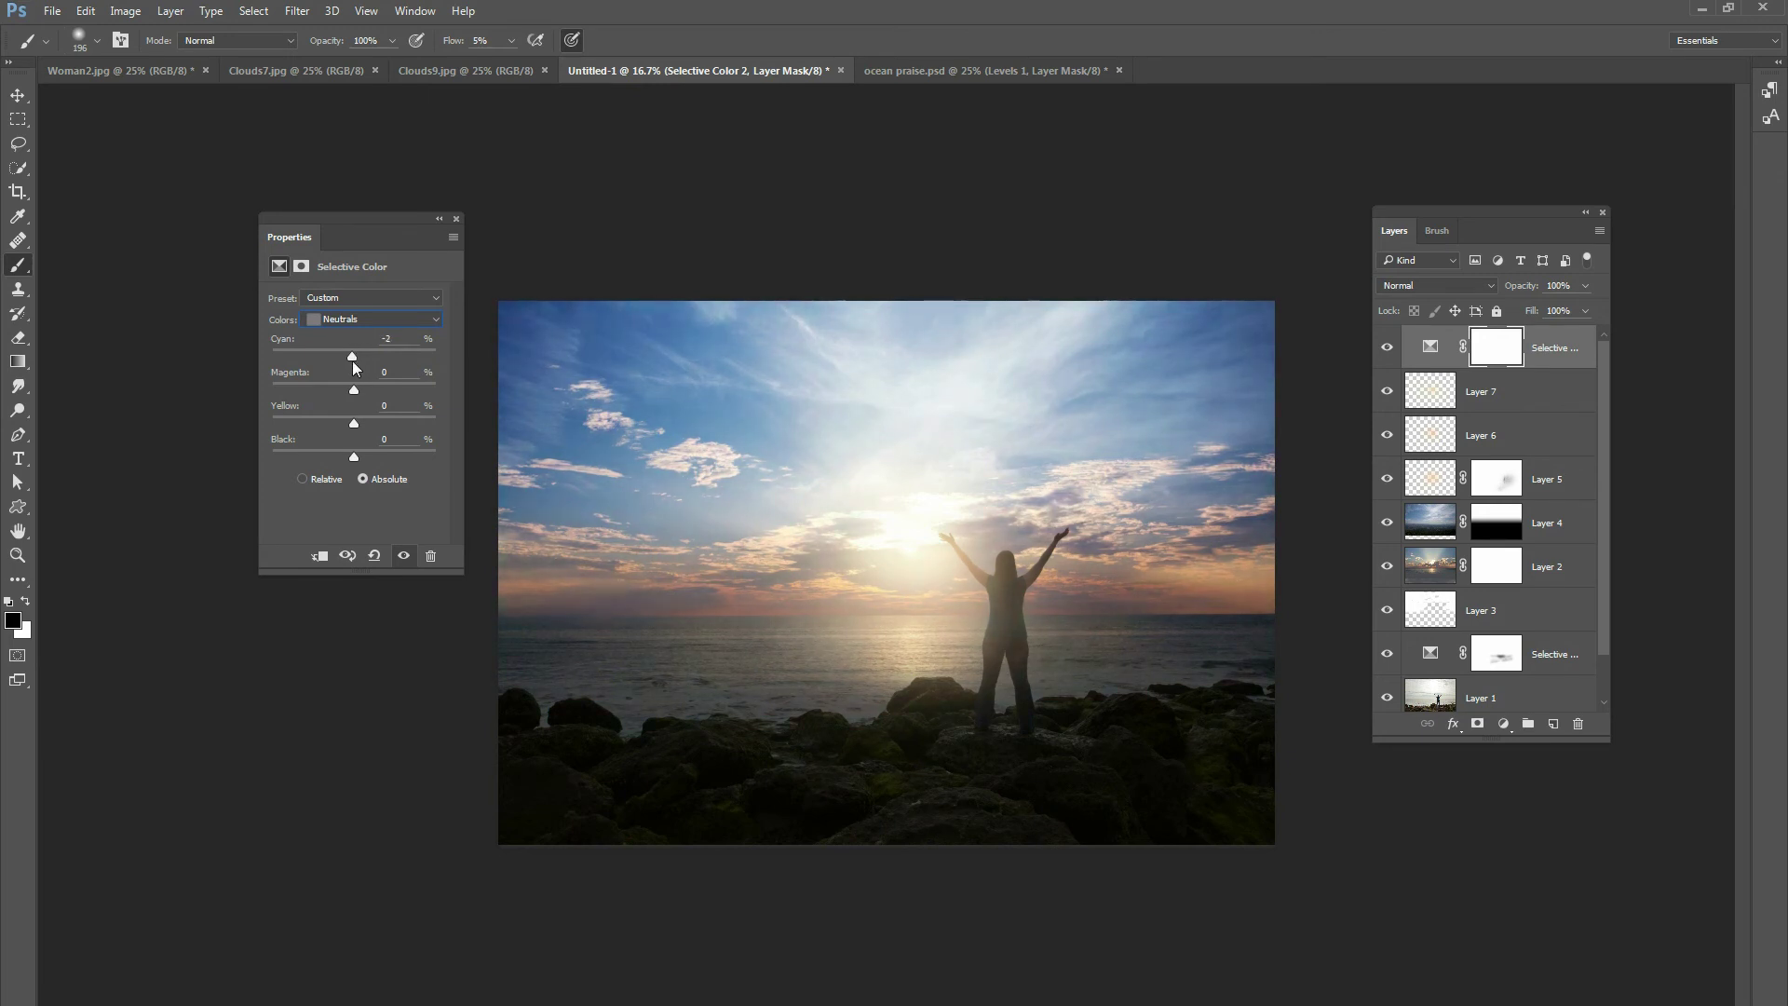
pyautogui.moveTo(356, 362); pyautogui.dragTo(359, 362)
pyautogui.moveTo(353, 389); pyautogui.dragTo(360, 390)
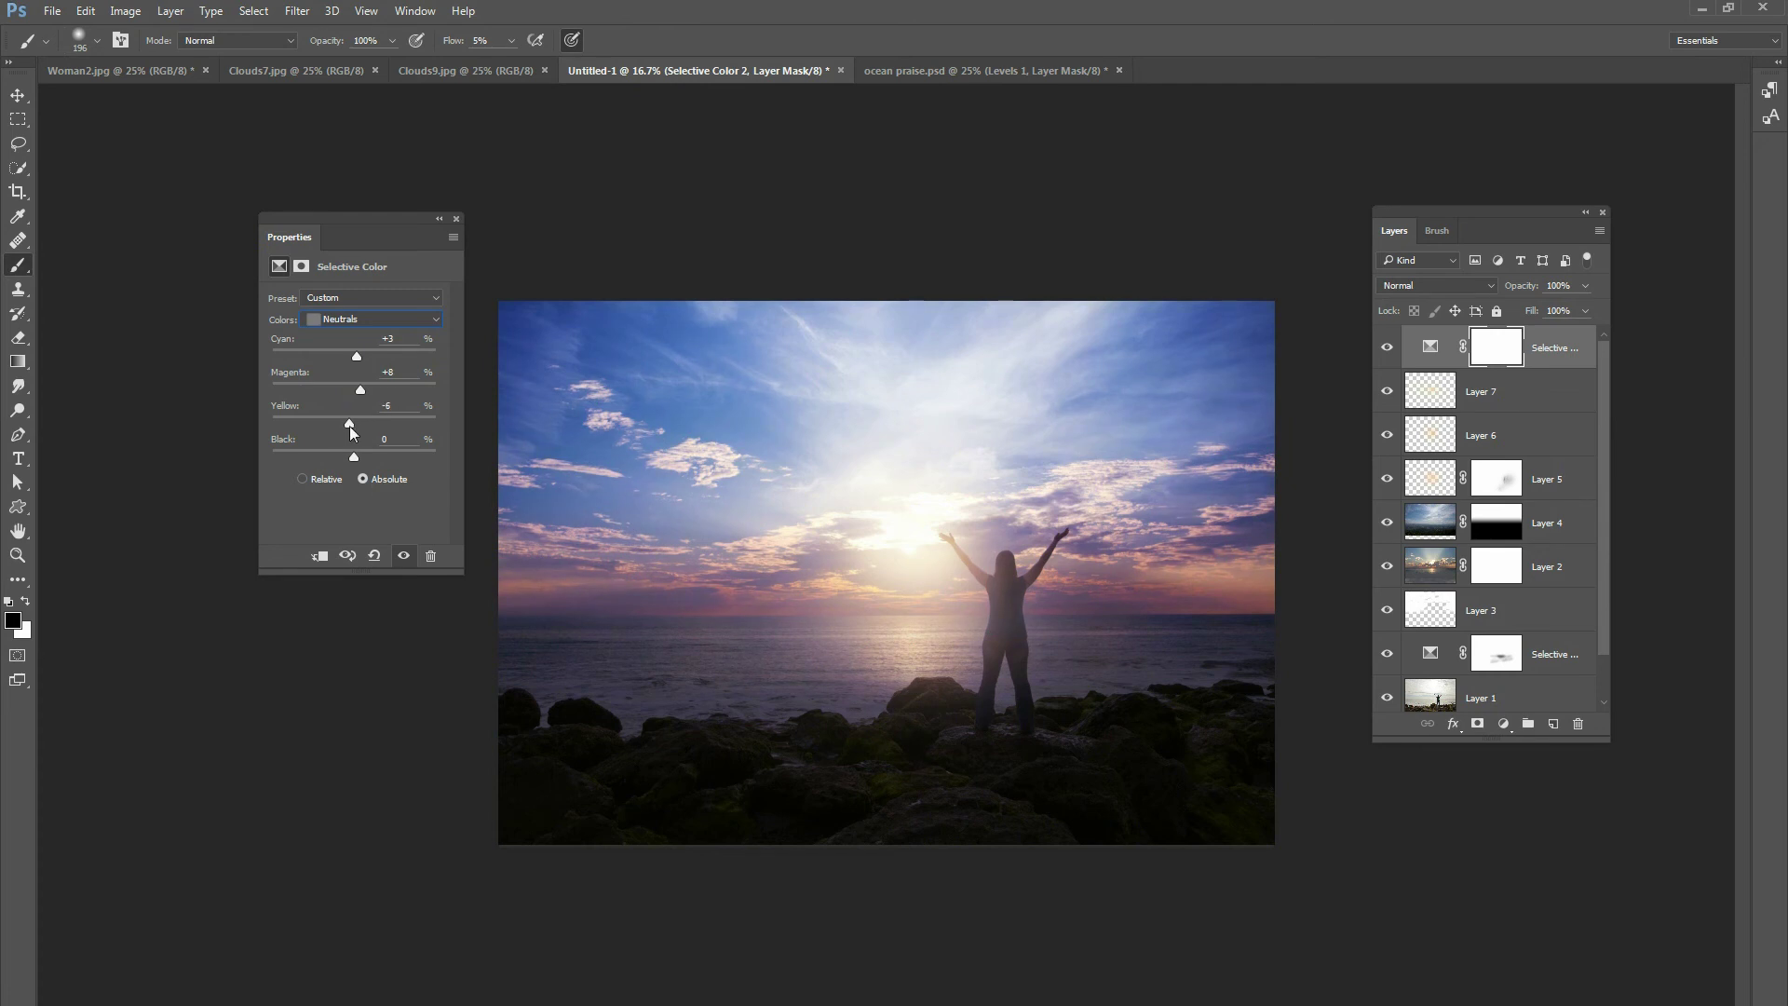
pyautogui.moveTo(346, 427)
pyautogui.mouseDown()
pyautogui.moveTo(414, 427)
pyautogui.moveTo(369, 430)
pyautogui.mouseUp()
# - Compare the image with and without the Selective Color adjustment, and set the Neutrals' Cyan to +9%
pyautogui.click(1387, 347)
pyautogui.click(1387, 347)
pyautogui.click(1387, 348)
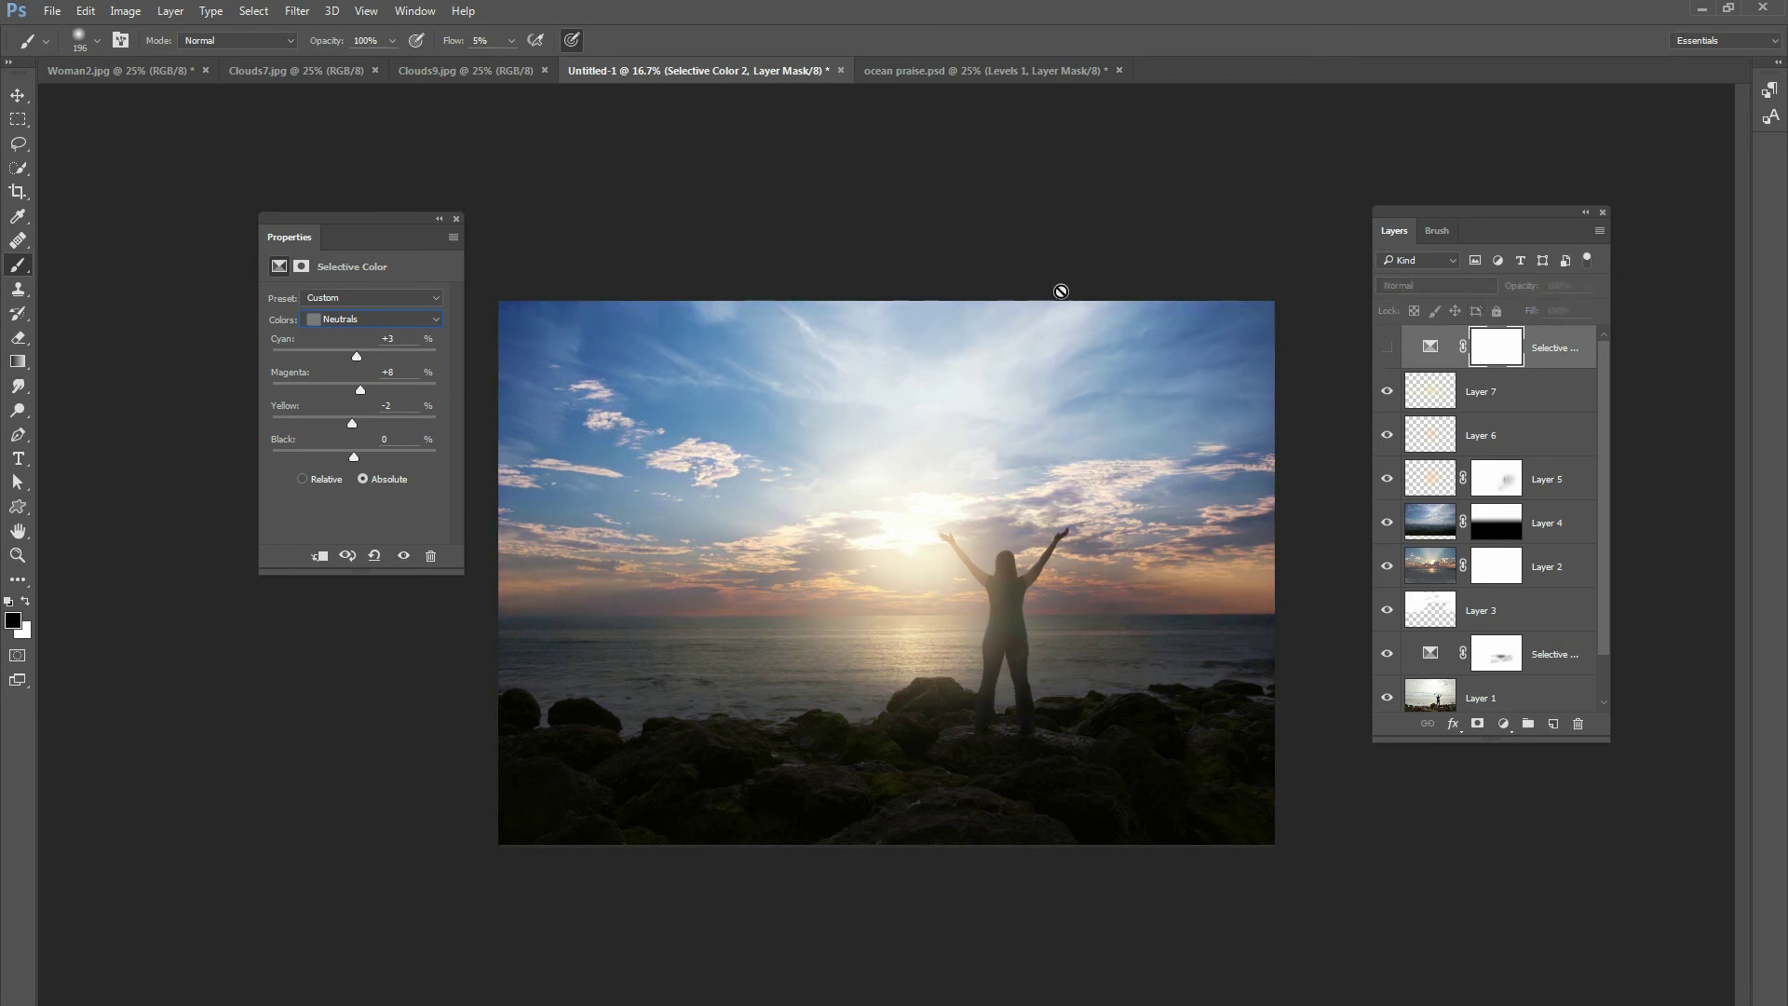
pyautogui.click(1387, 347)
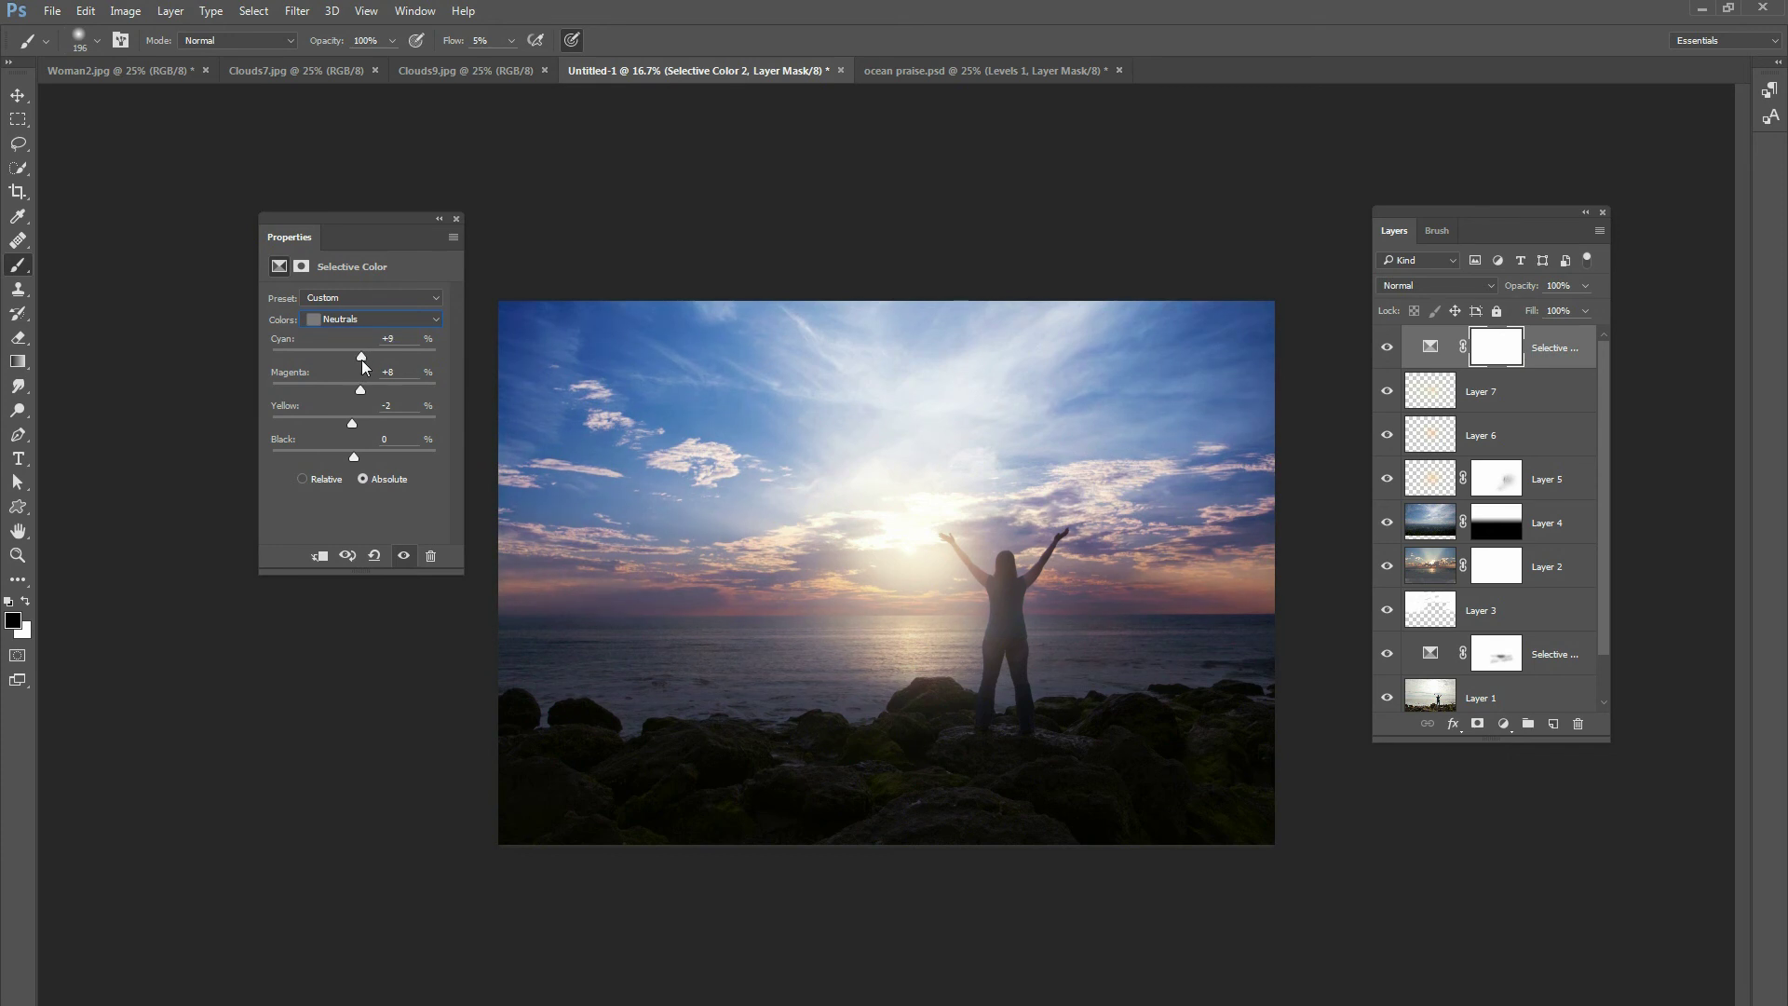
pyautogui.click(1387, 348)
pyautogui.click(1387, 349)
# - Paint black on the top Selective Color layer's mask around the sun with an 1102 px soft brush
pyautogui.click(1494, 346)
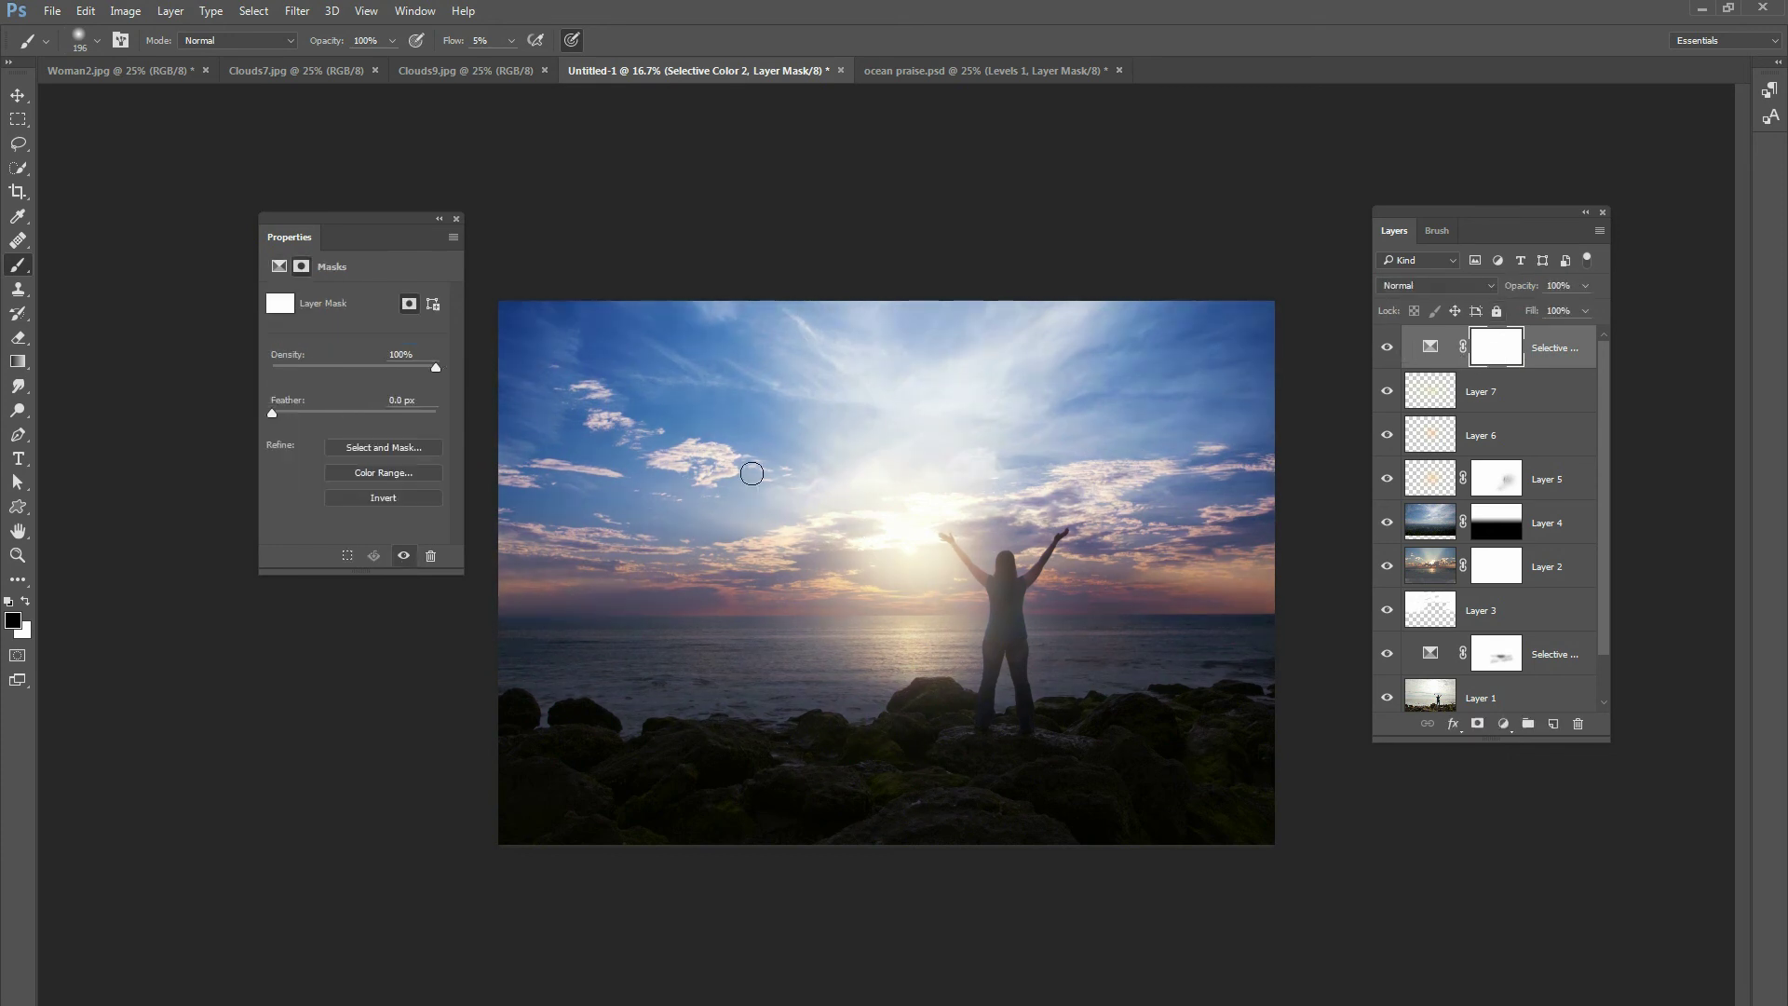
pyautogui.rightClick(667, 561)
pyautogui.moveTo(854, 610); pyautogui.dragTo(887, 613)
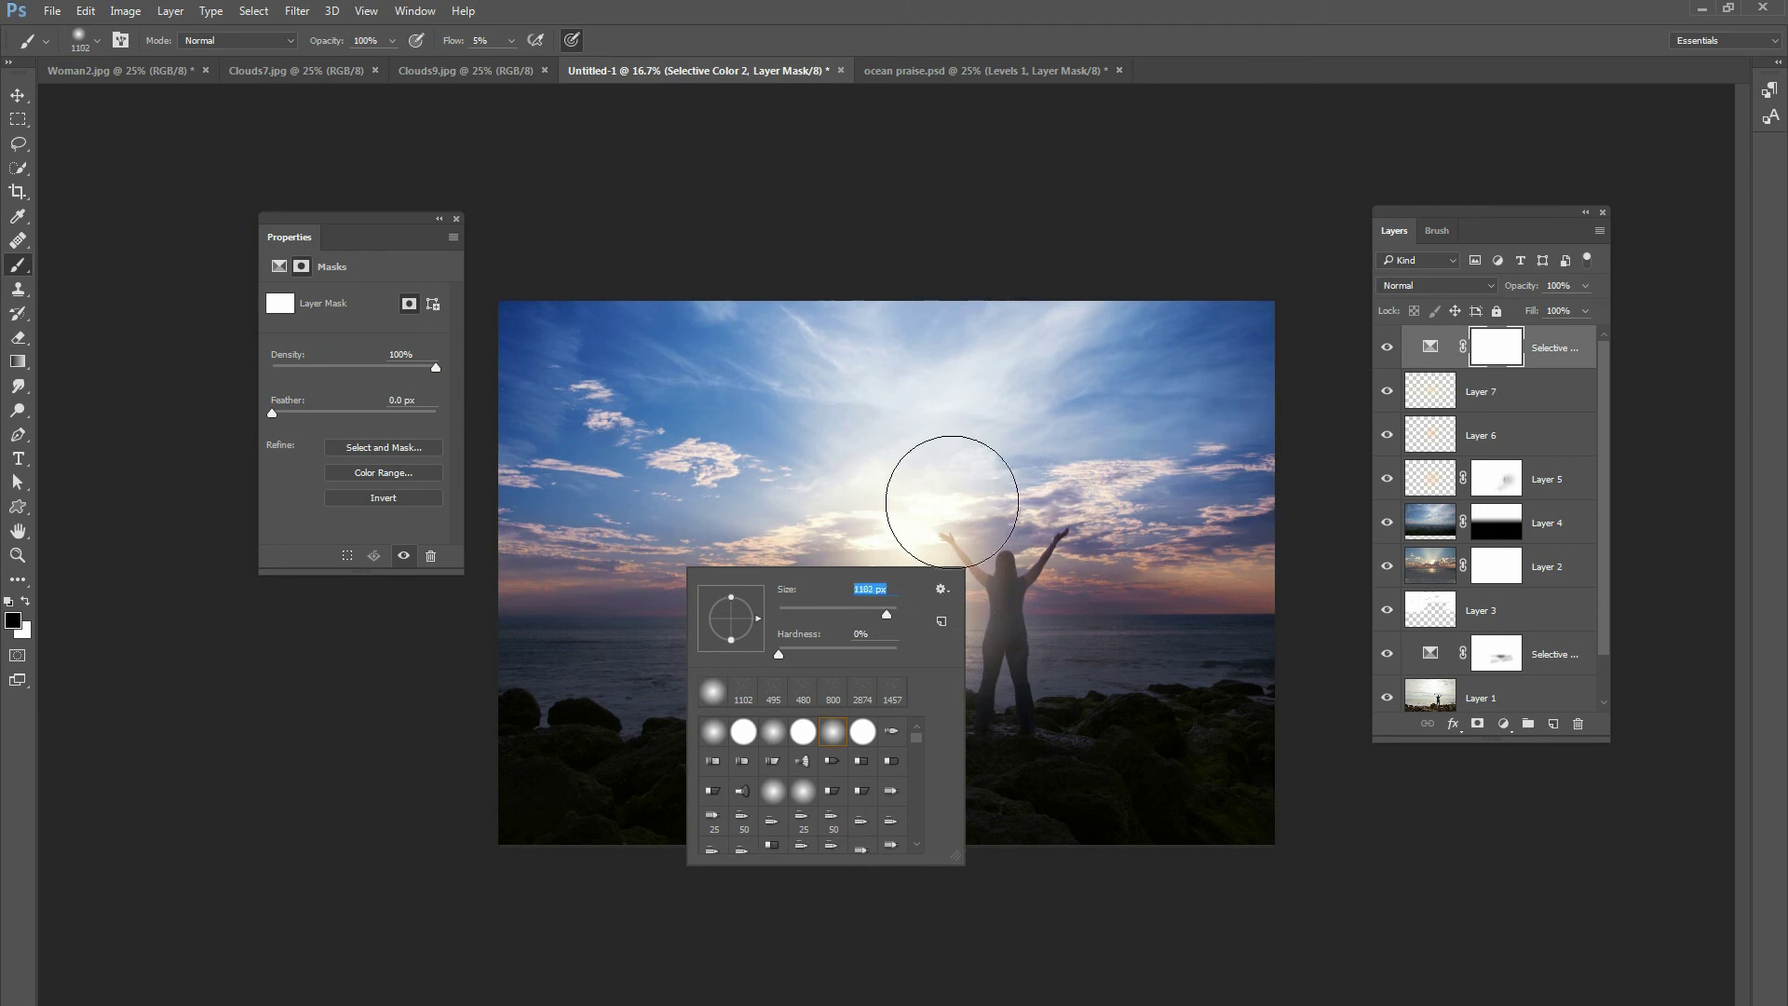
pyautogui.press('Return')
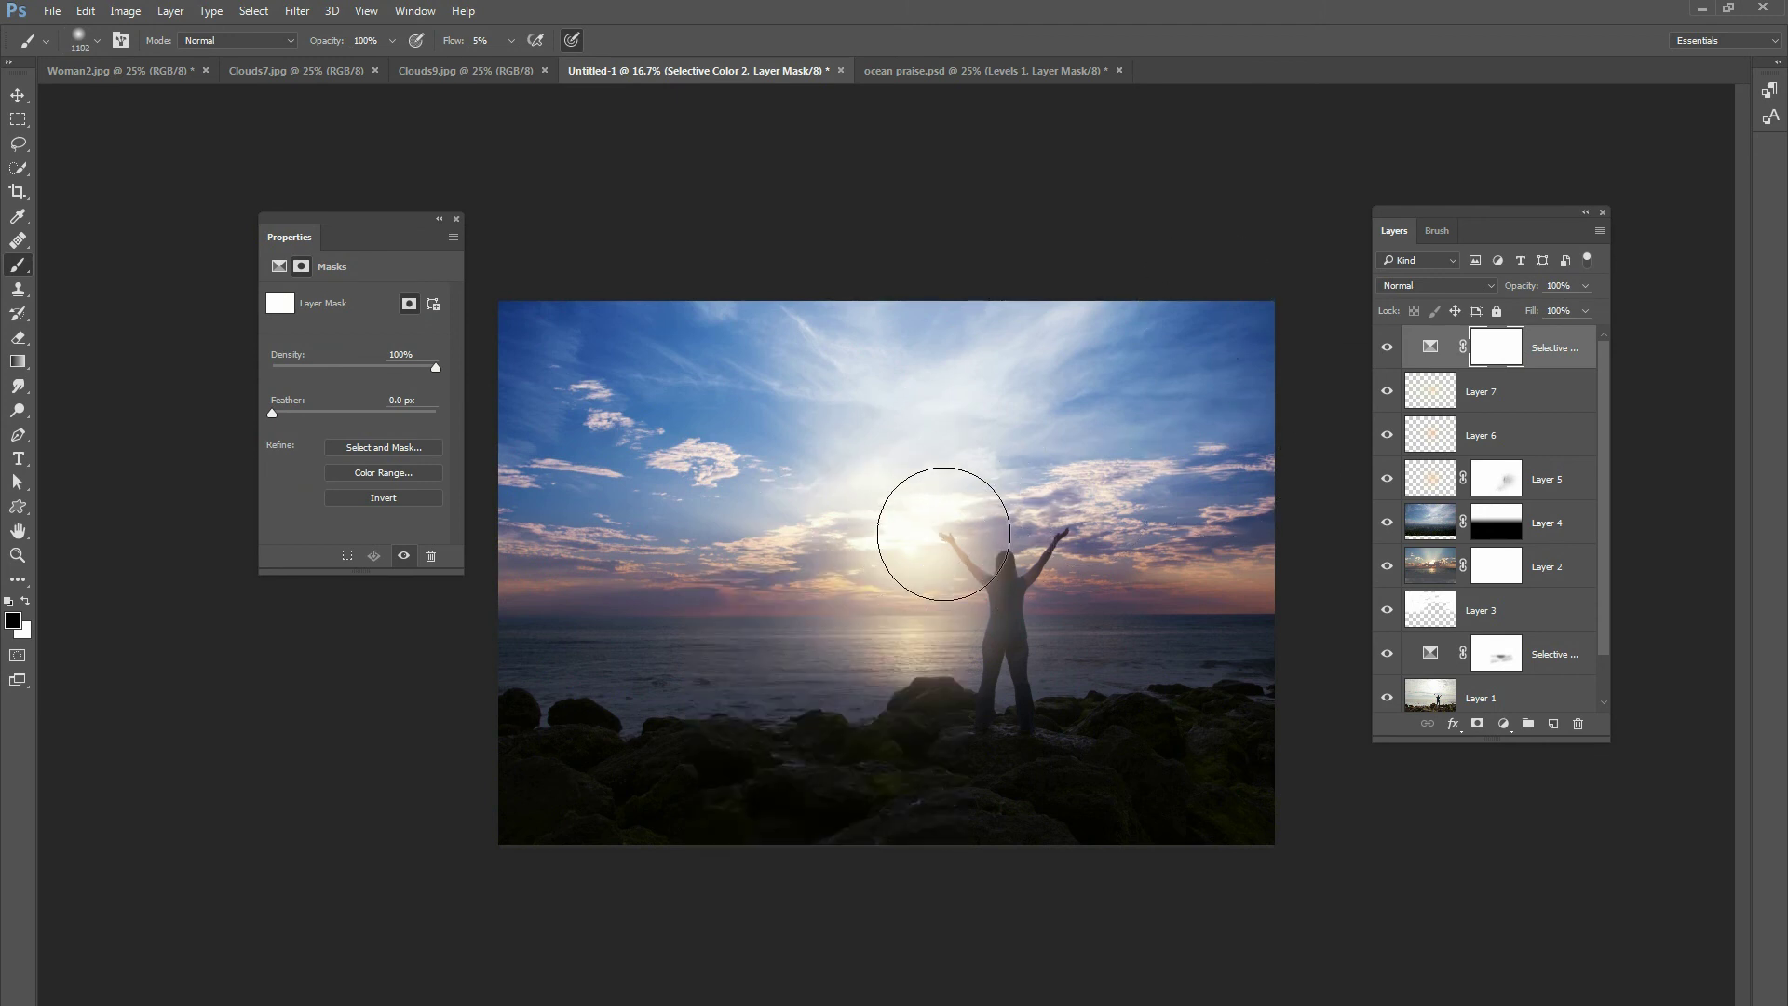
pyautogui.moveTo(908, 568)
pyautogui.mouseDown()
pyautogui.moveTo(778, 577)
pyautogui.moveTo(782, 560)
pyautogui.moveTo(879, 548)
pyautogui.moveTo(795, 504)
pyautogui.moveTo(947, 488)
pyautogui.moveTo(1009, 590)
pyautogui.moveTo(992, 549)
pyautogui.moveTo(921, 624)
pyautogui.moveTo(771, 619)
pyautogui.moveTo(718, 581)
pyautogui.moveTo(792, 532)
pyautogui.moveTo(708, 576)
pyautogui.moveTo(926, 611)
pyautogui.moveTo(738, 617)
pyautogui.moveTo(798, 636)
pyautogui.moveTo(954, 617)
pyautogui.moveTo(993, 498)
pyautogui.moveTo(776, 545)
pyautogui.mouseUp()
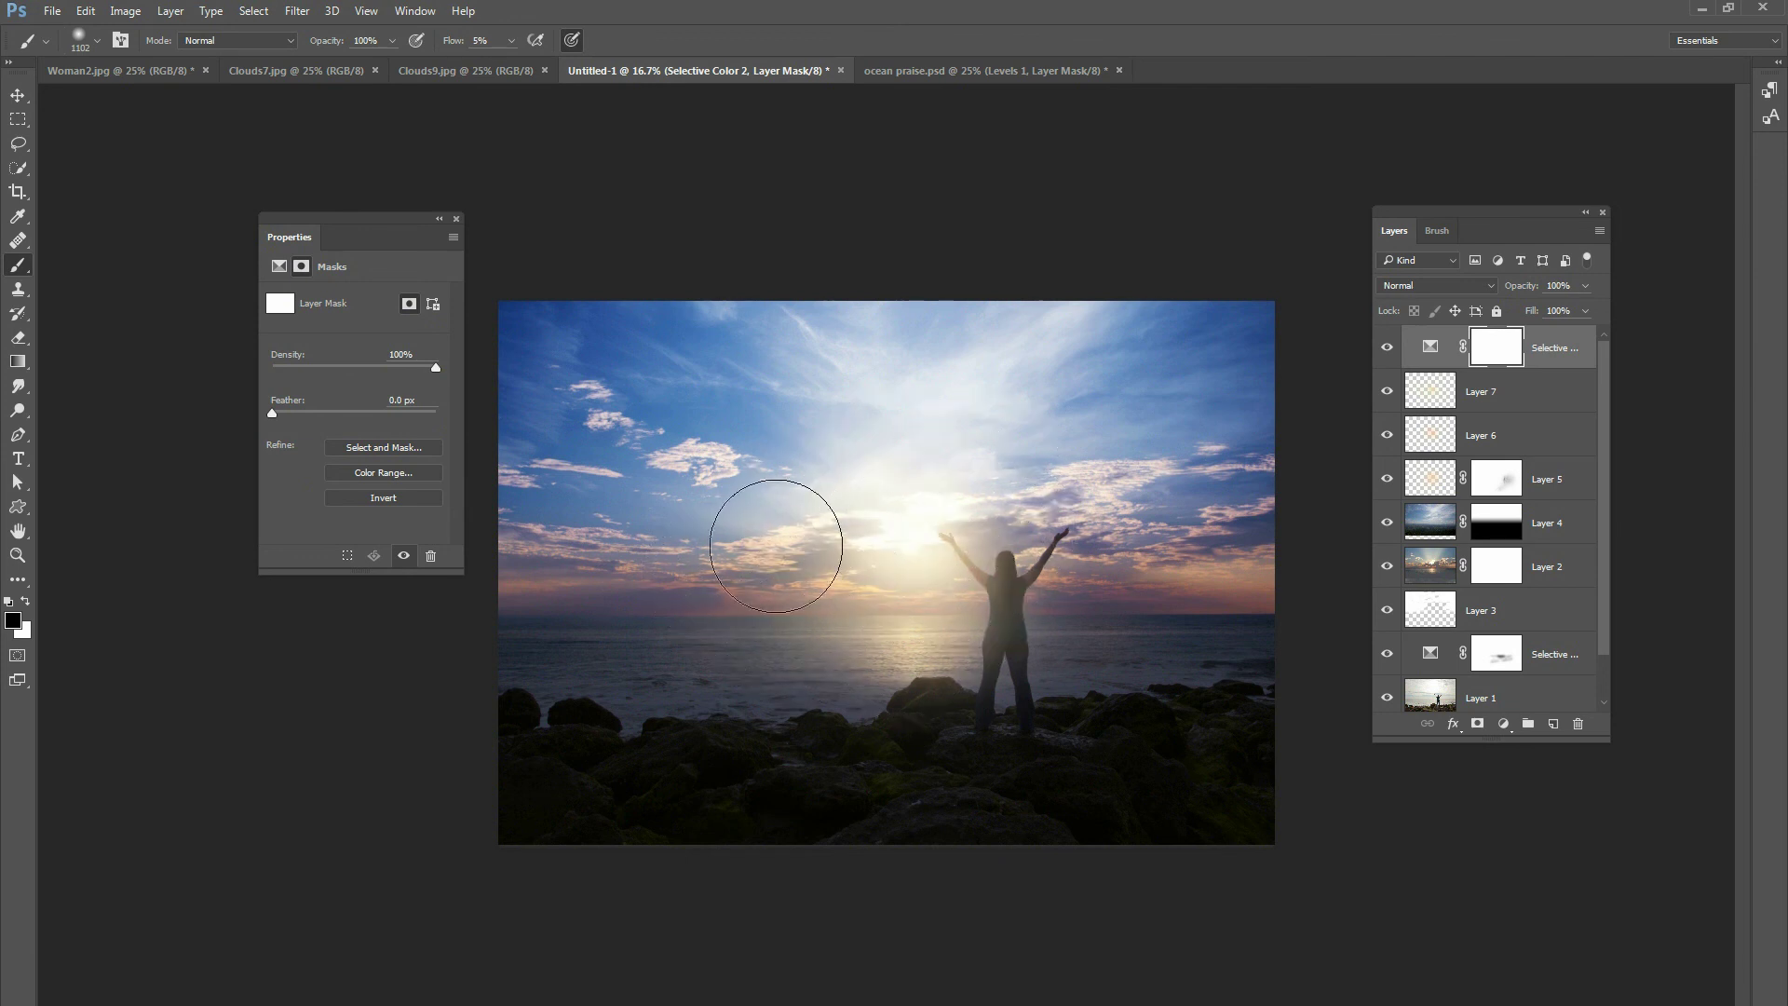
# - Examine the masked Selective Color adjustment by hiding and showing its layer
pyautogui.click(1387, 347)
pyautogui.hotkey('ctrl', '2')
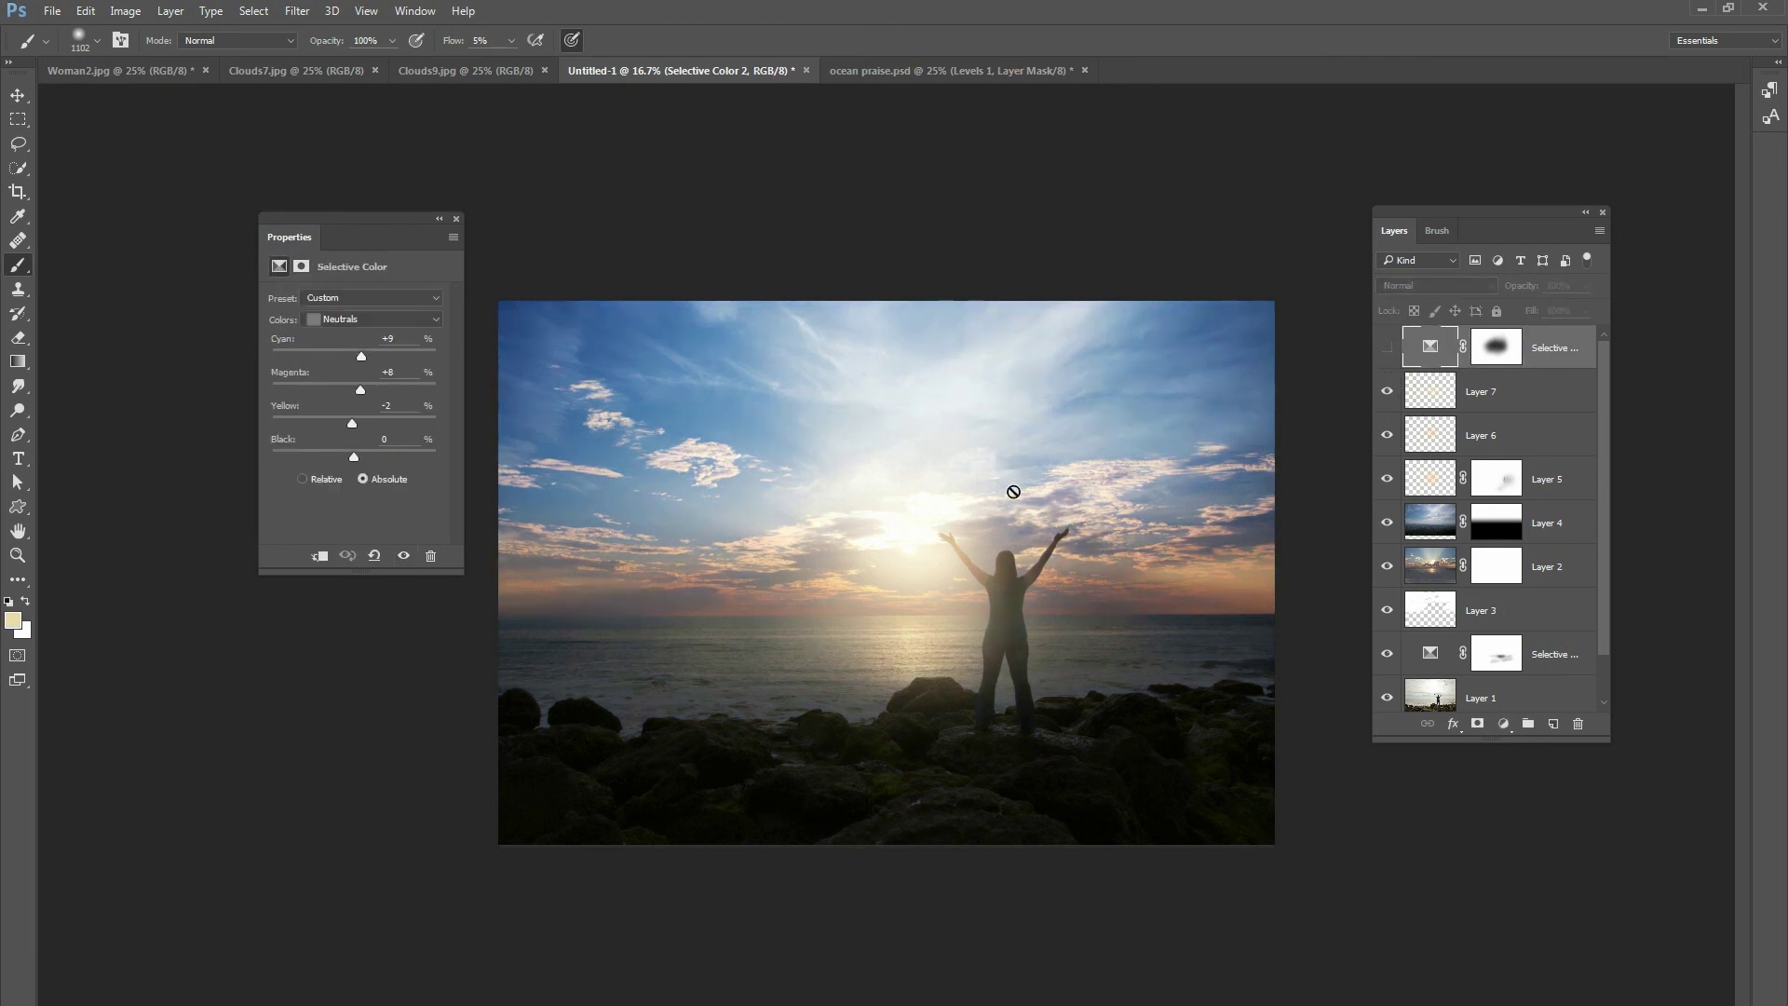
pyautogui.click(1388, 347)
pyautogui.click(1387, 347)
pyautogui.click(1387, 347)
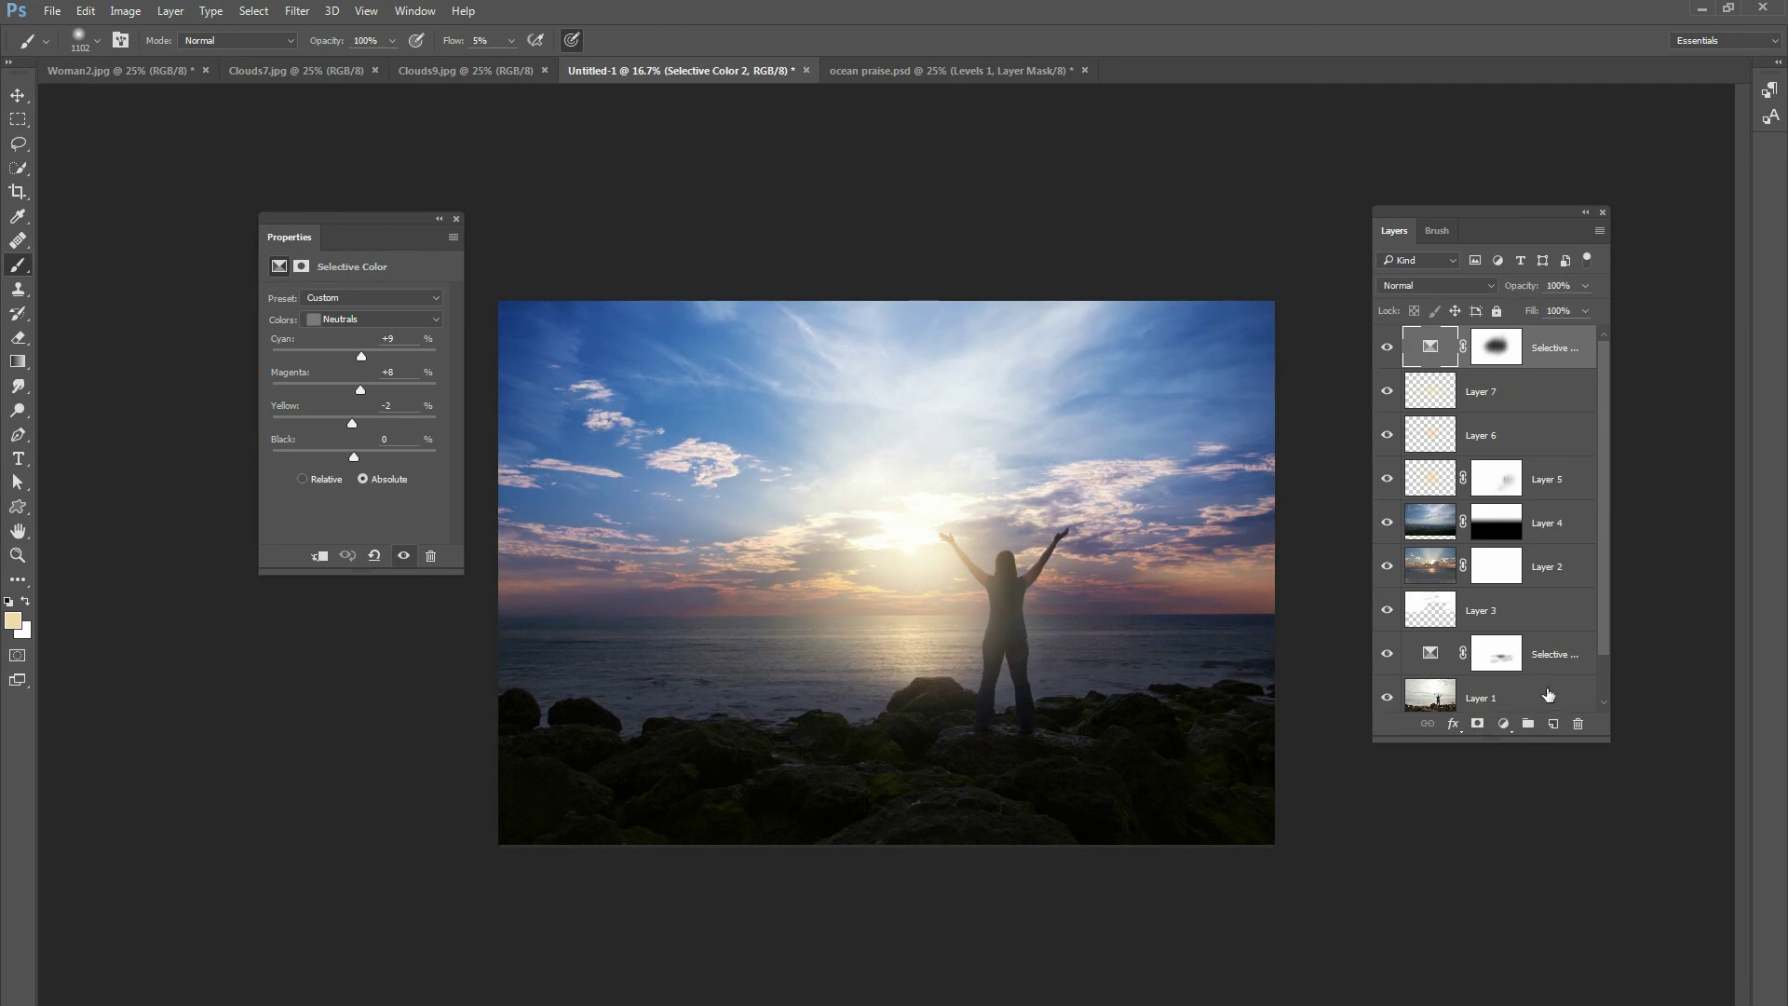
# - Add a Gradient Map adjustment layer above the top Selective Color layer with a teal-to-orange gradient, blended in Overlay mode
pyautogui.click(1503, 724)
pyautogui.click(1535, 691)
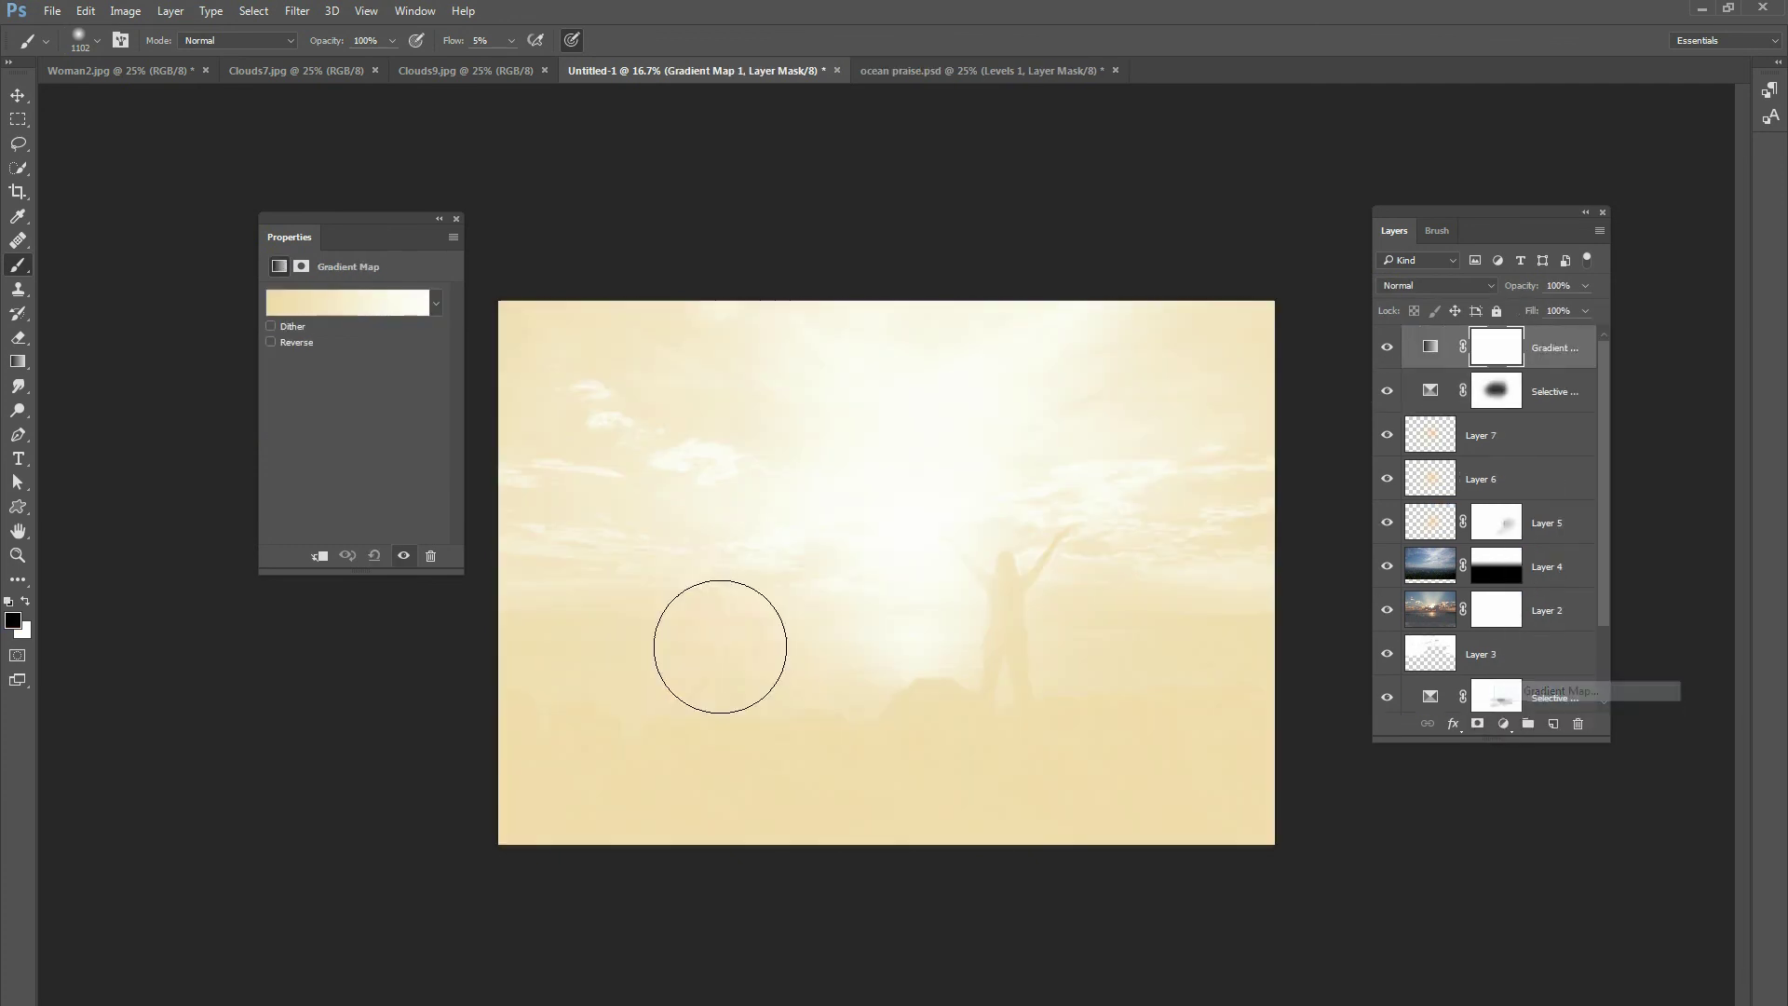
pyautogui.click(437, 303)
pyautogui.moveTo(440, 403); pyautogui.dragTo(439, 387)
pyautogui.click(424, 372)
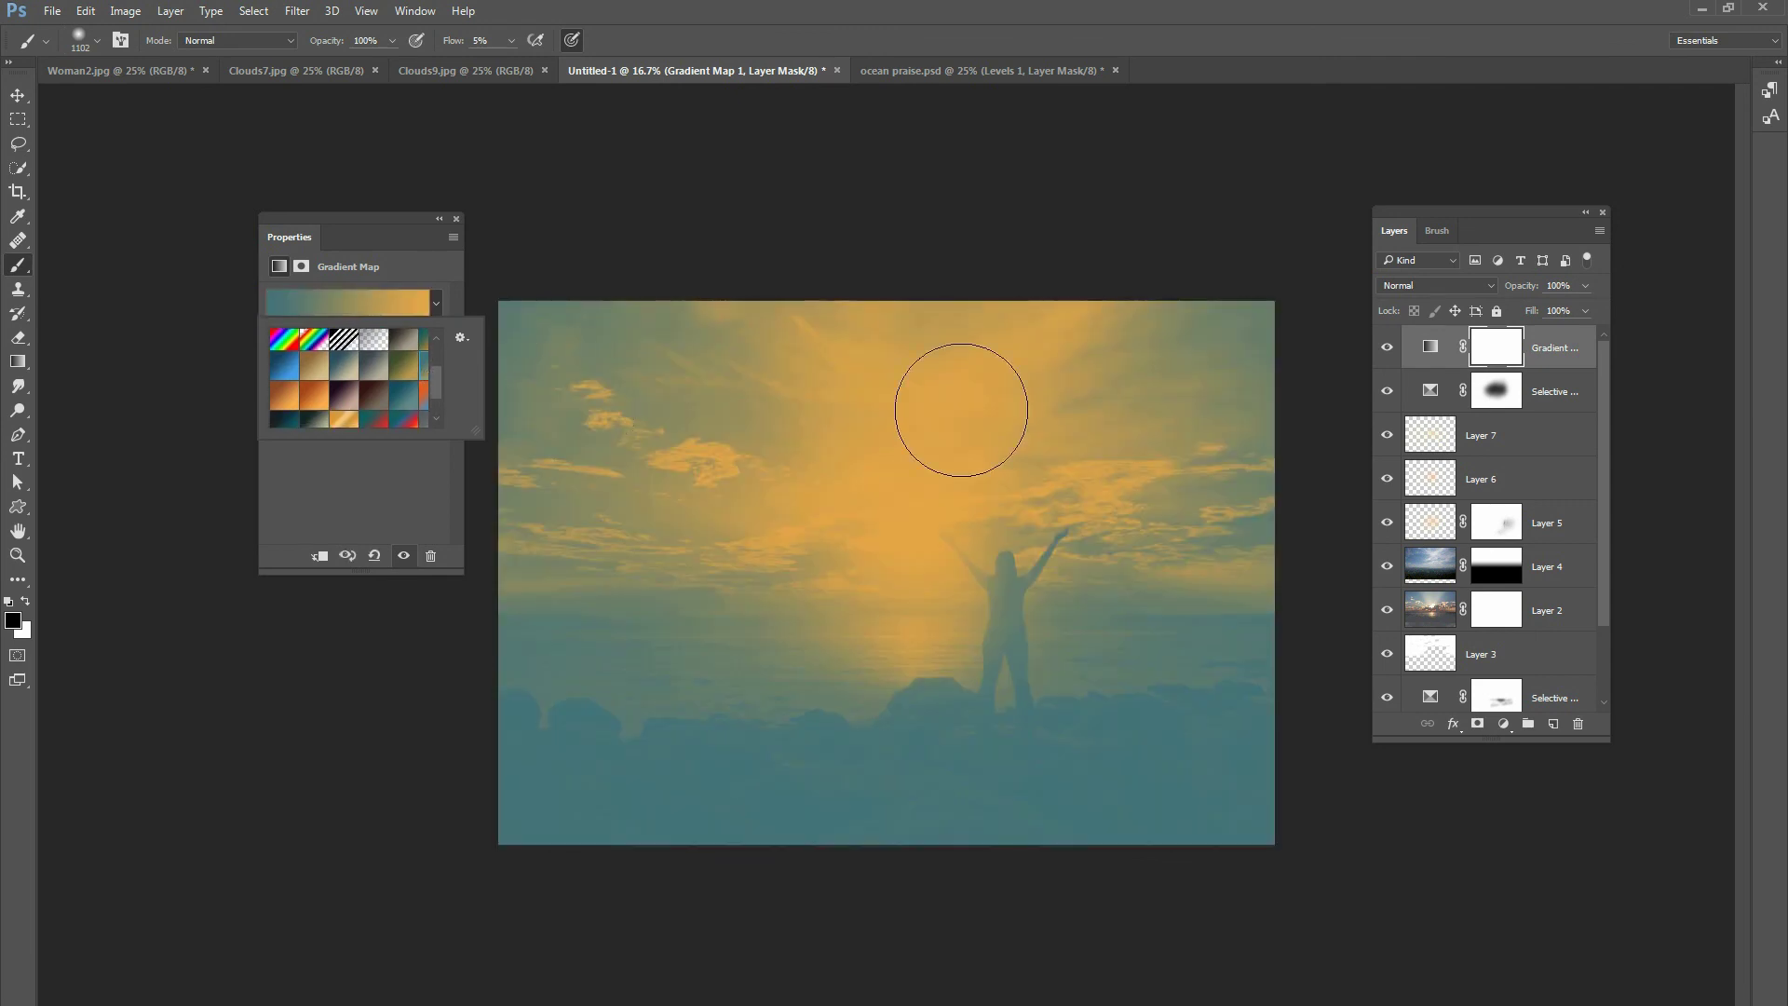
pyautogui.click(1434, 285)
pyautogui.click(1401, 461)
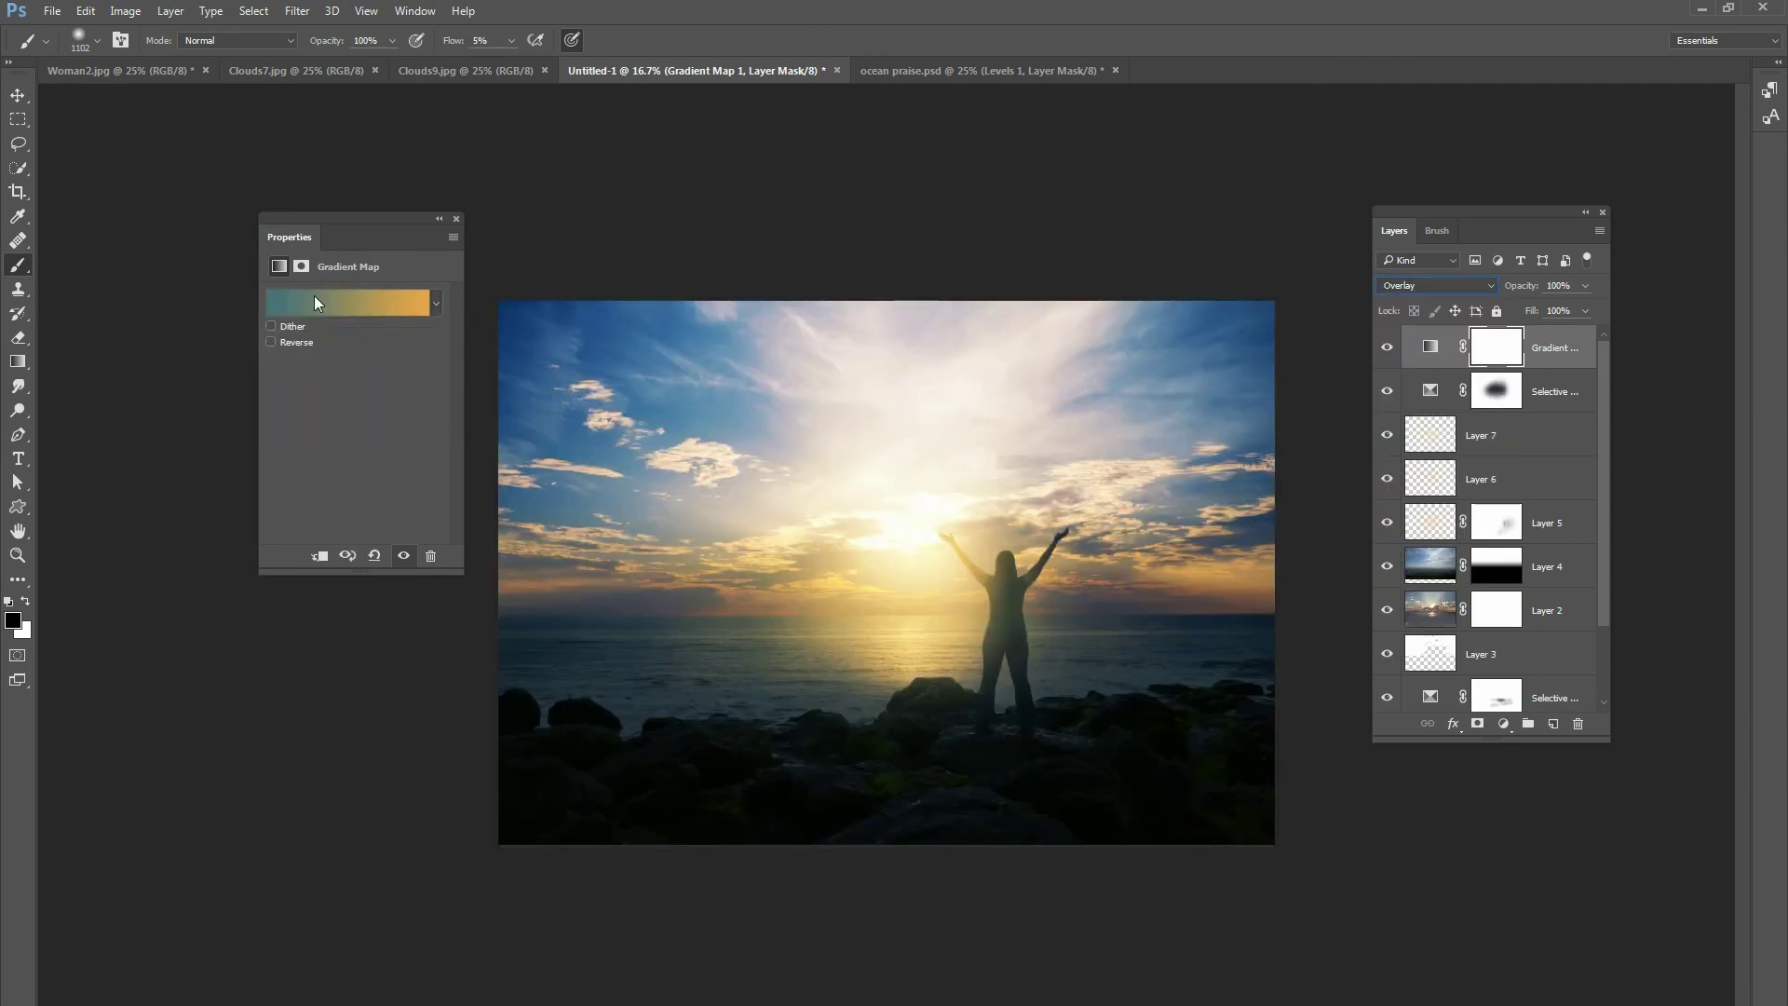
# - Try a dark teal preset on the Gradient Map, and settle on the brown-to-gold gradient preset
pyautogui.click(436, 305)
pyautogui.moveTo(436, 371); pyautogui.dragTo(433, 395)
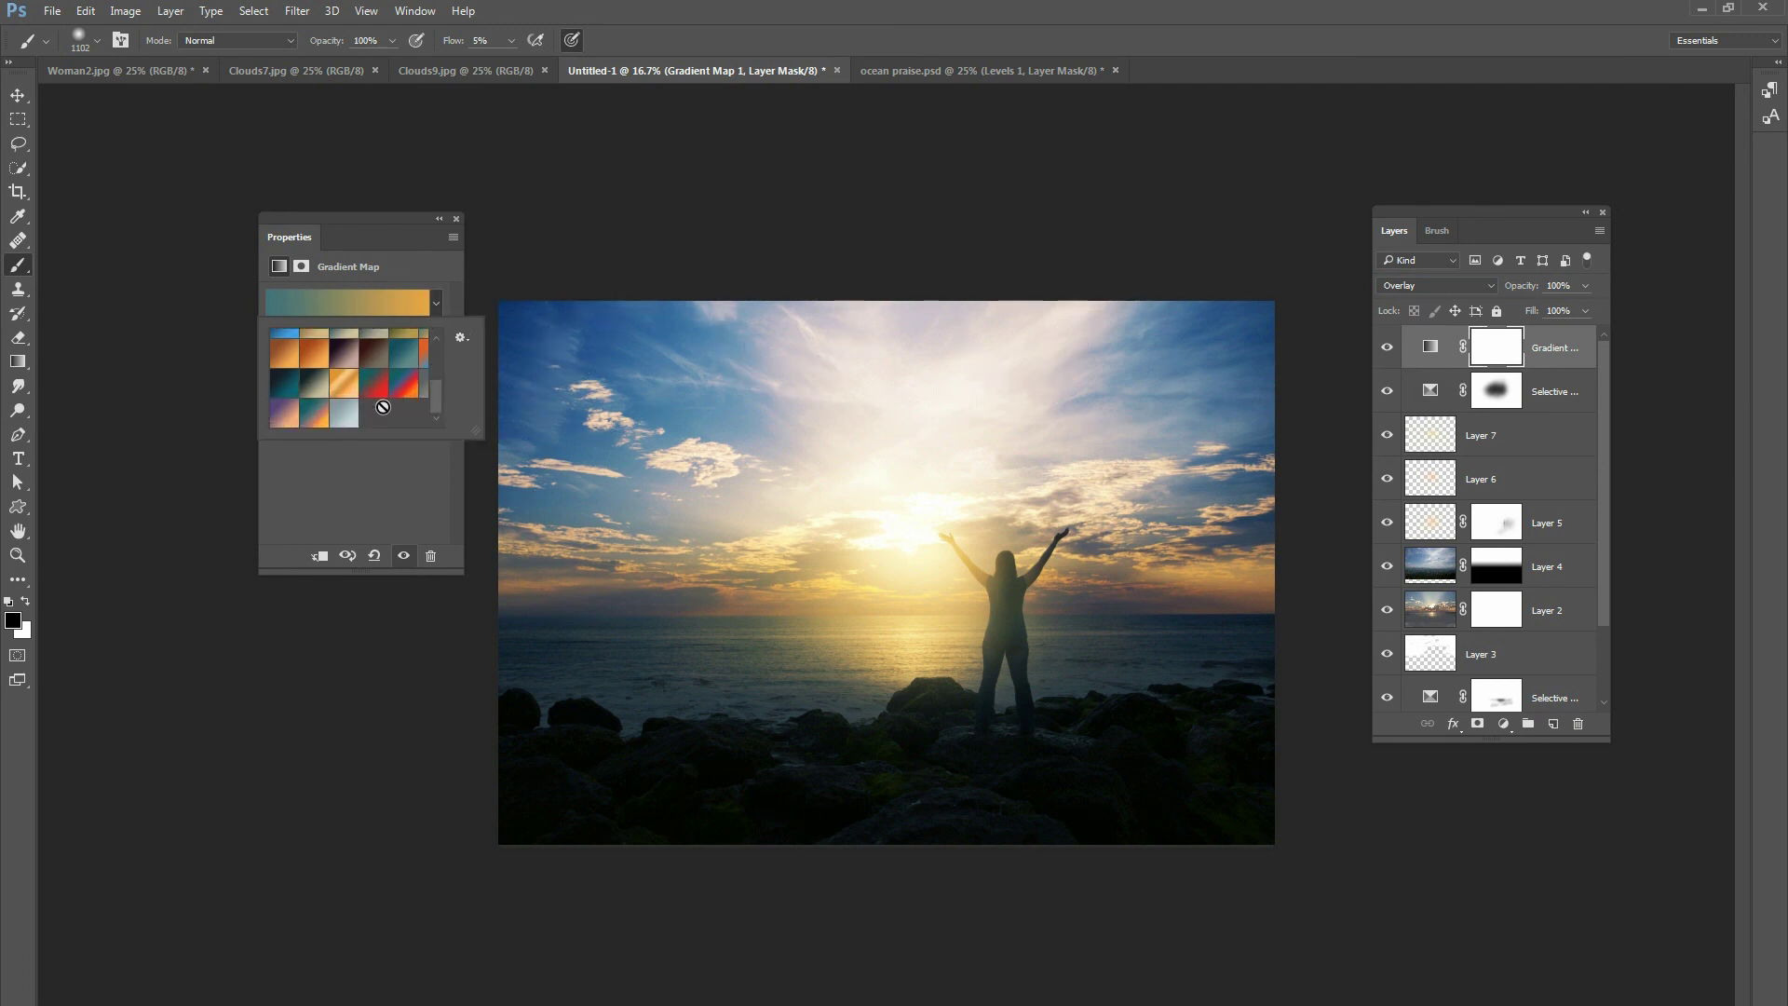
pyautogui.click(311, 415)
pyautogui.click(285, 386)
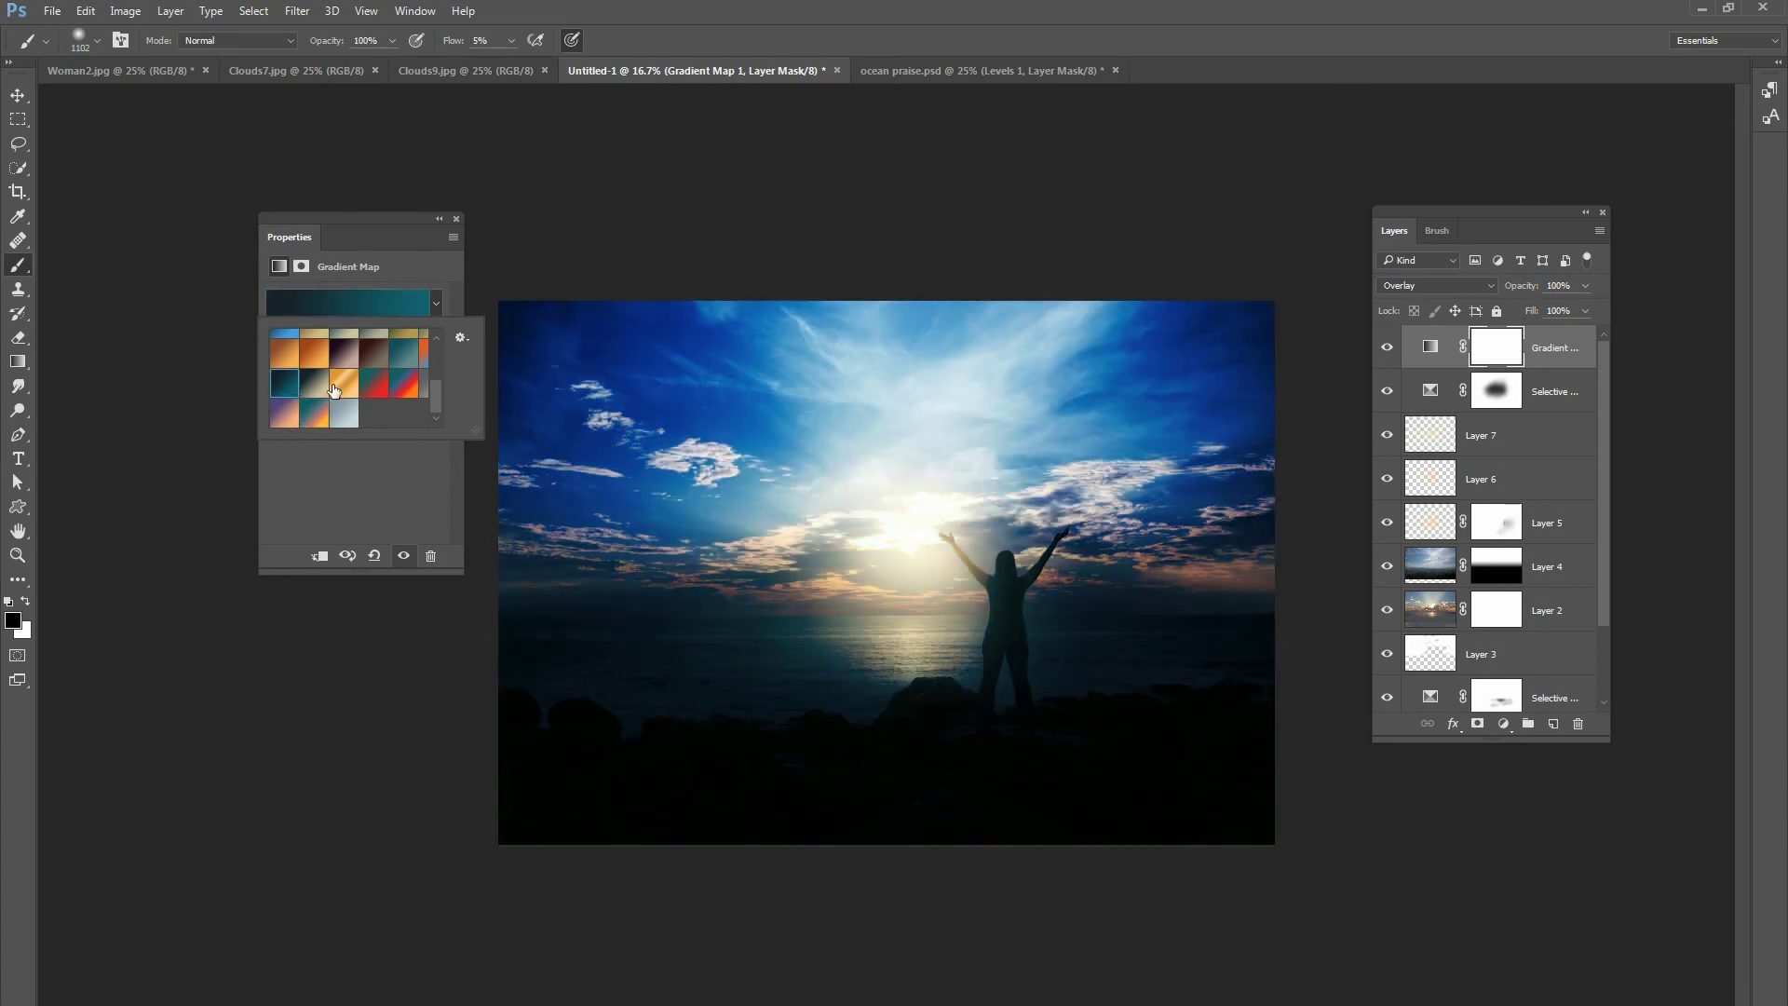
pyautogui.scroll(5, 433, 382)
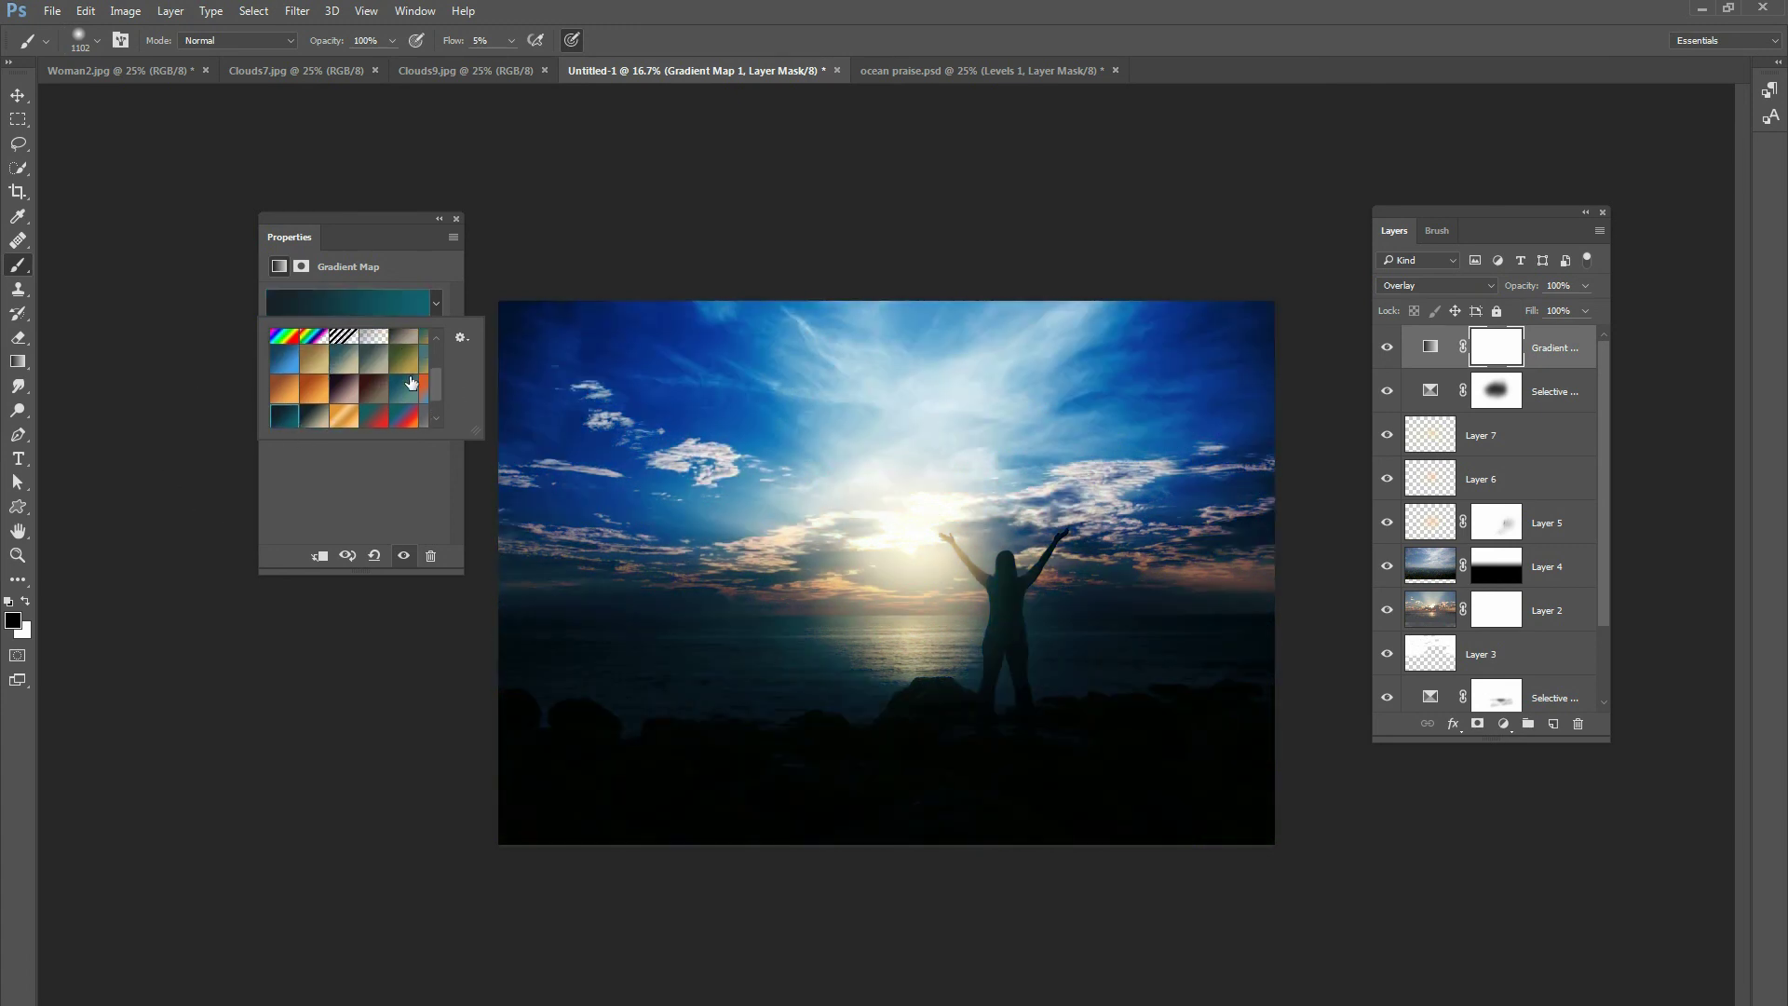
pyautogui.scroll(-3, 440, 372)
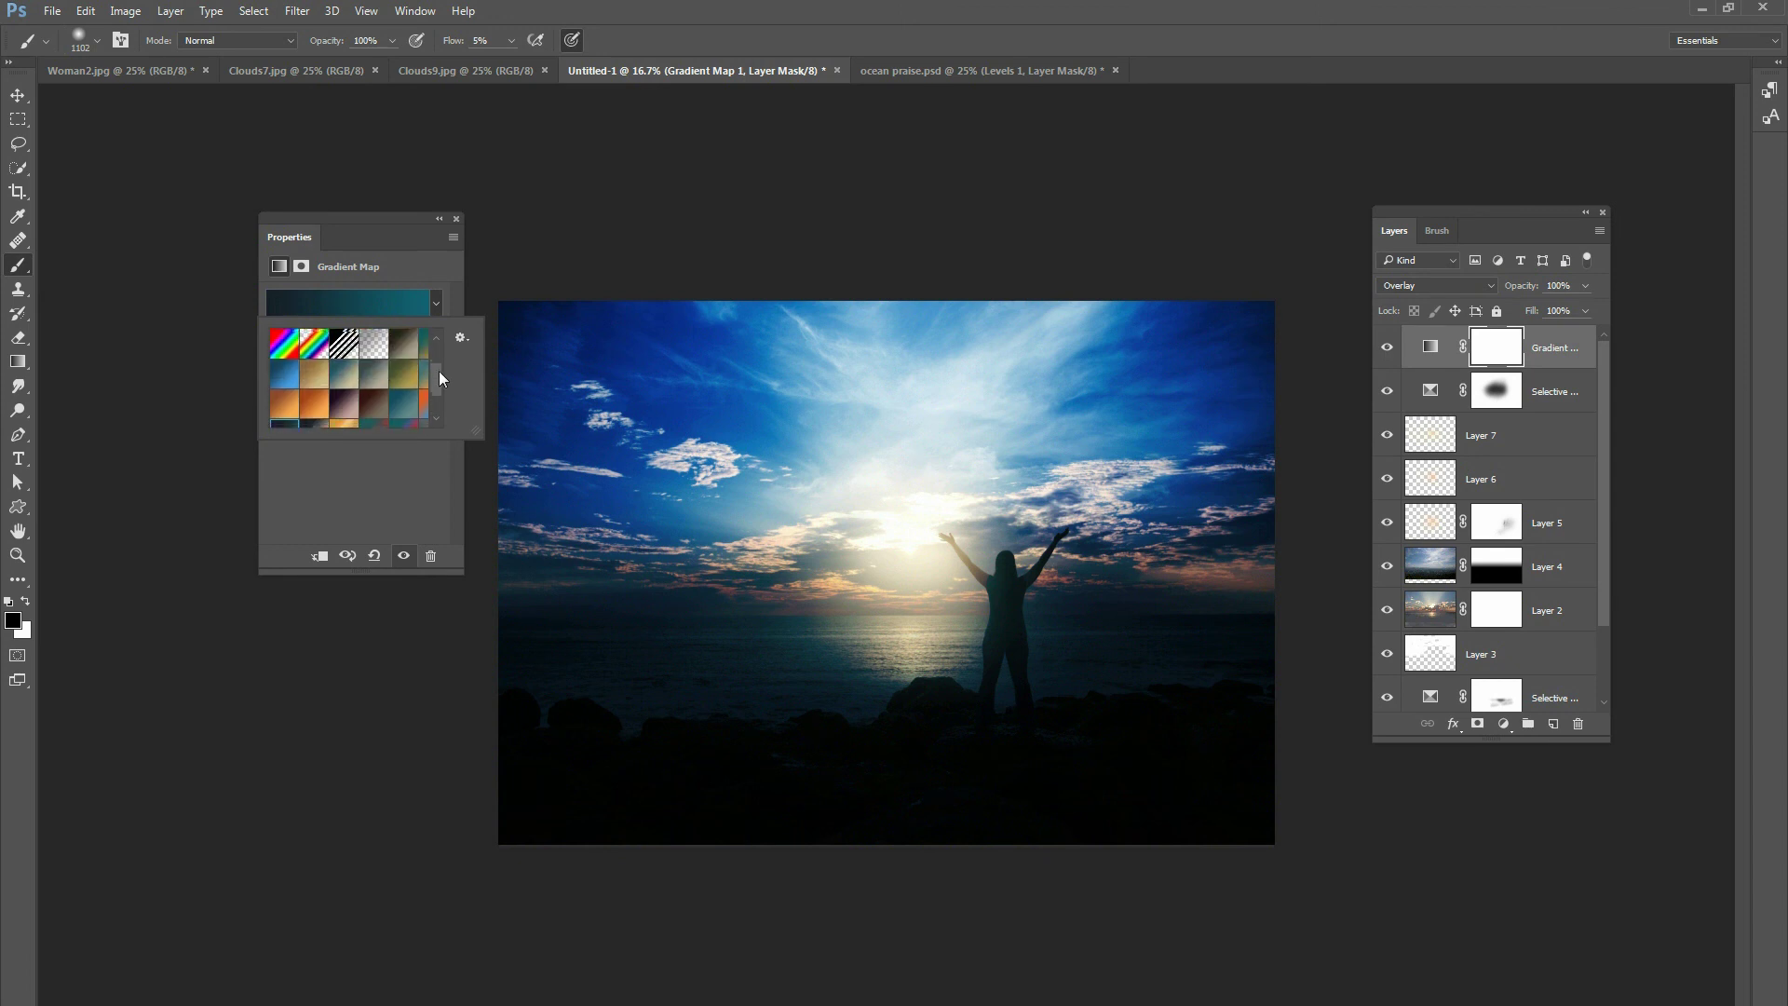
pyautogui.click(341, 378)
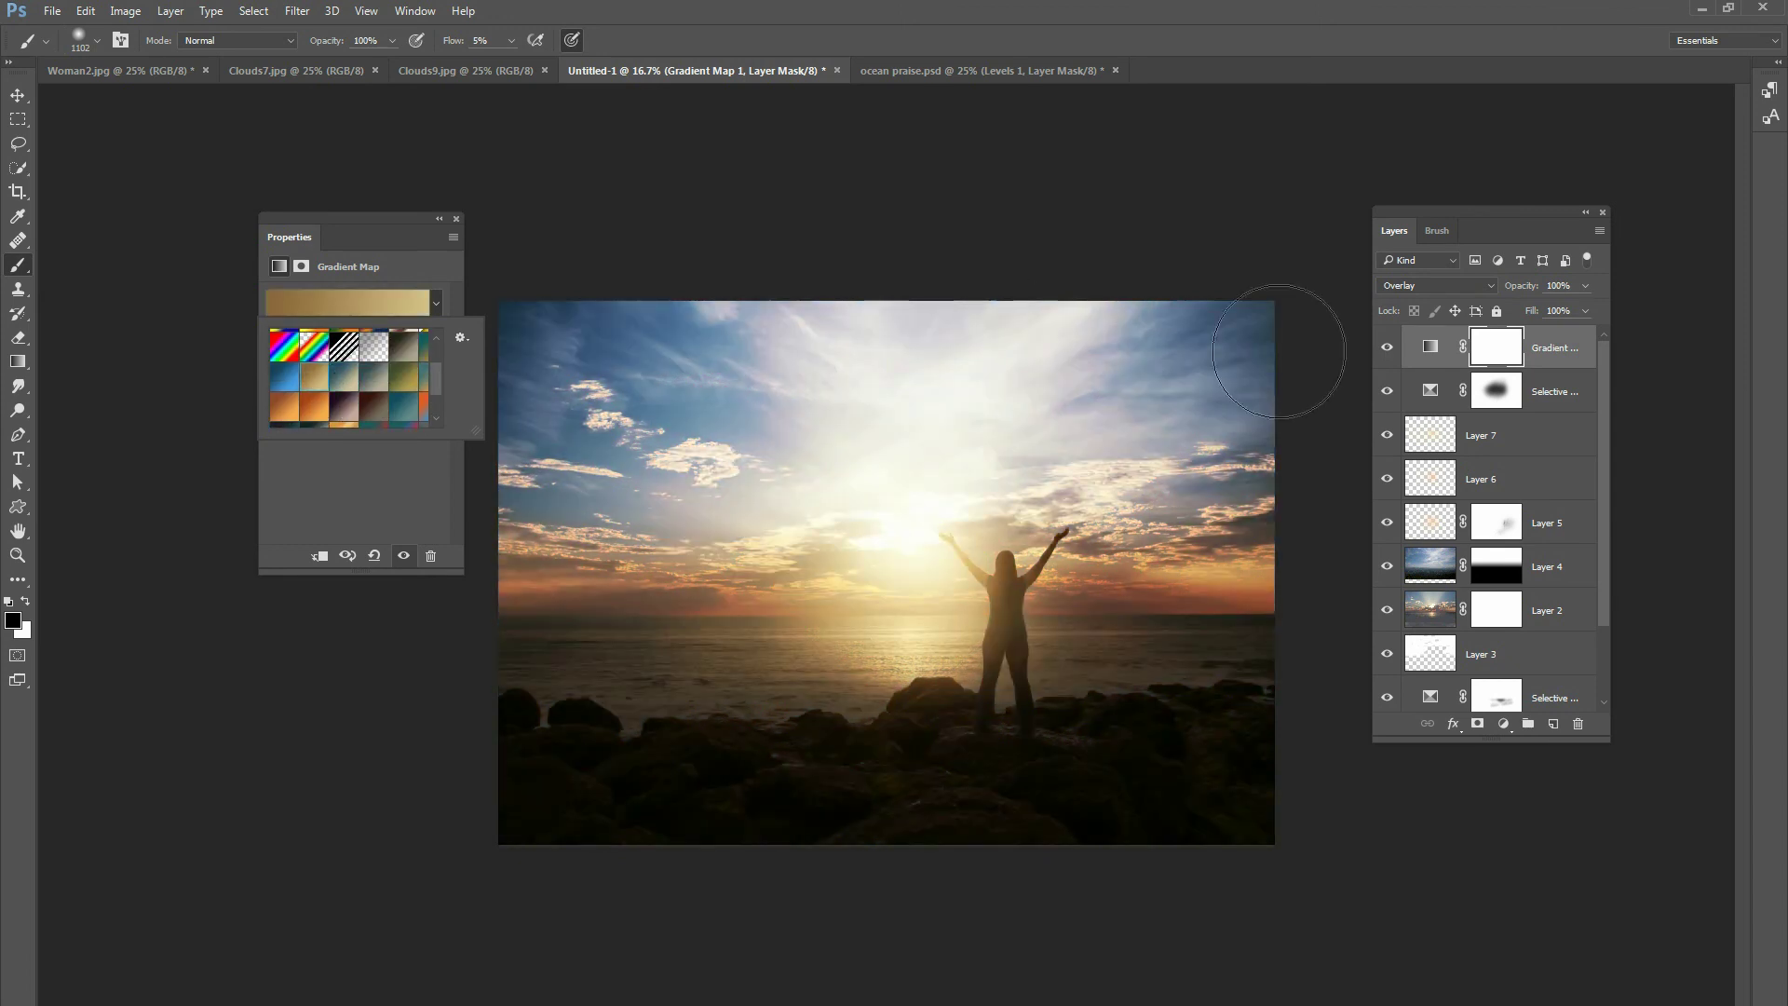
# - Compare the image with and without the Gradient Map, and reduce that layer's opacity to 63%
pyautogui.click(1386, 347)
pyautogui.click(1386, 348)
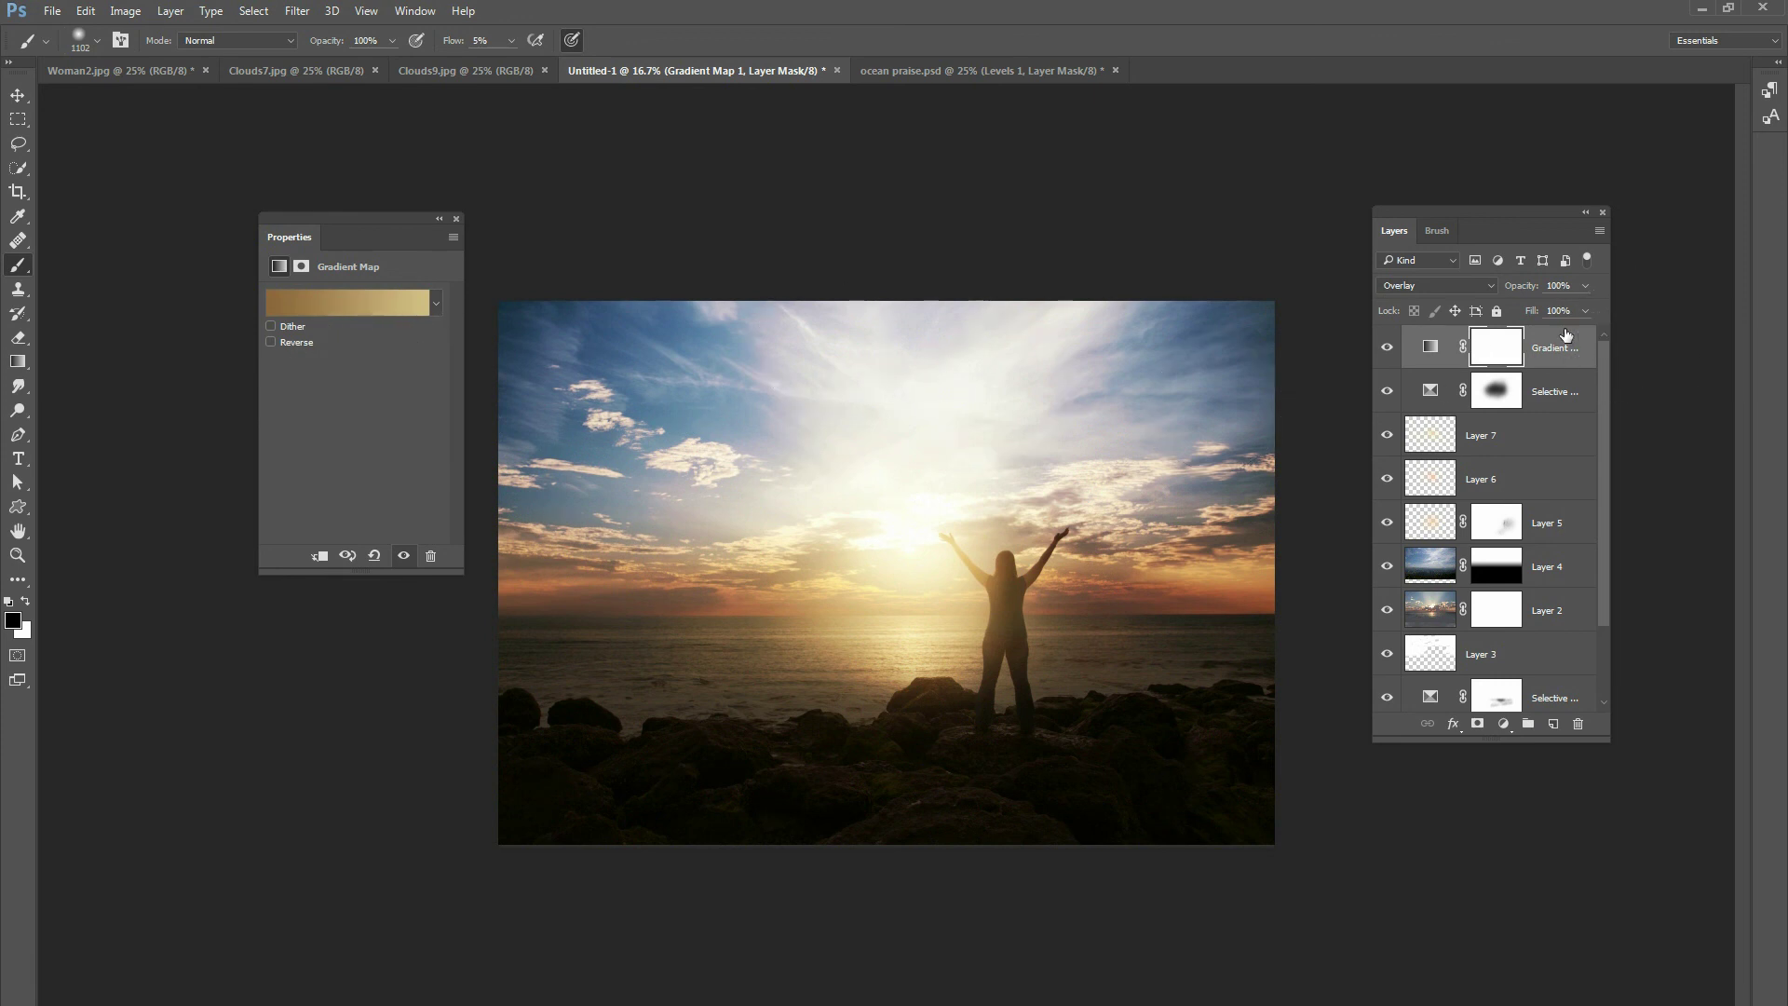
pyautogui.click(1386, 348)
pyautogui.click(1386, 348)
pyautogui.click(1586, 286)
pyautogui.moveTo(1587, 308); pyautogui.dragTo(1511, 307)
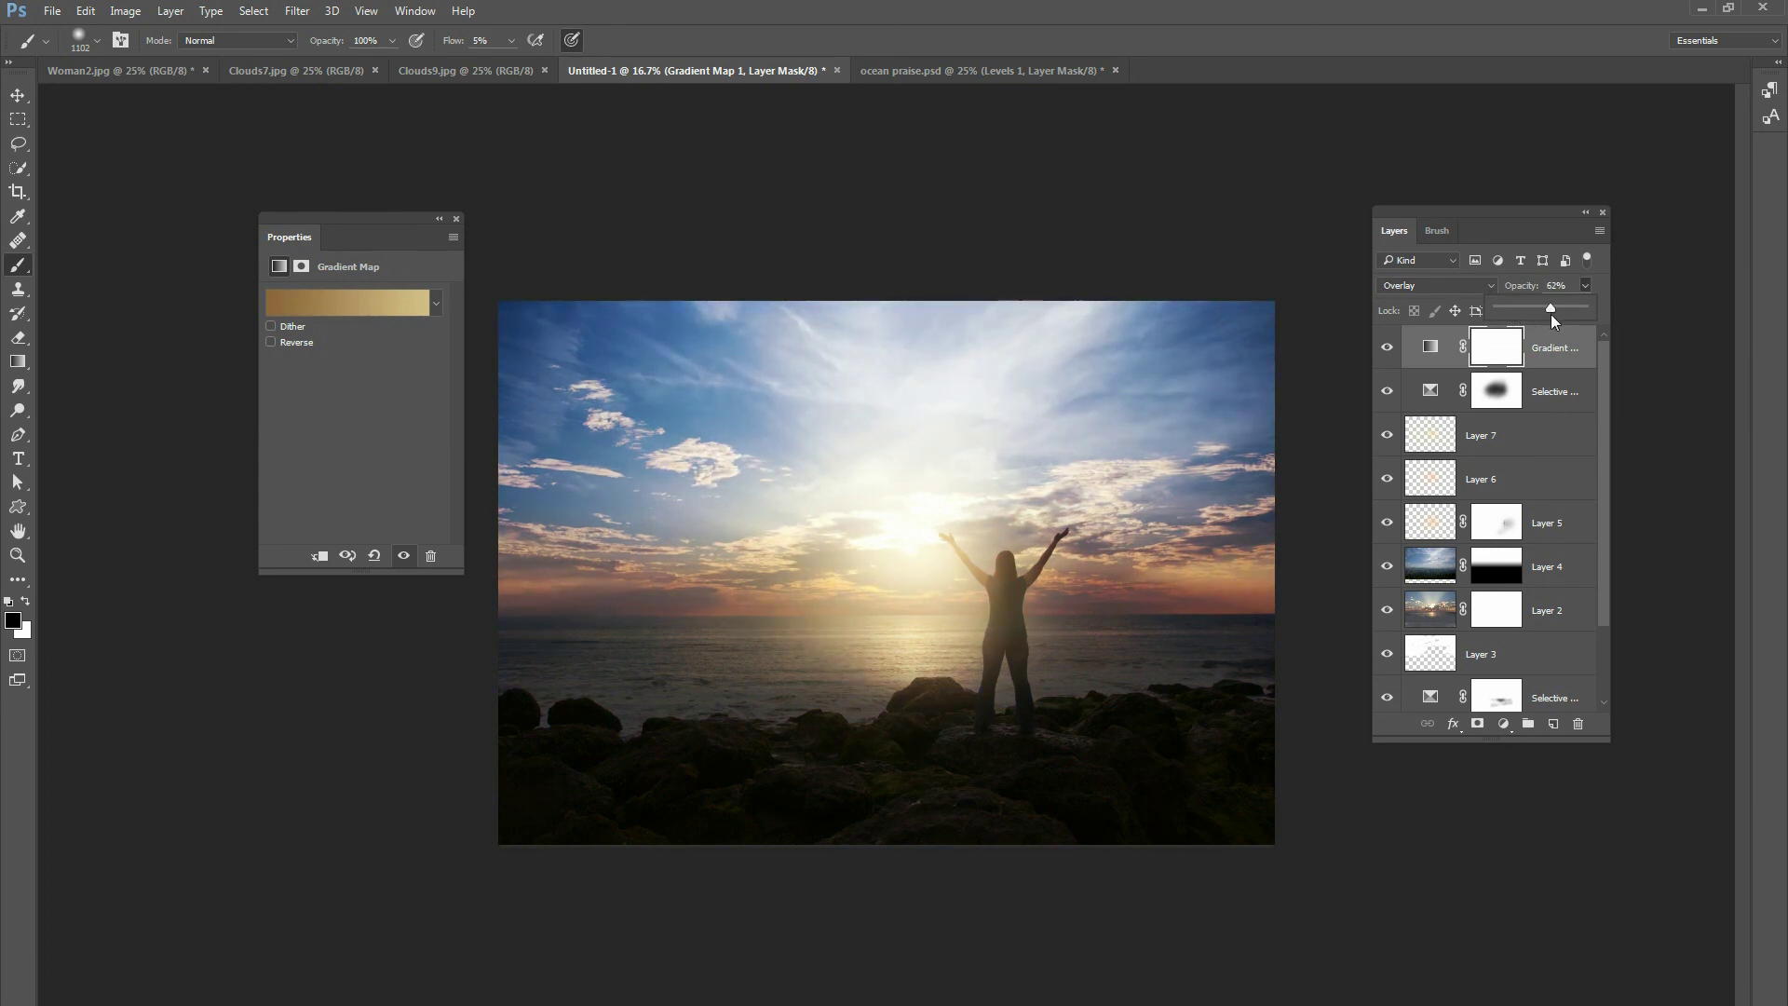
pyautogui.moveTo(1553, 315); pyautogui.dragTo(1555, 315)
pyautogui.moveTo(1550, 313); pyautogui.dragTo(1553, 314)
# - Examine what the two sky layers, Layer 4 and Layer 2, contribute by hiding and showing each
pyautogui.click(1387, 565)
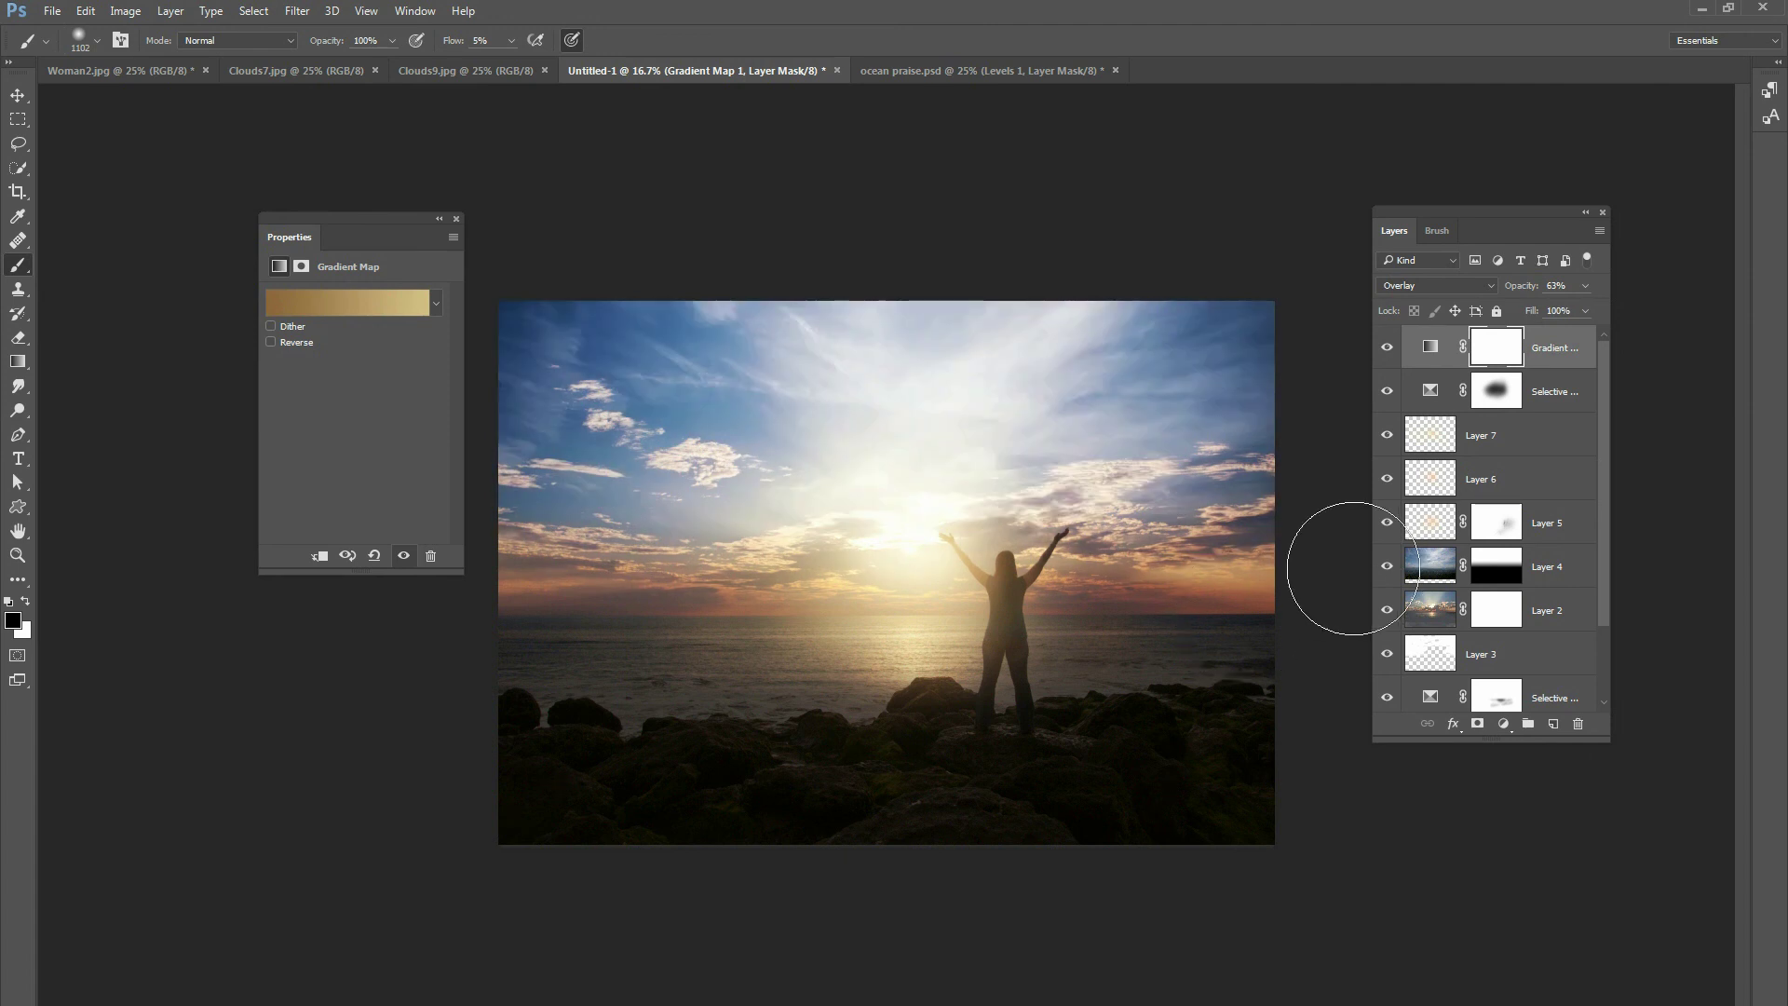
pyautogui.click(1386, 565)
pyautogui.click(1386, 566)
pyautogui.click(1386, 609)
pyautogui.click(1387, 610)
# - Group all layers from the Gradient Map down to the lower Selective Color layer and name the group "edits"
pyautogui.moveTo(1601, 395); pyautogui.dragTo(1596, 532)
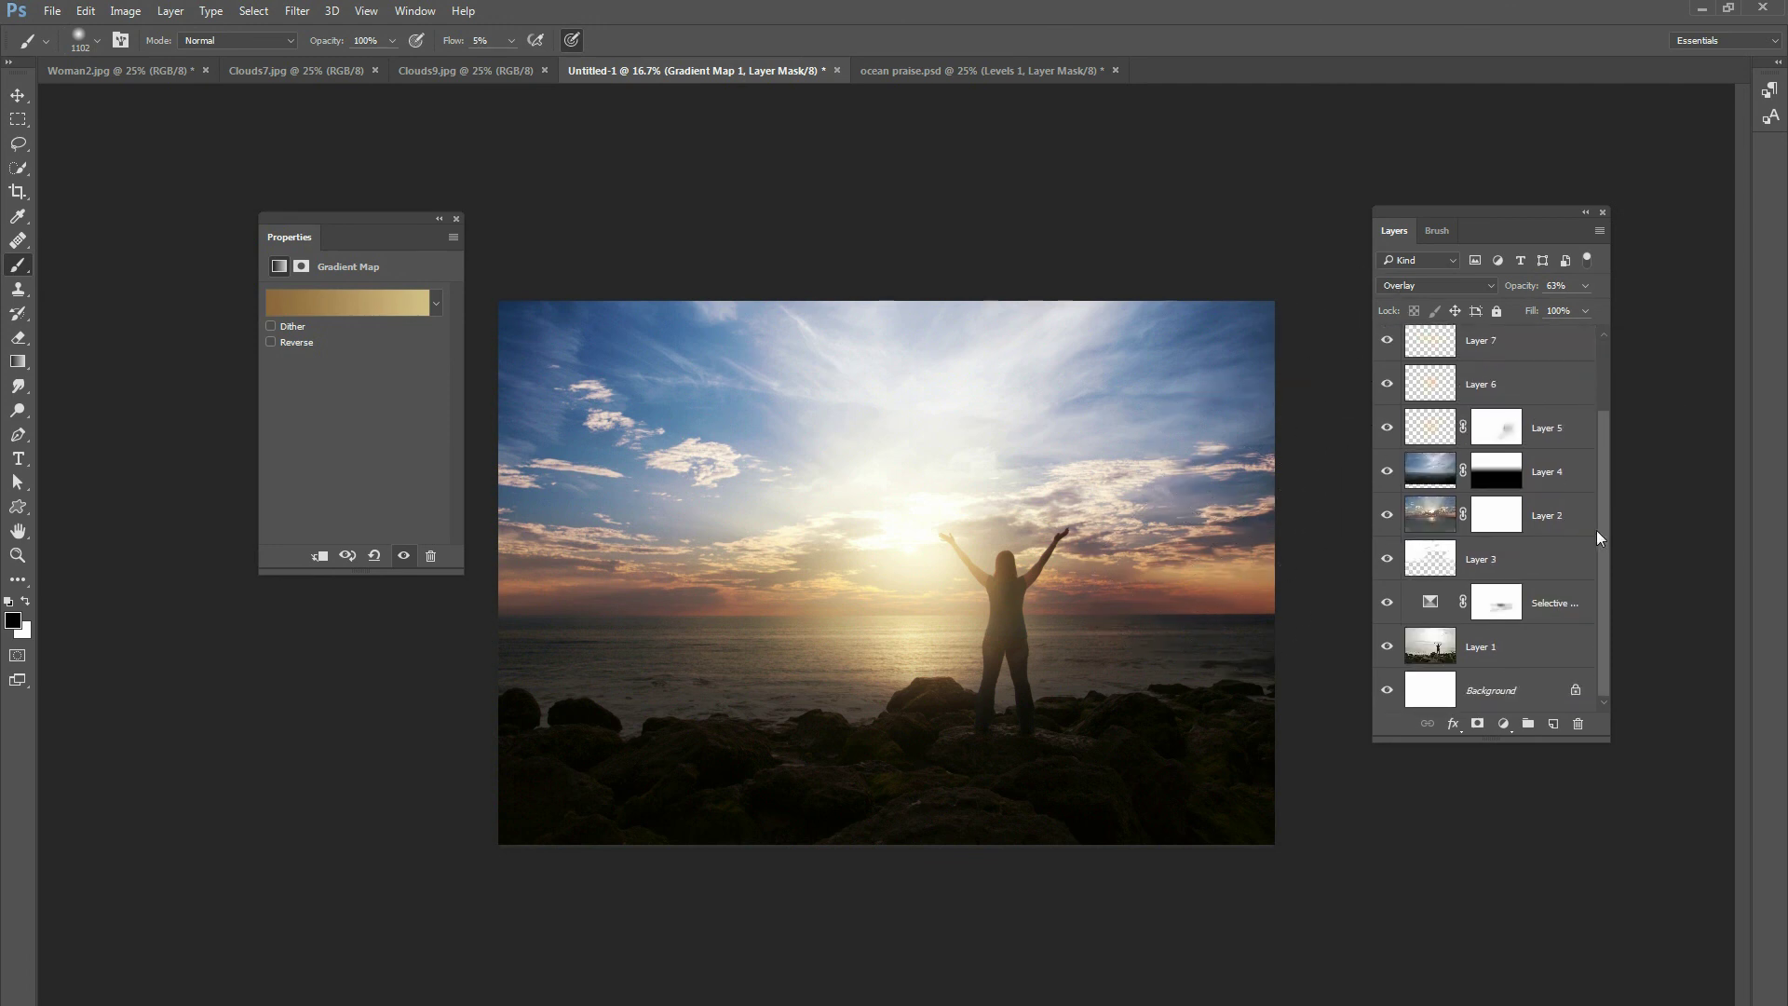
pyautogui.keyDown('shift'); pyautogui.click(1548, 617); pyautogui.keyUp('shift')
pyautogui.hotkey('ctrl', 'g')
pyautogui.doubleClick(1445, 339)
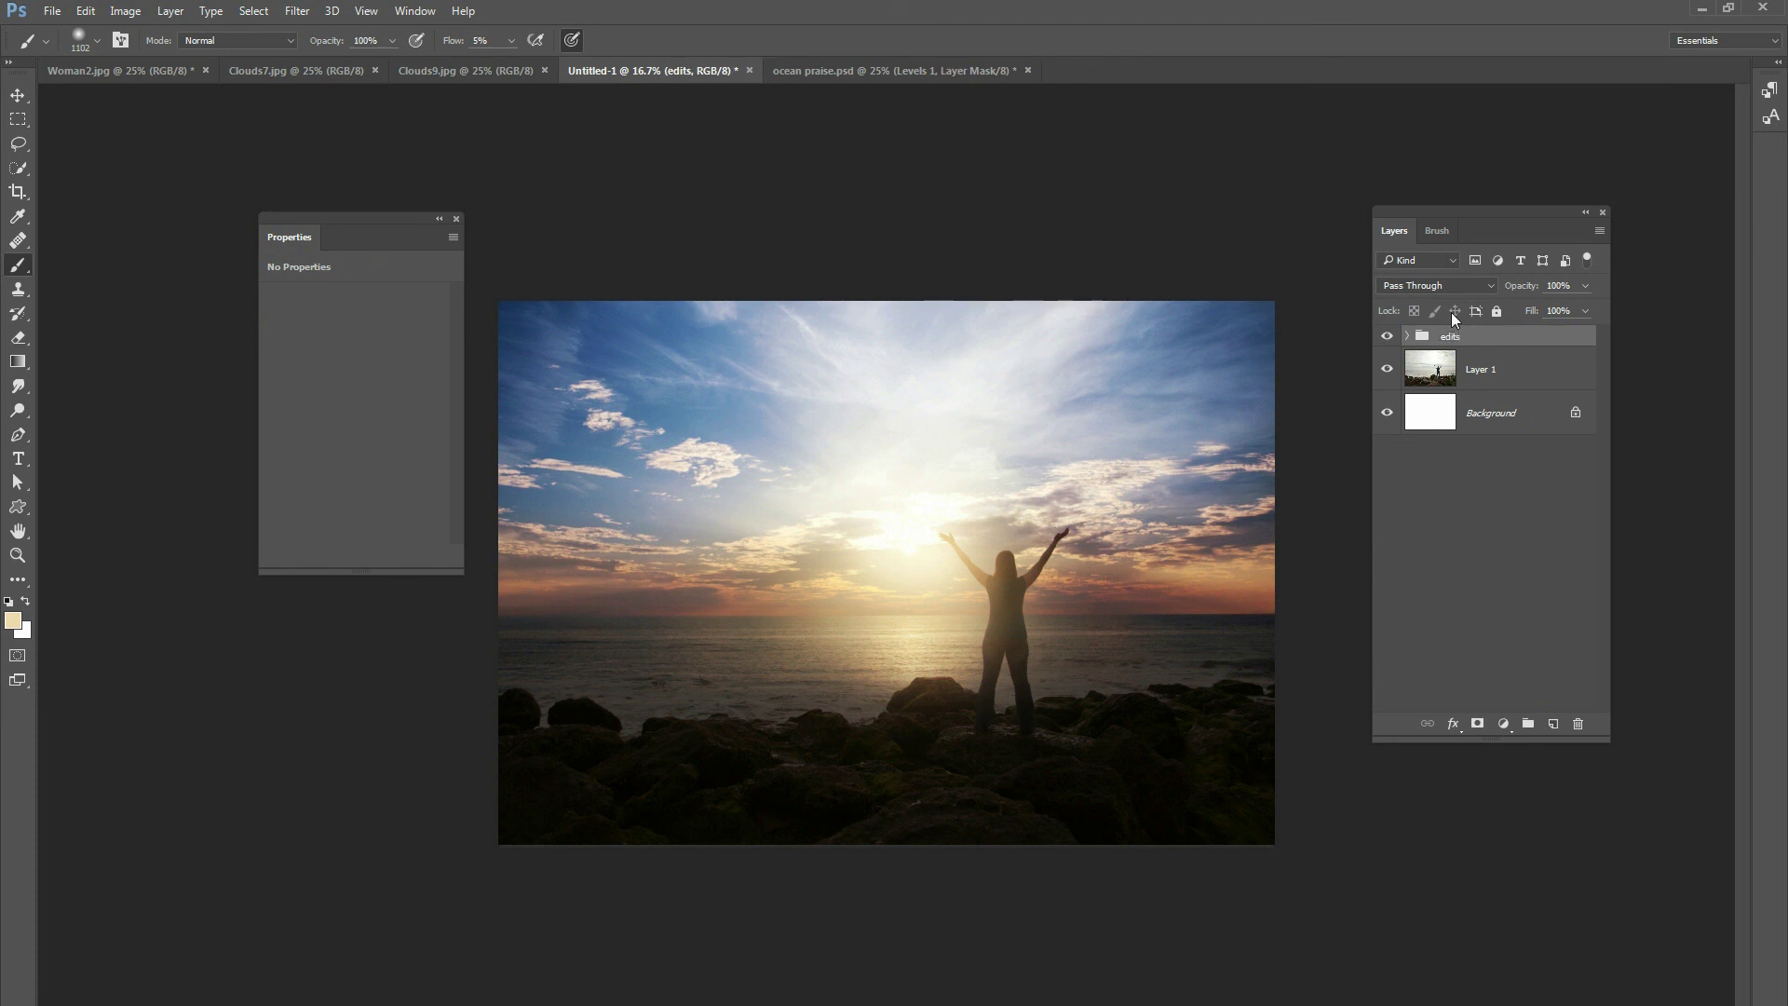
# - Compare the original photo with the finished composite by hiding and showing the edits group
pyautogui.click(1386, 336)
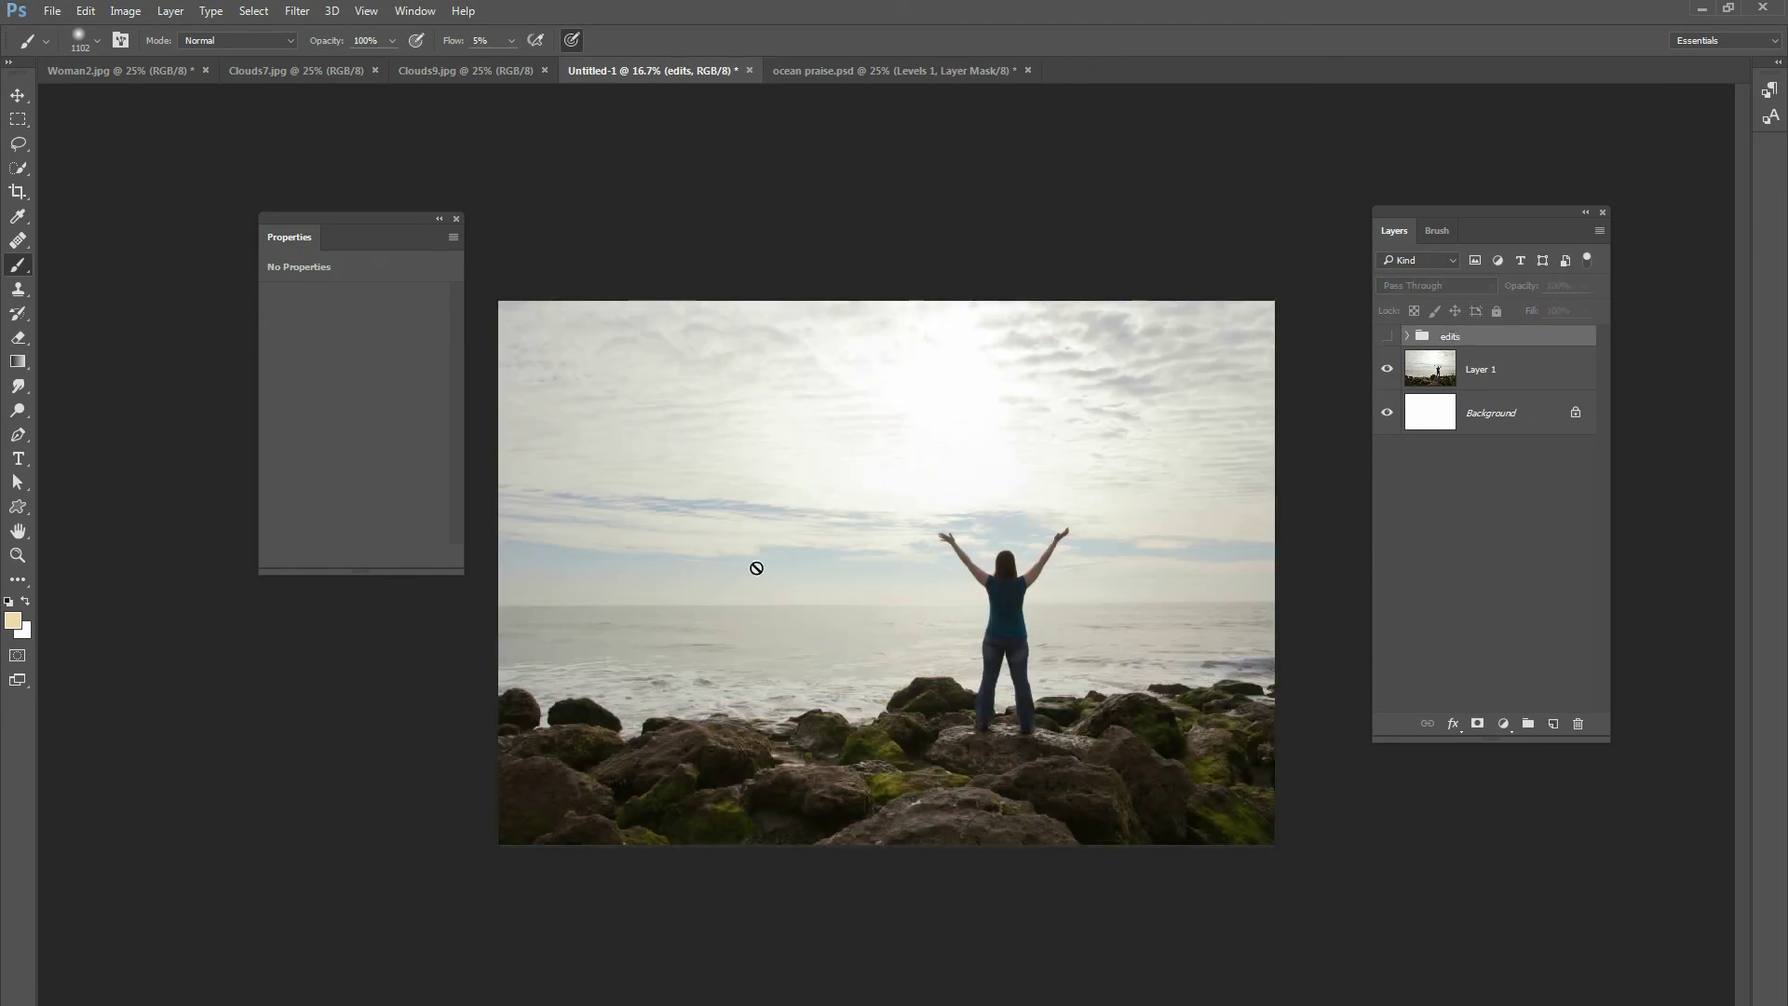
pyautogui.click(18, 95)
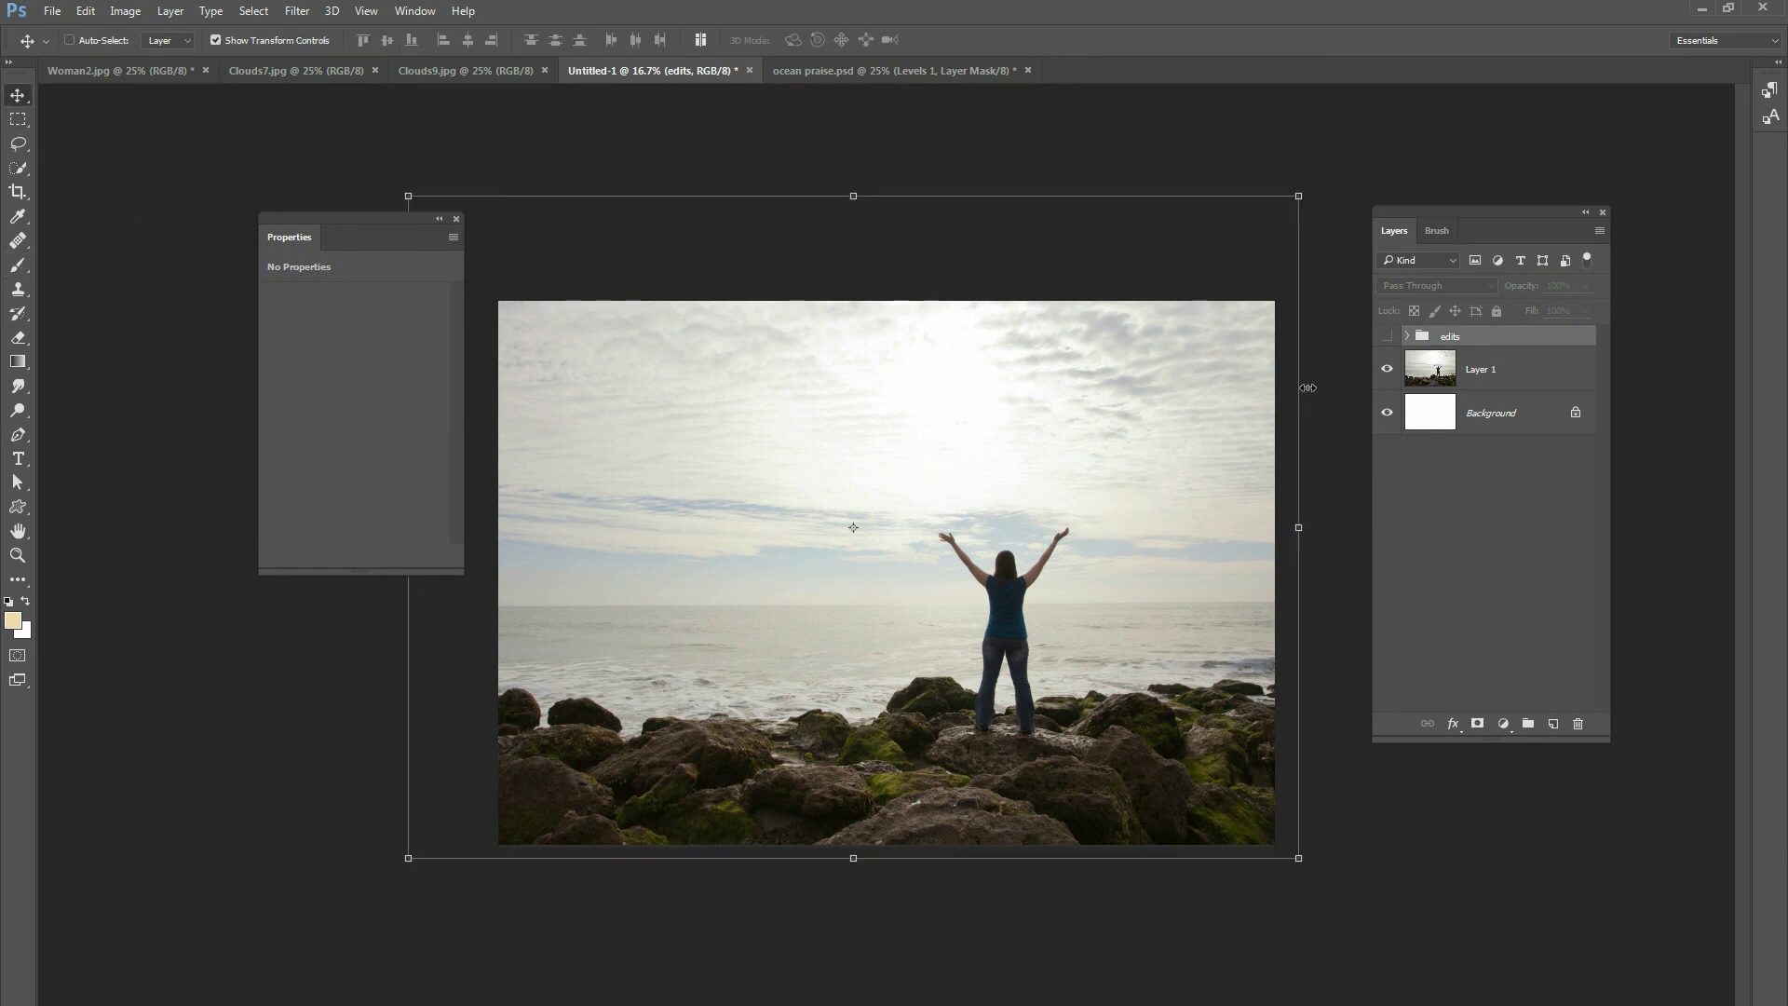
pyautogui.click(1386, 337)
pyautogui.click(1387, 336)
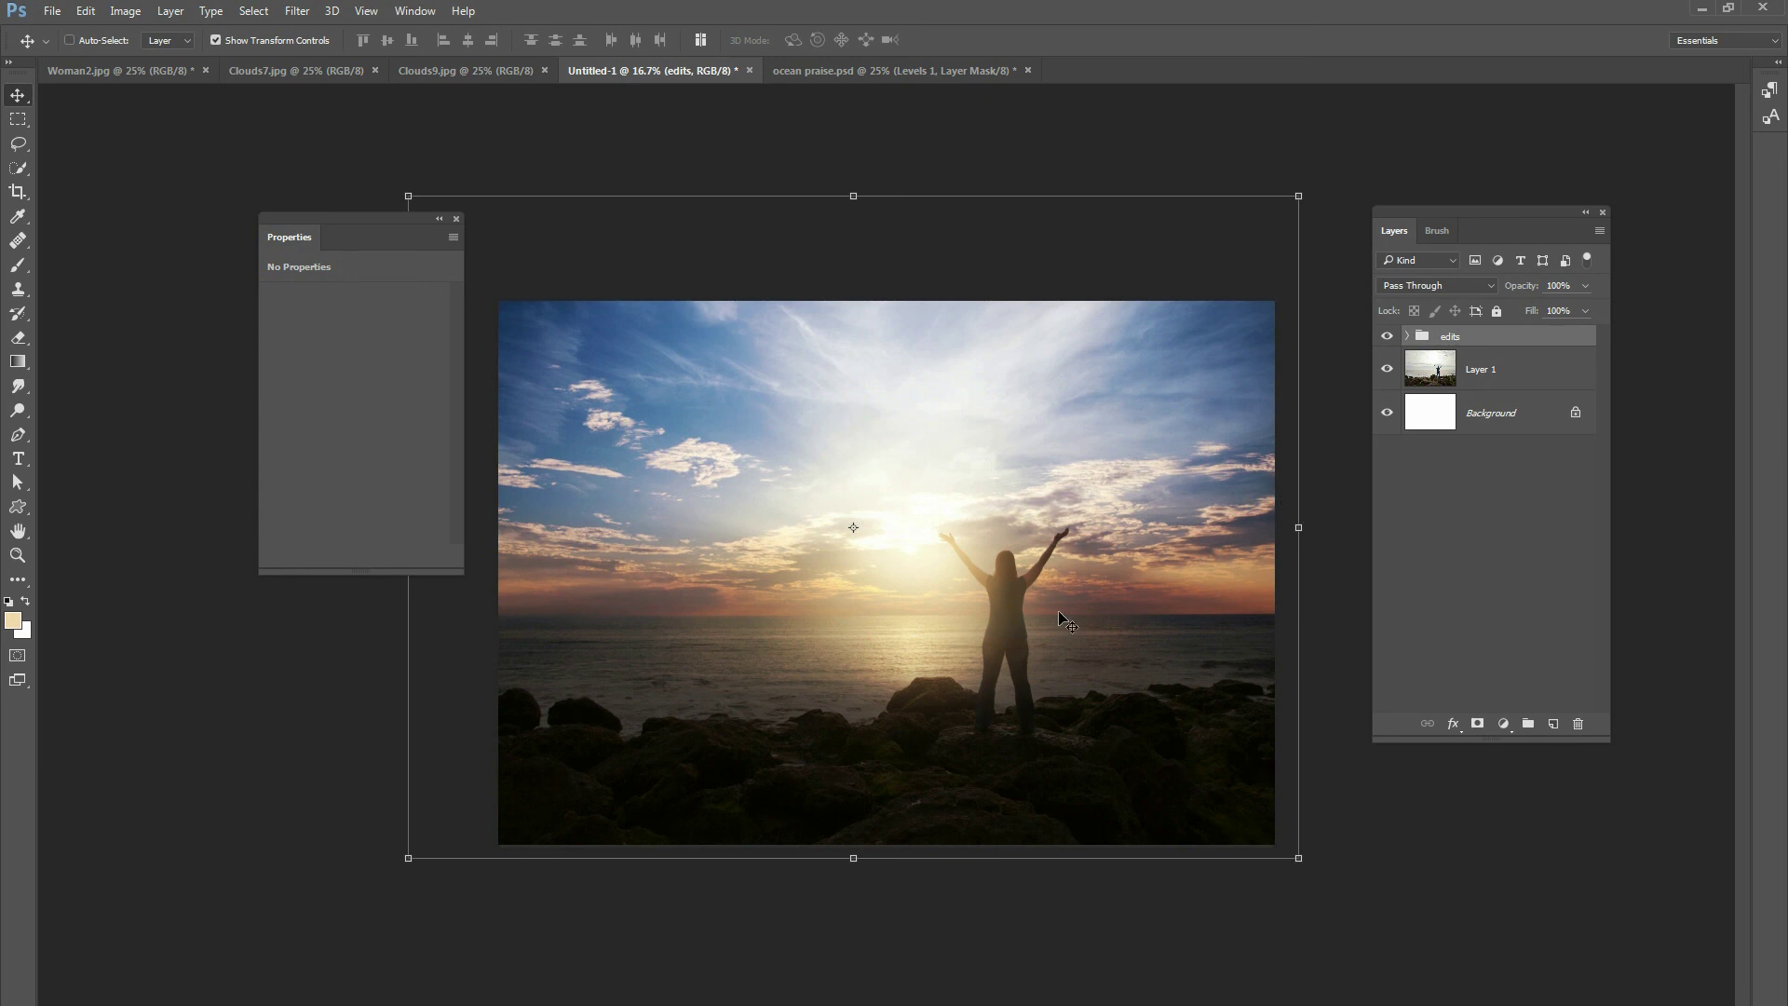